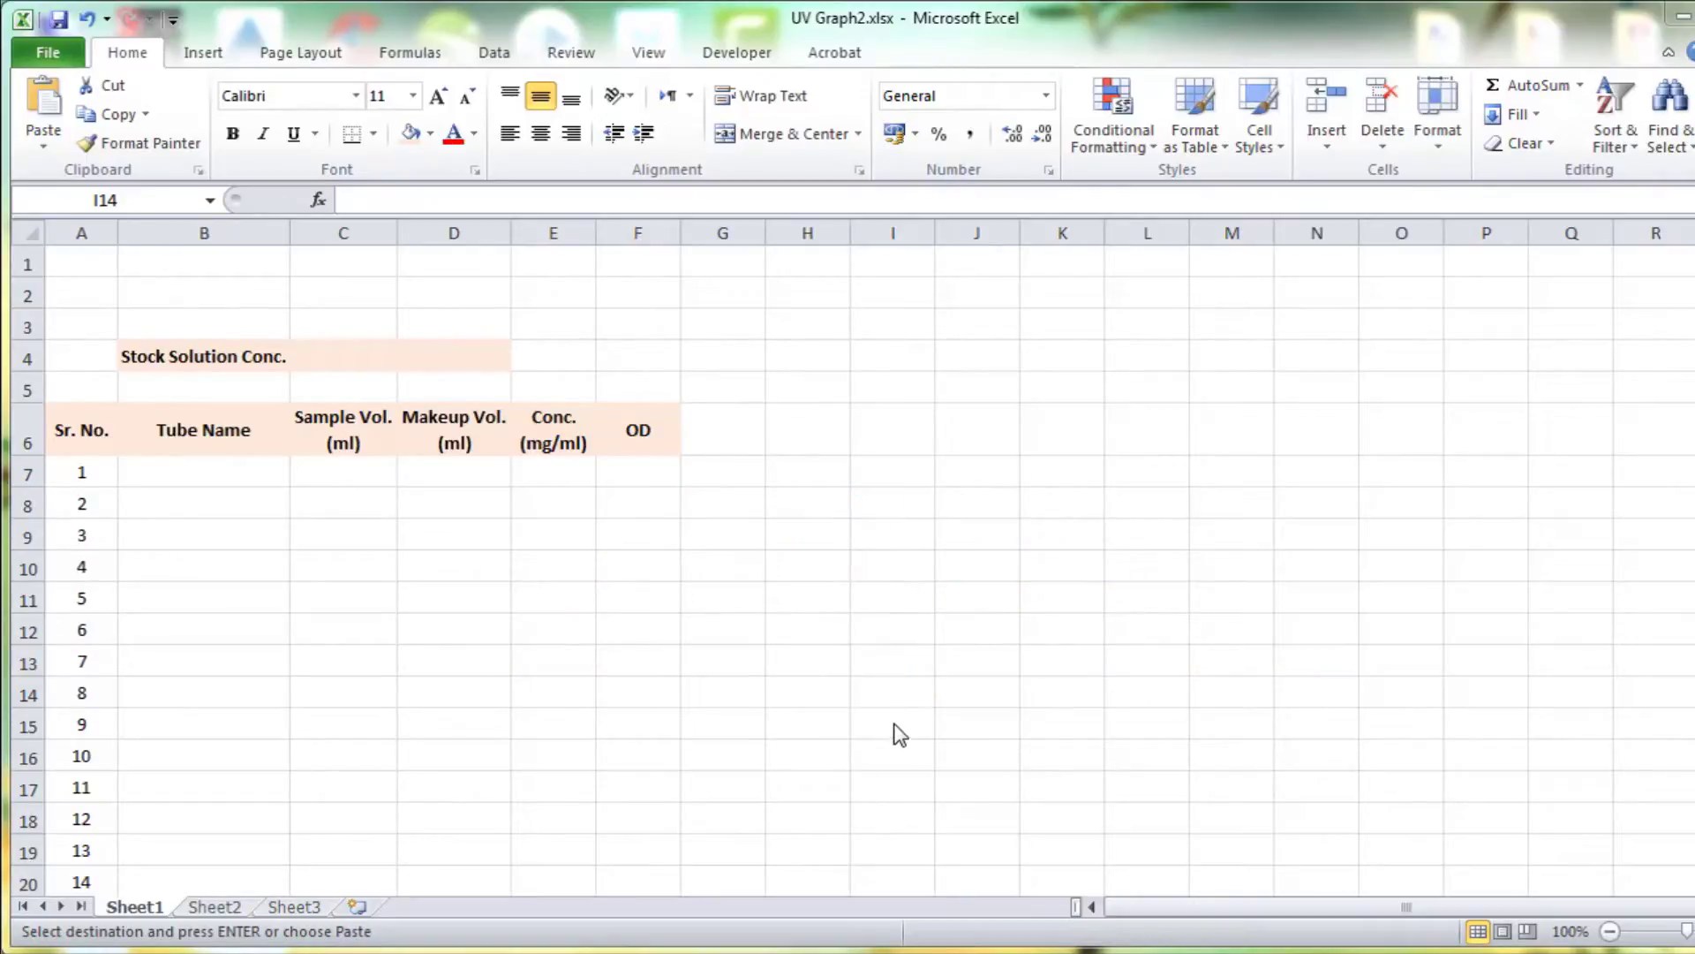
- Enter the stock concentration 2.5 in C4 with the unit g/L beside it in D4
{"action": "left_click", "coordinate": [341, 355]}
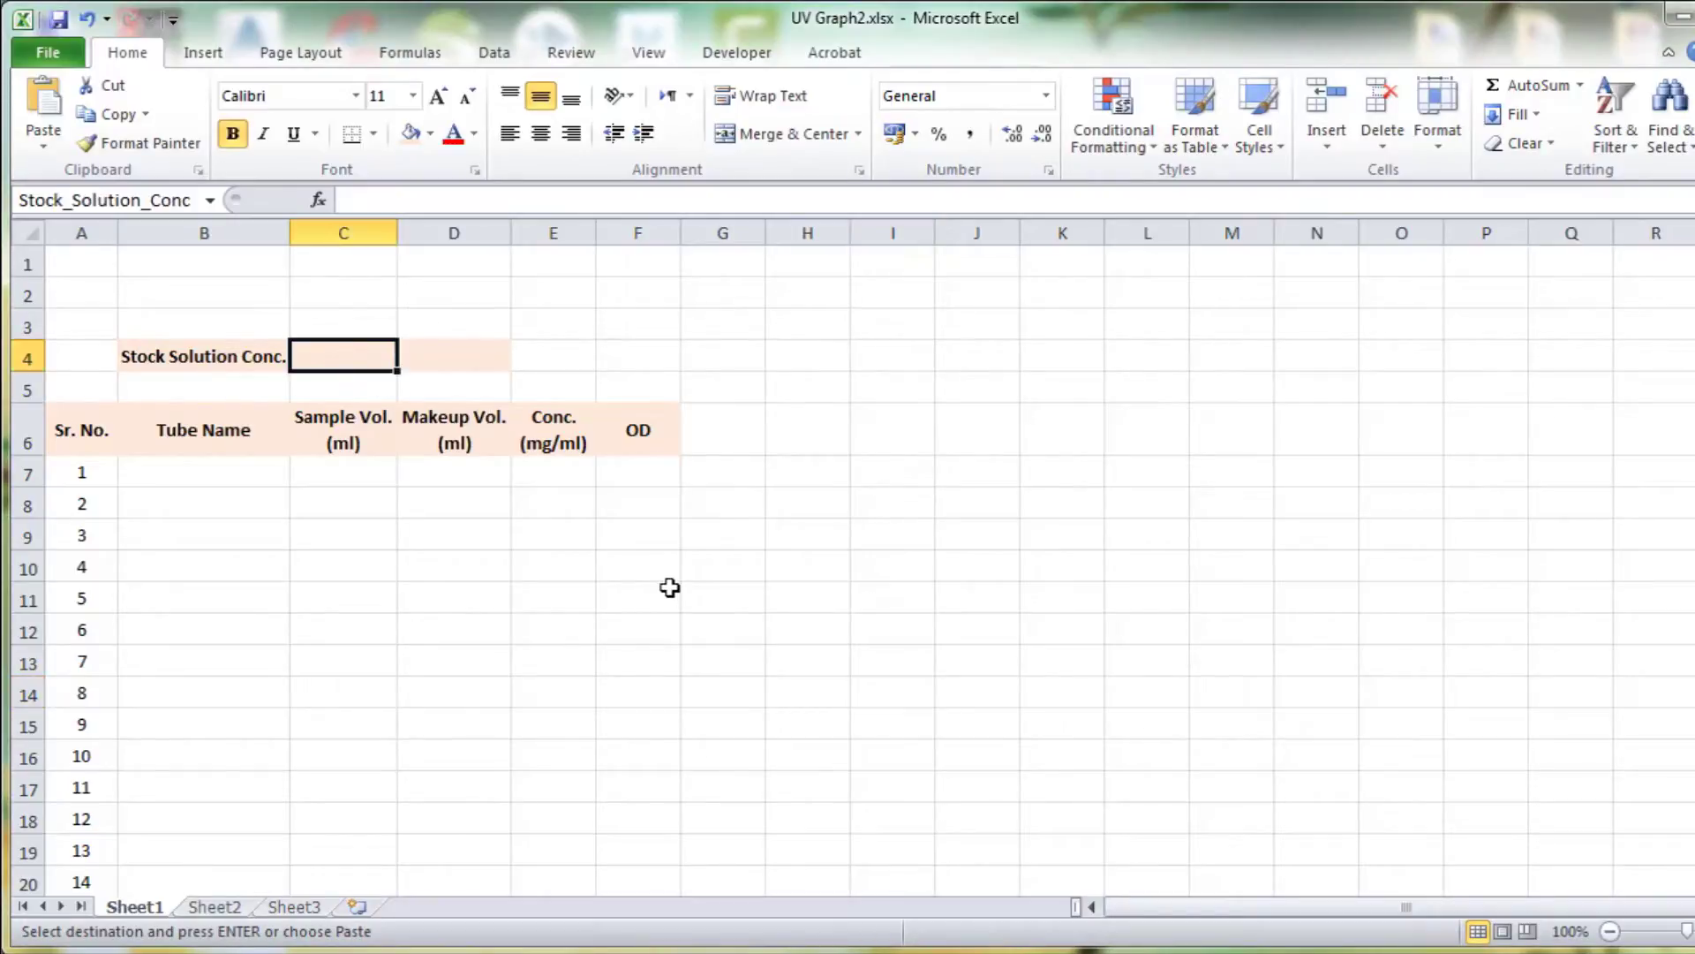
{"action": "type", "text": "2.5"}
{"action": "key", "text": "Tab"}
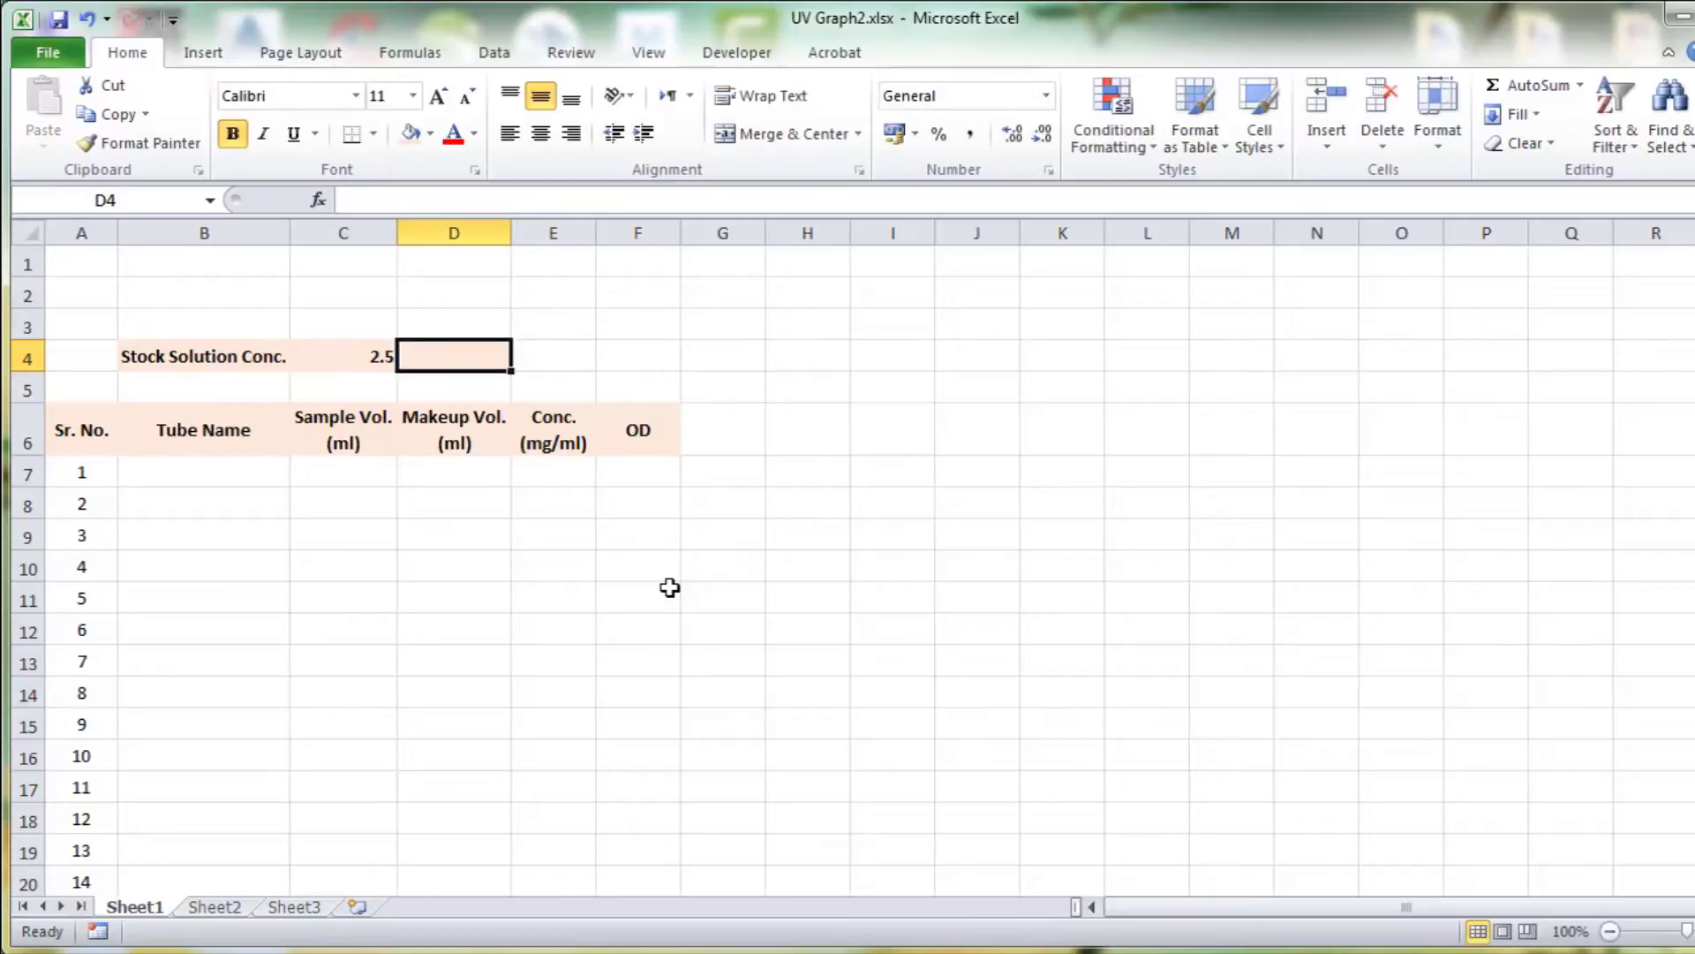
{"action": "type", "text": "g/L"}
{"action": "key", "text": "Return"}
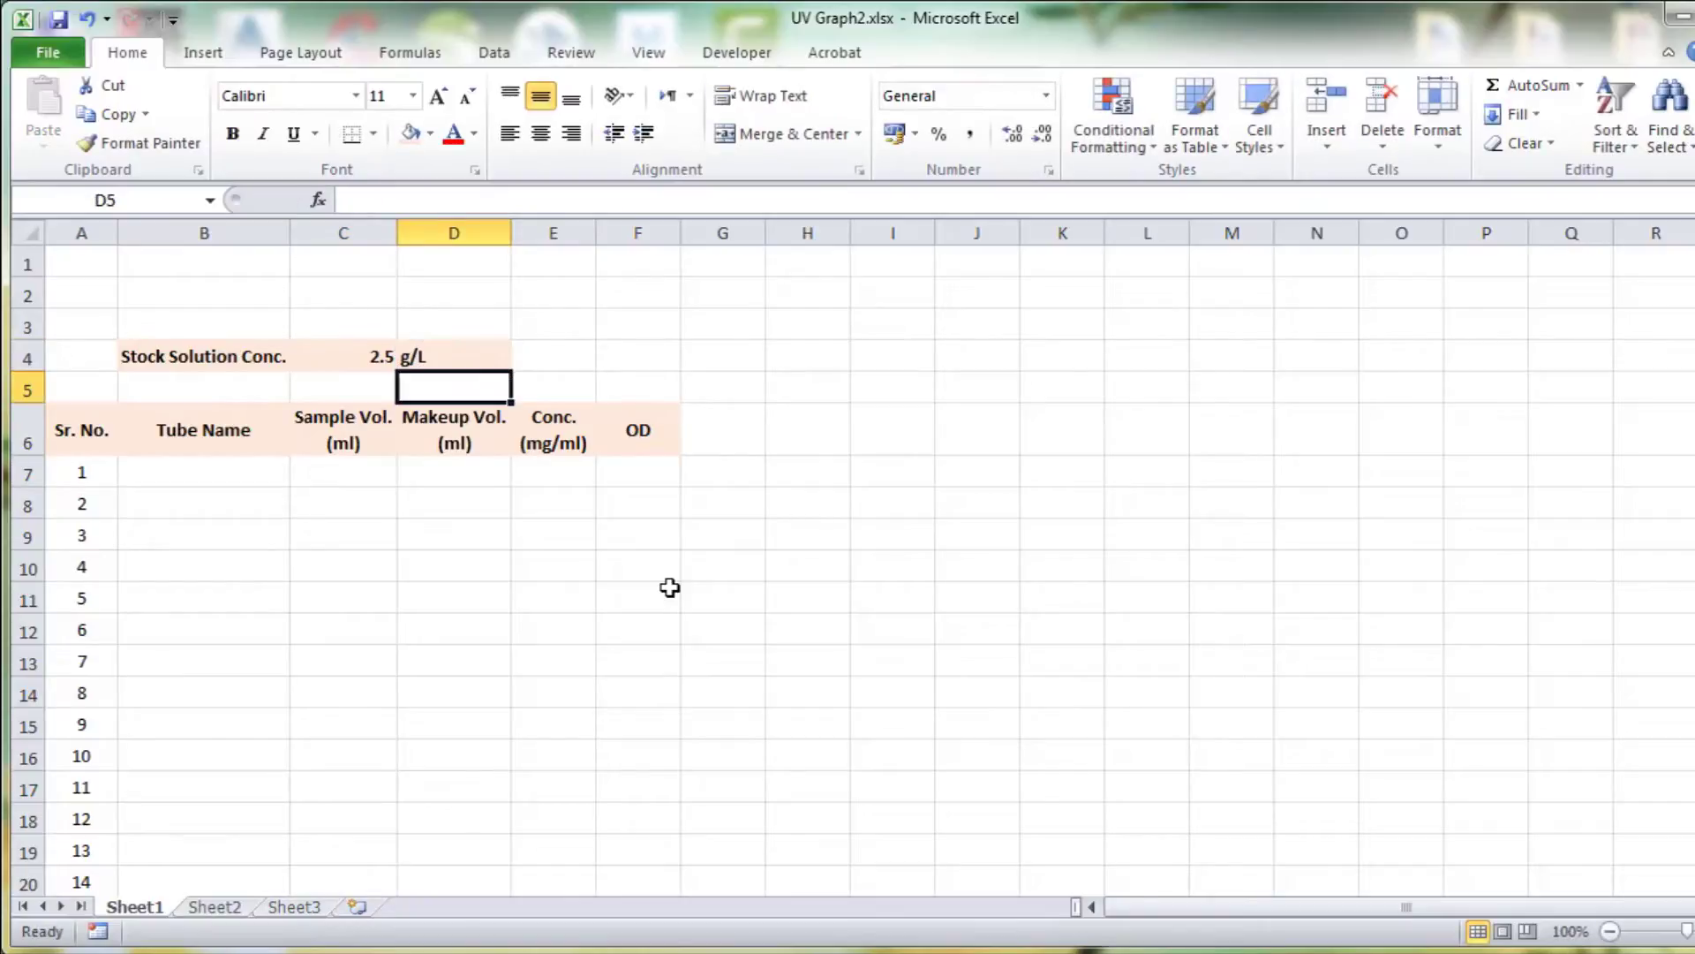
{"action": "key", "text": "Return"}
{"action": "key", "text": "Return"}
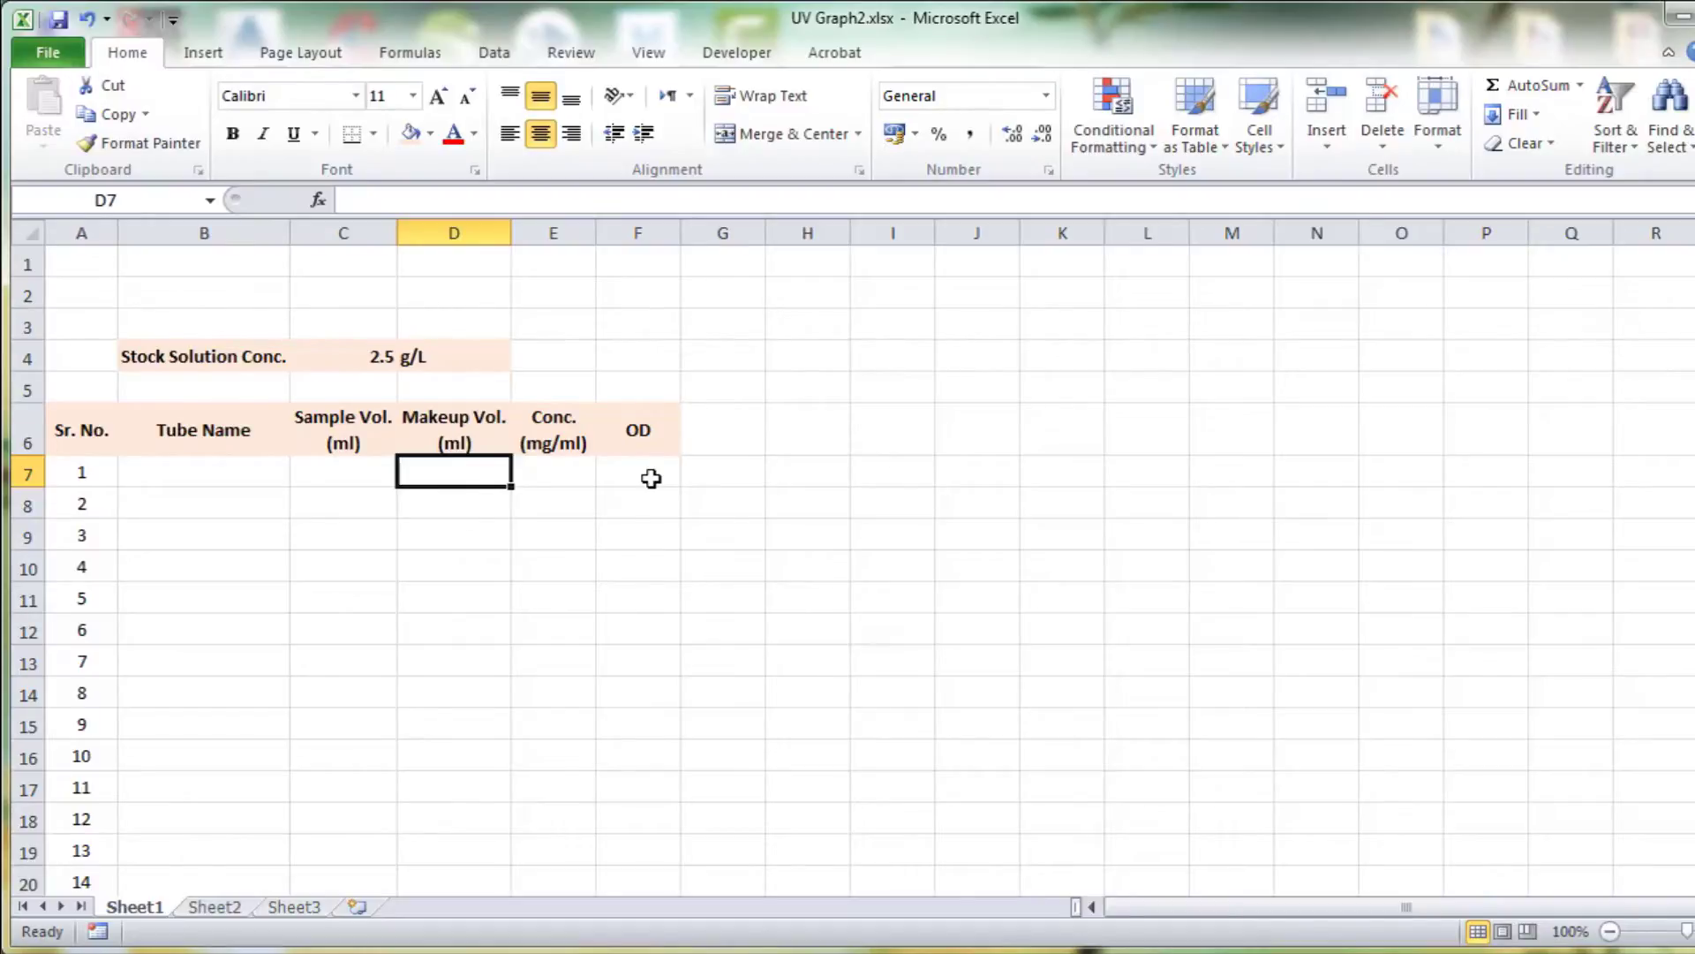
- Type Blank, Tube 1 and Tube 2 as the first three tube names
{"action": "left_click", "coordinate": [164, 470]}
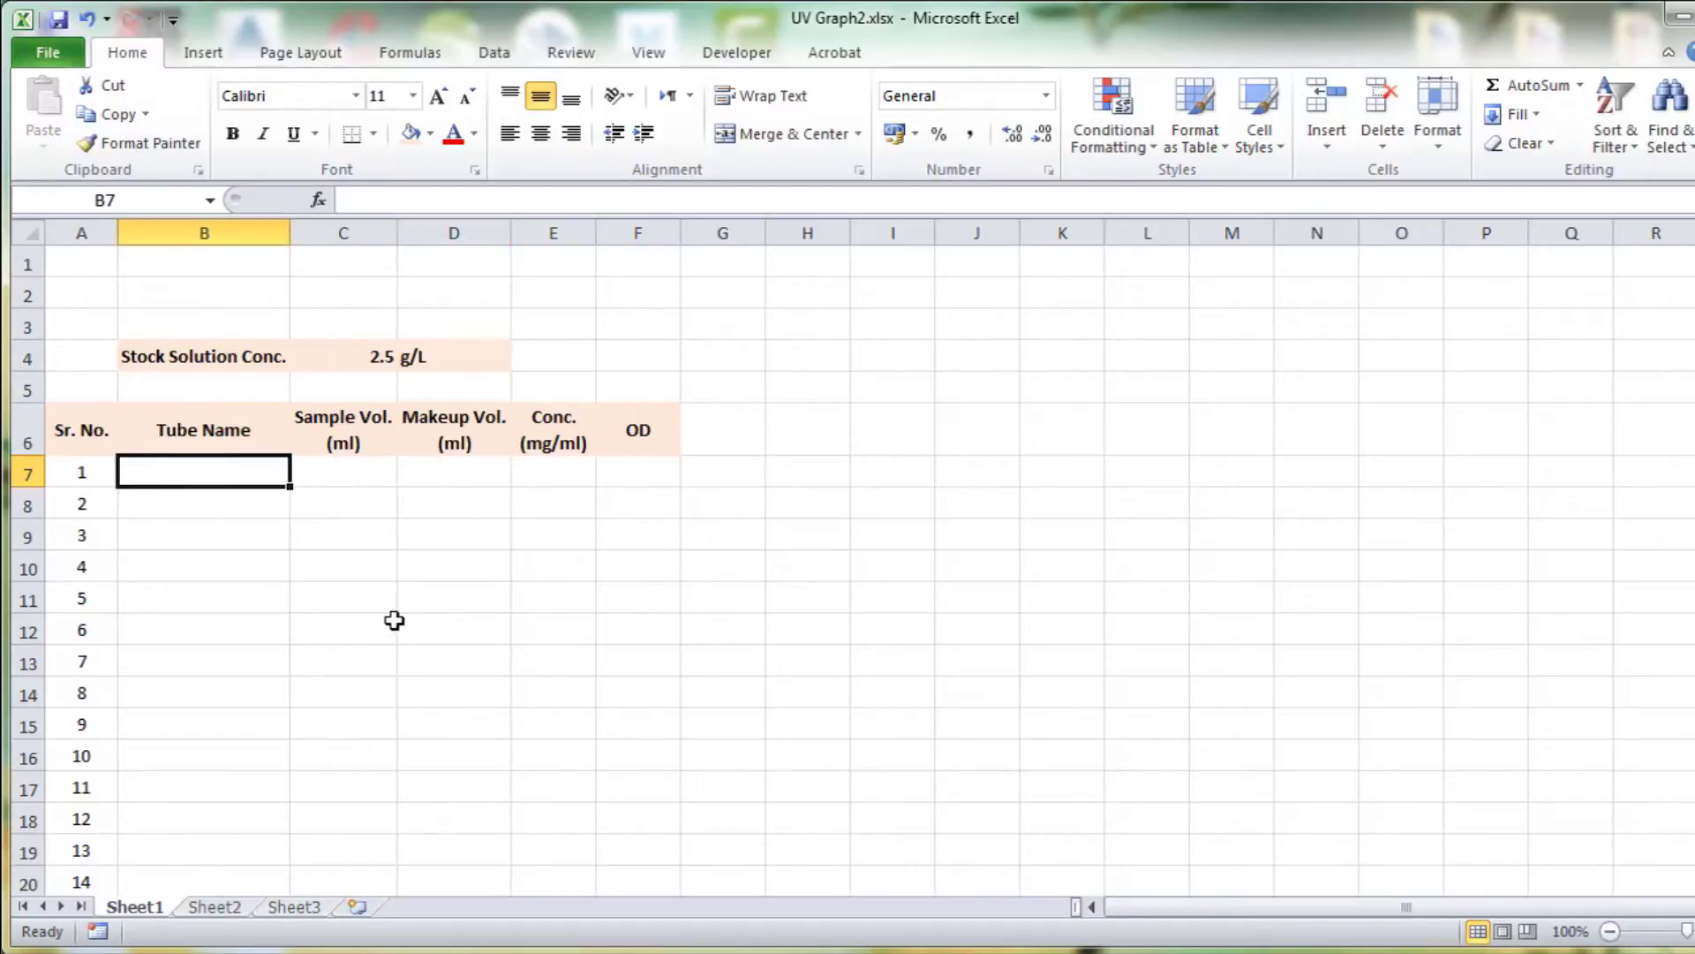
{"action": "type", "text": "Bl"}
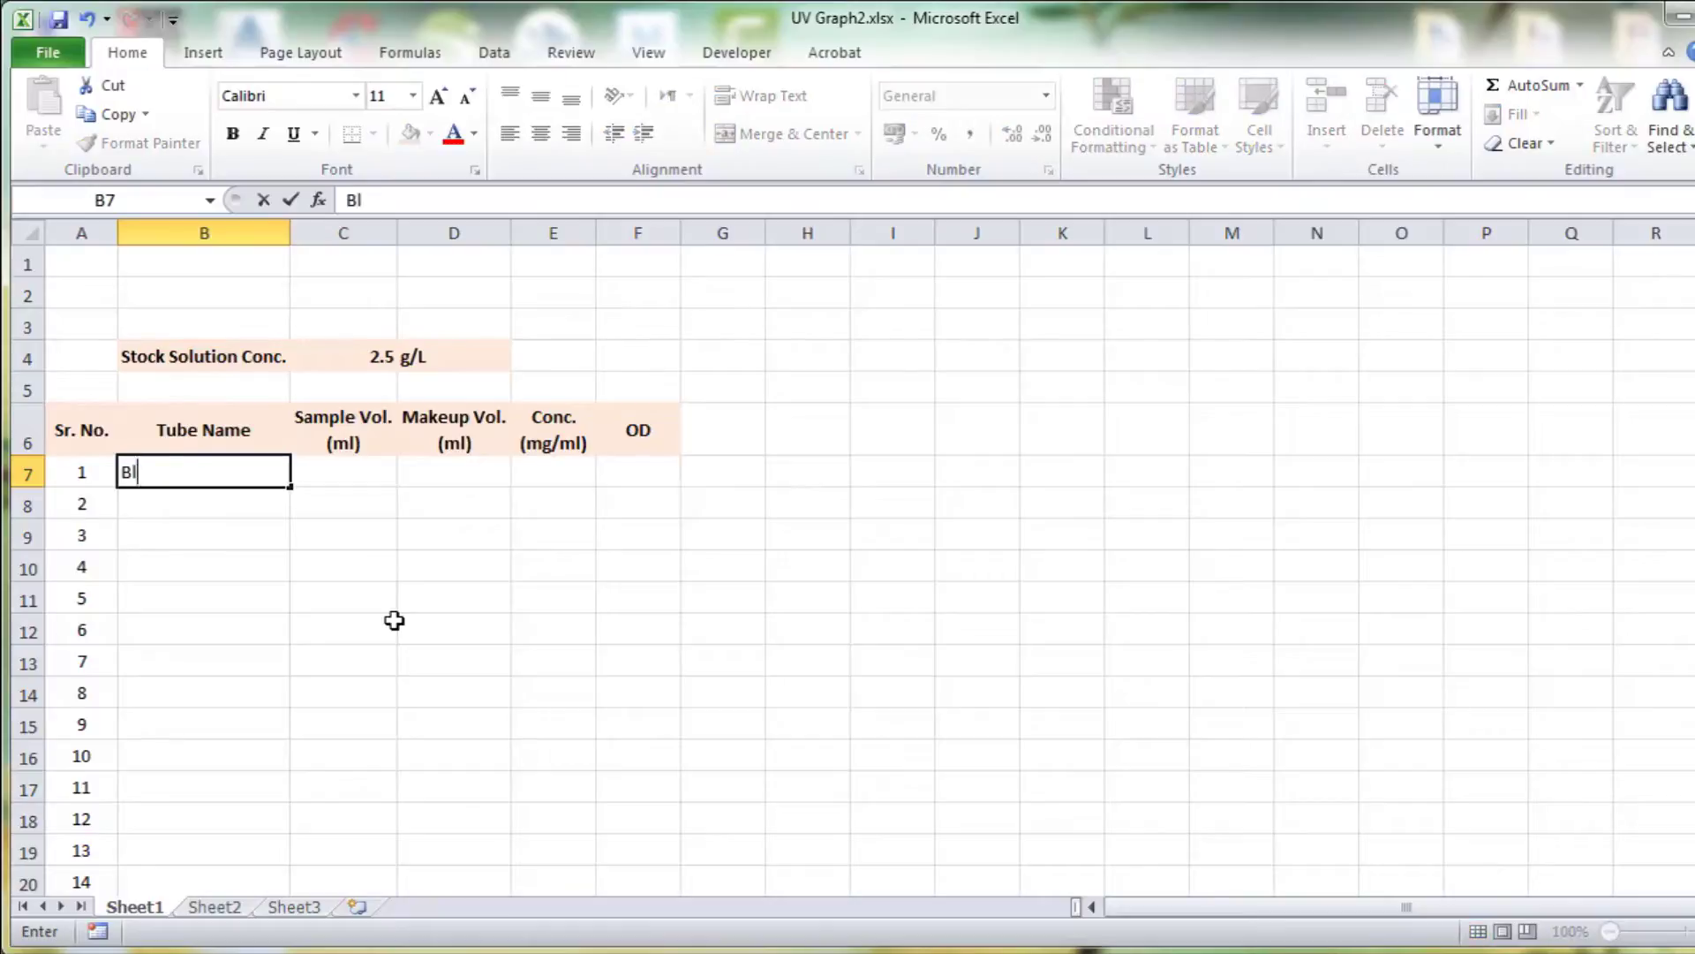
{"action": "type", "text": "ank"}
{"action": "key", "text": "Return"}
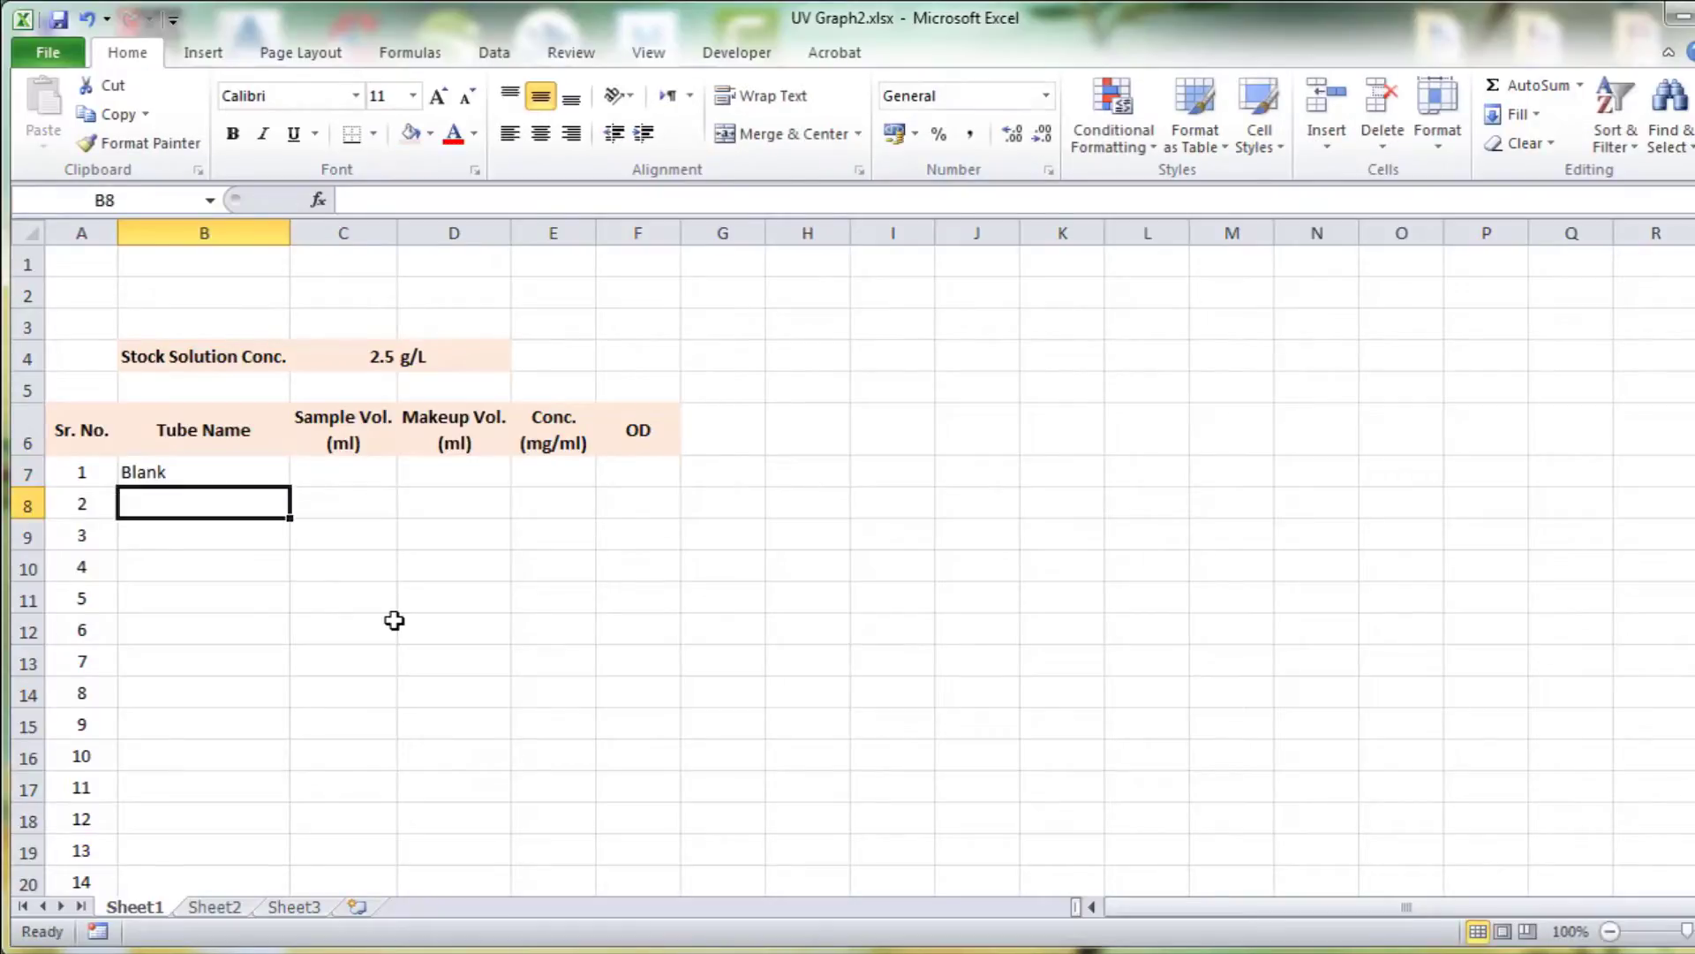
{"action": "type", "text": "Tube"}
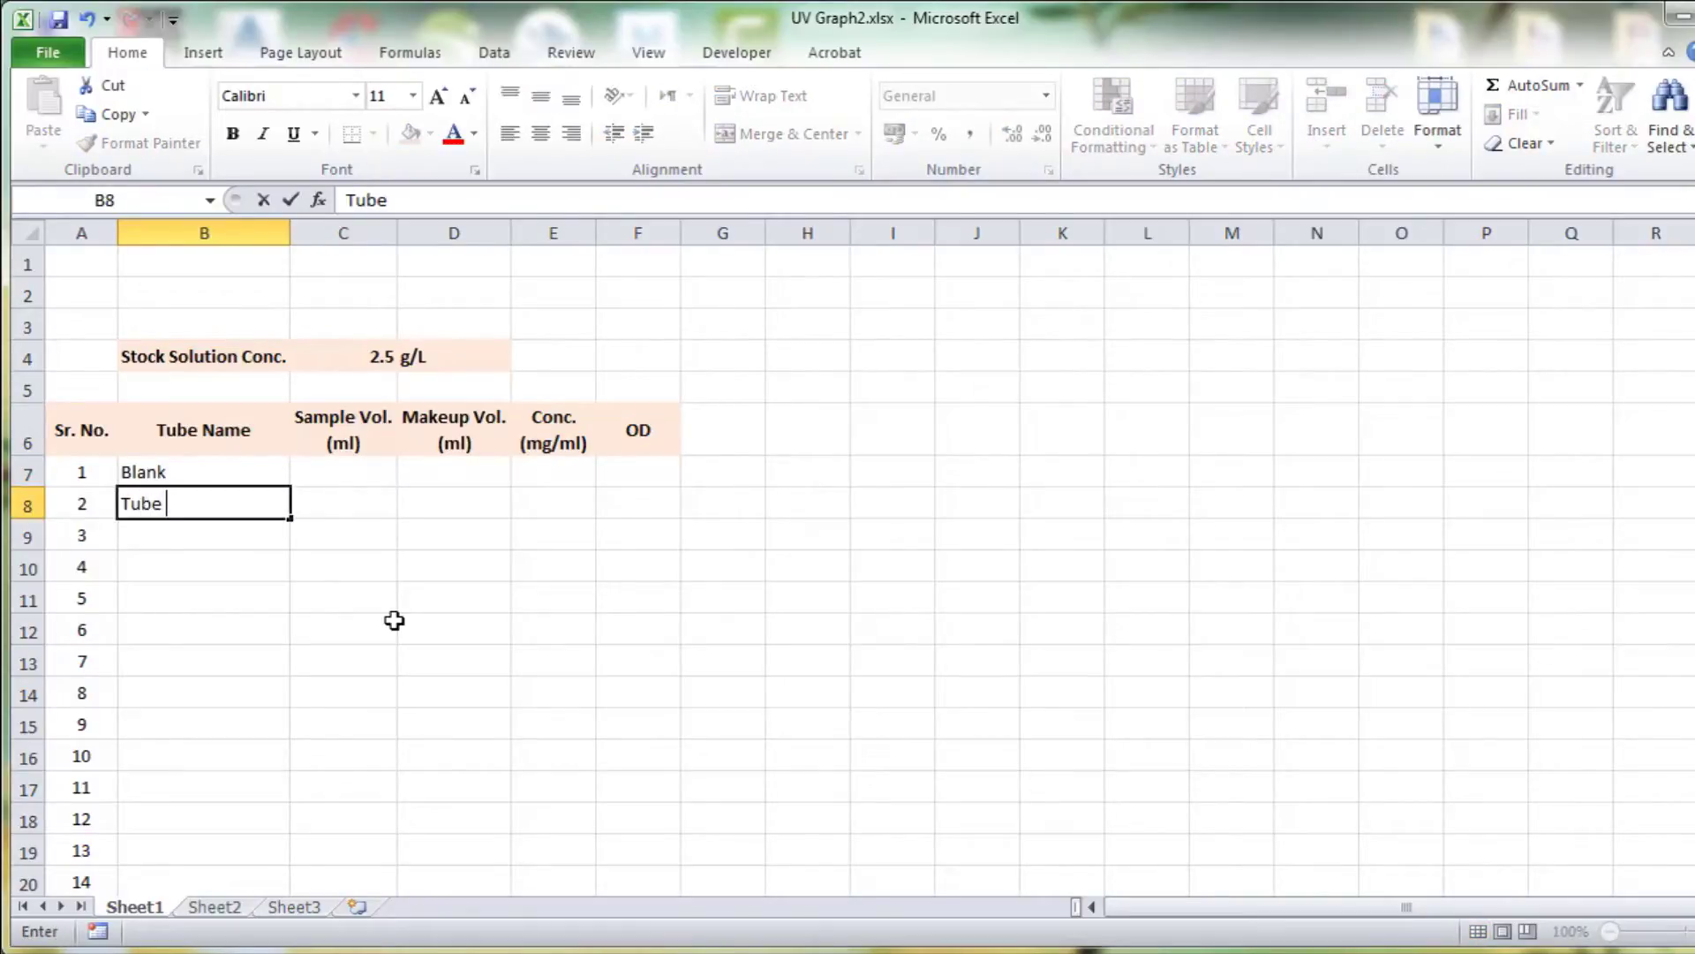
{"action": "type", "text": " 1"}
{"action": "key", "text": "Return"}
{"action": "type", "text": "T"}
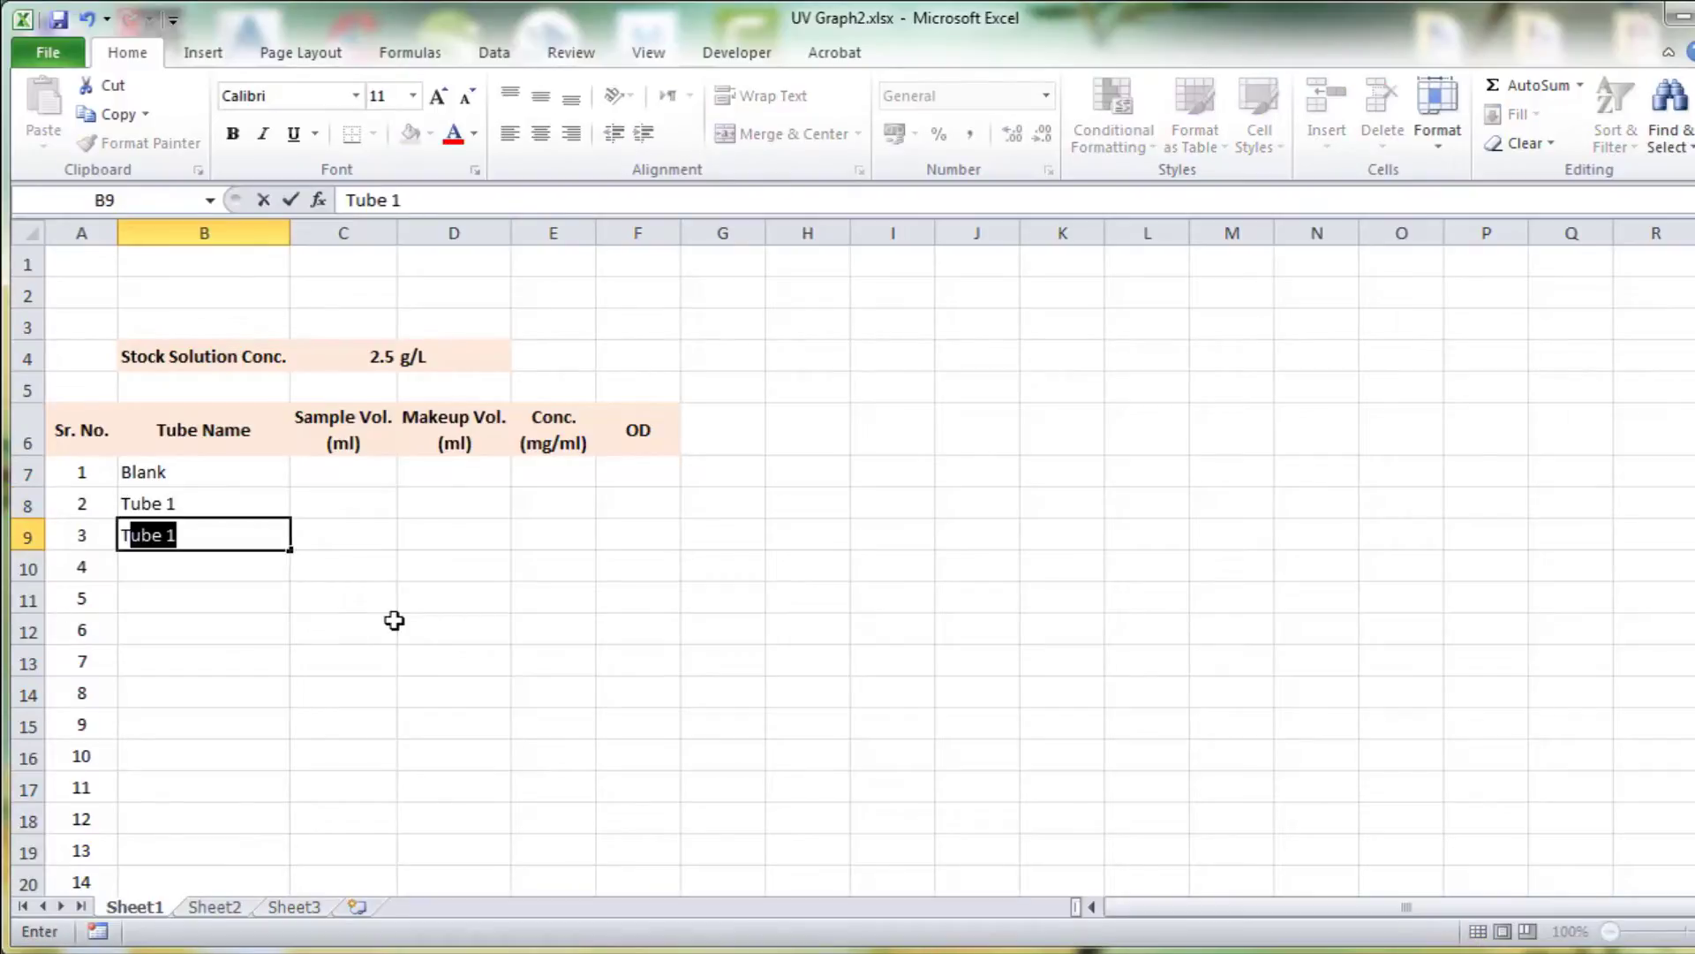
{"action": "type", "text": "ube 2"}
{"action": "key", "text": "Return"}
- Extend the Tube 1, Tube 2 series down to Tube 10 with the fill handle
{"action": "key", "text": "Up"}
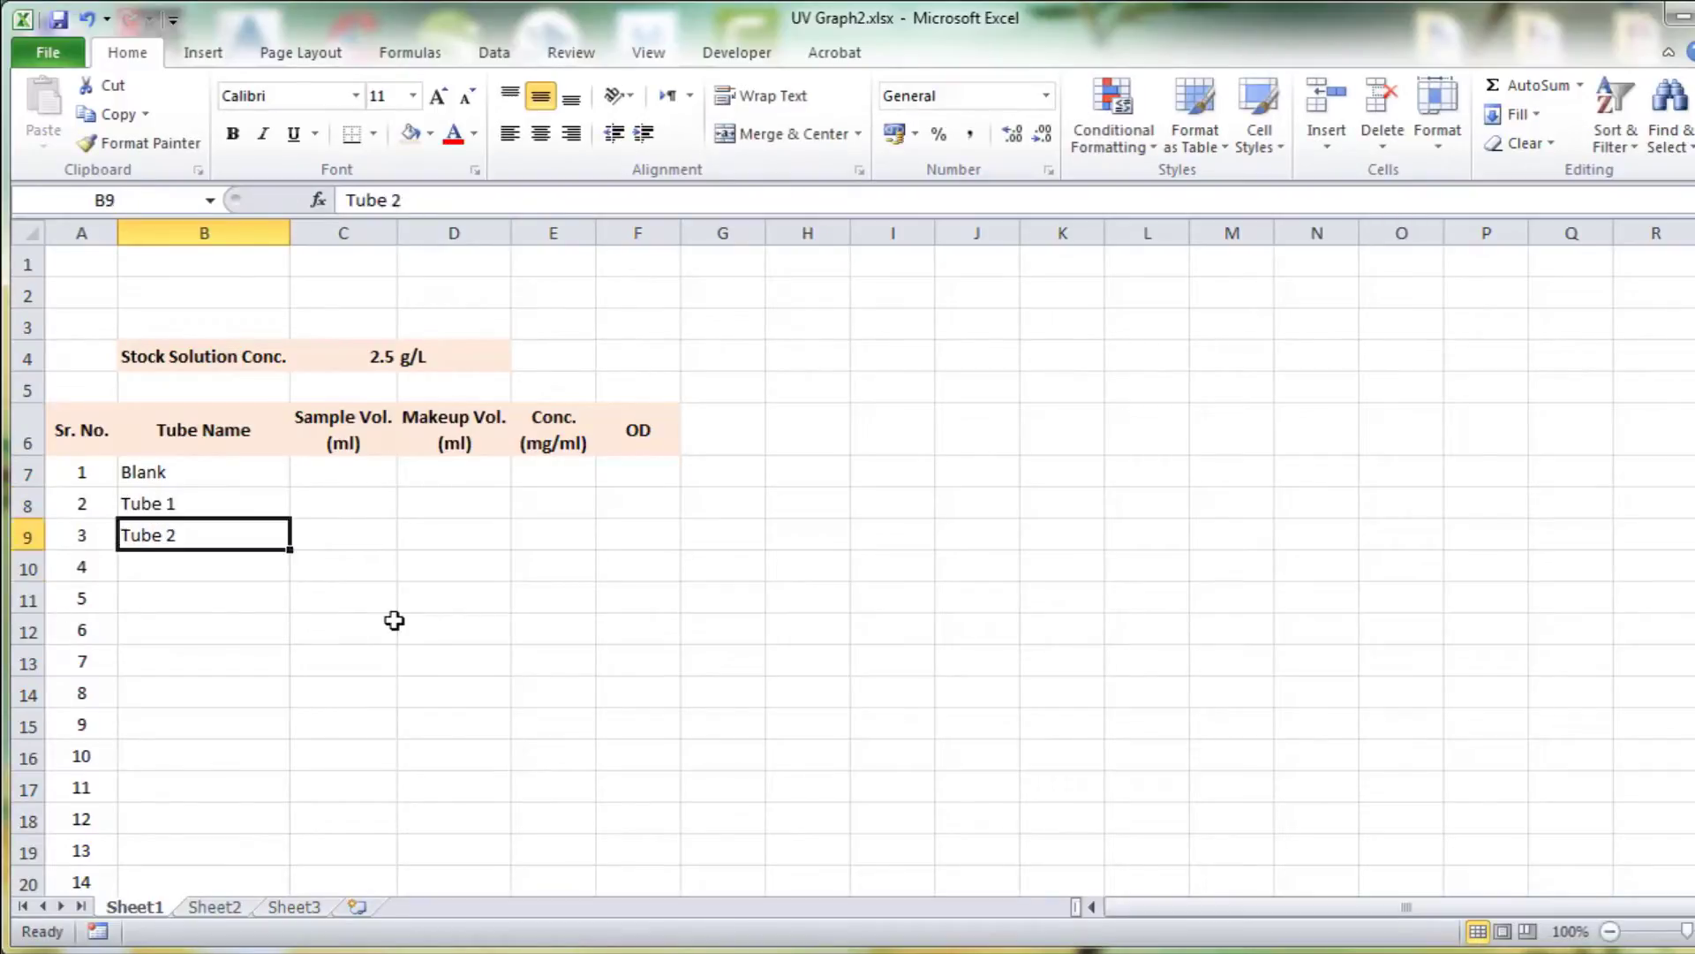
{"action": "key", "text": "Up"}
{"action": "key", "text": "shift+Down"}
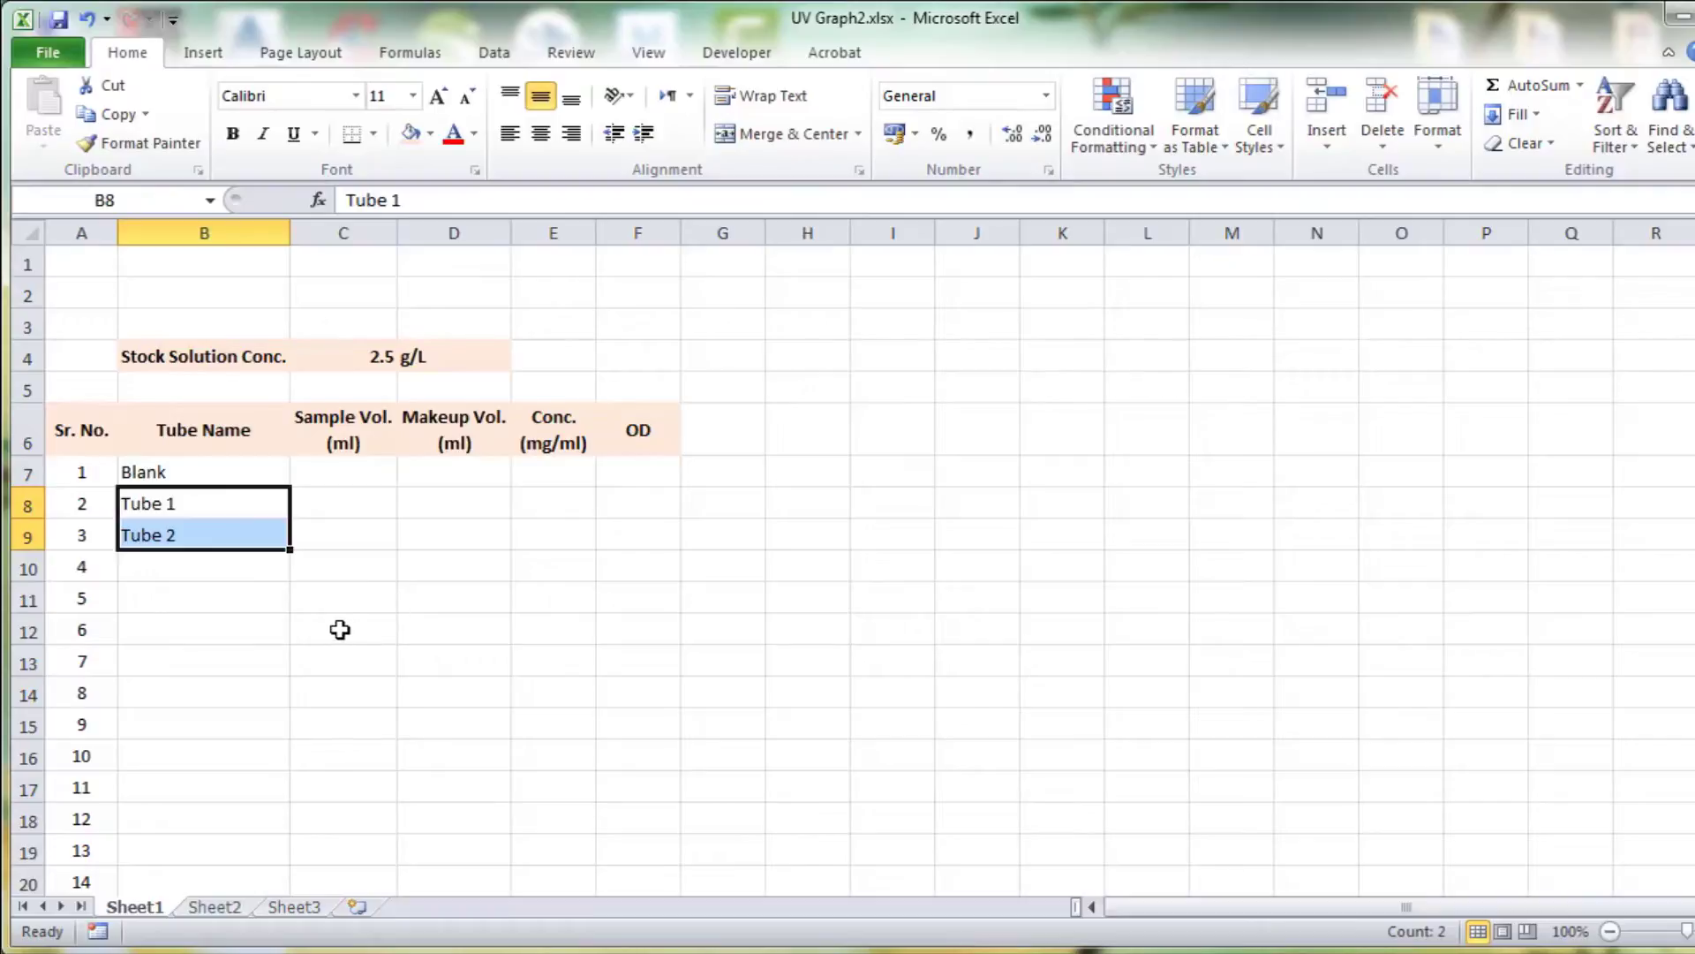
{"action": "left_click", "coordinate": [340, 628]}
{"action": "left_click", "coordinate": [252, 496]}
{"action": "left_click_drag", "start_coordinate": [252, 497], "coordinate": [265, 801]}
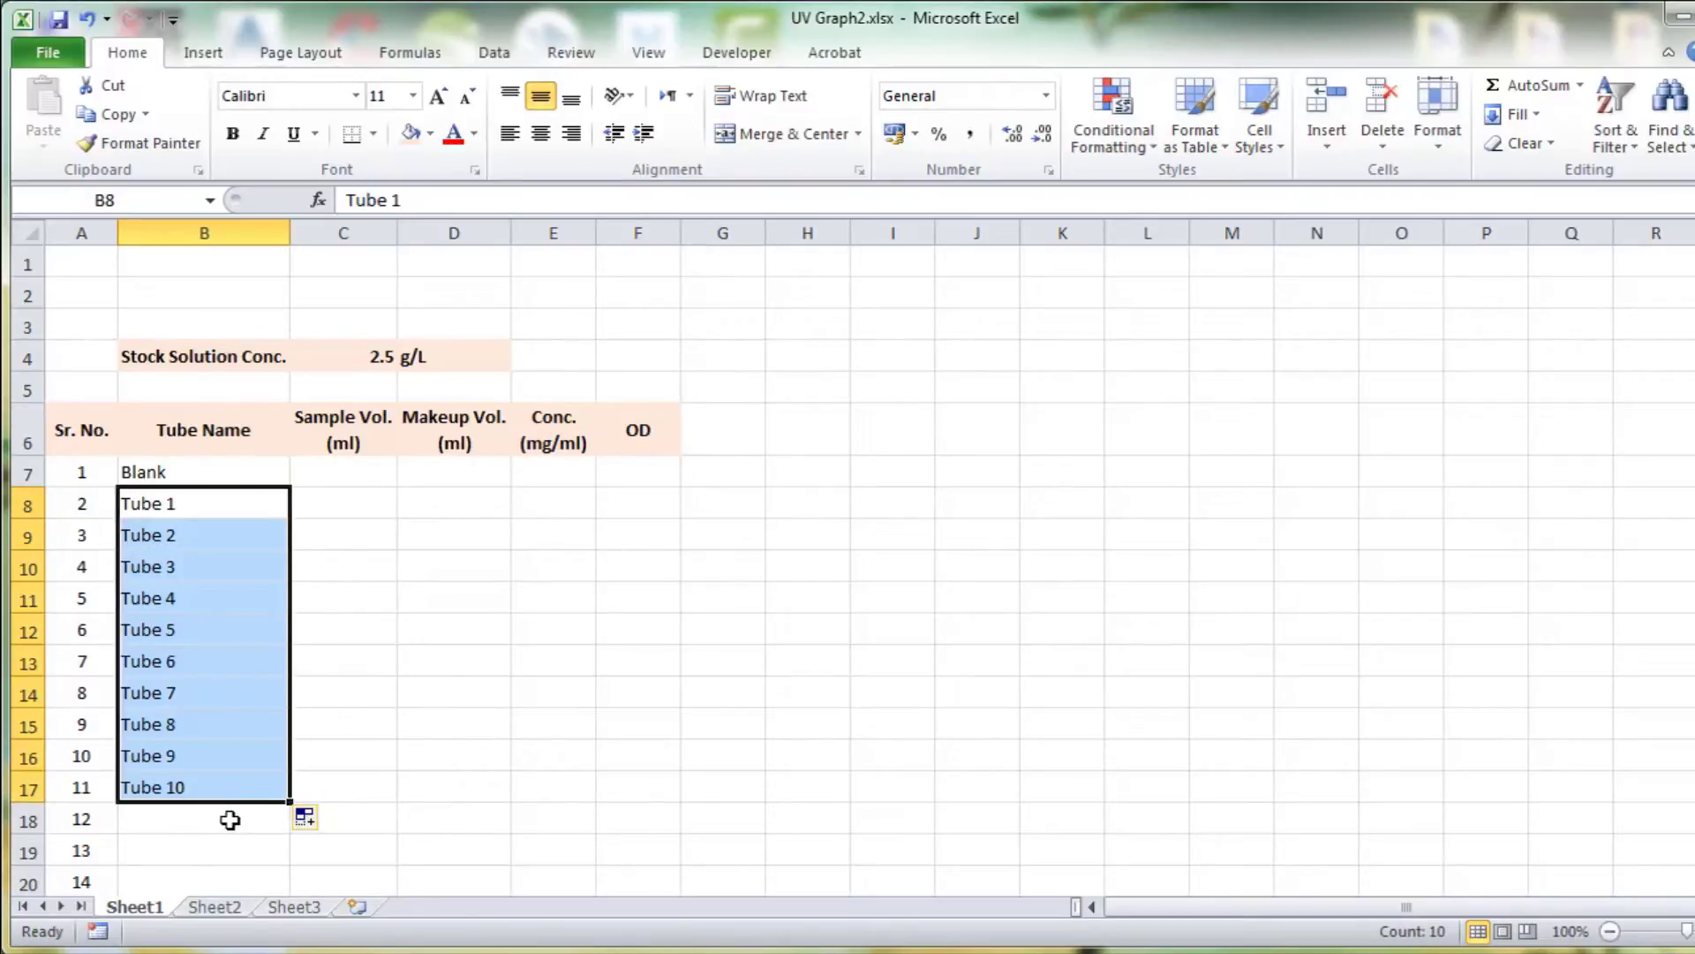
- Add Unknown 1 and Unknown 2 in the two rows below Tube 10
{"action": "left_click", "coordinate": [230, 820]}
{"action": "type", "text": "U"}
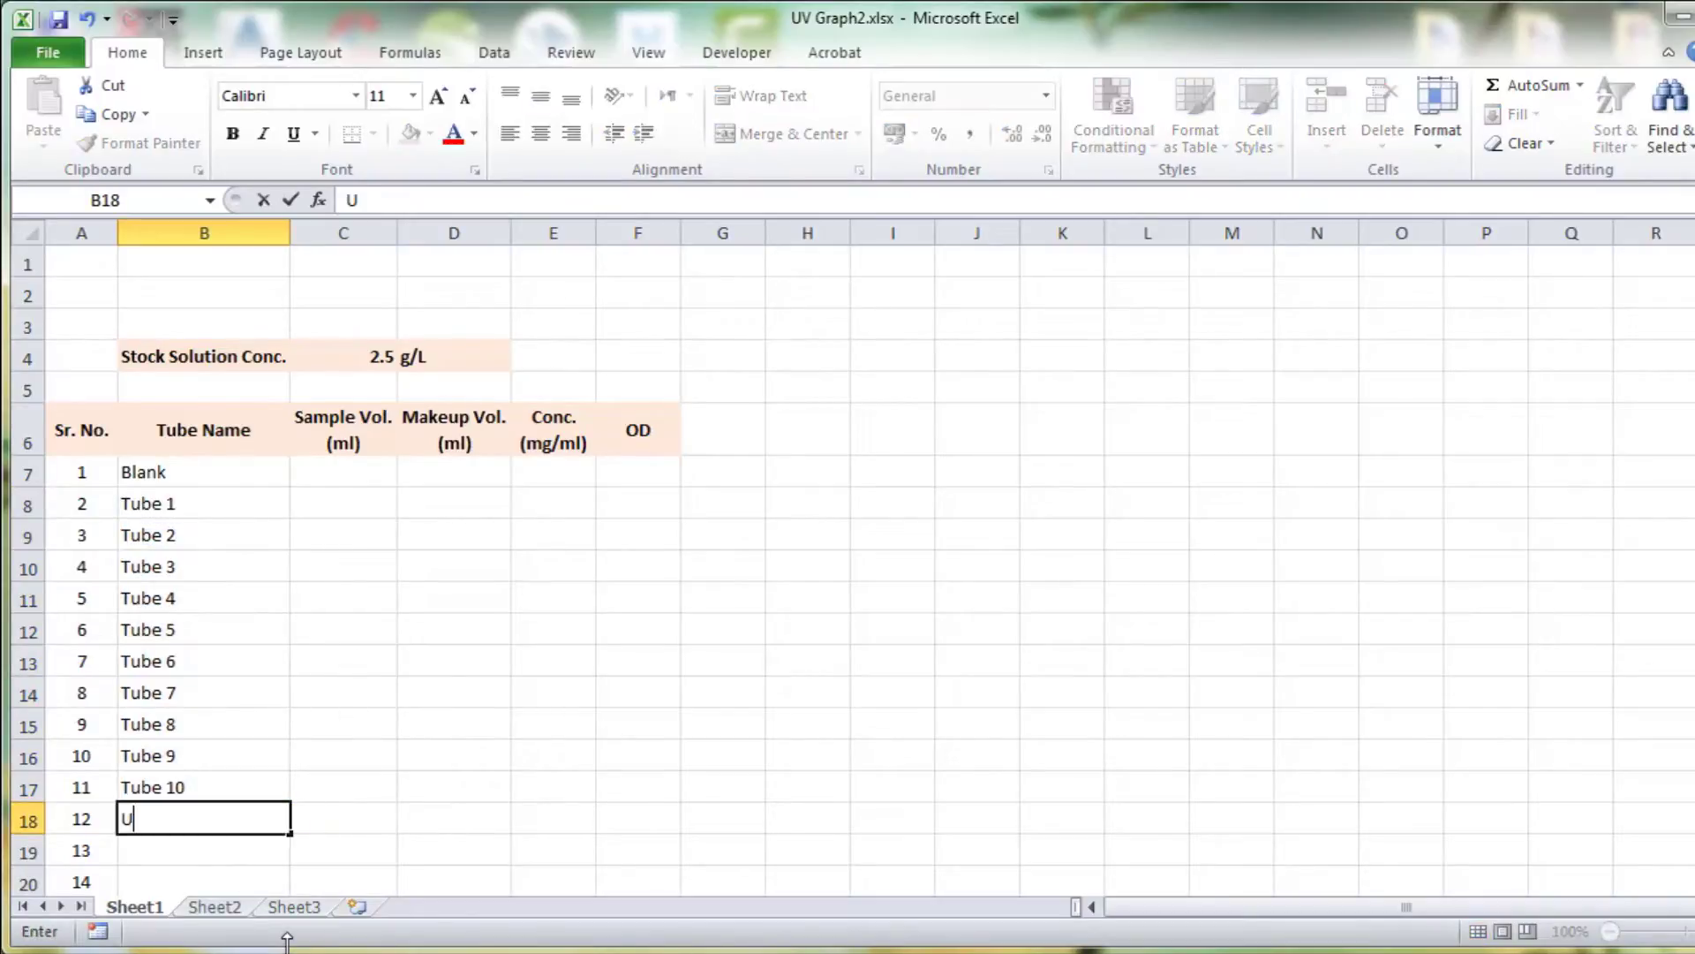
{"action": "type", "text": "nknow"}
{"action": "type", "text": "n 1"}
{"action": "key", "text": "Return"}
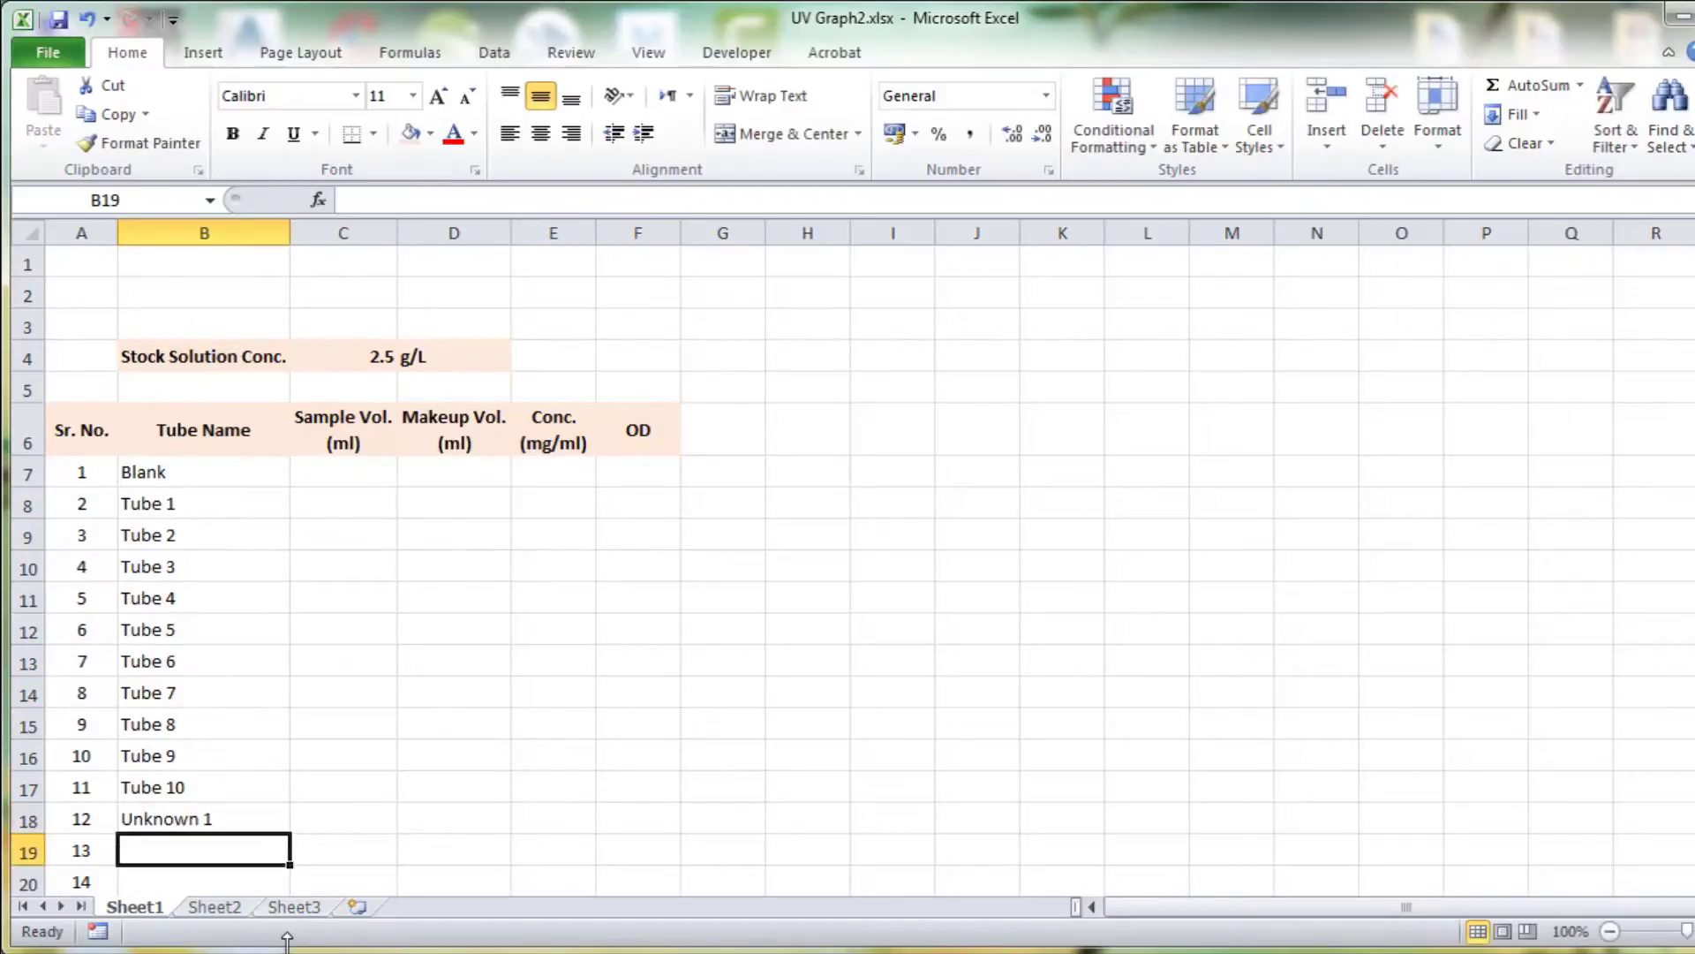
{"action": "type", "text": "Un"}
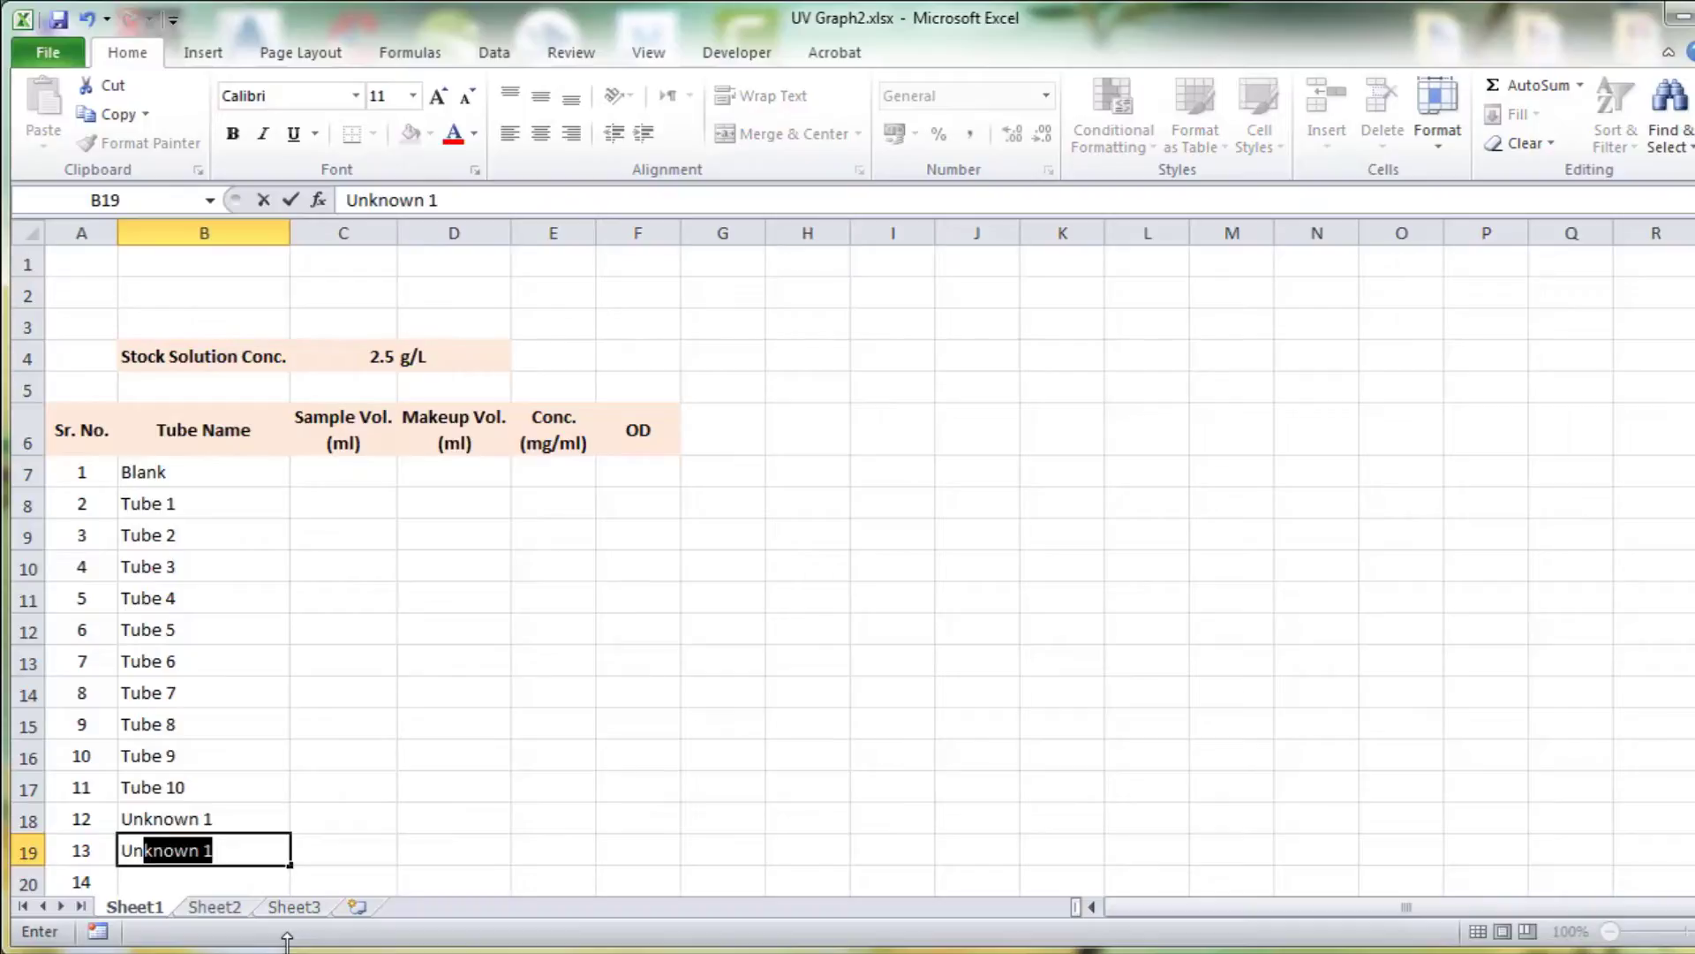
{"action": "key", "text": "Tab"}
{"action": "key", "text": "Left"}
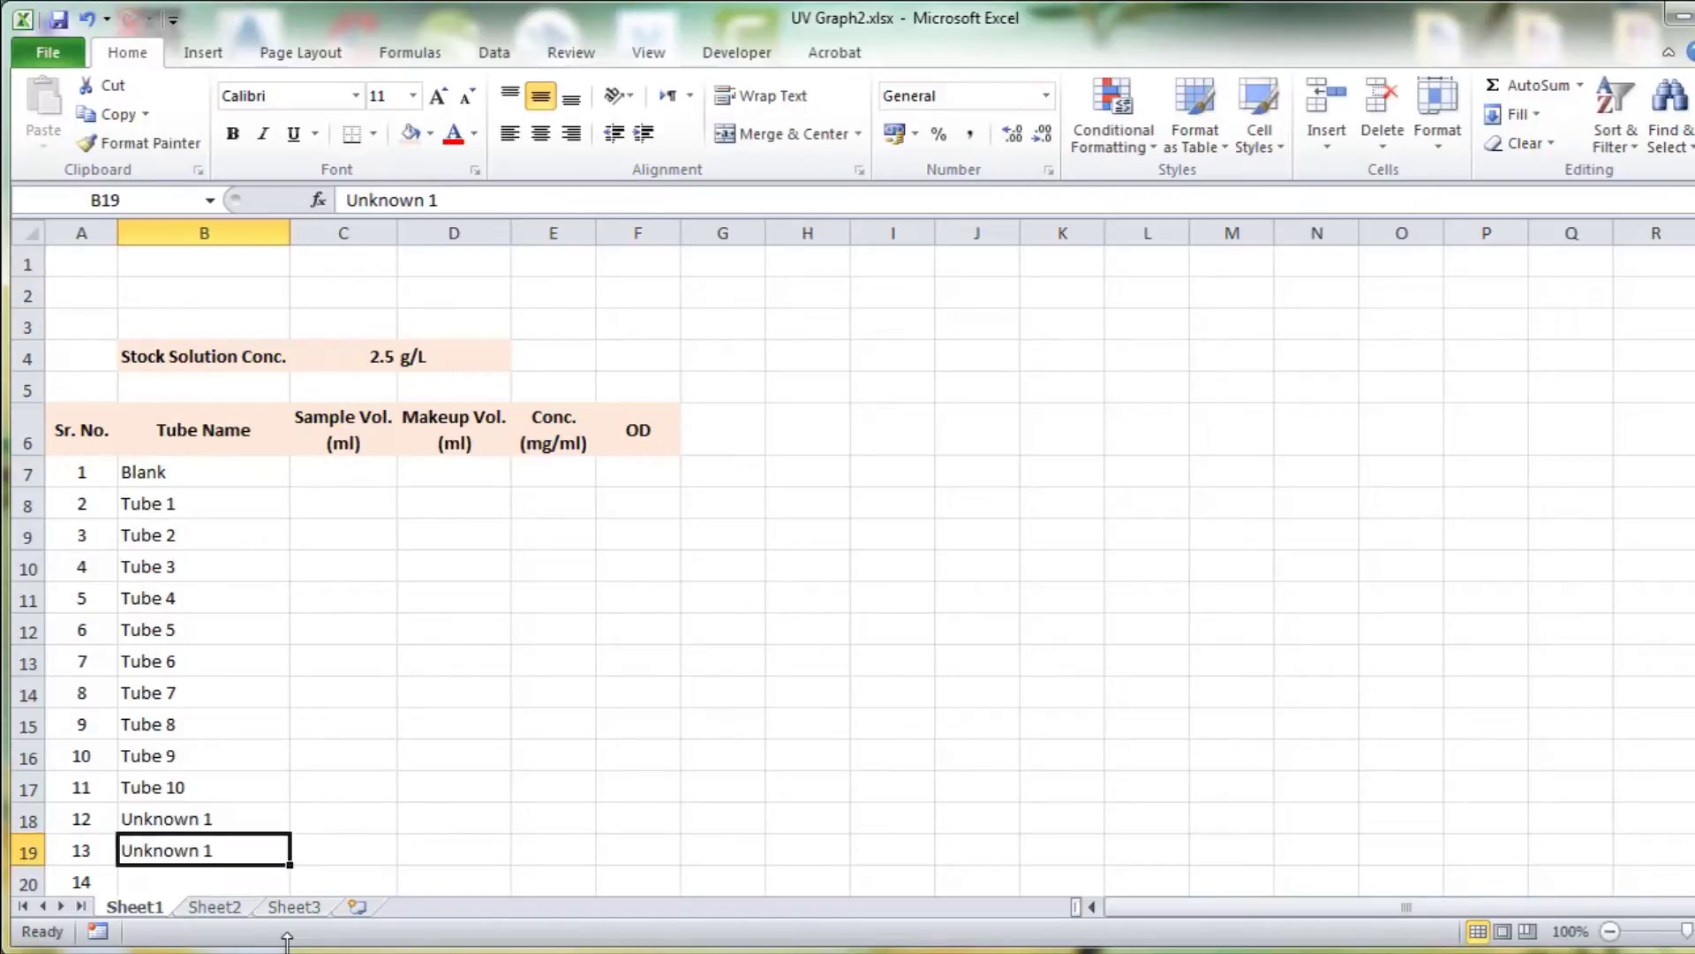
{"action": "type", "text": "2"}
{"action": "key", "text": "Escape"}
{"action": "key", "text": "F2"}
{"action": "key", "text": "BackSpace"}
{"action": "type", "text": "2"}
{"action": "key", "text": "Return"}
{"action": "key", "text": "Up"}
- Enter sample volumes 0 through 10 down C7:C17 for Blank to Tube 10
{"action": "left_click", "coordinate": [321, 477]}
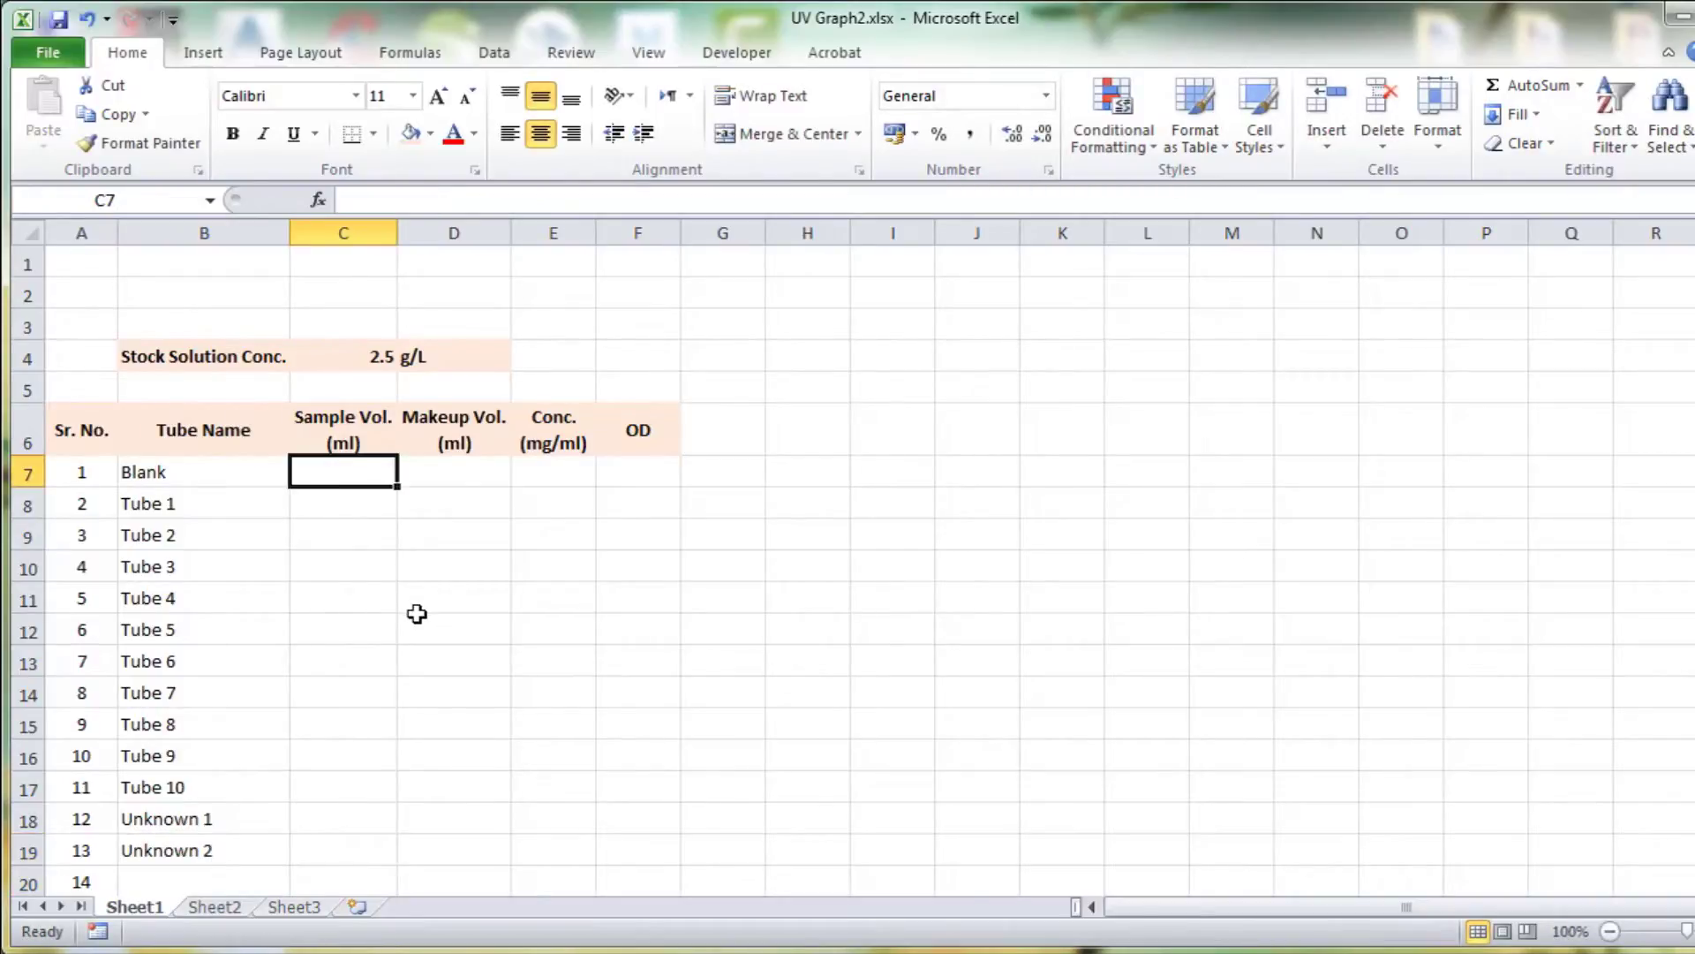
{"action": "type", "text": "0"}
{"action": "key", "text": "Return"}
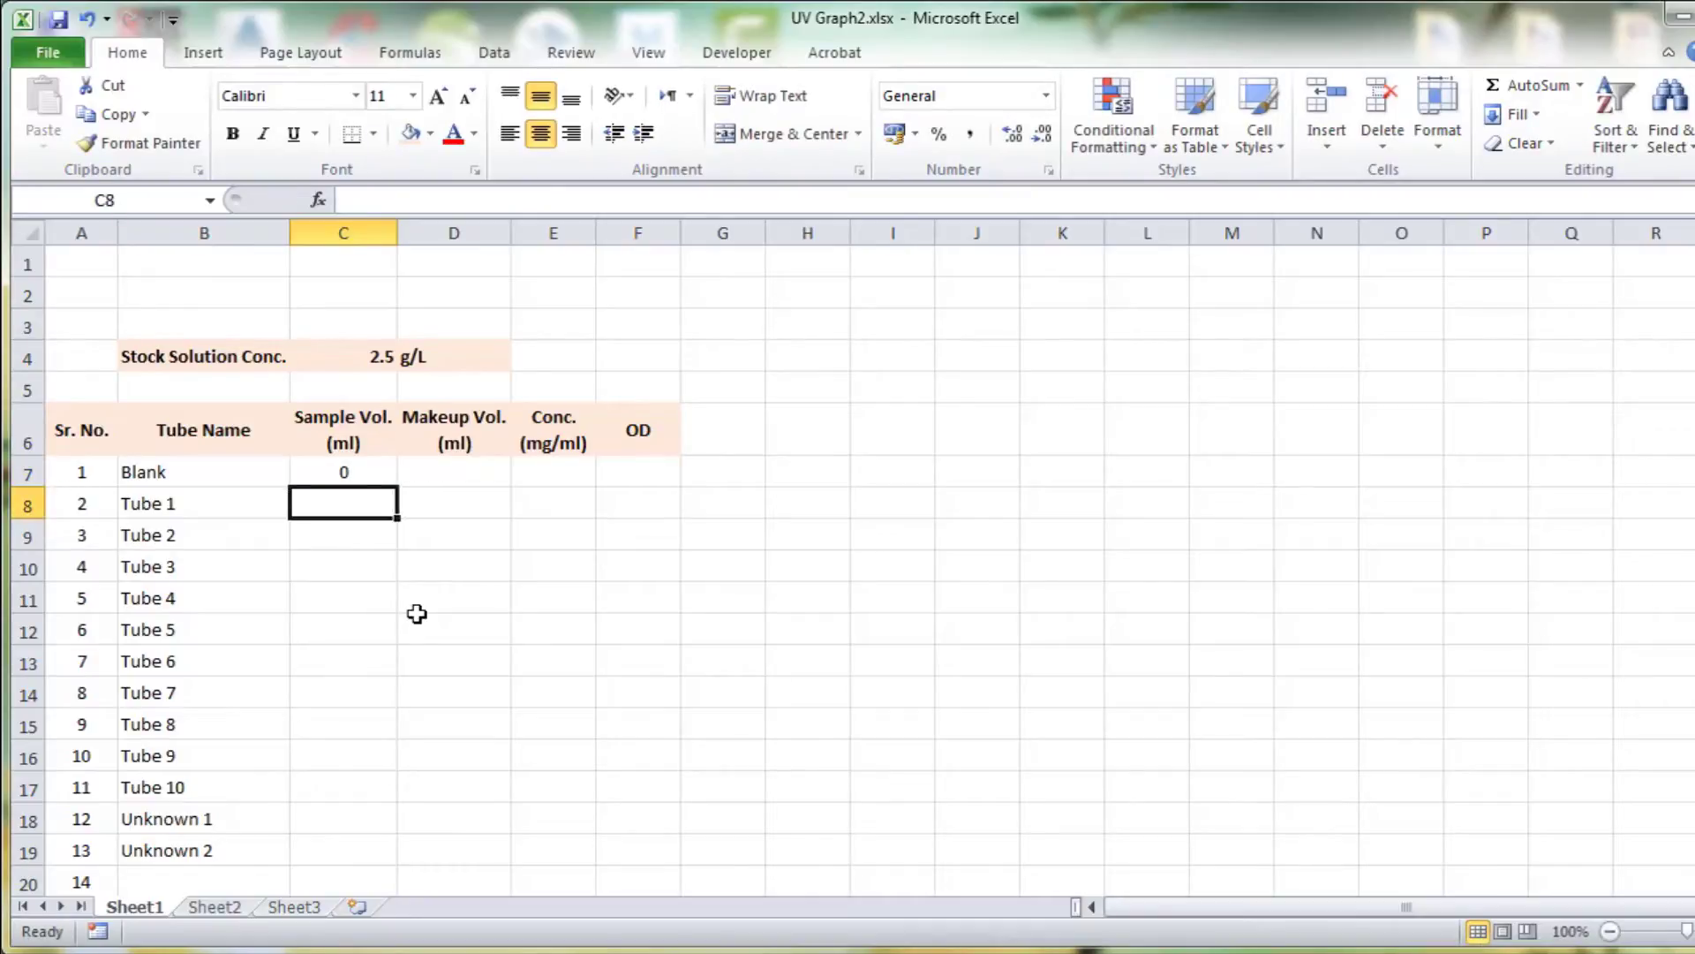
{"action": "type", "text": "1"}
{"action": "key", "text": "Return"}
{"action": "type", "text": "2"}
{"action": "key", "text": "Return"}
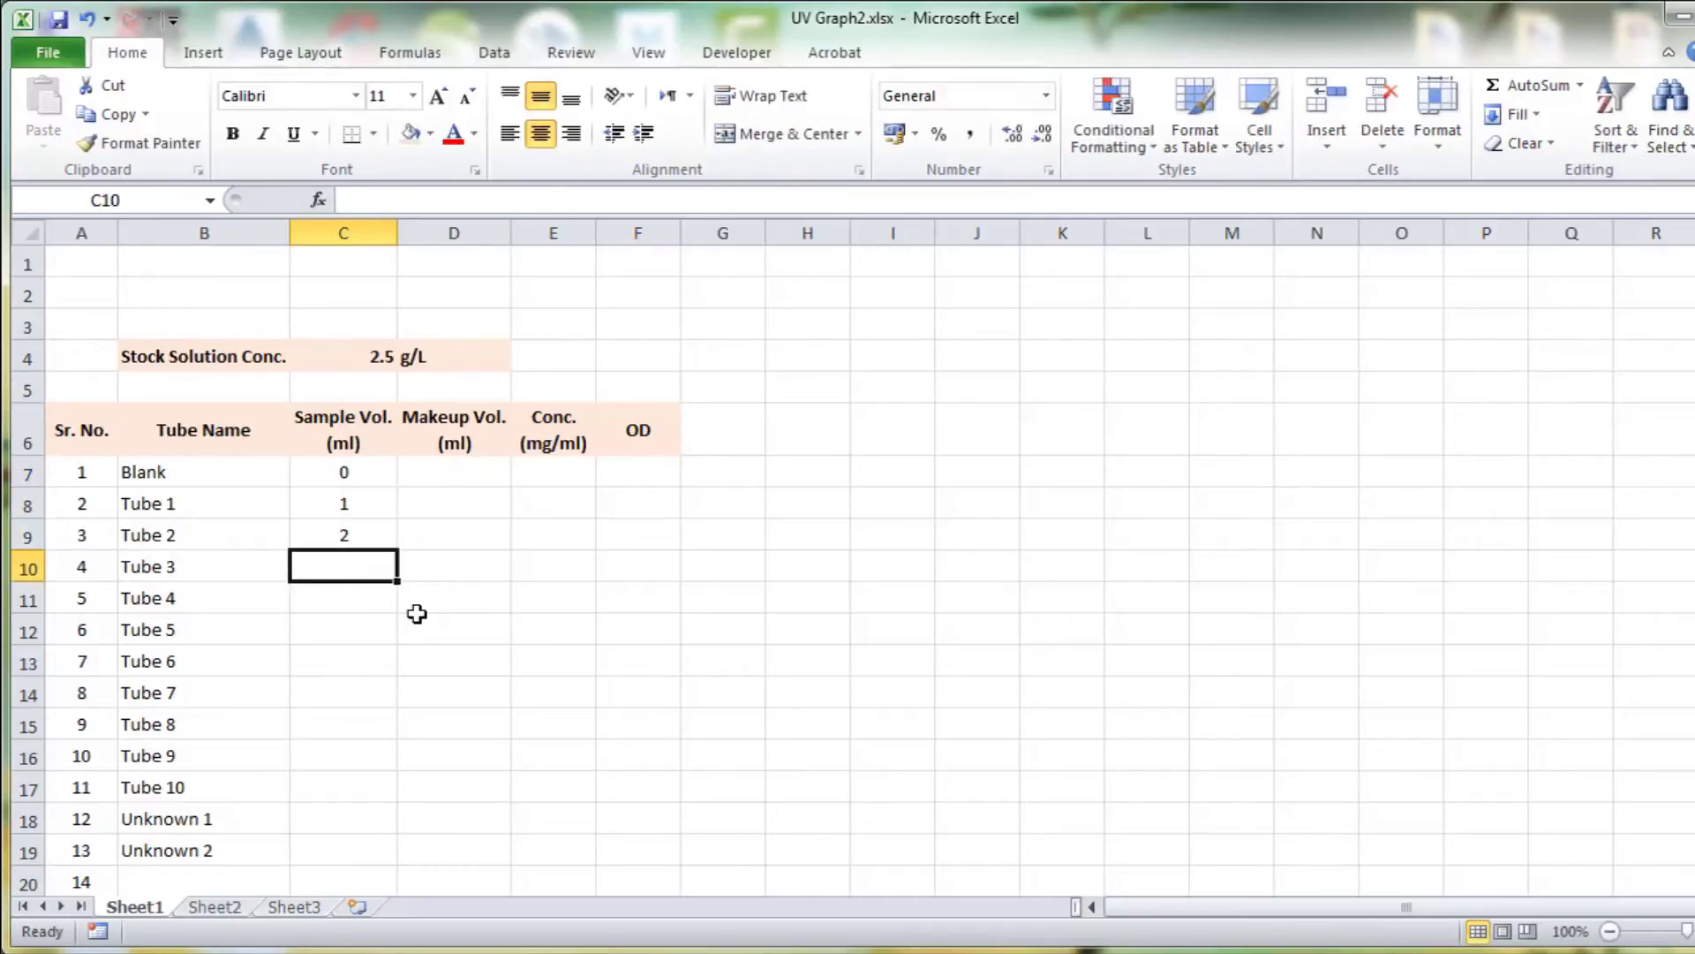
{"action": "type", "text": "3"}
{"action": "key", "text": "Return"}
{"action": "type", "text": "4"}
{"action": "key", "text": "Return"}
{"action": "type", "text": "5"}
{"action": "key", "text": "Return"}
{"action": "type", "text": "6"}
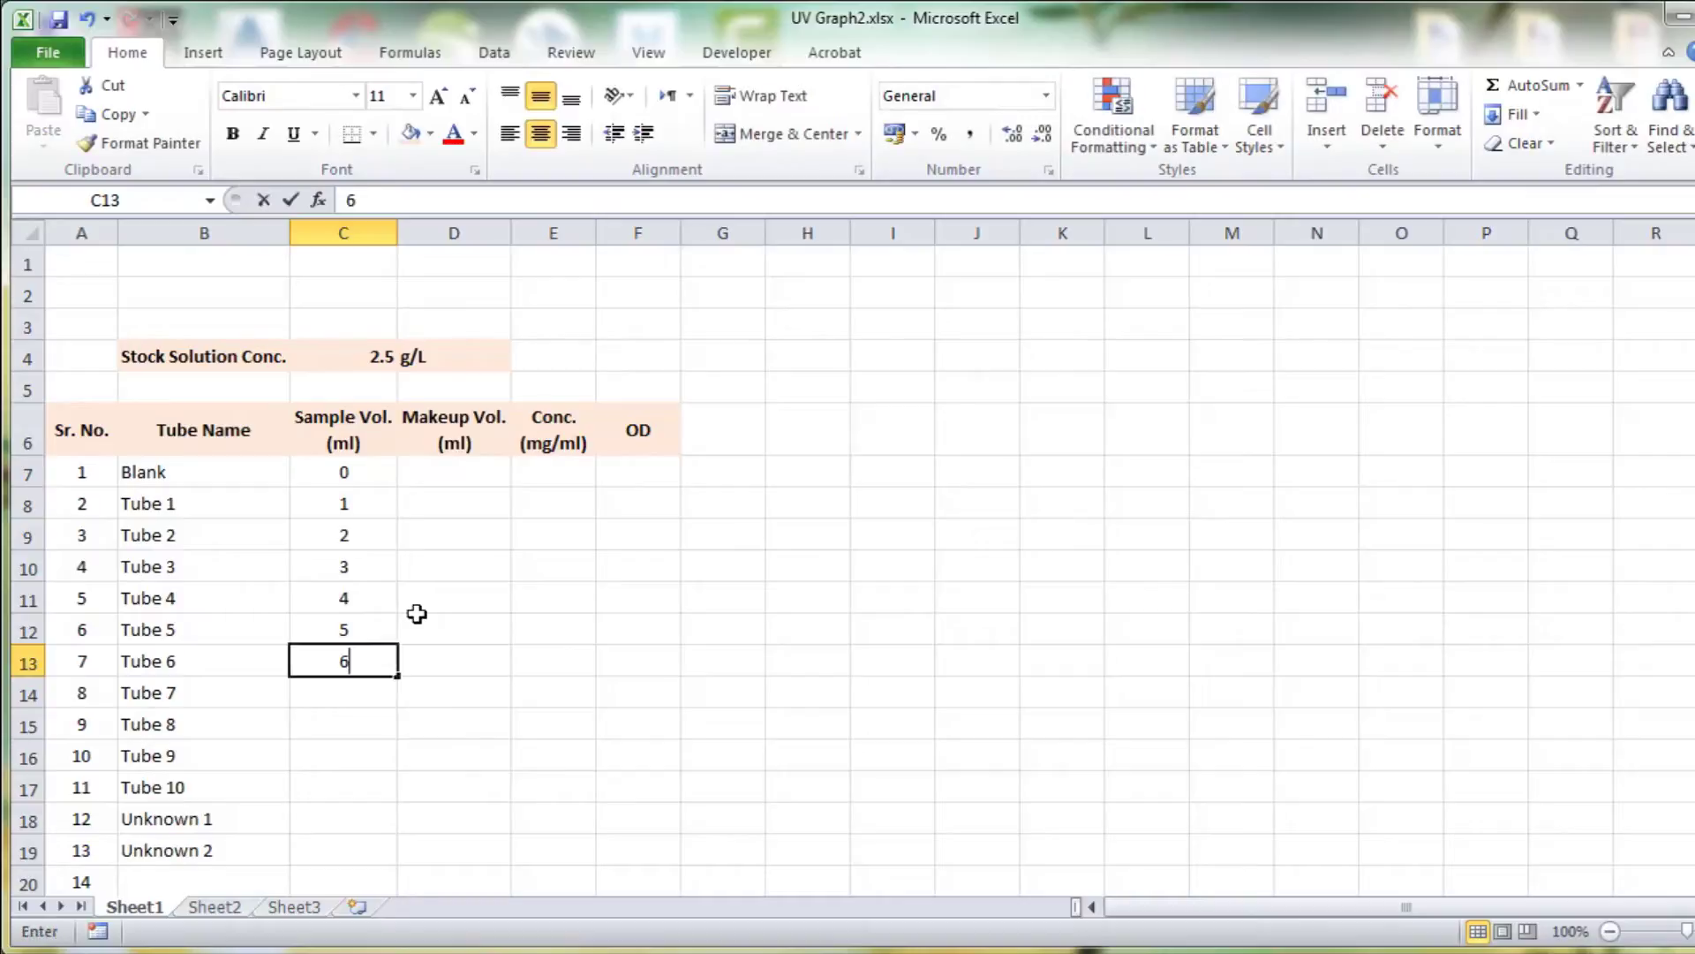
{"action": "key", "text": "Return"}
{"action": "type", "text": "7"}
{"action": "key", "text": "Return"}
{"action": "type", "text": "8"}
{"action": "key", "text": "Return"}
{"action": "type", "text": "9"}
{"action": "key", "text": "Return"}
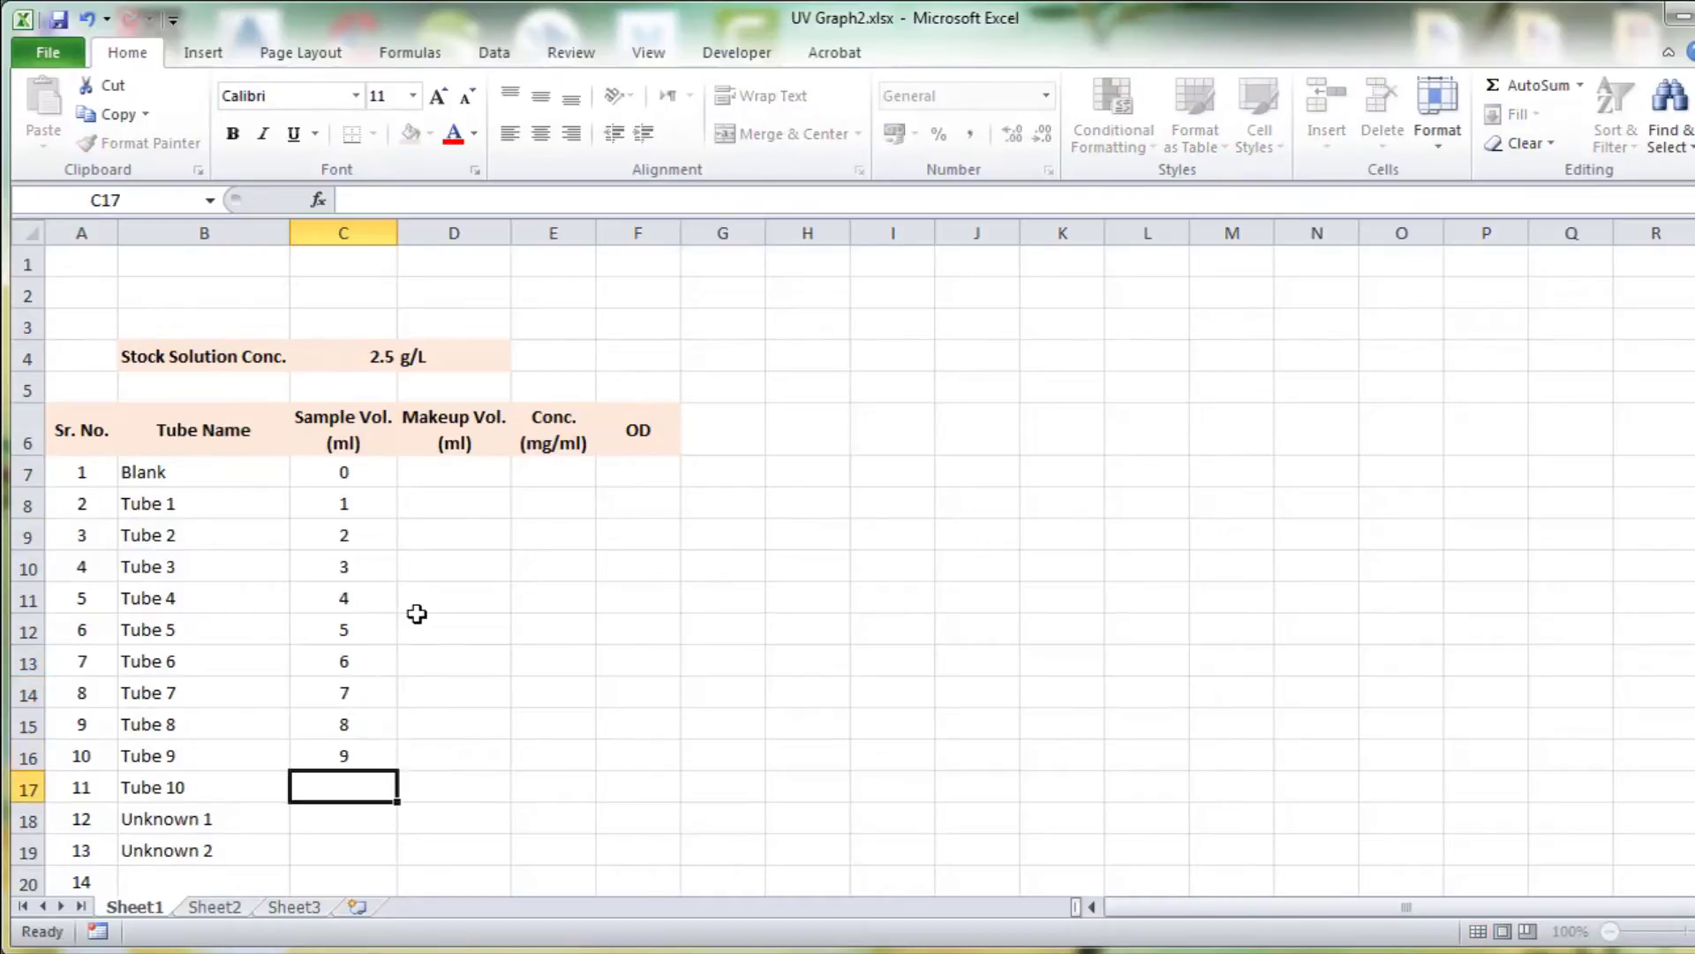
{"action": "type", "text": "0"}
{"action": "key", "text": "BackSpace"}
{"action": "type", "text": "1"}
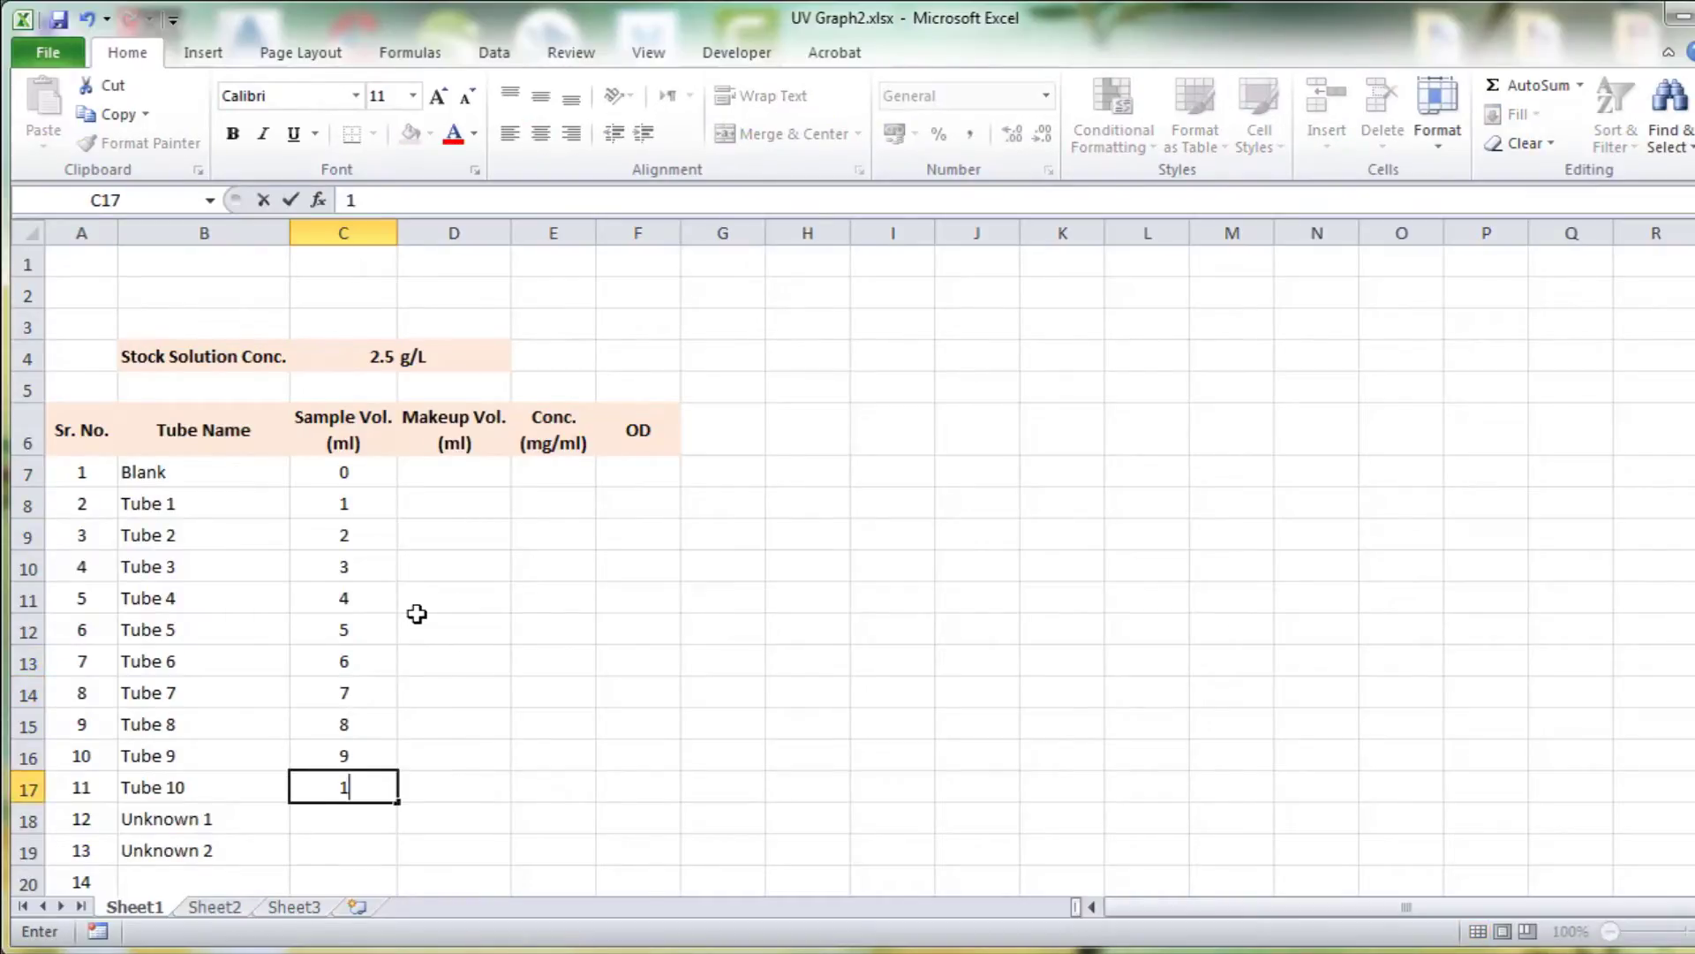
{"action": "type", "text": "0"}
- Enter a makeup volume of 10 in D7 and fill it down to Tube 10
{"action": "left_click", "coordinate": [420, 478]}
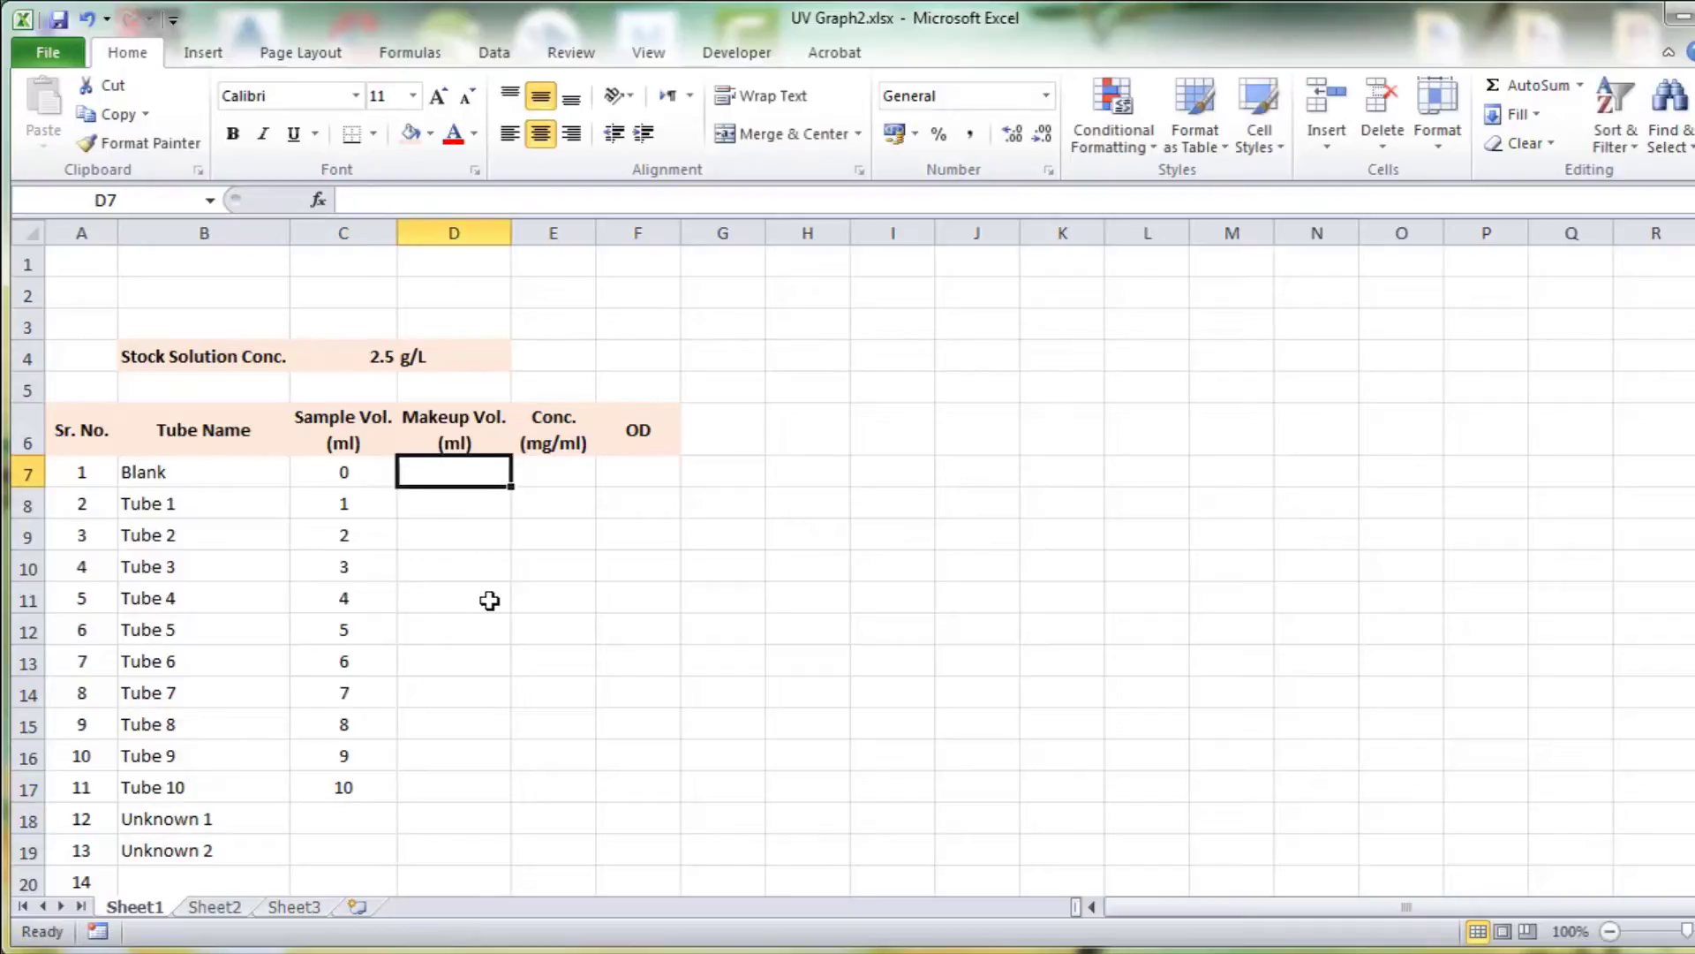
{"action": "type", "text": "10"}
{"action": "key", "text": "Return"}
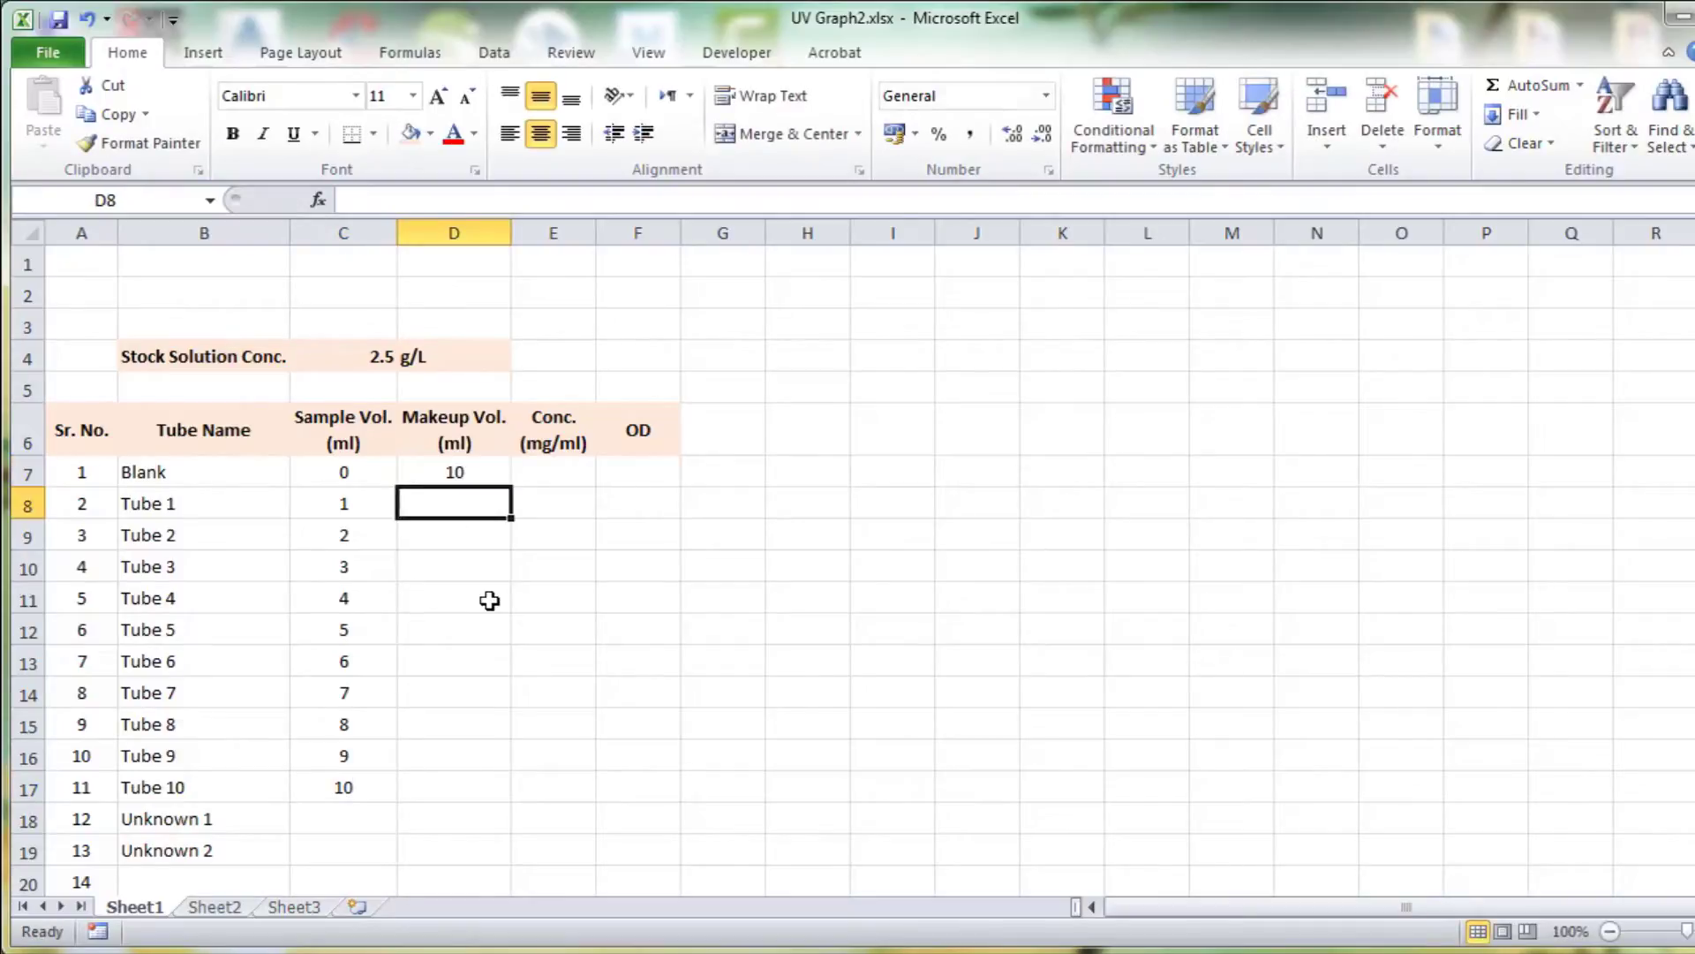
{"action": "key", "text": "Up"}
{"action": "left_click_drag", "start_coordinate": [512, 480], "coordinate": [472, 793]}
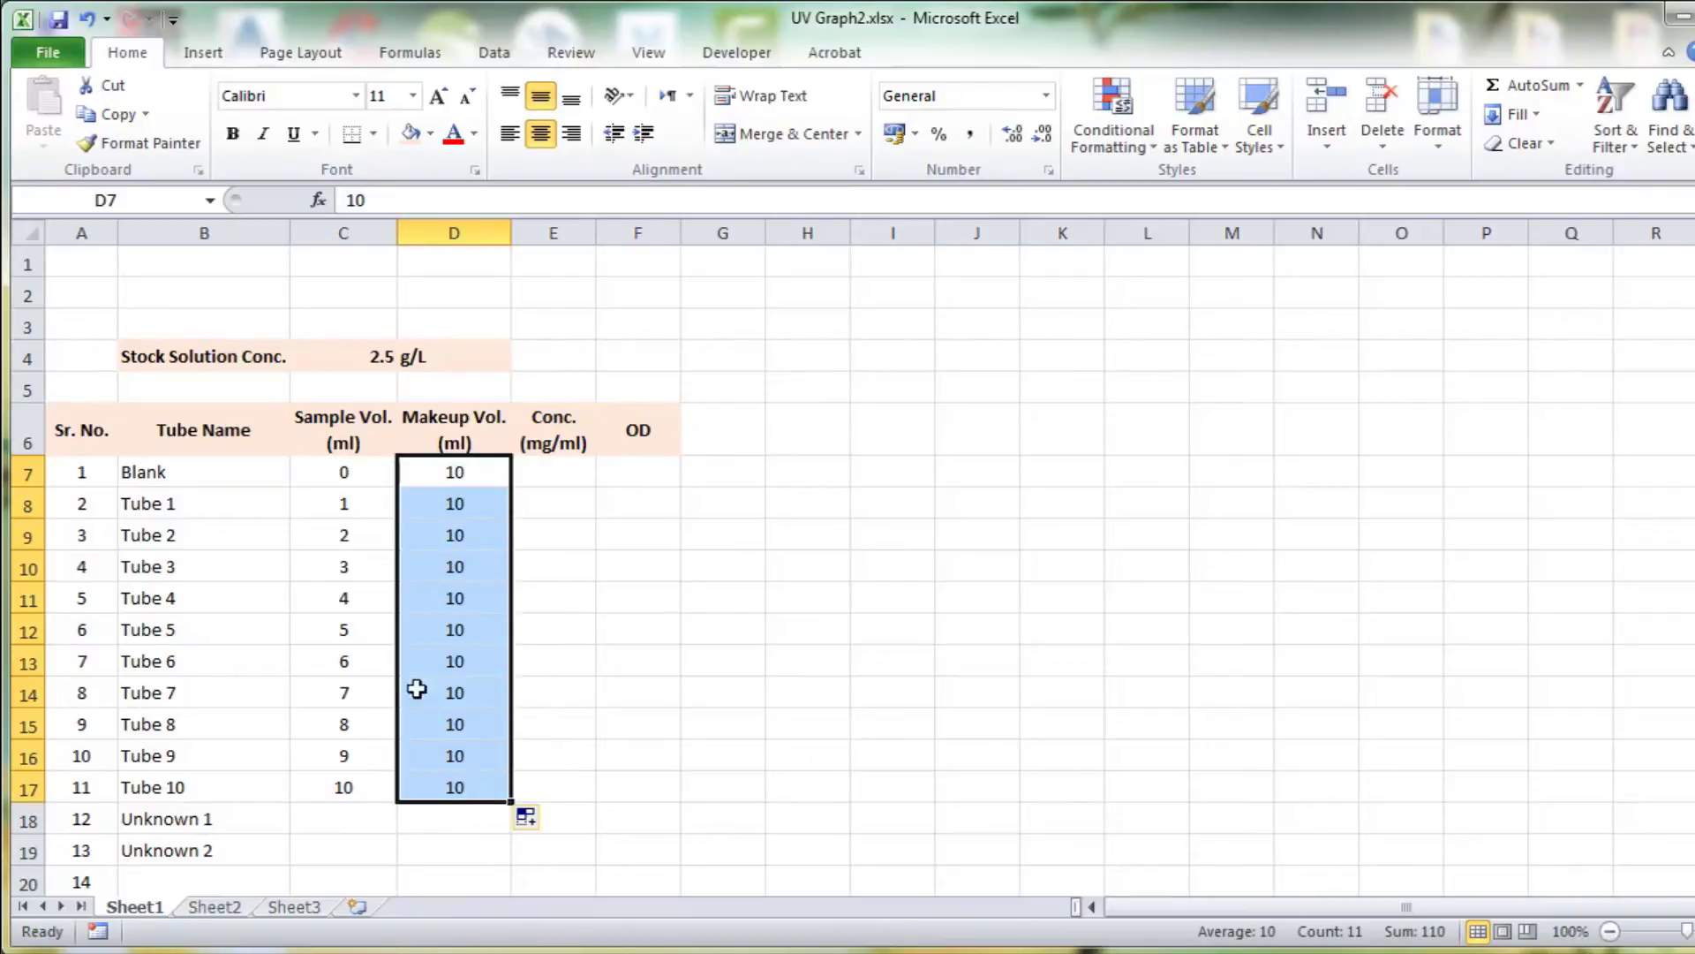
{"action": "left_click", "coordinate": [561, 477]}
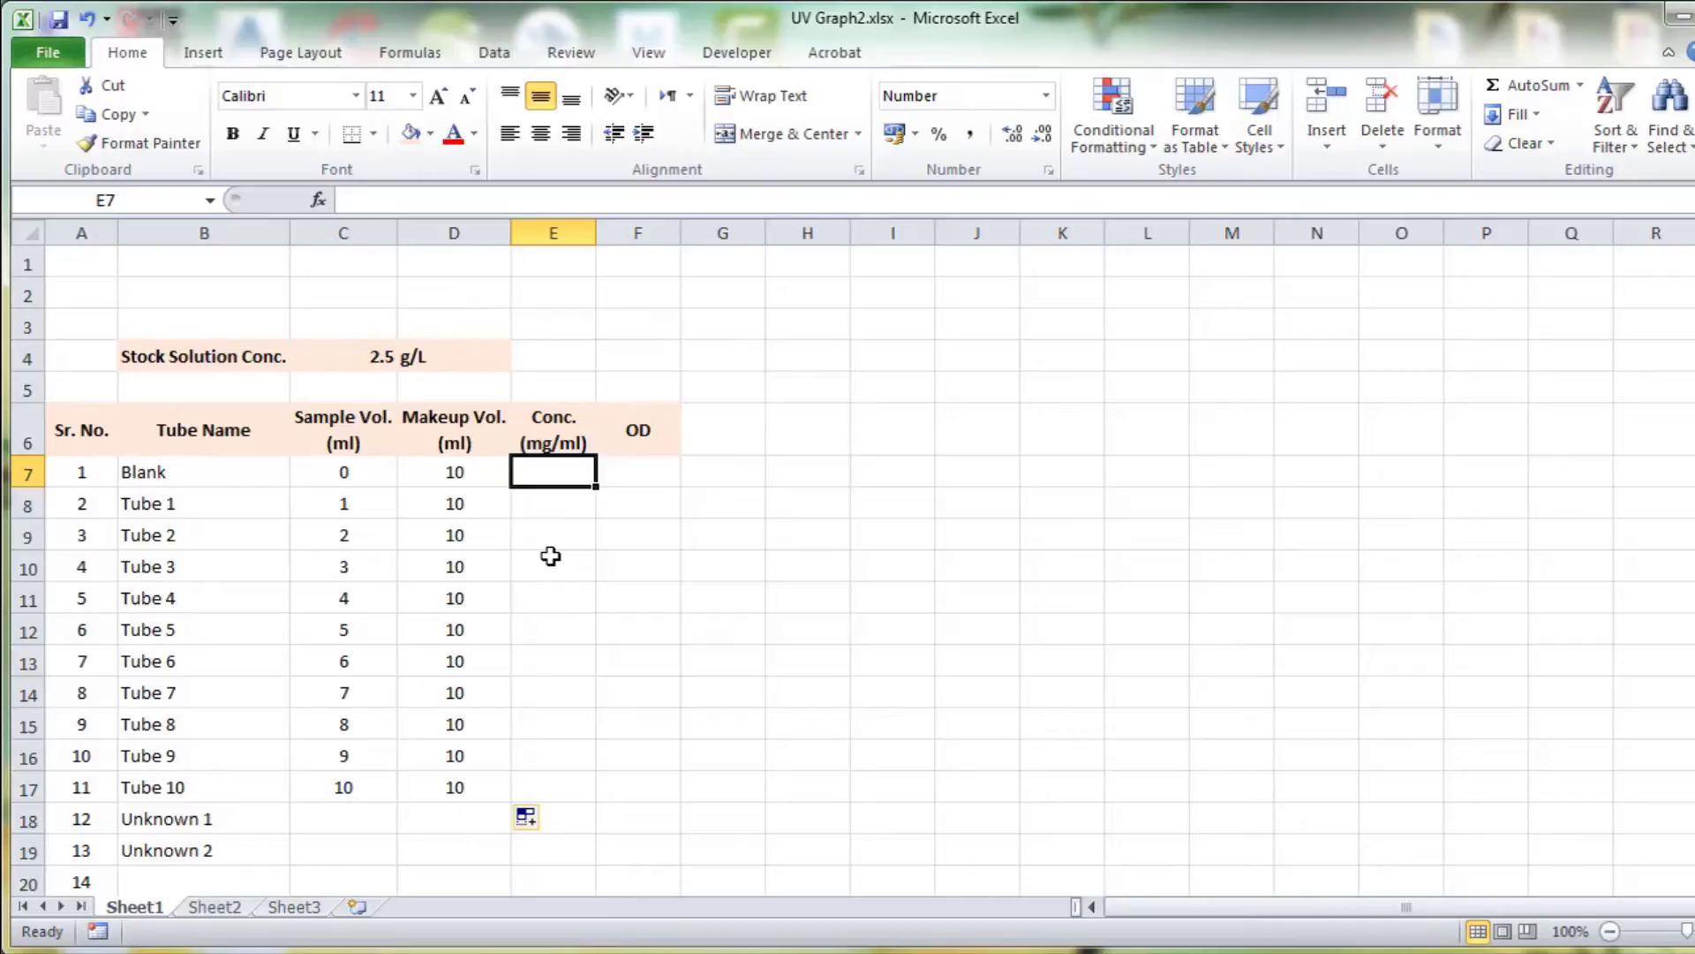
- Use Define Name to name the 2.5 g/L stock cell C4 'Conc'
{"action": "right_click", "coordinate": [360, 358]}
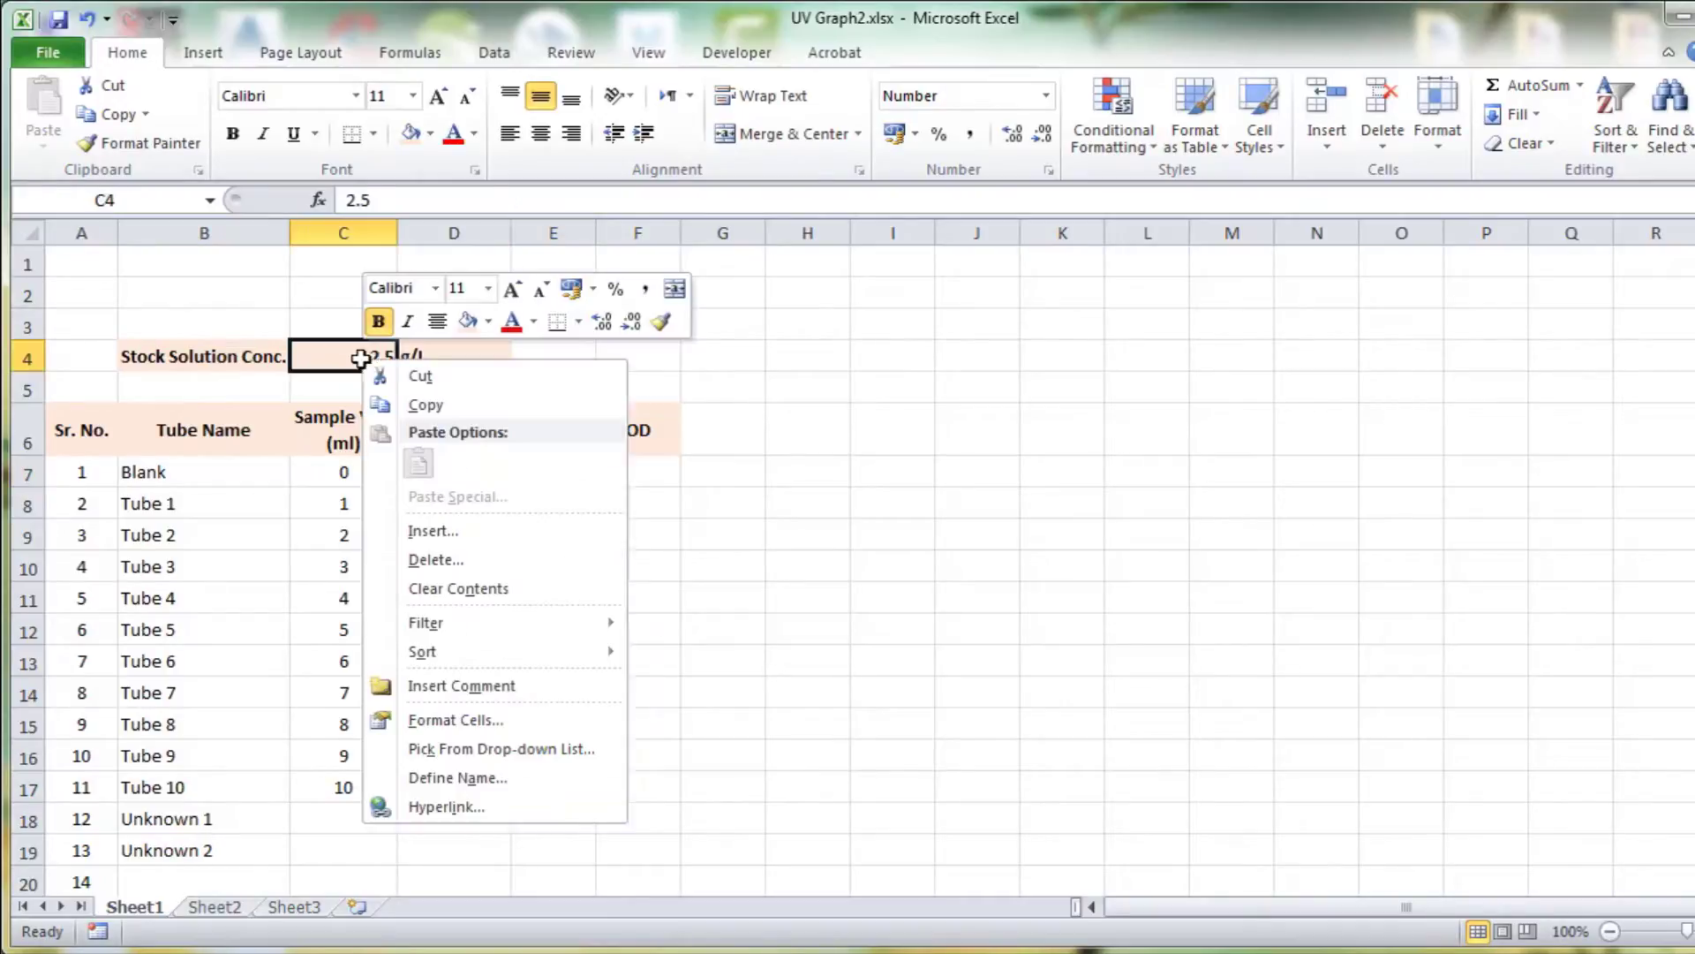
{"action": "left_click", "coordinate": [436, 778]}
{"action": "left_click", "coordinate": [429, 676]}
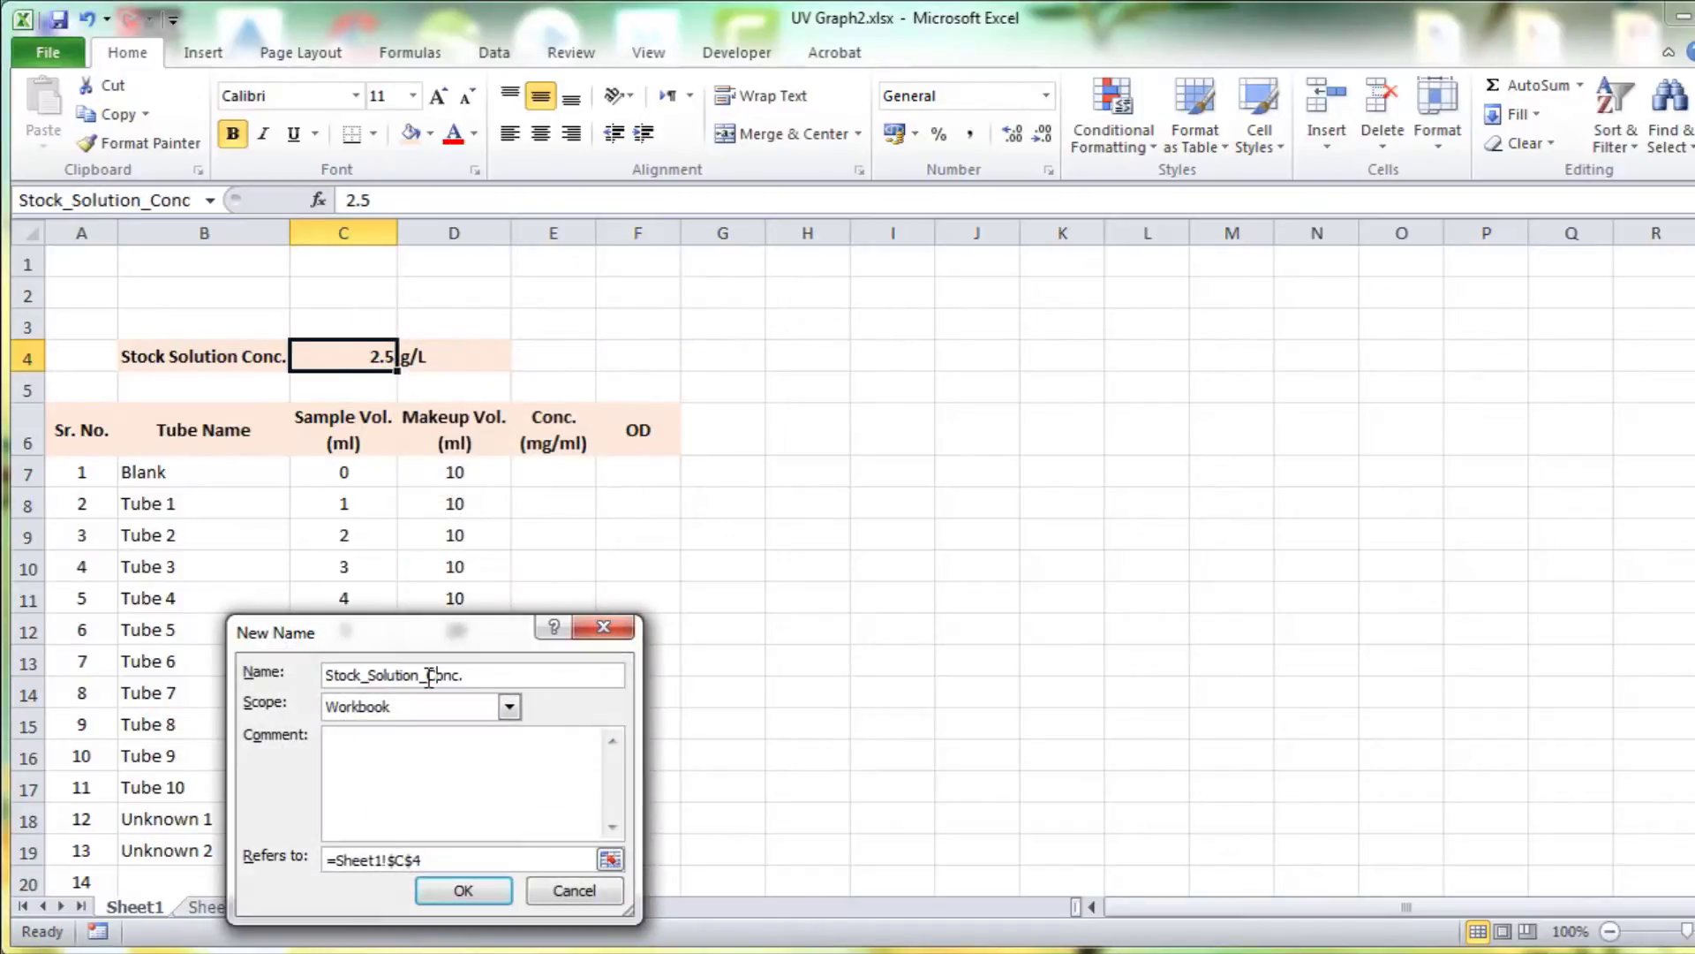
{"action": "left_click_drag", "start_coordinate": [362, 675], "coordinate": [322, 671]}
{"action": "left_click_drag", "start_coordinate": [484, 675], "coordinate": [316, 680]}
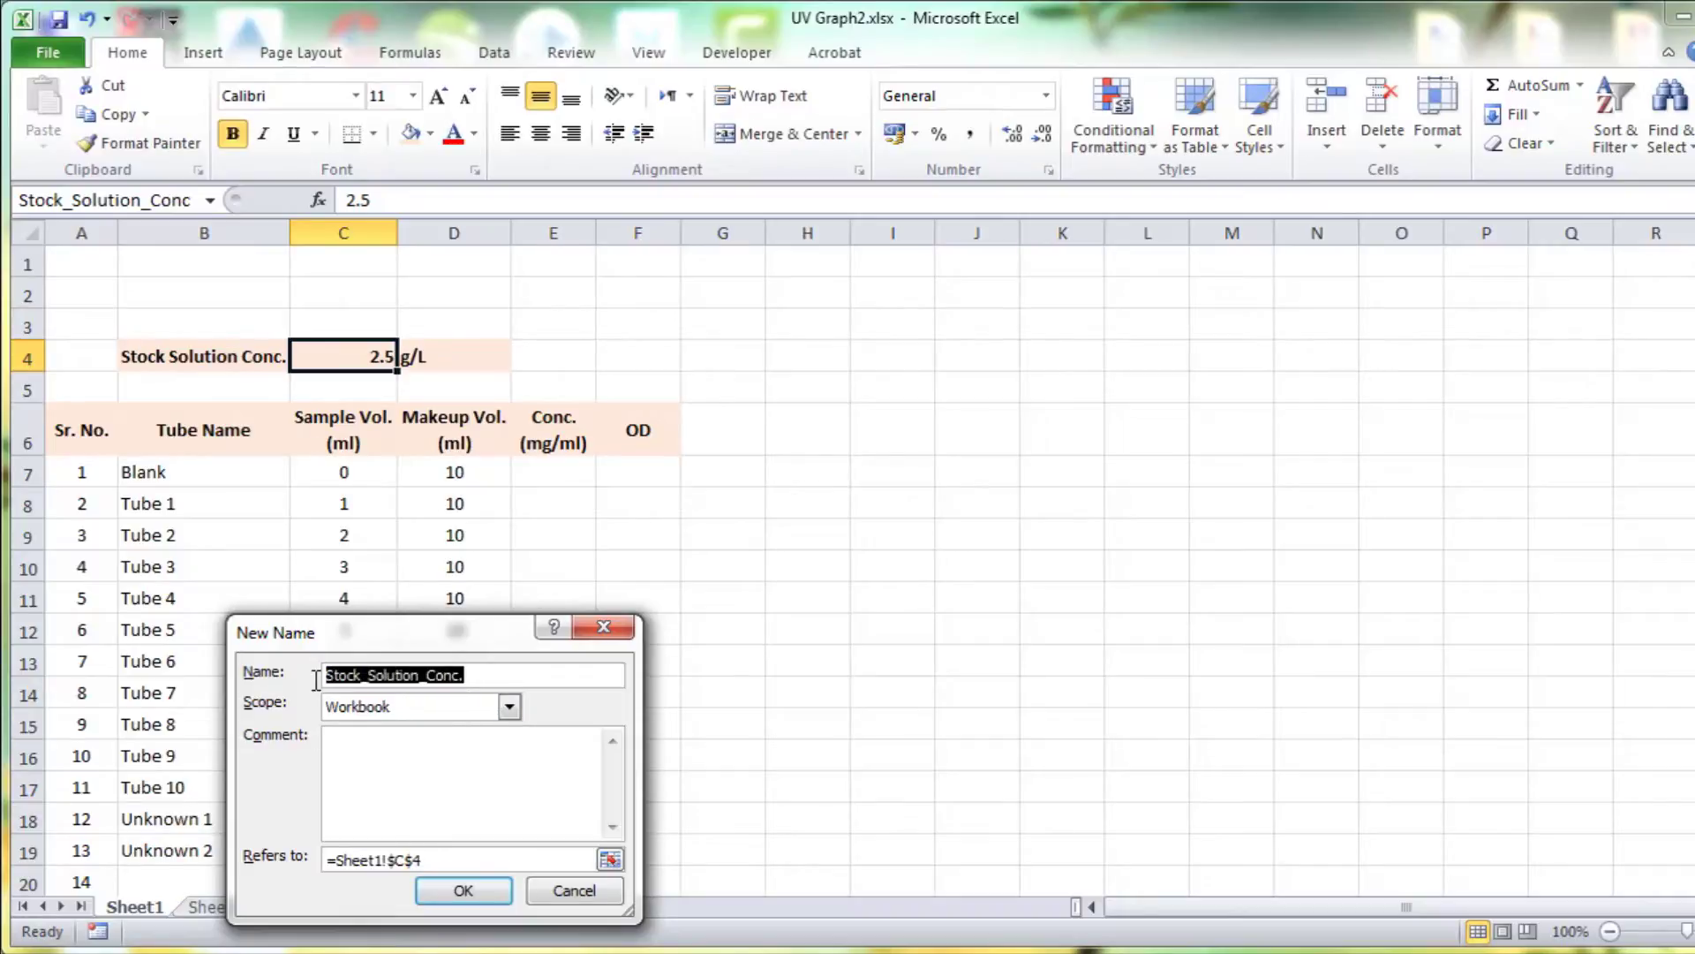
{"action": "type", "text": "Co"}
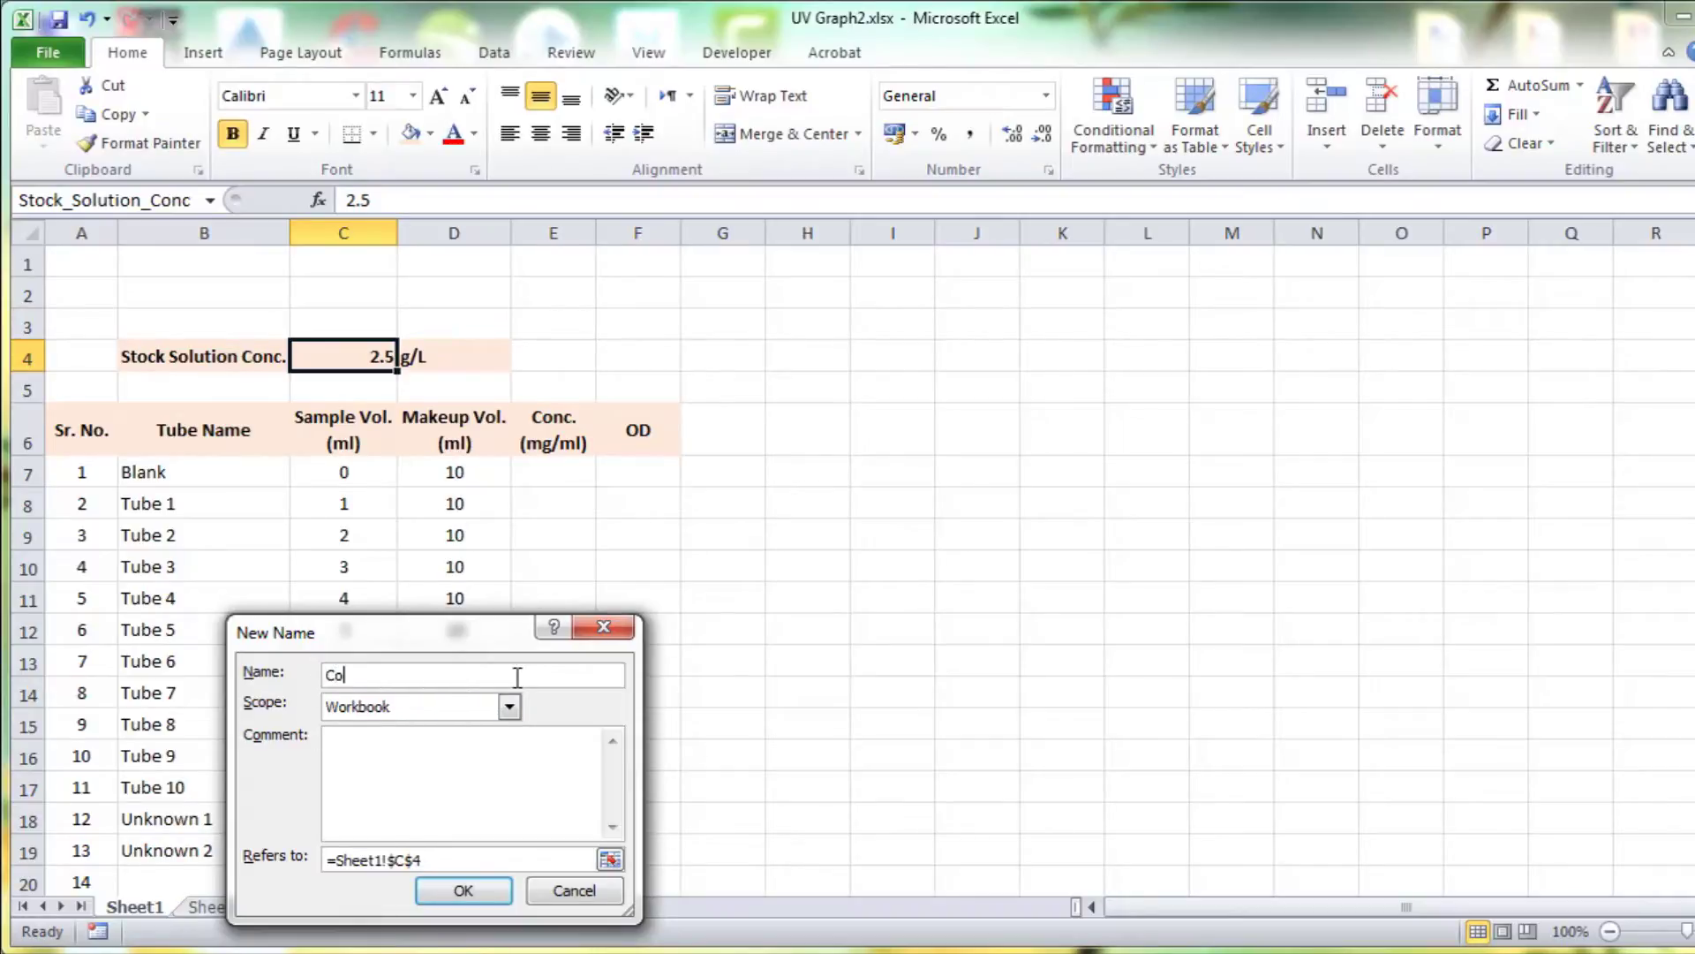
{"action": "type", "text": "nc"}
{"action": "left_click", "coordinate": [462, 889]}
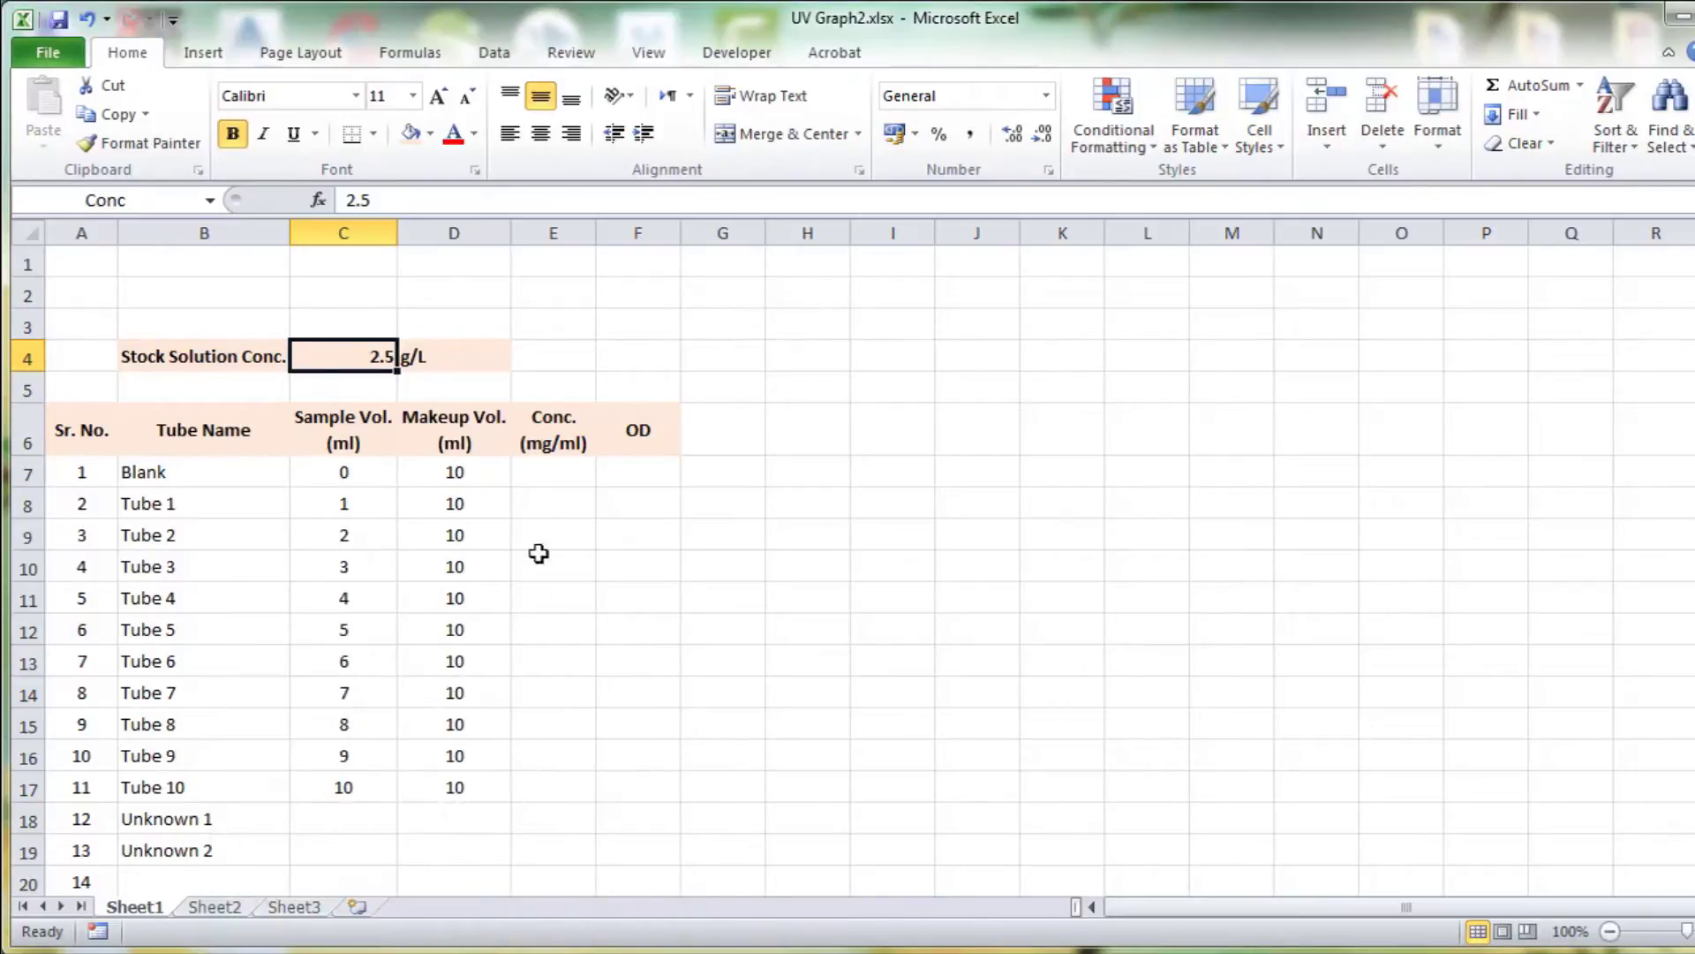
- Enter the formula =C7/D7*Conc in E7 for the Blank's concentration
{"action": "left_click", "coordinate": [543, 471]}
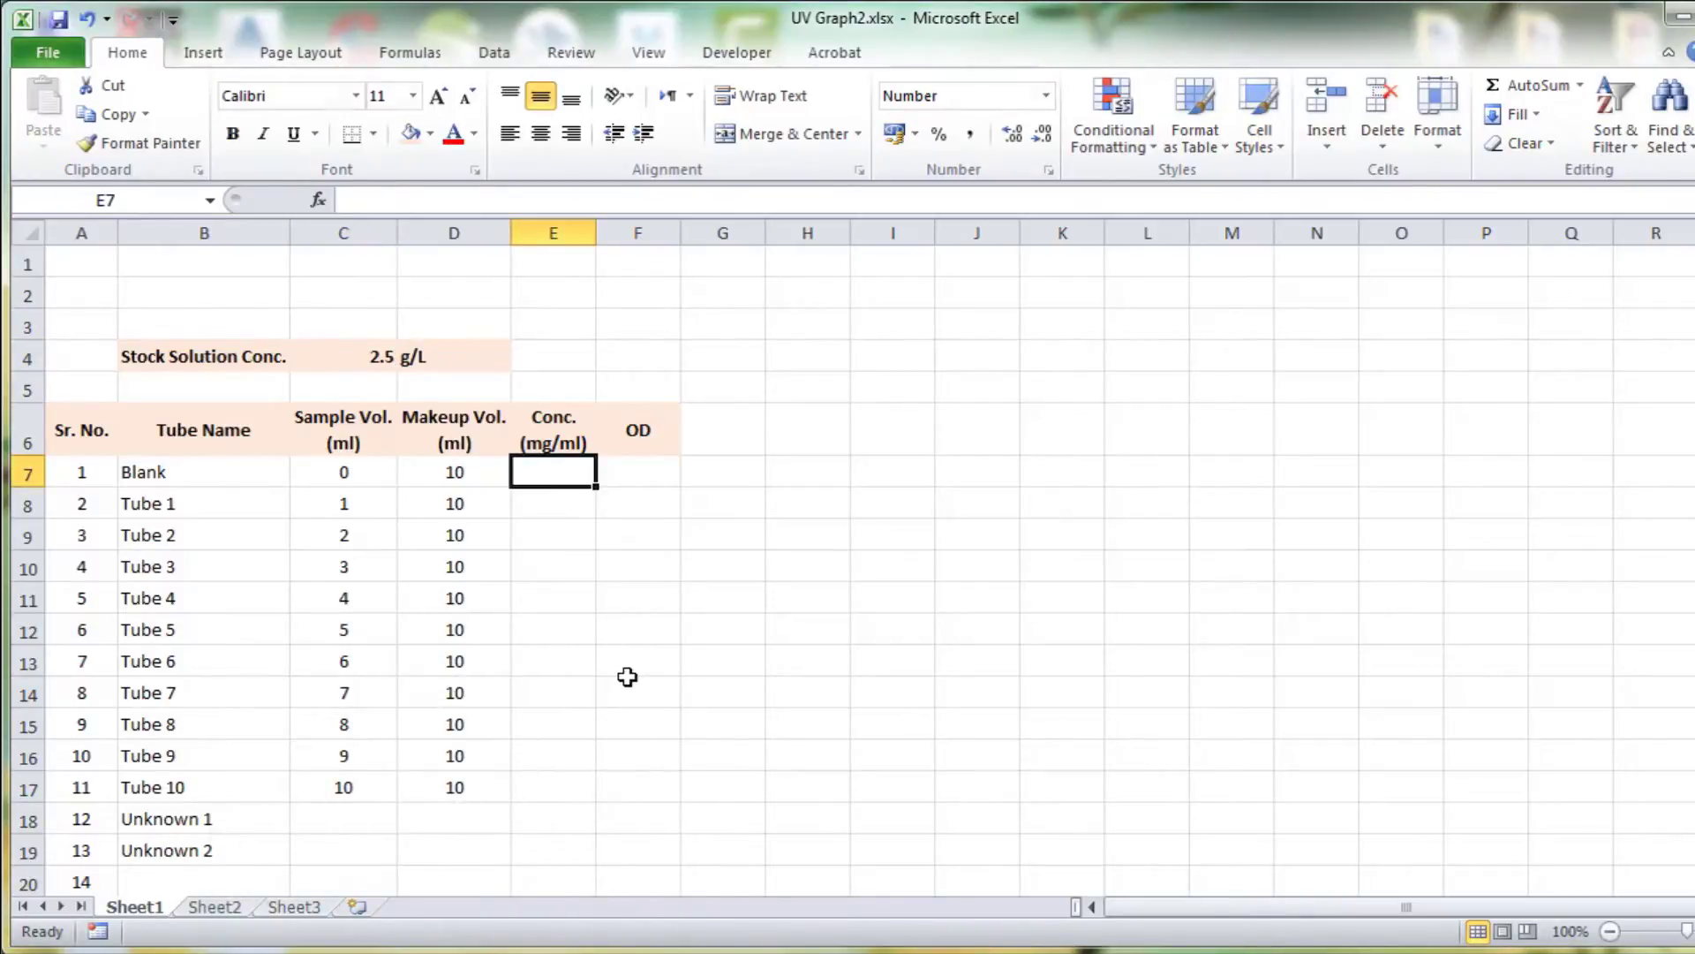
{"action": "type", "text": "="}
{"action": "left_click", "coordinate": [344, 475]}
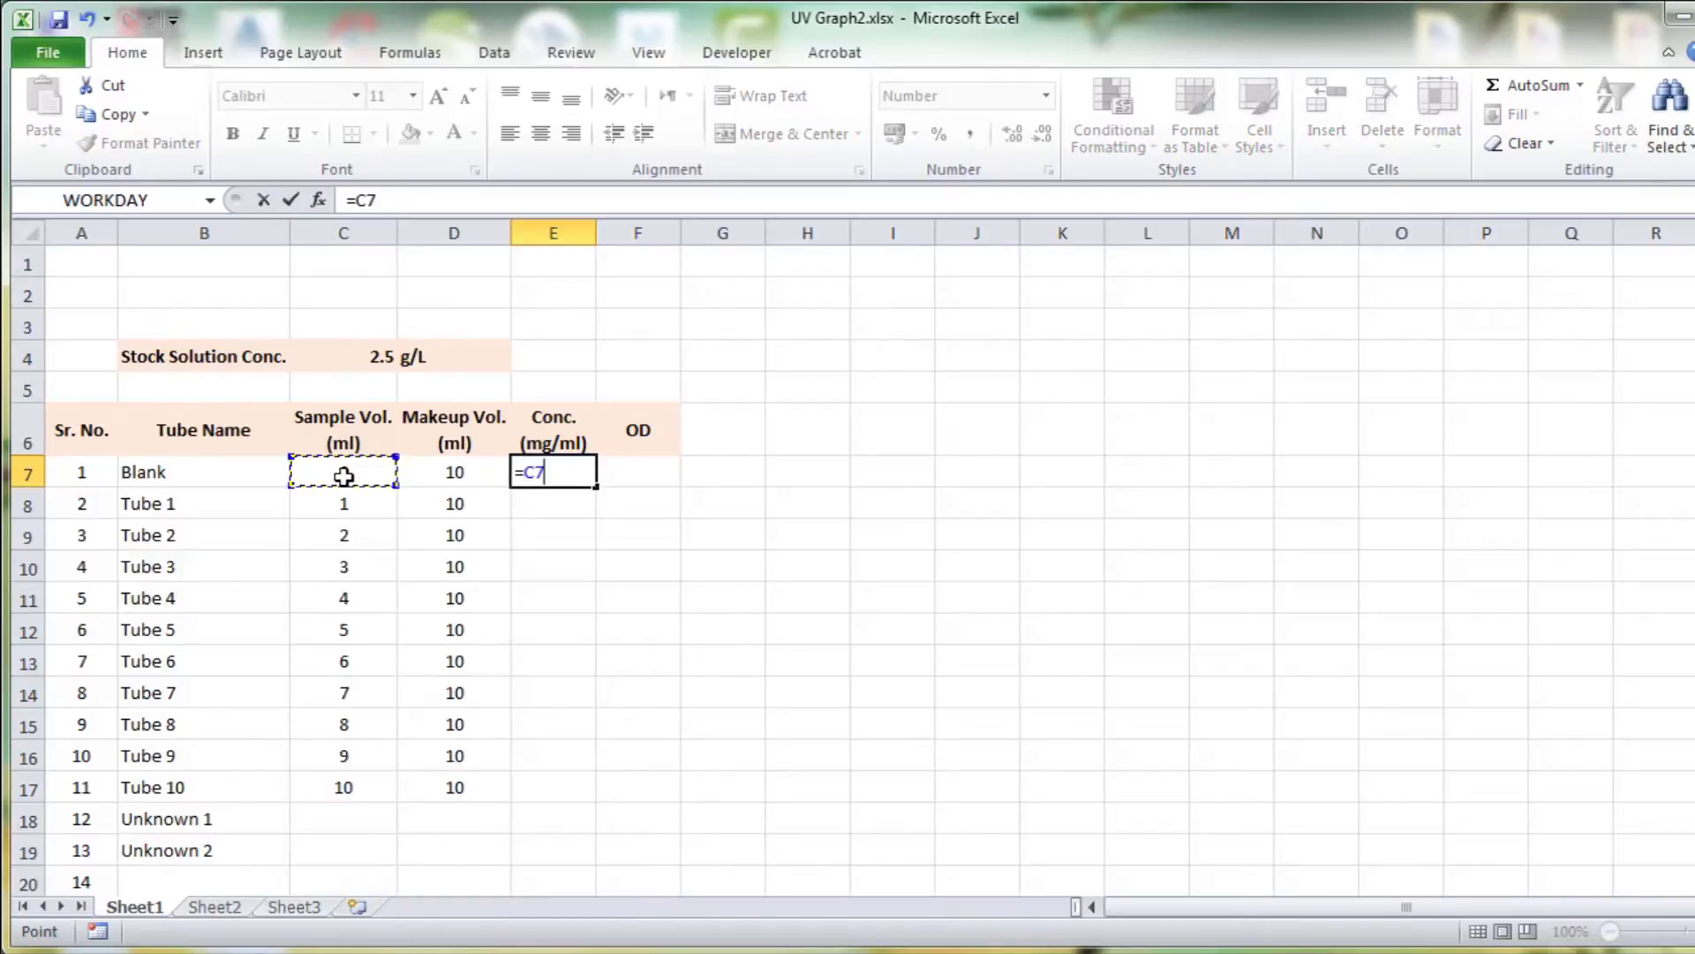
{"action": "type", "text": "/"}
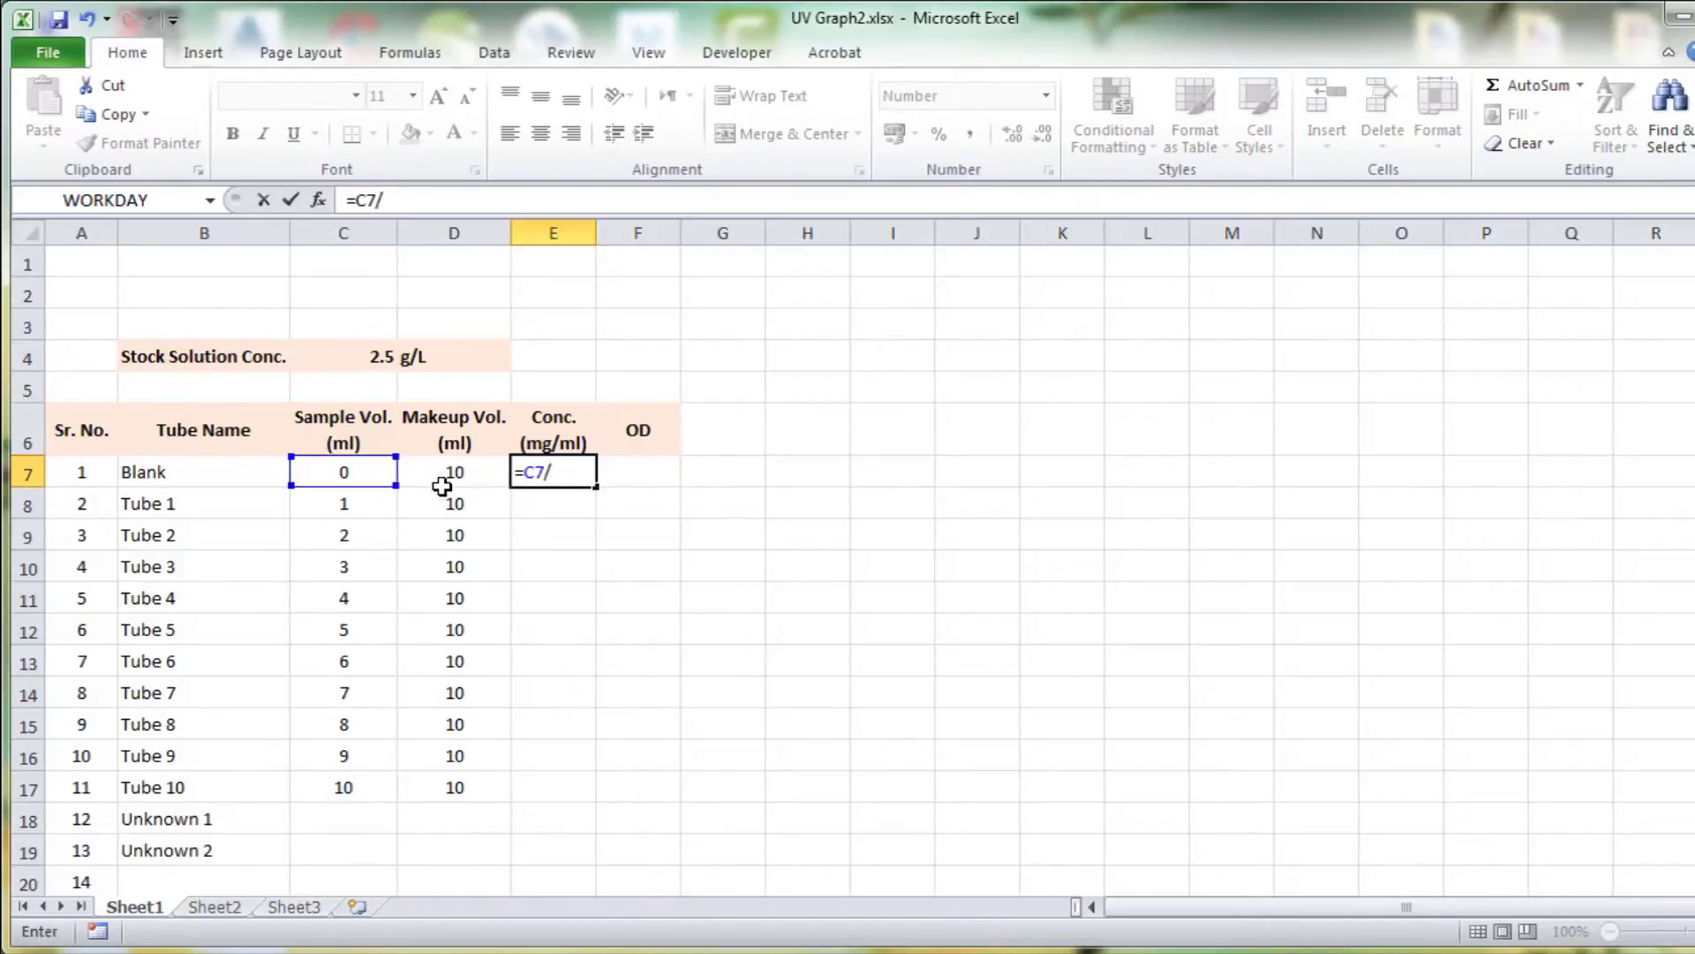
{"action": "left_click", "coordinate": [442, 474]}
{"action": "type", "text": "*"}
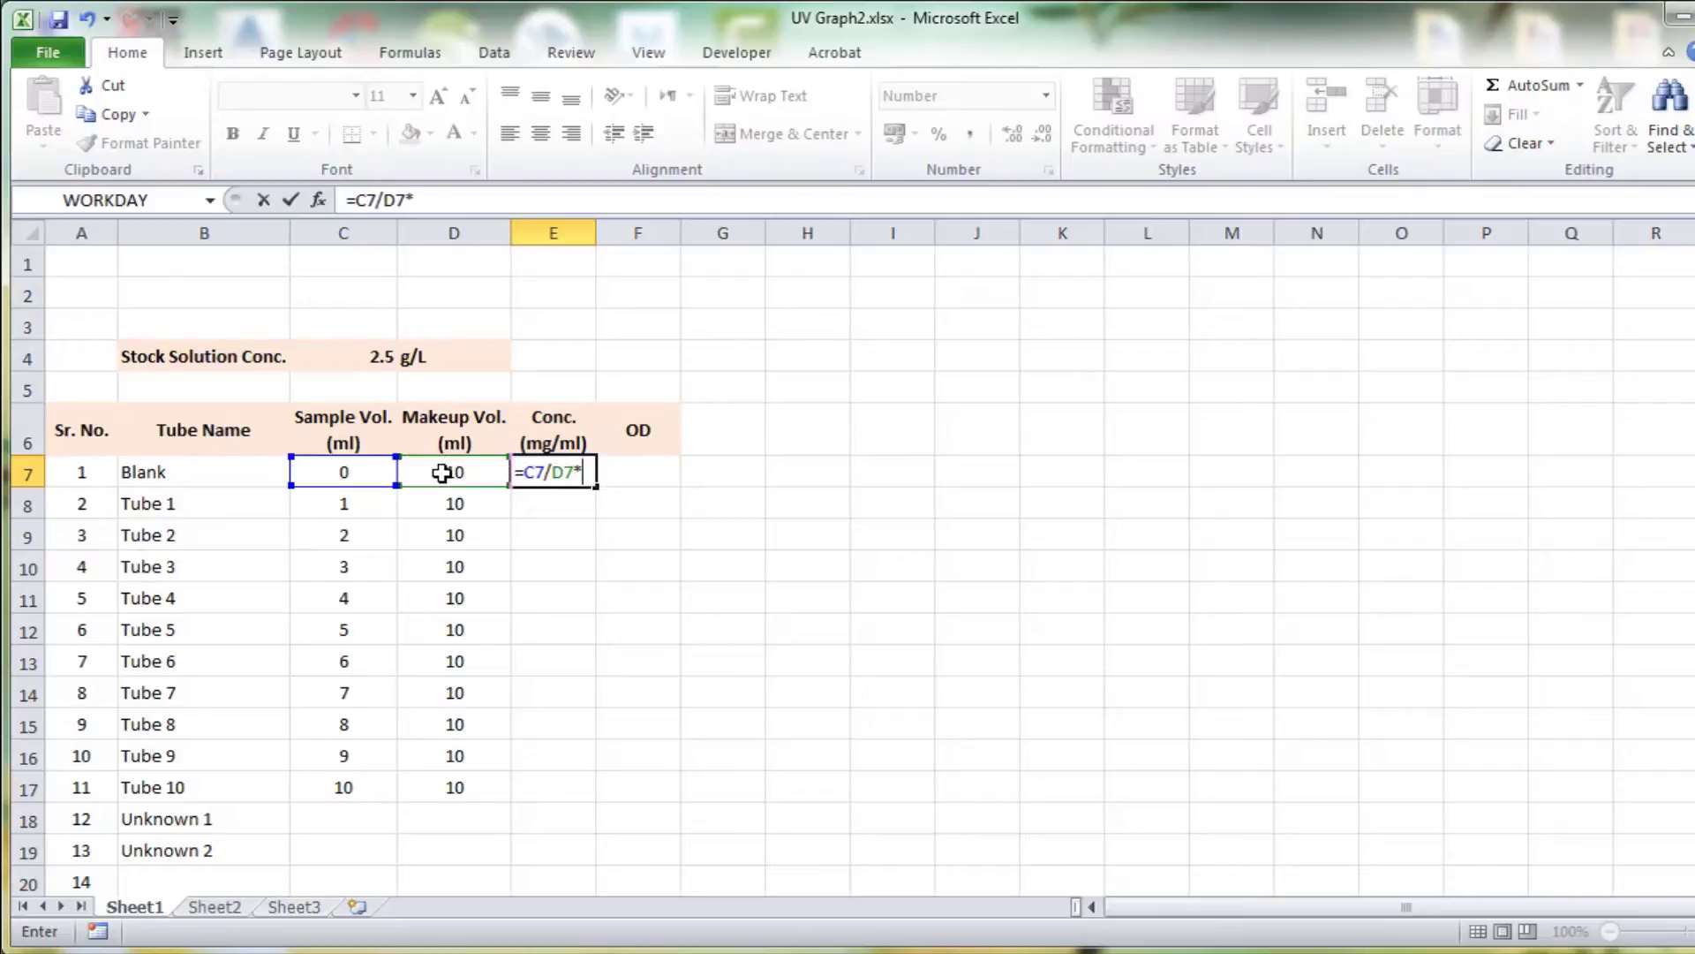
{"action": "left_click", "coordinate": [362, 355]}
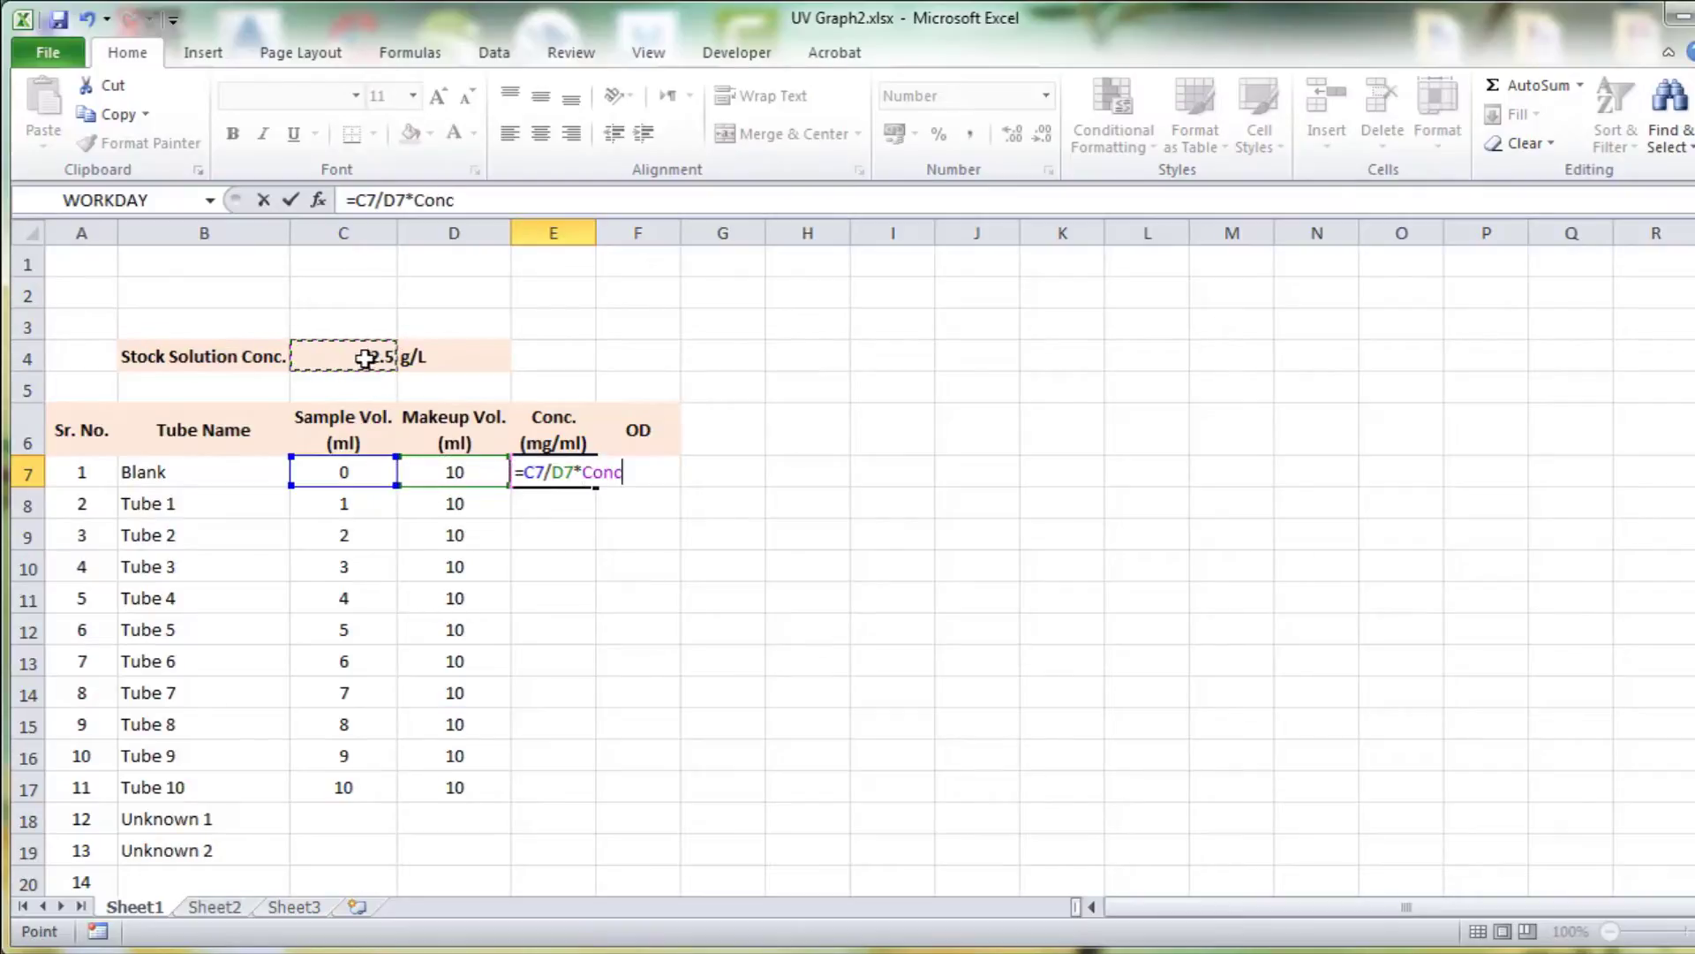
{"action": "key", "text": "Return"}
- Fill the concentration formula down to E17, giving 0.00 to 2.50
{"action": "key", "text": "Up"}
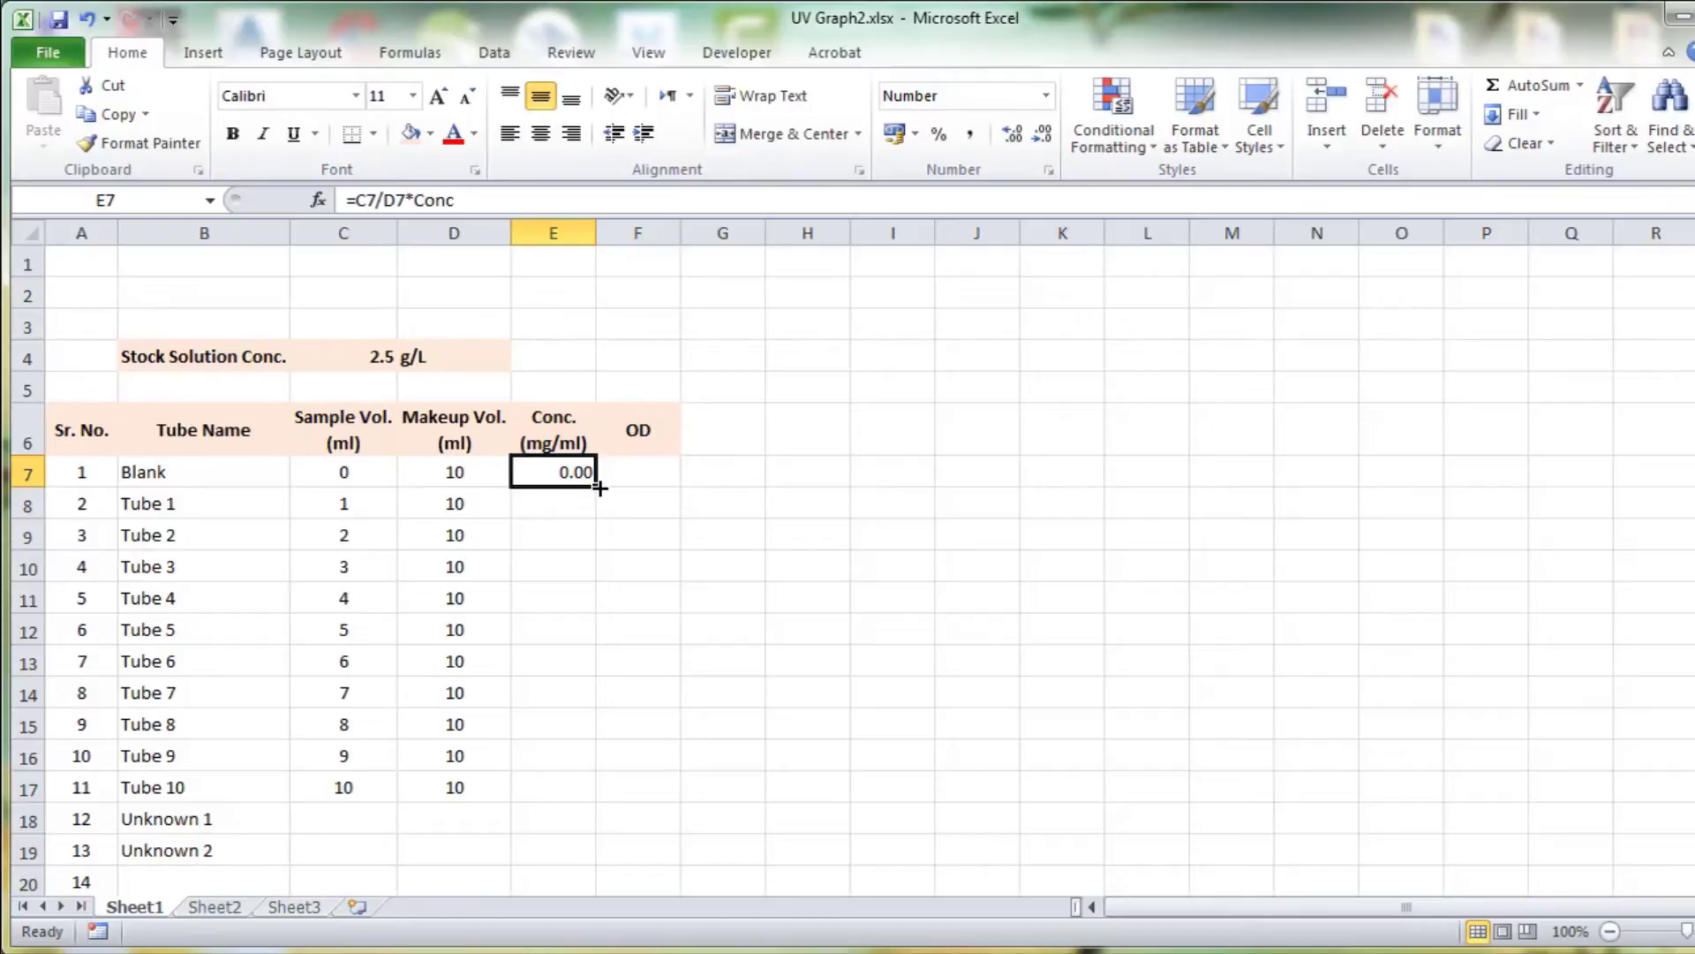
{"action": "left_click_drag", "start_coordinate": [600, 488], "coordinate": [578, 786]}
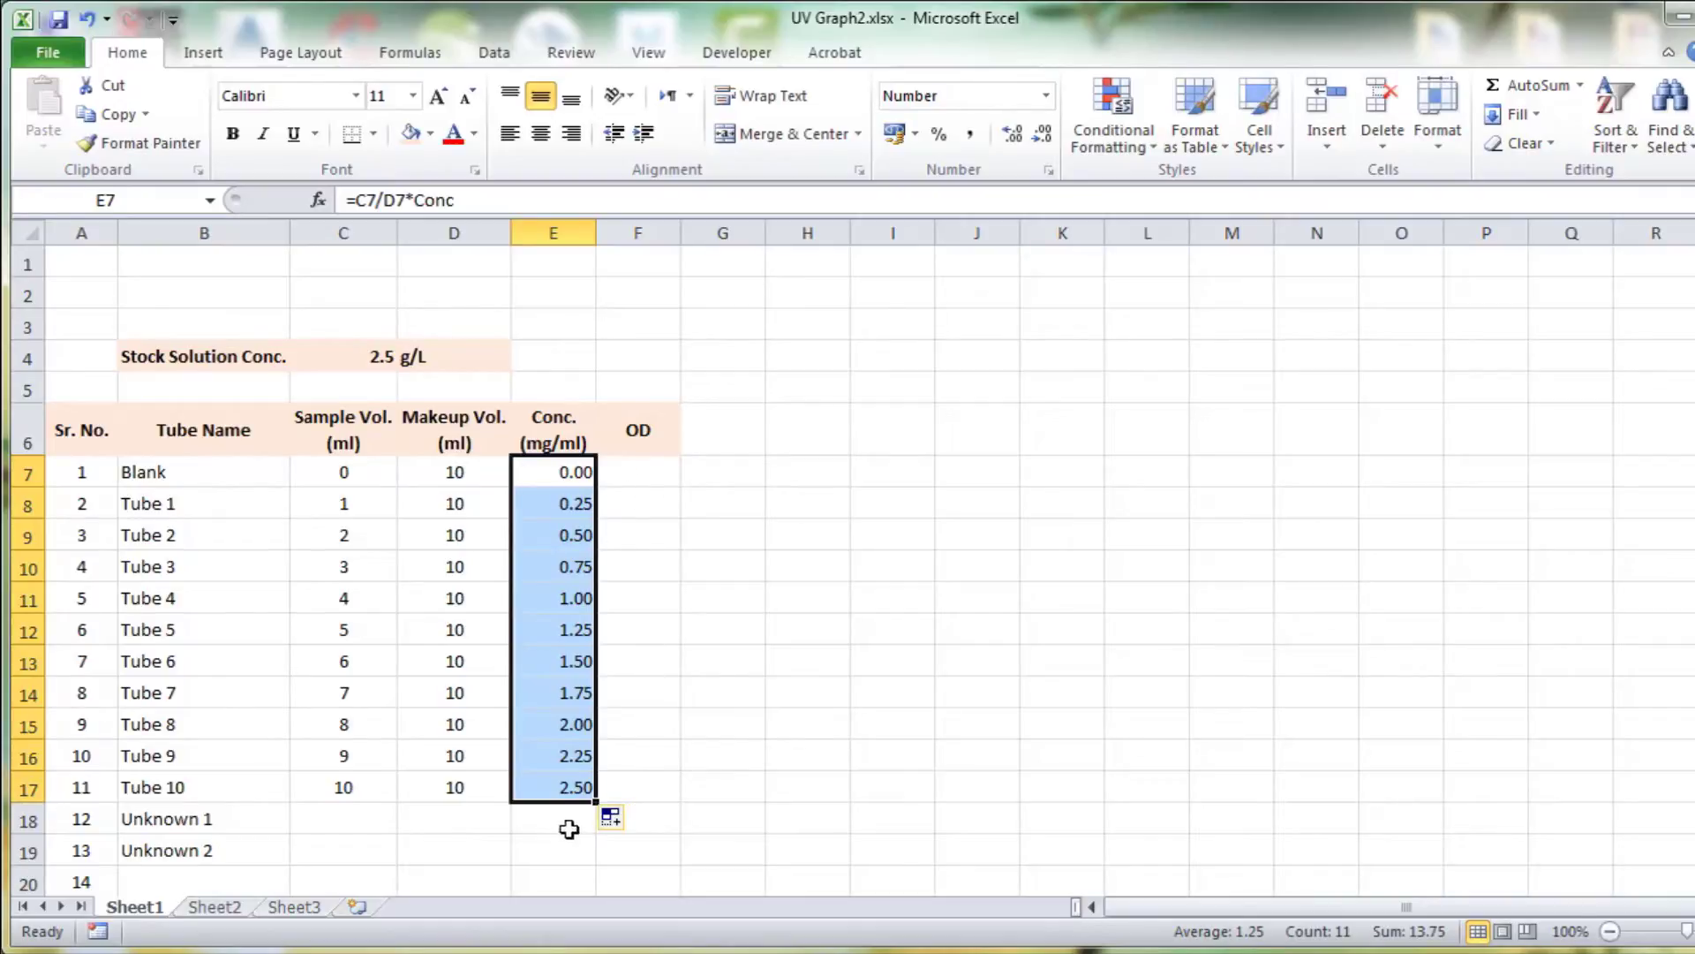
{"action": "left_click", "coordinate": [561, 632]}
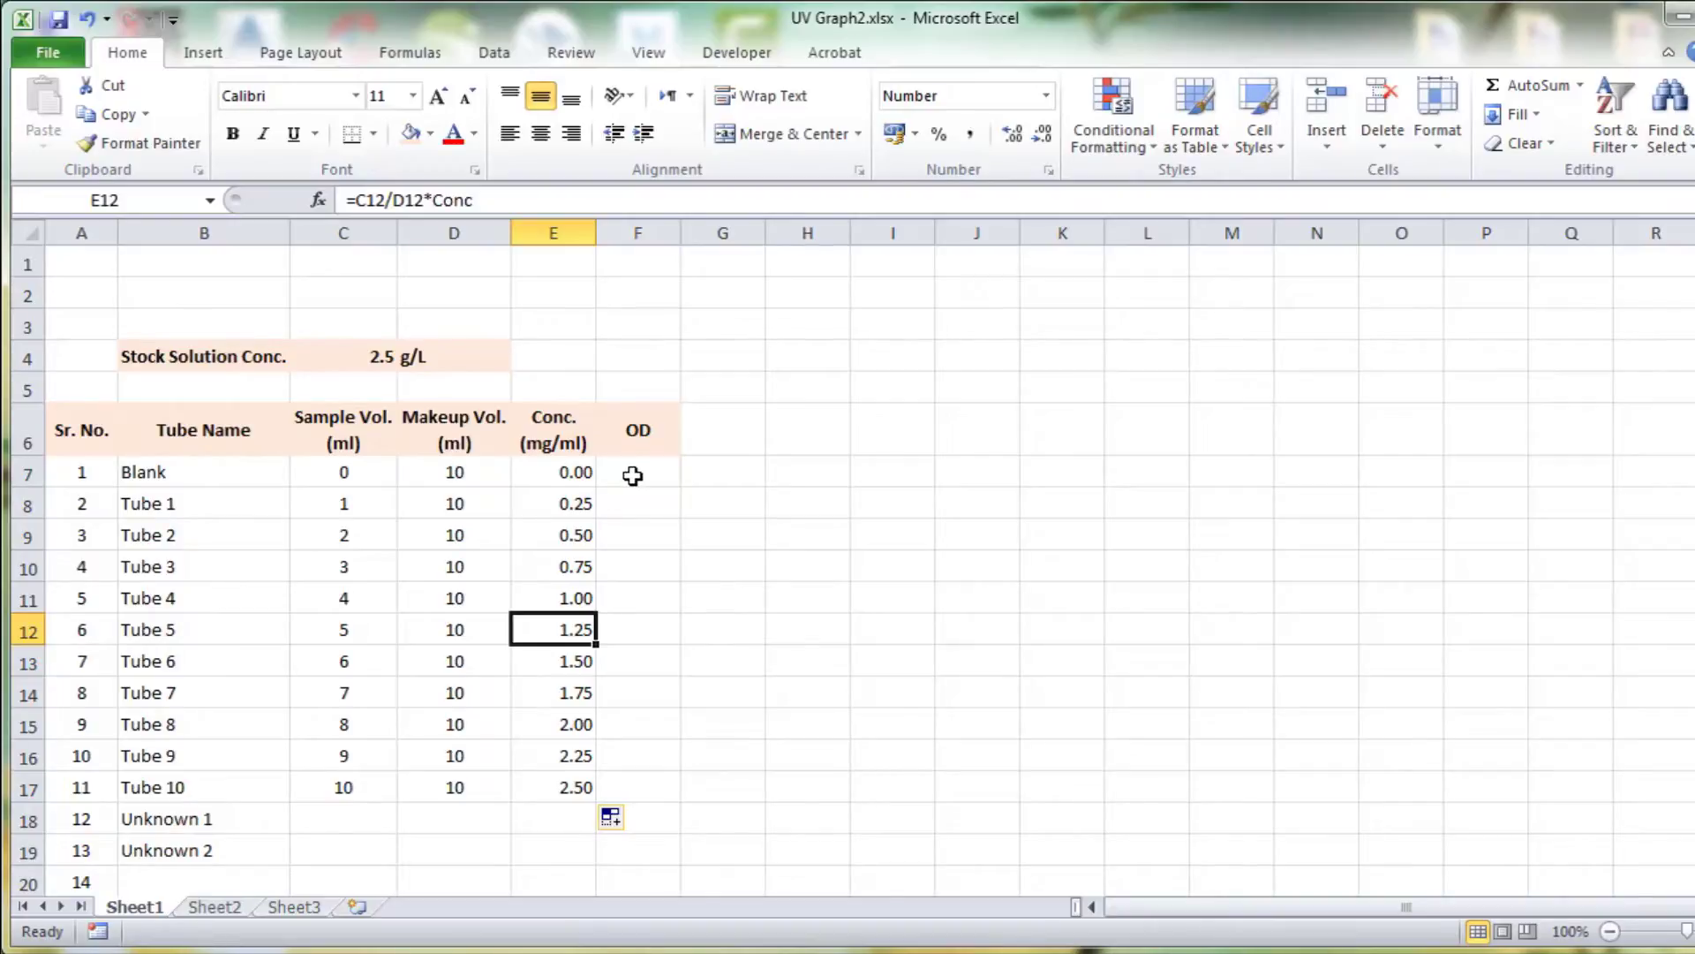
{"action": "left_click", "coordinate": [632, 475]}
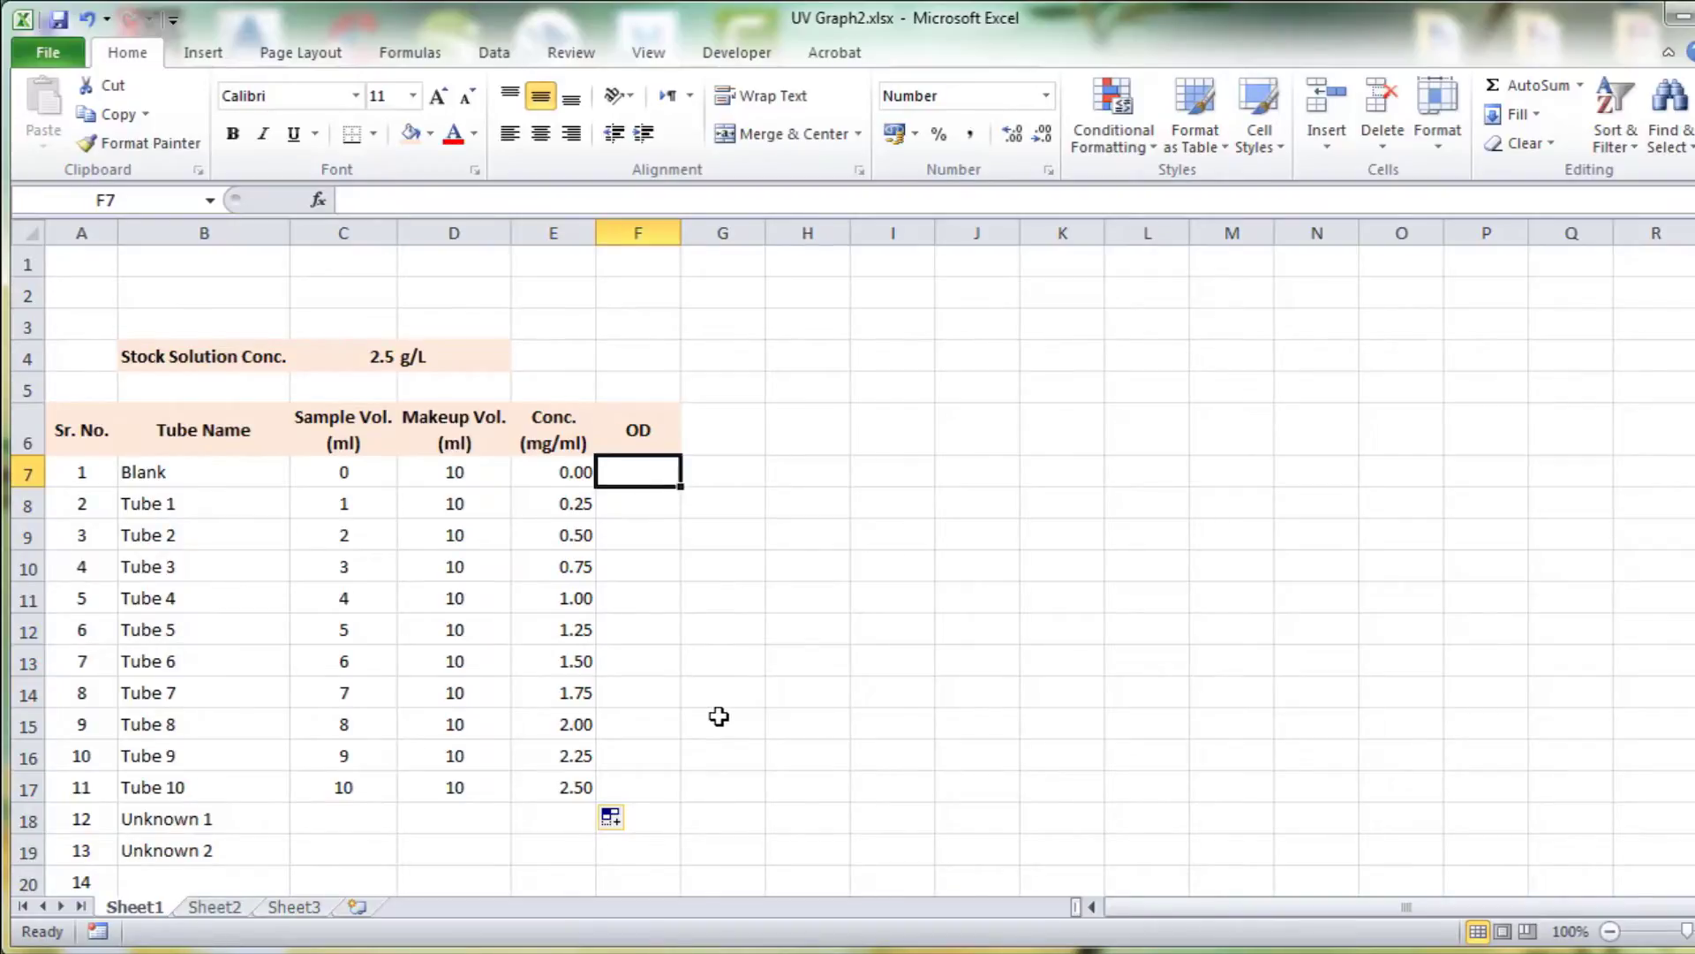
- Enter OD readings 0, 0.32, 0.66, 0.95, 1.21, 1.65, 1.92, 2.32, 2.64, 3.2, 3.62 in F7:F17
{"action": "type", "text": "0"}
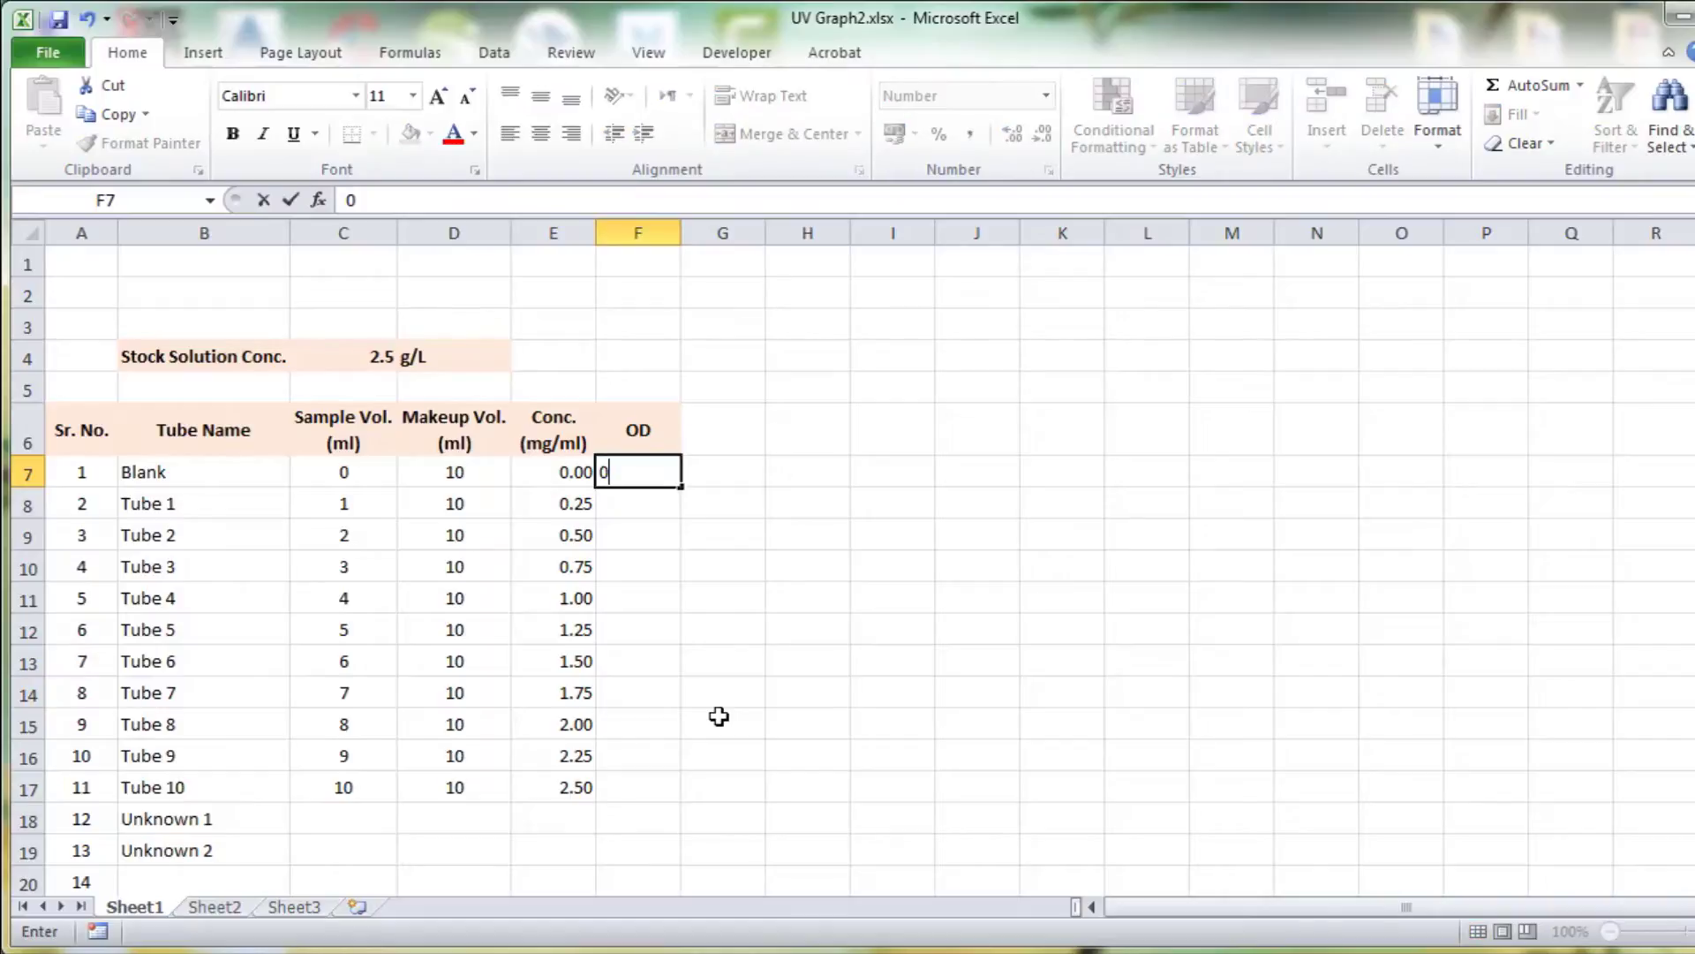
{"action": "type", "text": "0"}
{"action": "key", "text": "Return"}
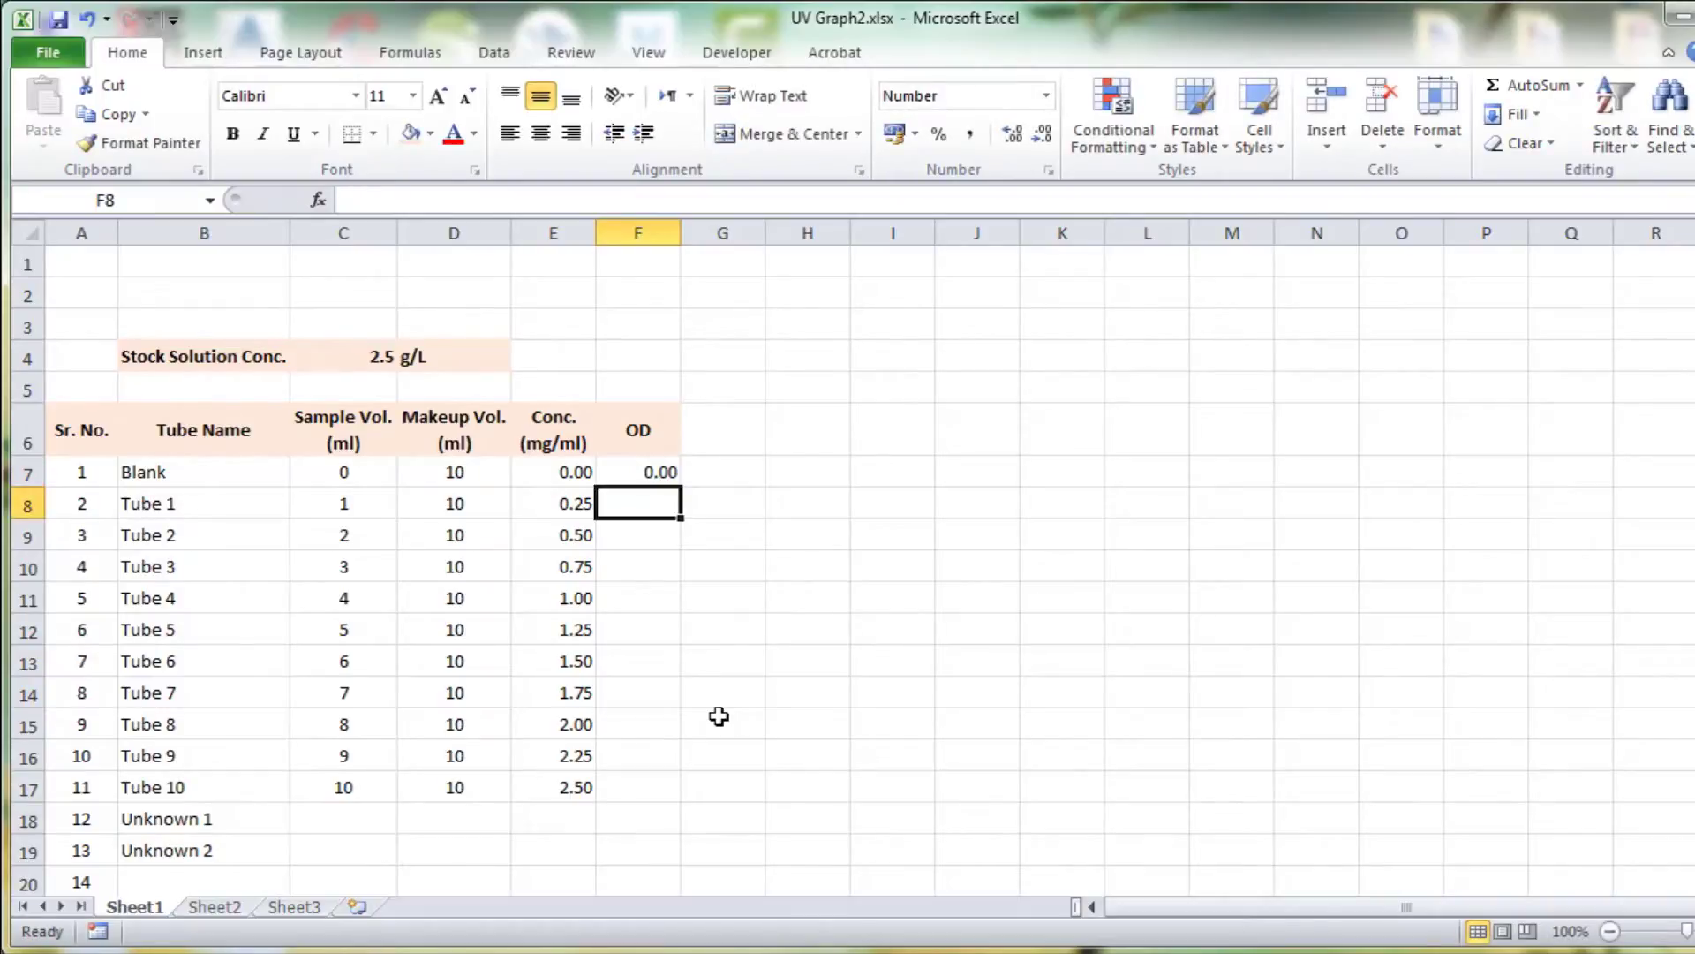
{"action": "type", "text": "0.32"}
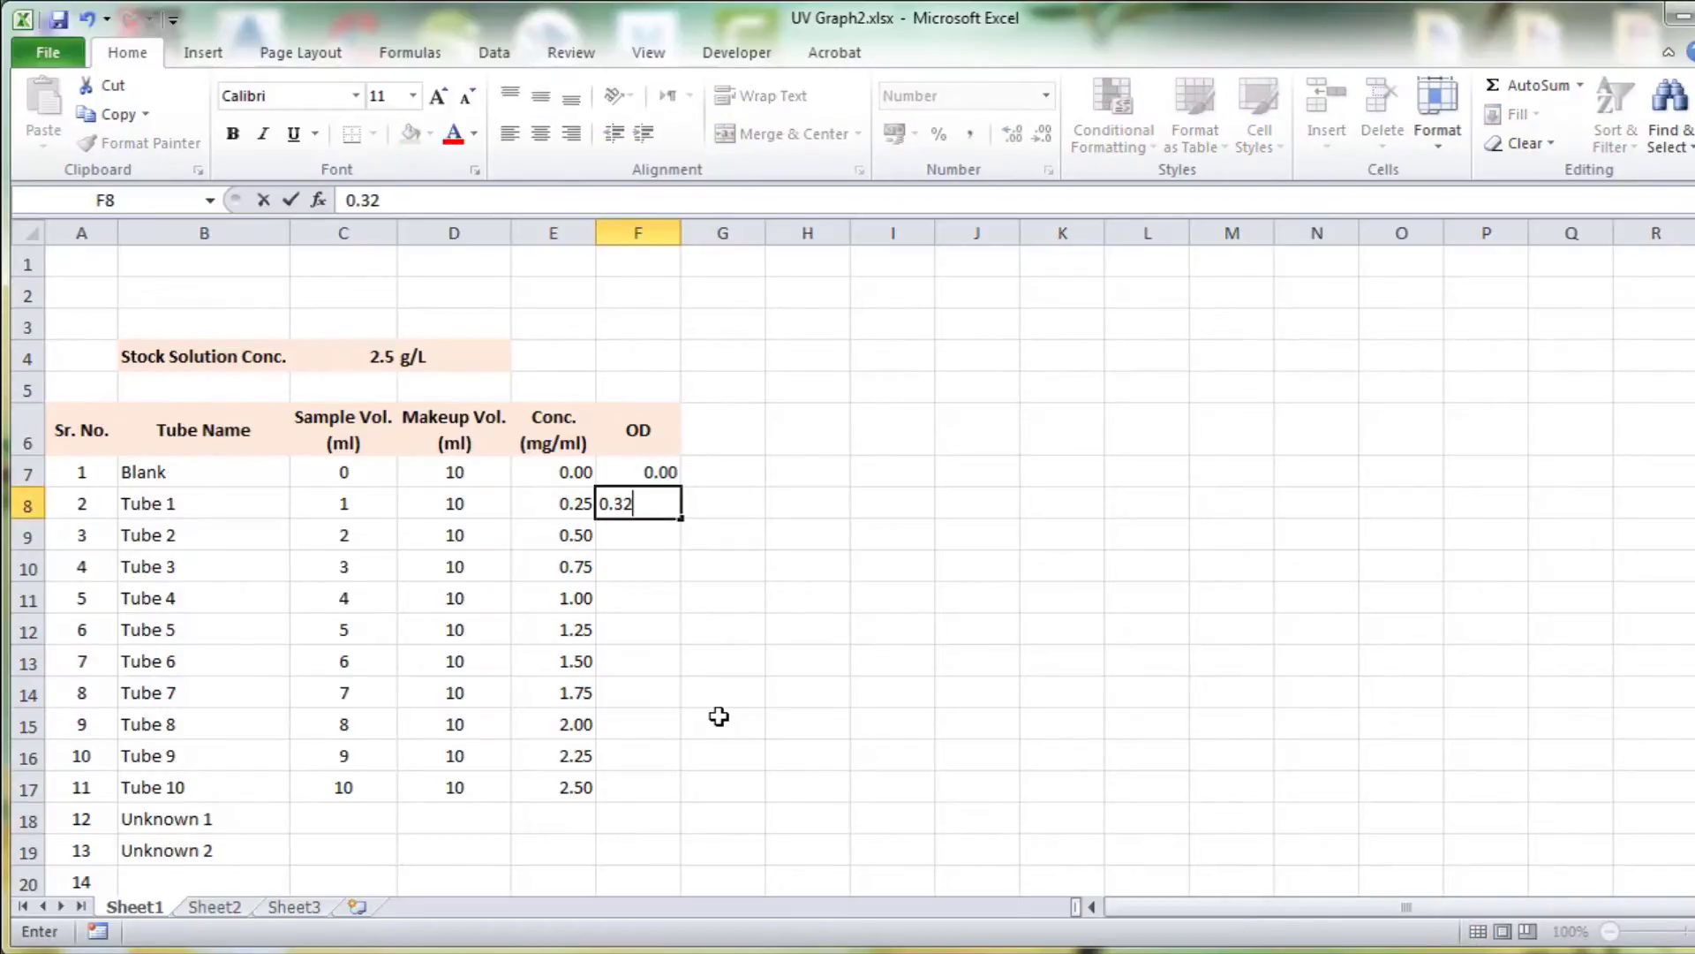
{"action": "key", "text": "Return"}
{"action": "type", "text": ".66"}
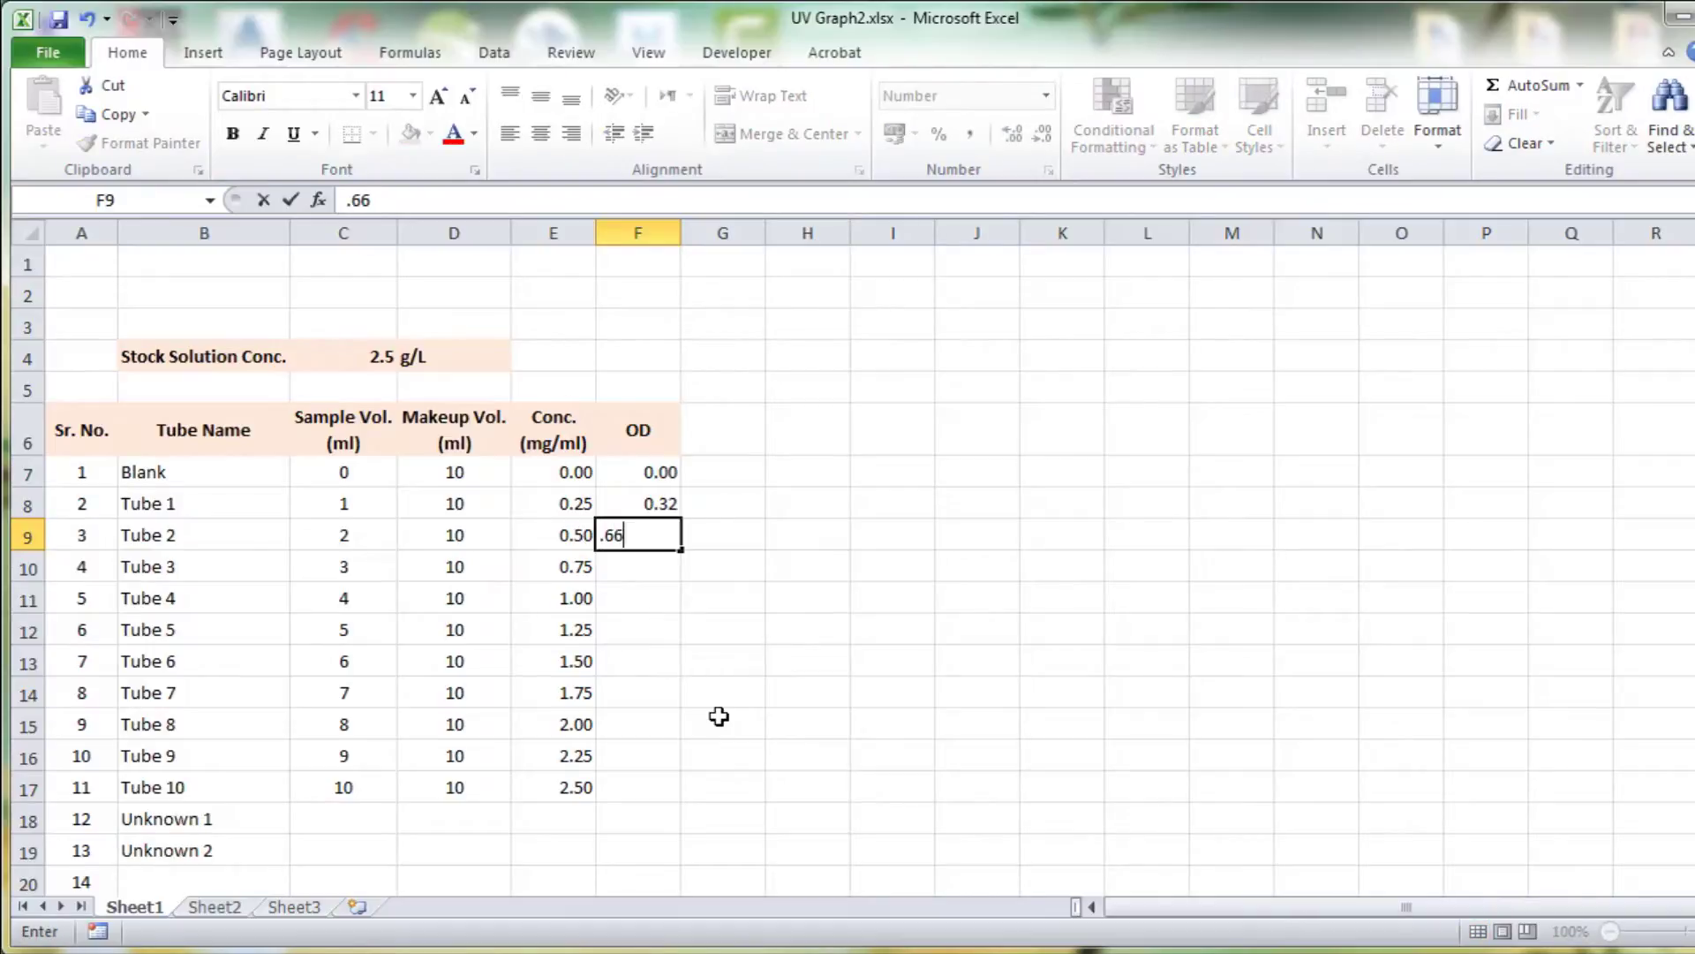
{"action": "key", "text": "Return"}
{"action": "type", "text": ".9"}
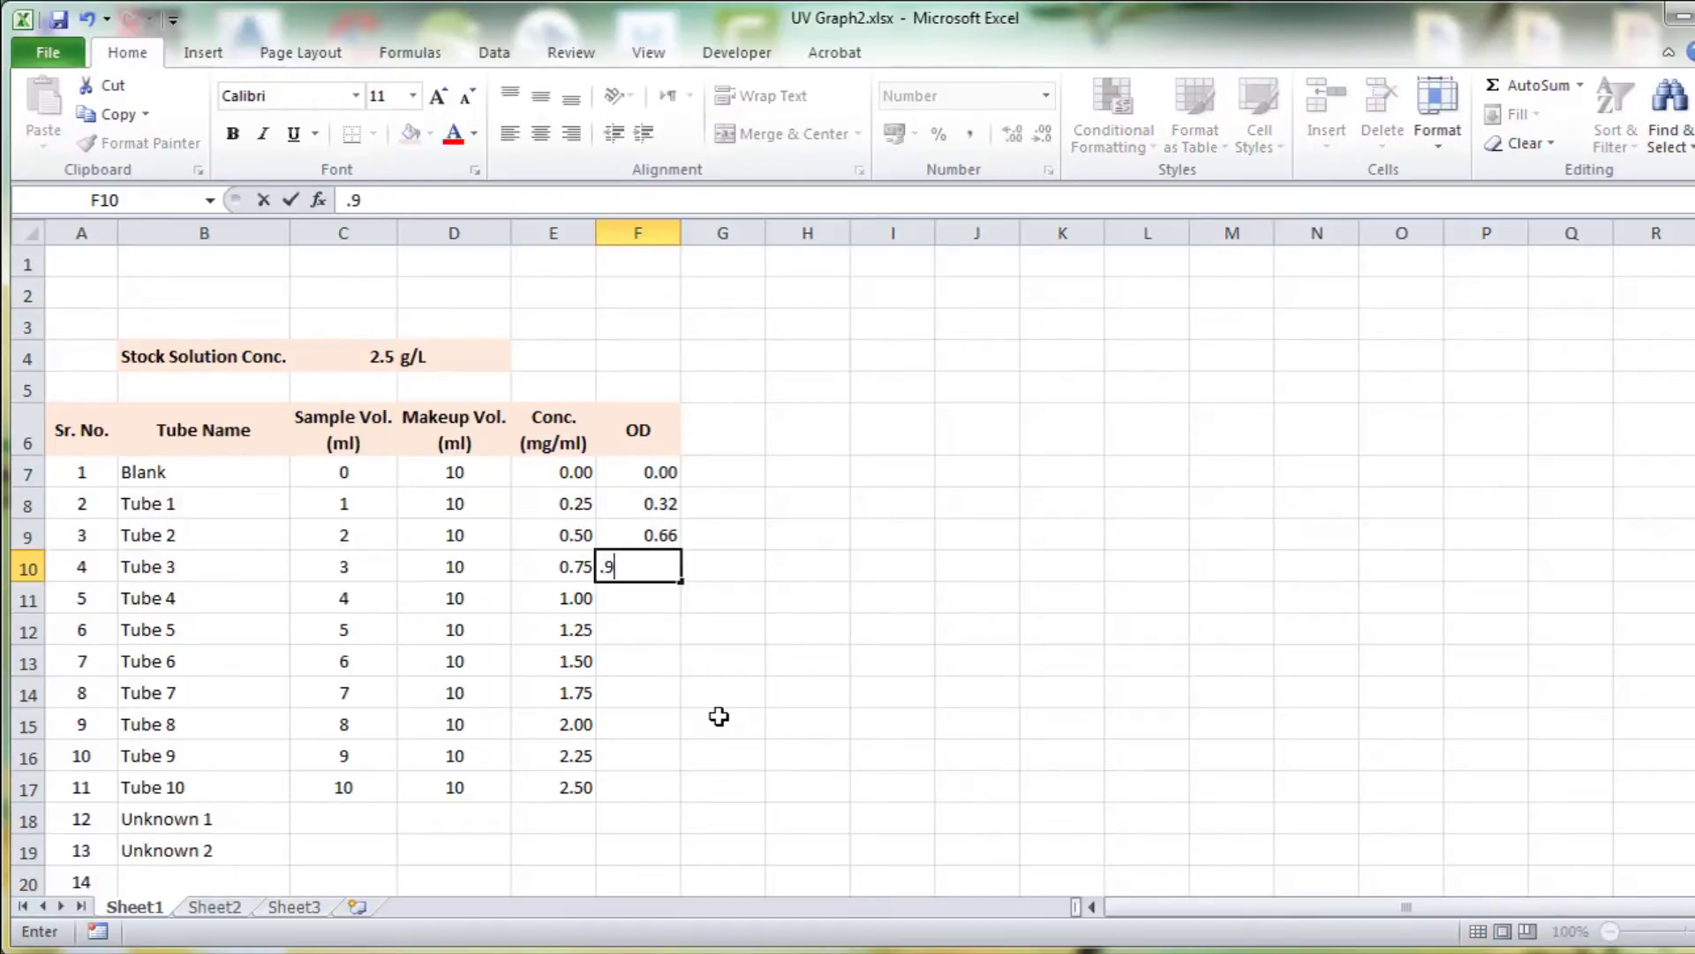
{"action": "type", "text": "5"}
{"action": "key", "text": "Return"}
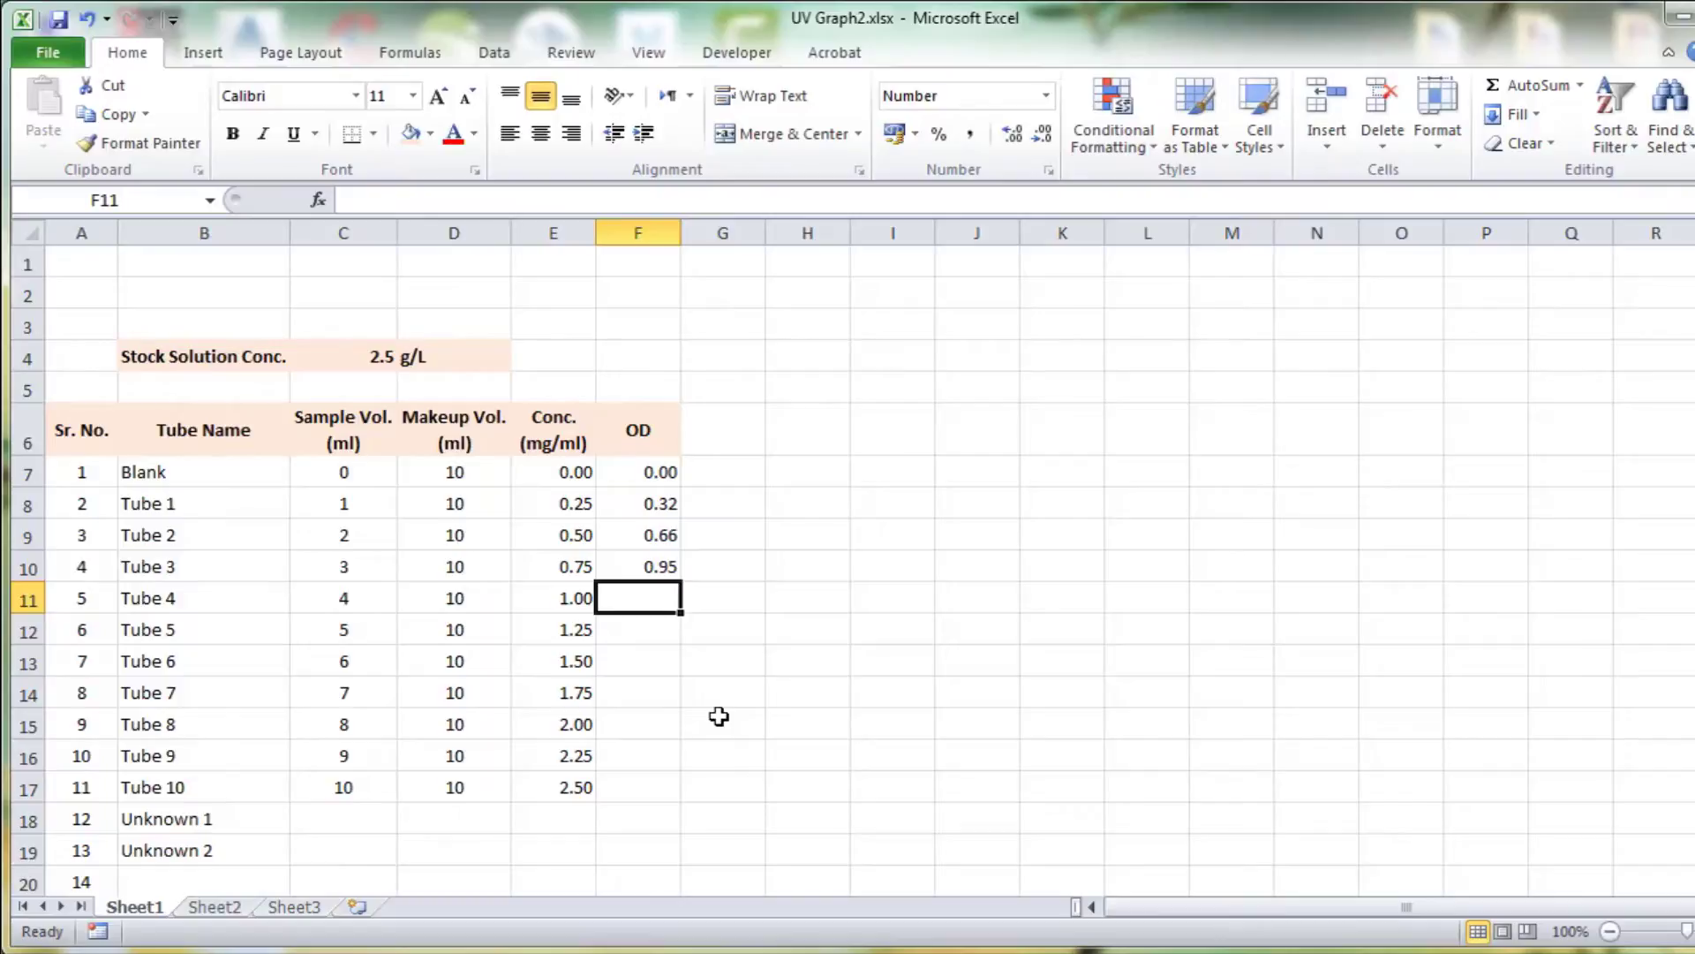
{"action": "type", "text": "1.21"}
{"action": "key", "text": "Return"}
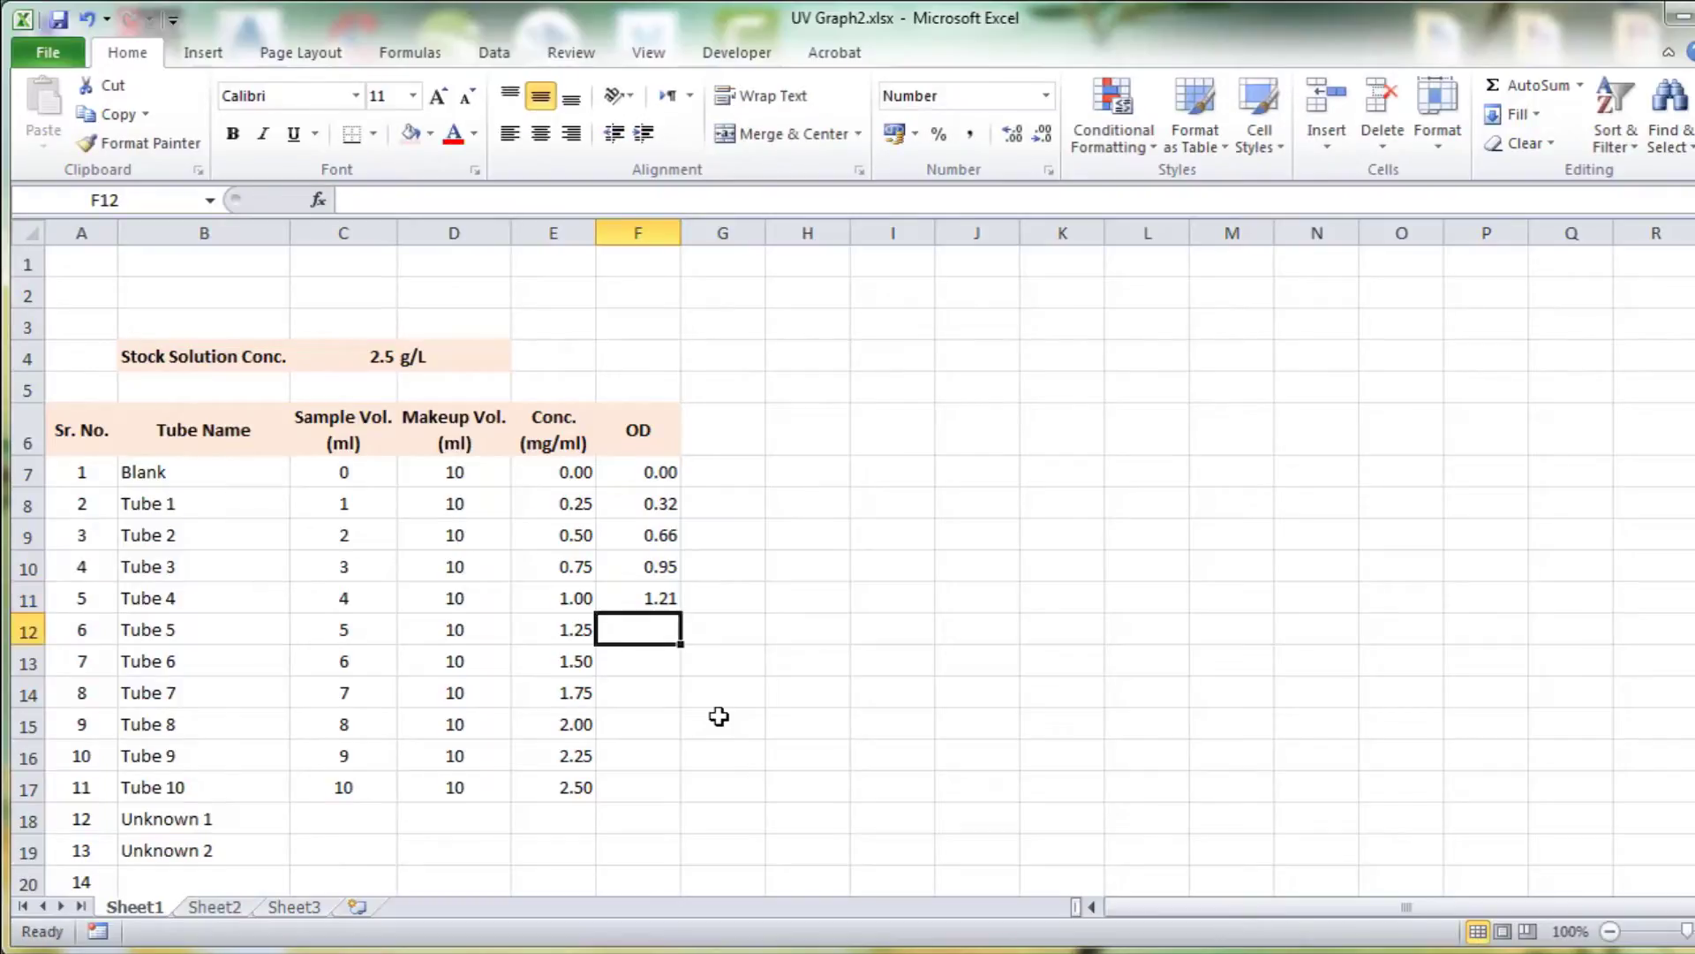
{"action": "type", "text": "1.65"}
{"action": "key", "text": "Return"}
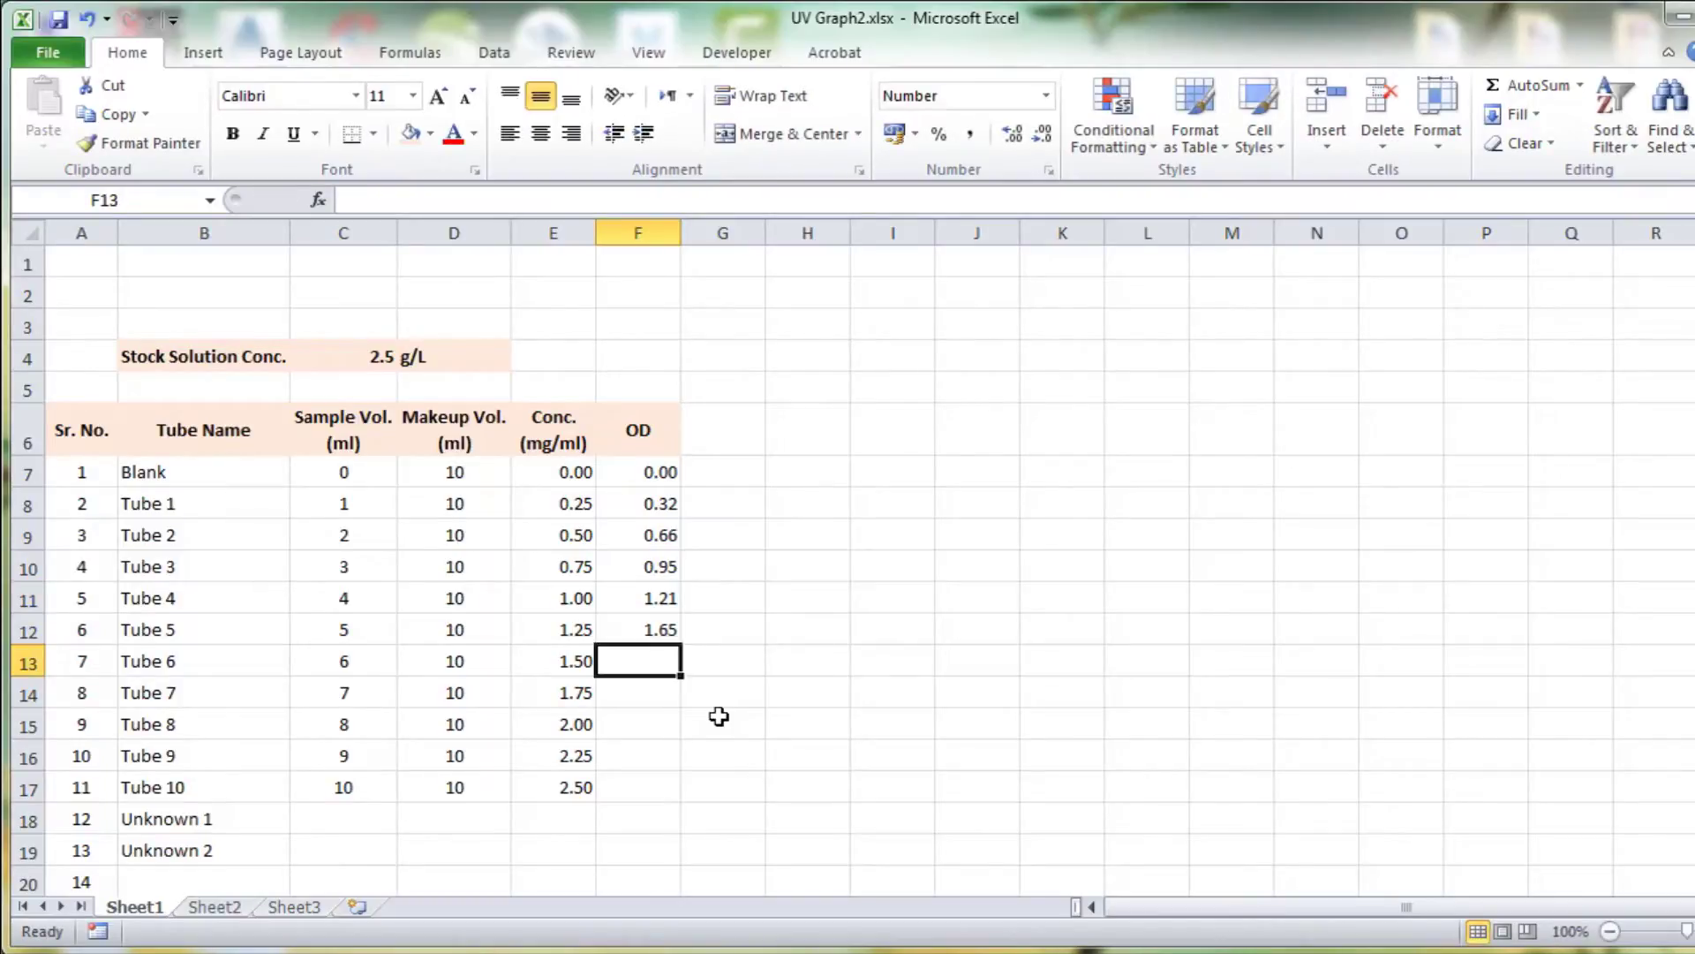
{"action": "type", "text": "1.92"}
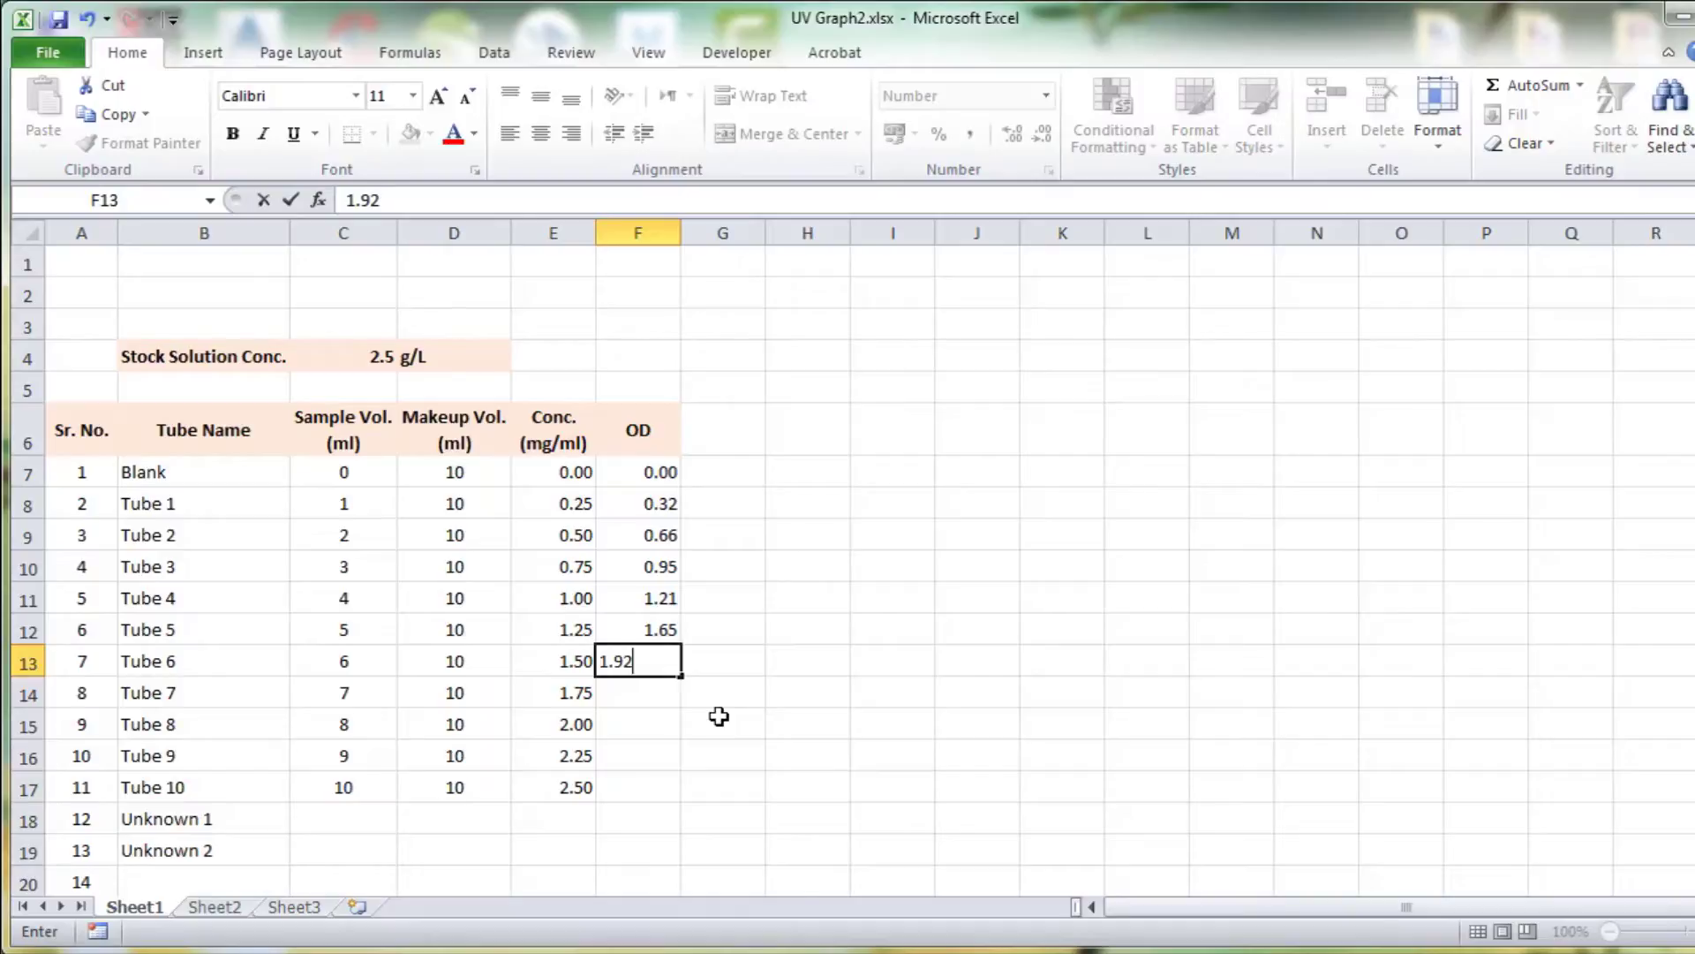
{"action": "key", "text": "Return"}
{"action": "type", "text": "2"}
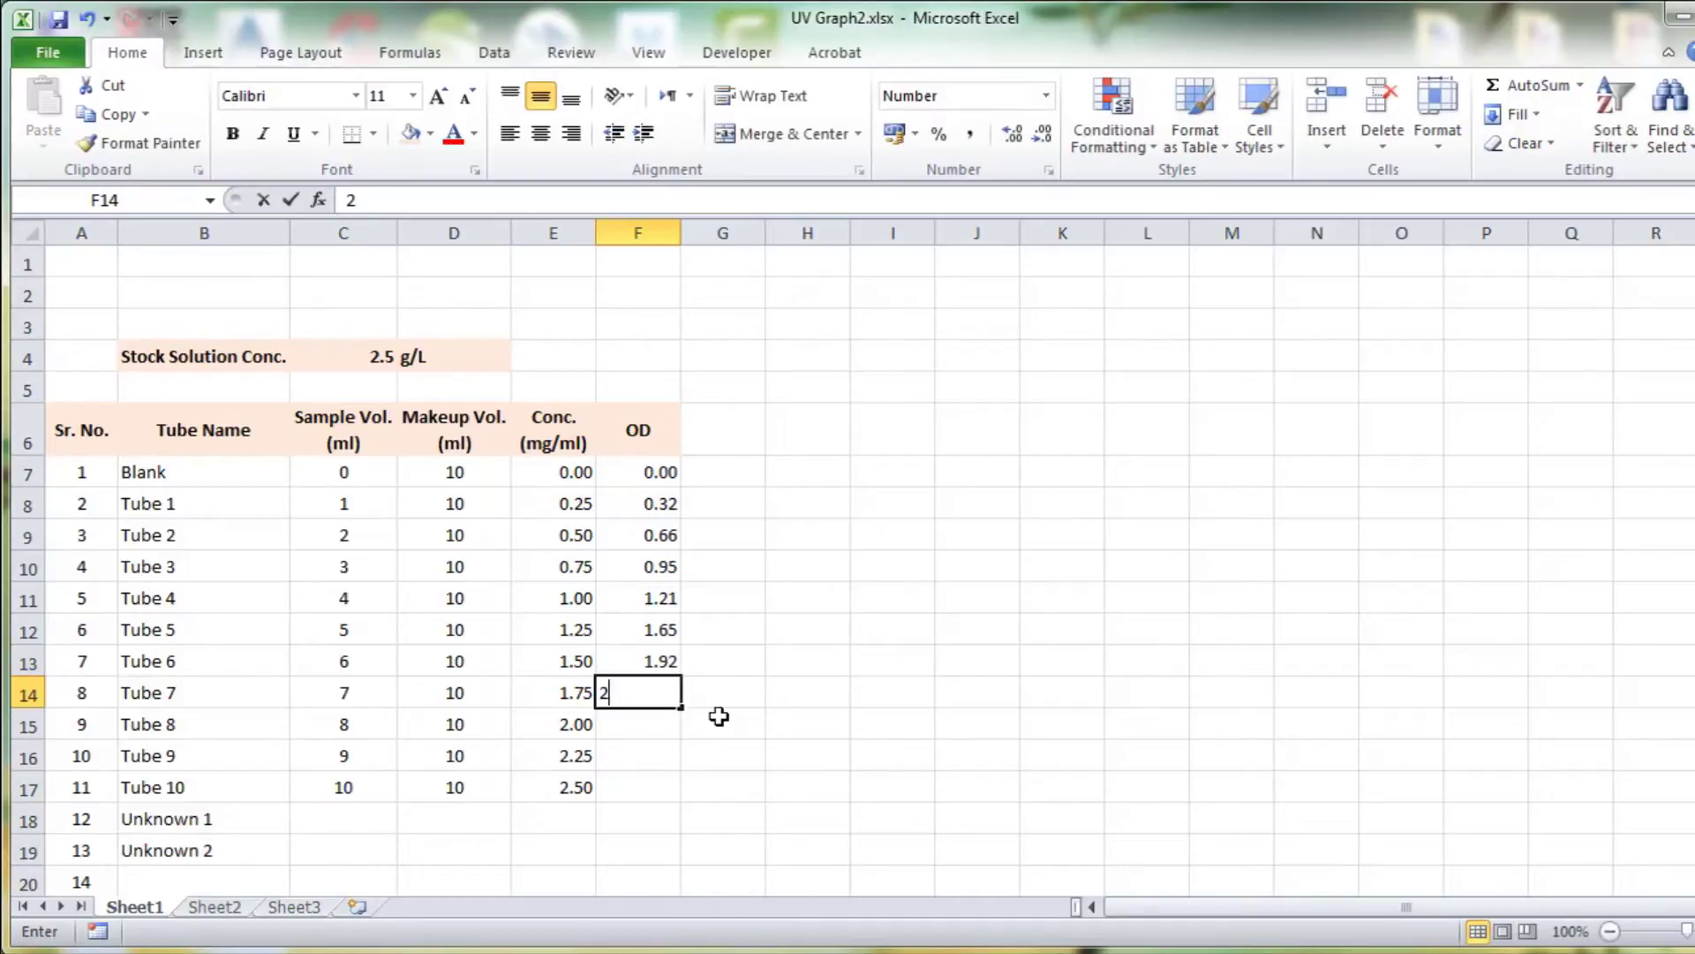
{"action": "type", "text": ".32"}
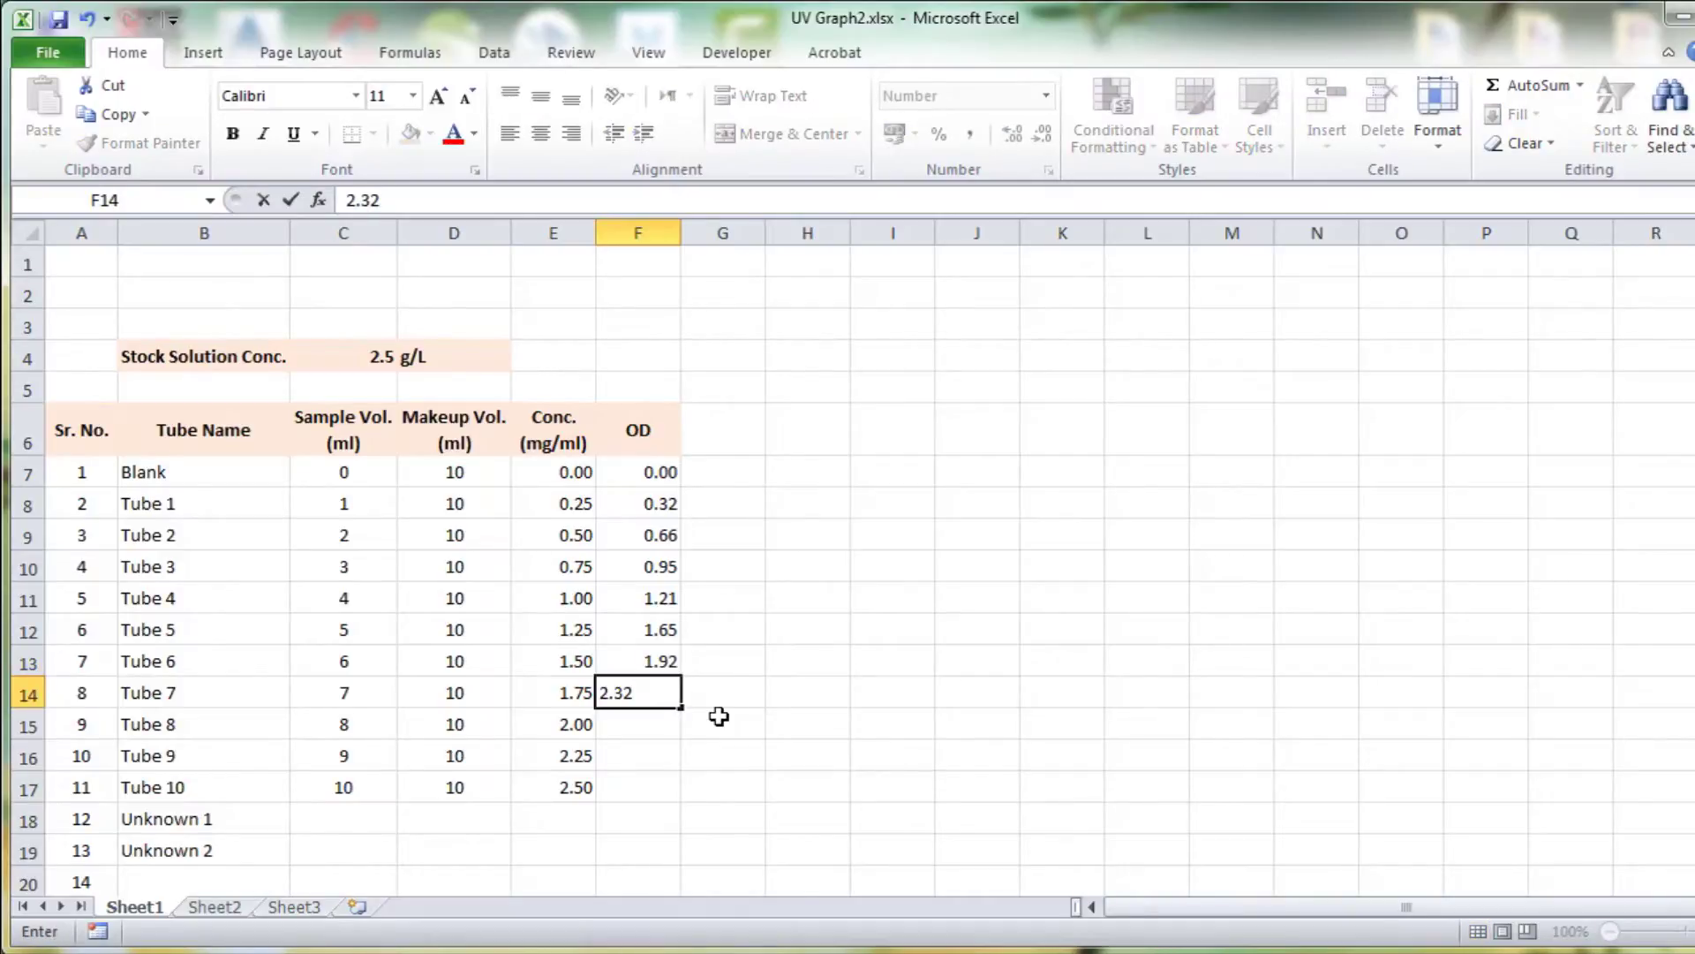
{"action": "key", "text": "Return"}
{"action": "type", "text": "2.6"}
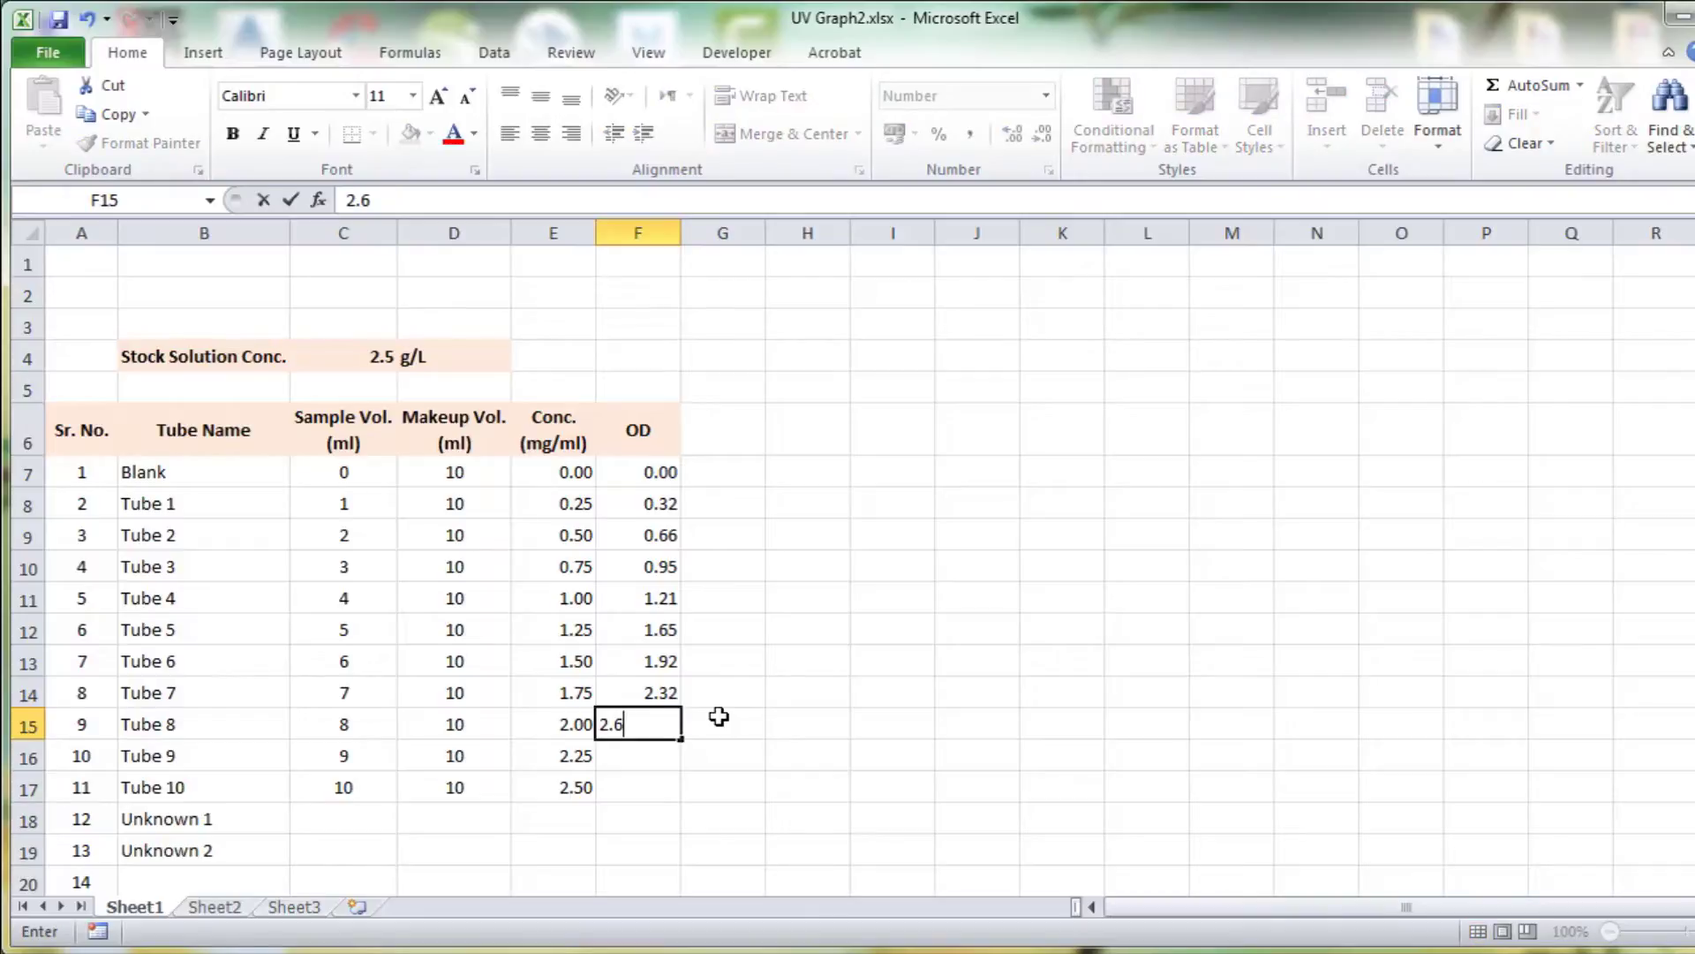
{"action": "type", "text": "4"}
{"action": "key", "text": "Return"}
{"action": "type", "text": "3.2"}
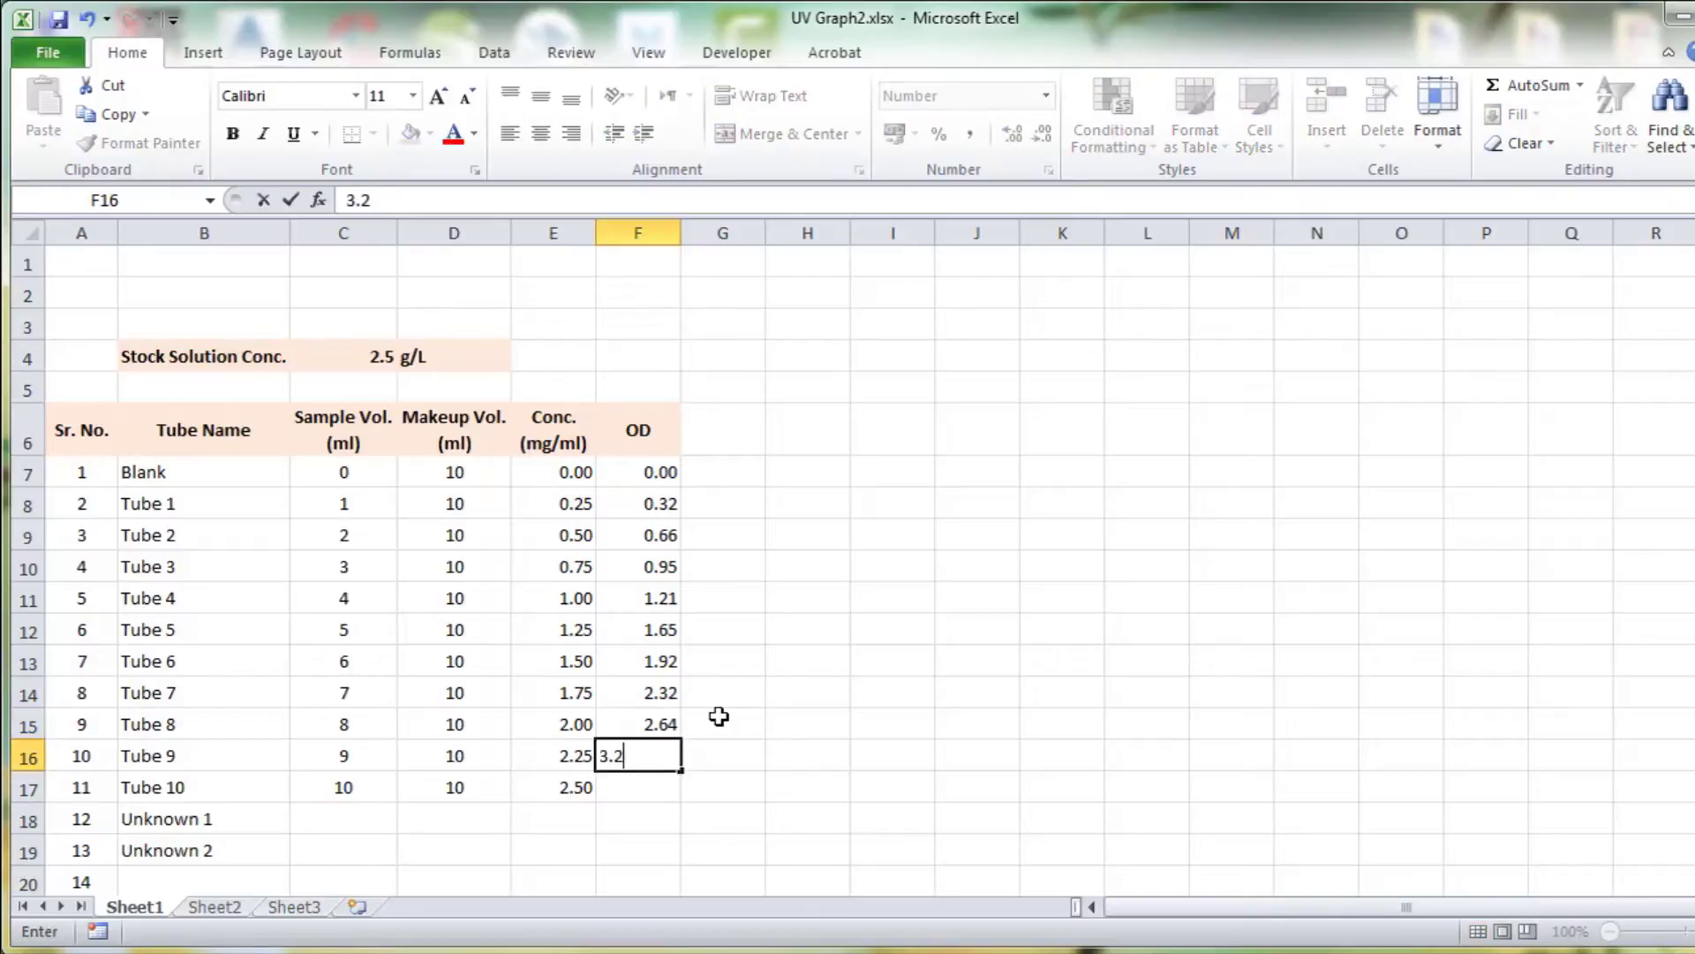
{"action": "key", "text": "Return"}
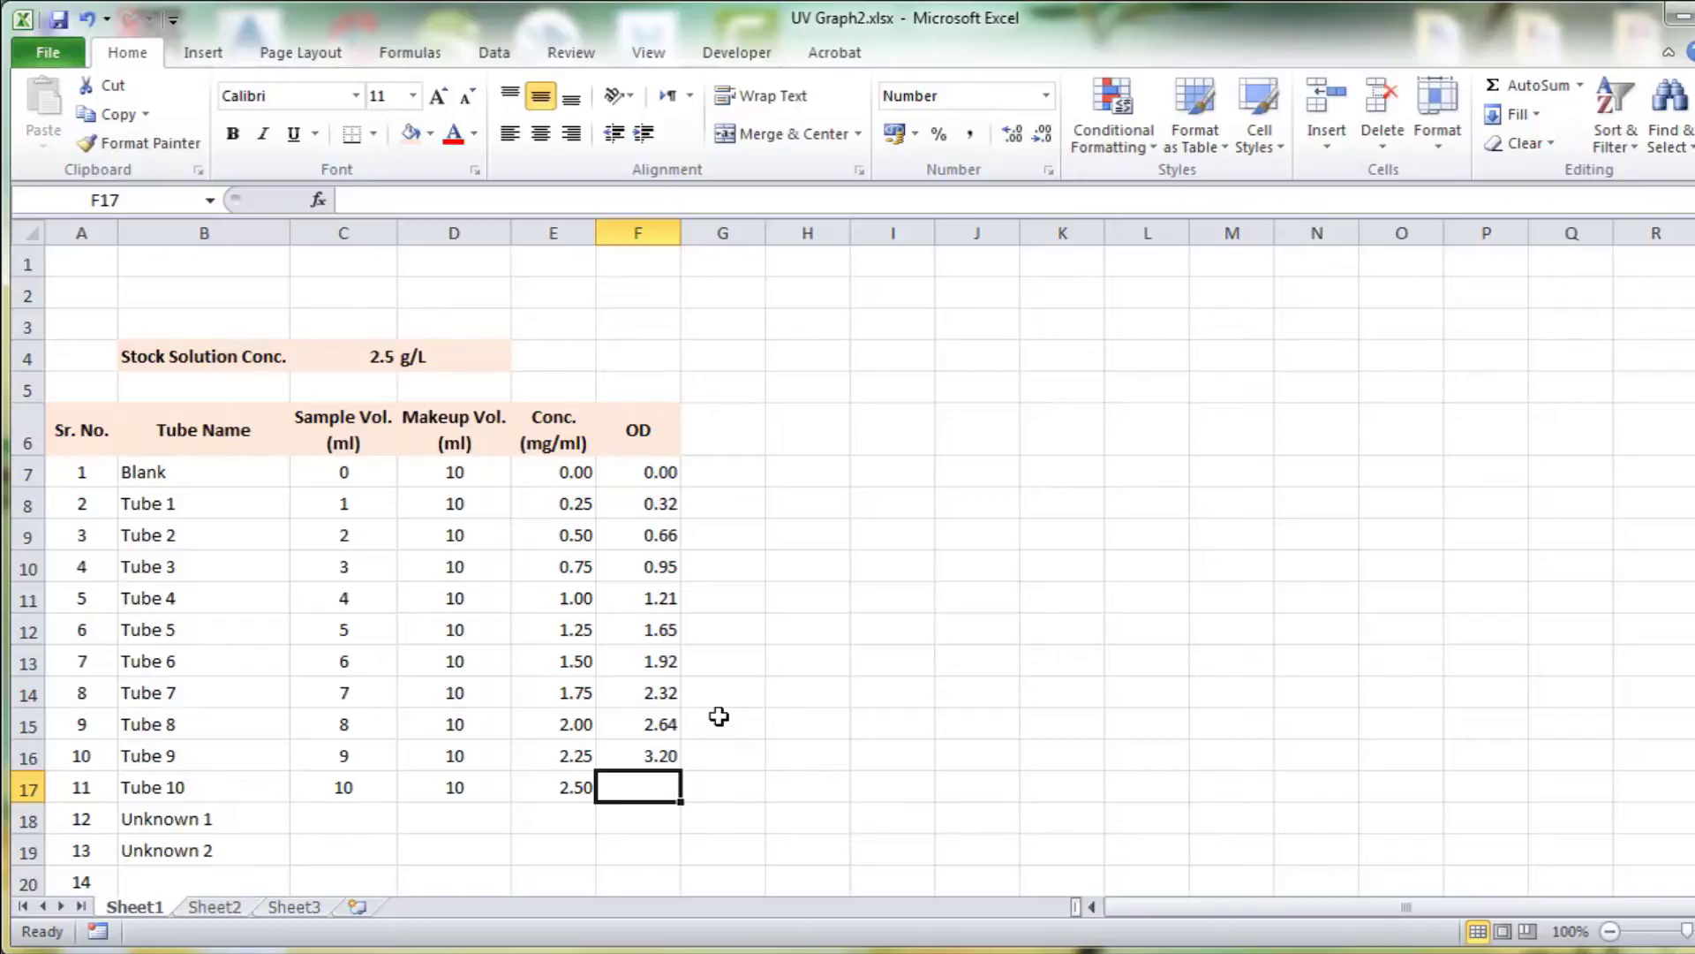
{"action": "type", "text": "3.62"}
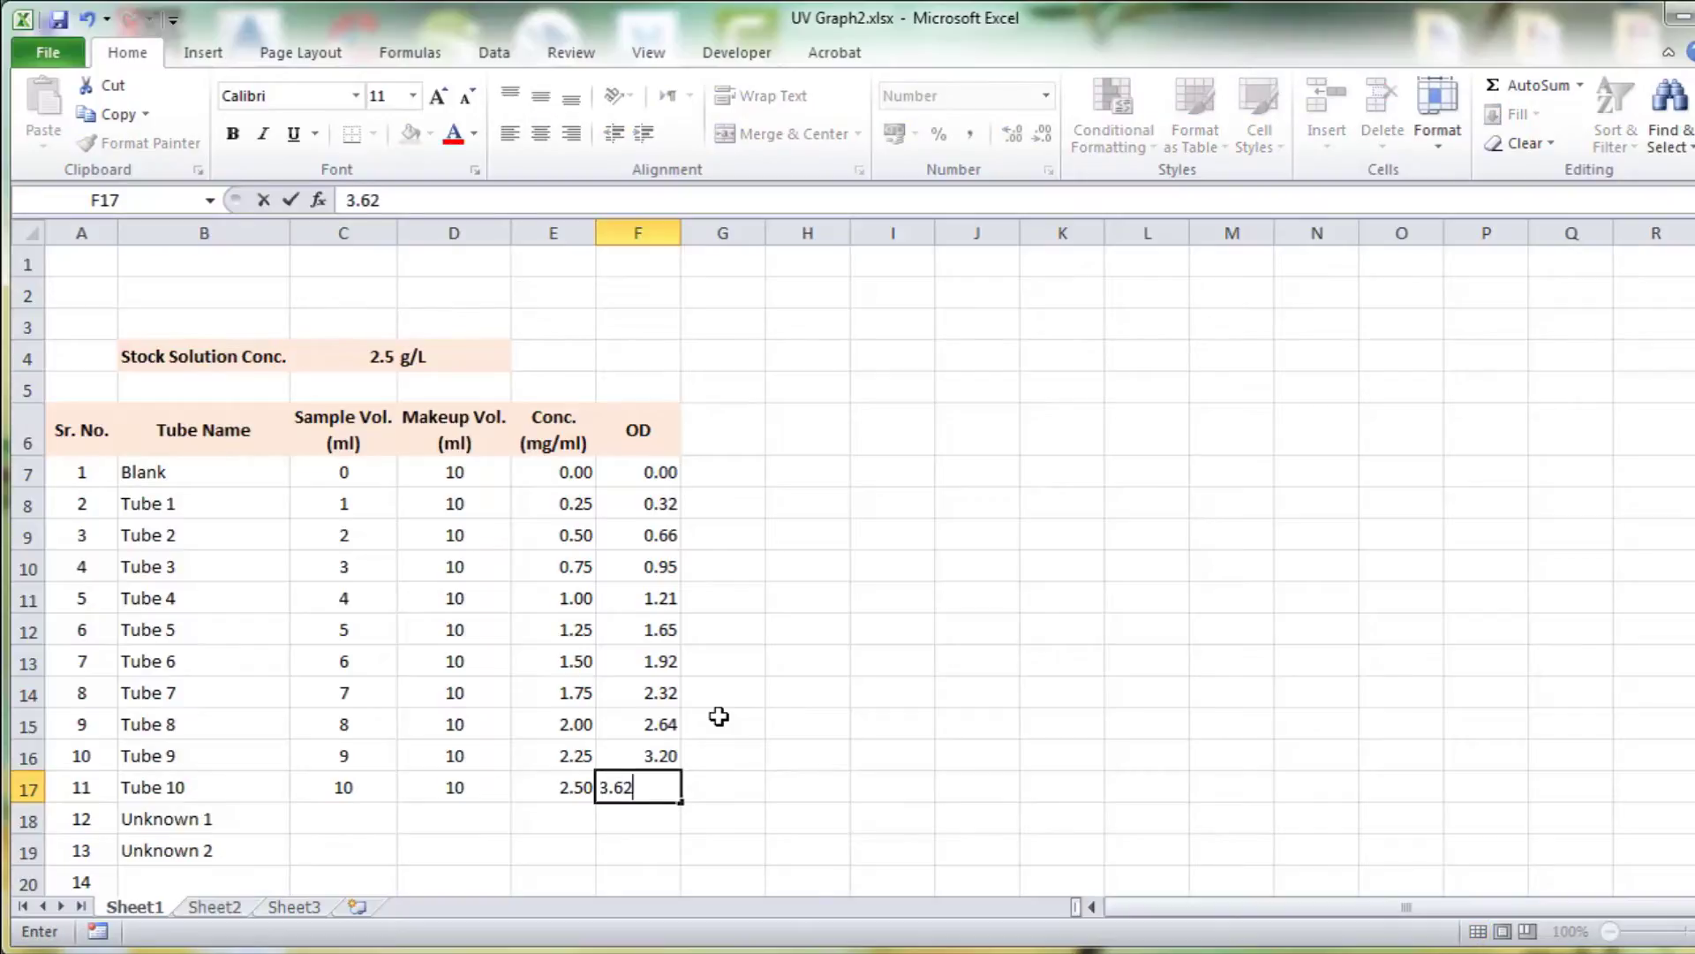
{"action": "key", "text": "Return"}
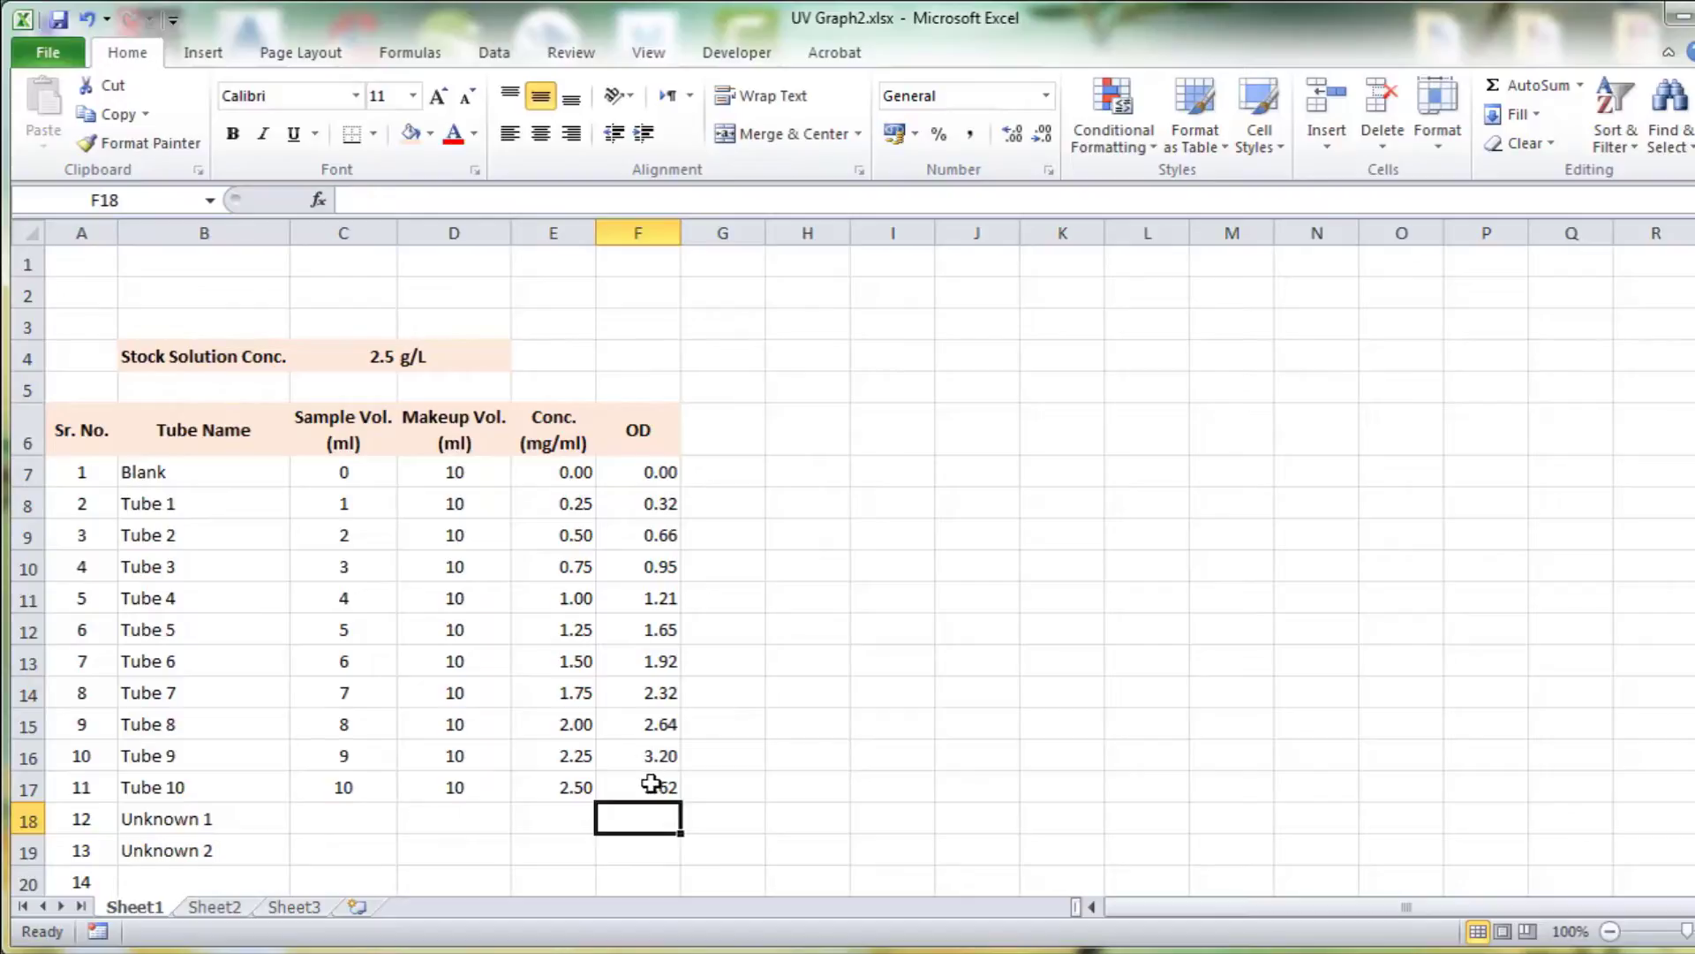
- Insert a Scatter with Smooth Lines and Markers chart from E6:F17
{"action": "mouse_move", "coordinate": [653, 786]}
{"action": "left_mouse_down"}
{"action": "mouse_move", "coordinate": [584, 495]}
{"action": "mouse_move", "coordinate": [585, 420]}
{"action": "left_mouse_up"}
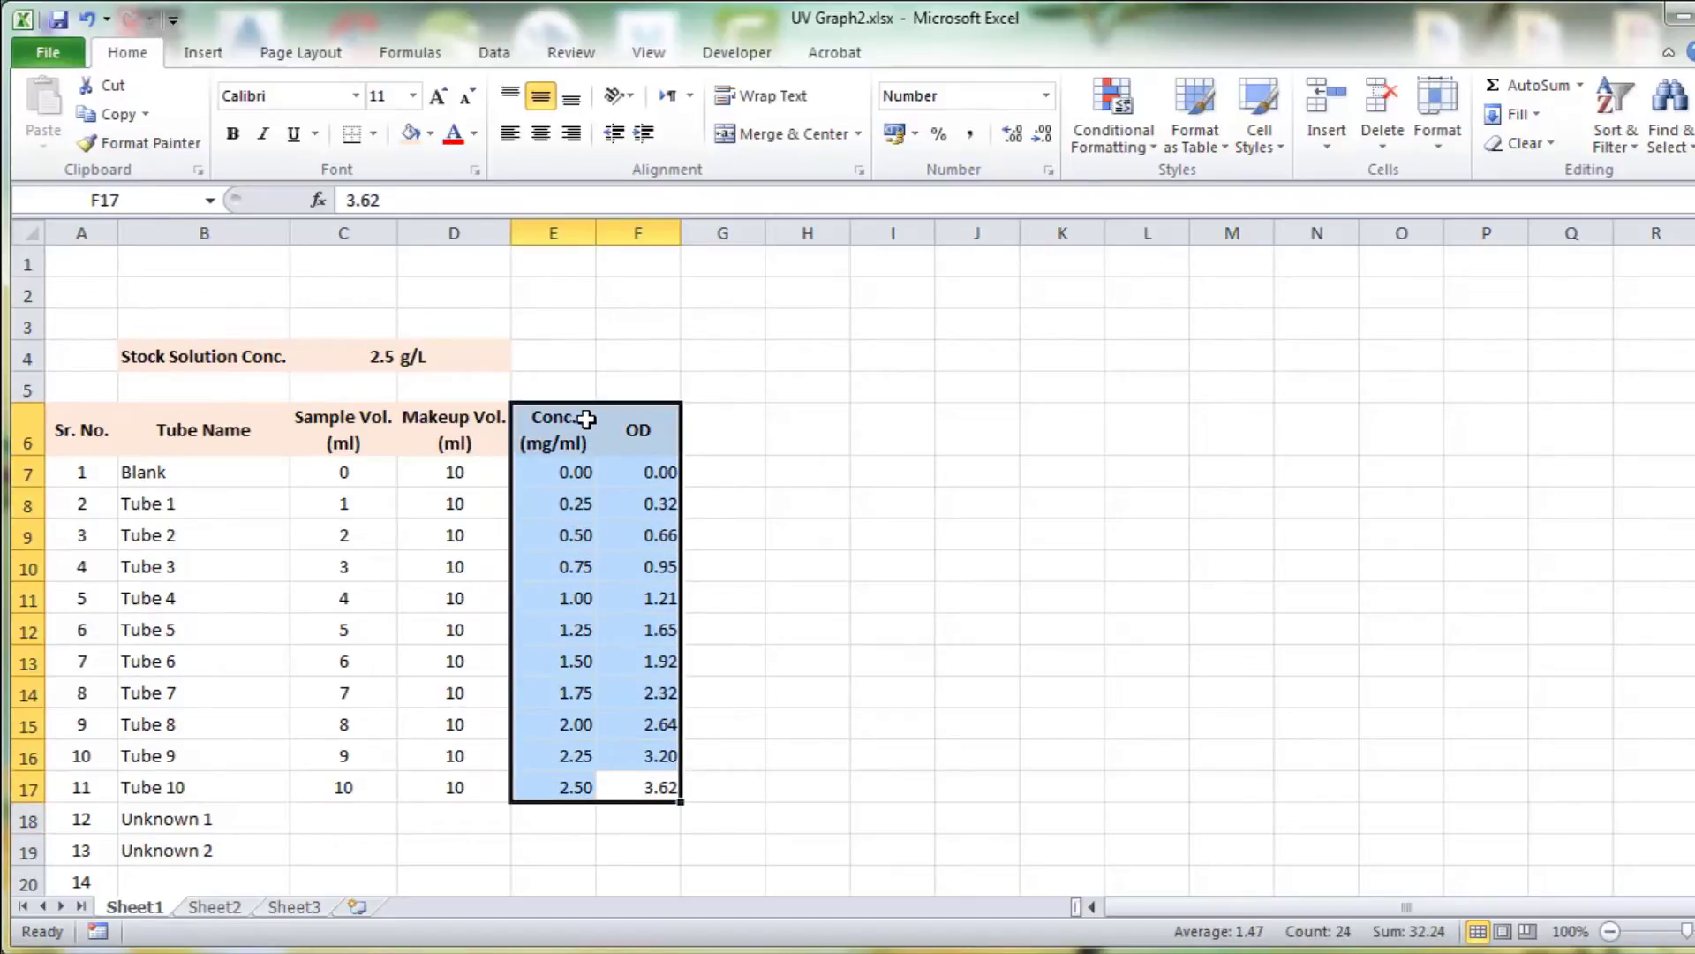
{"action": "left_click", "coordinate": [198, 62]}
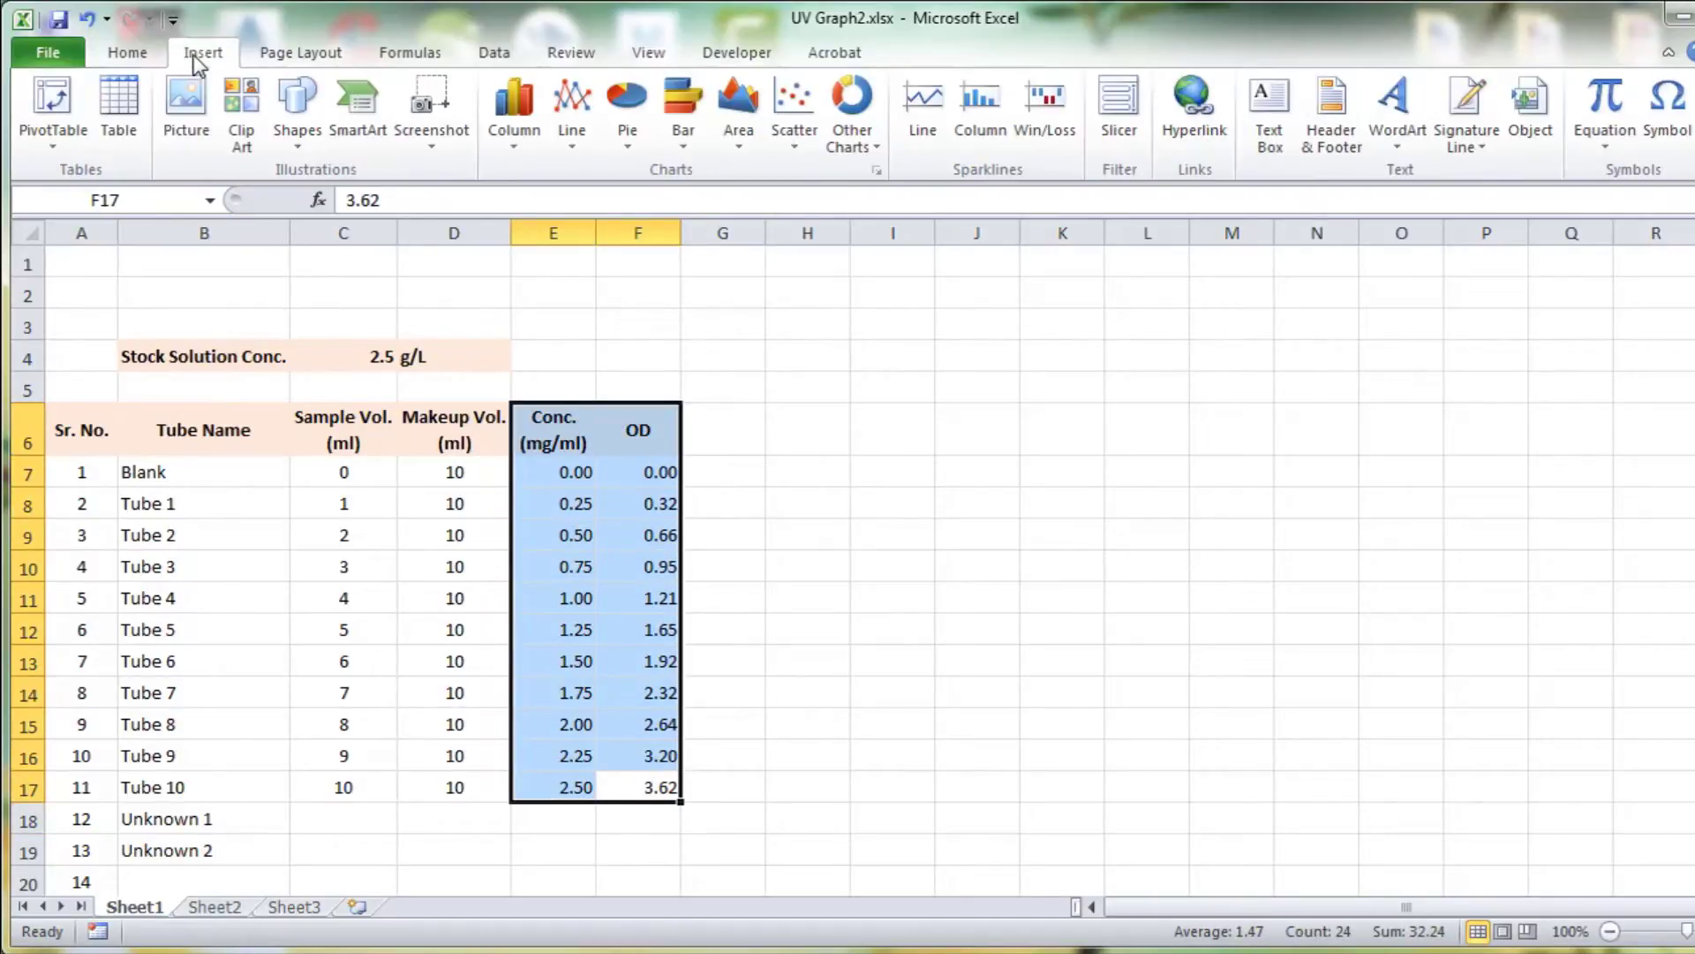
{"action": "left_click", "coordinate": [805, 141]}
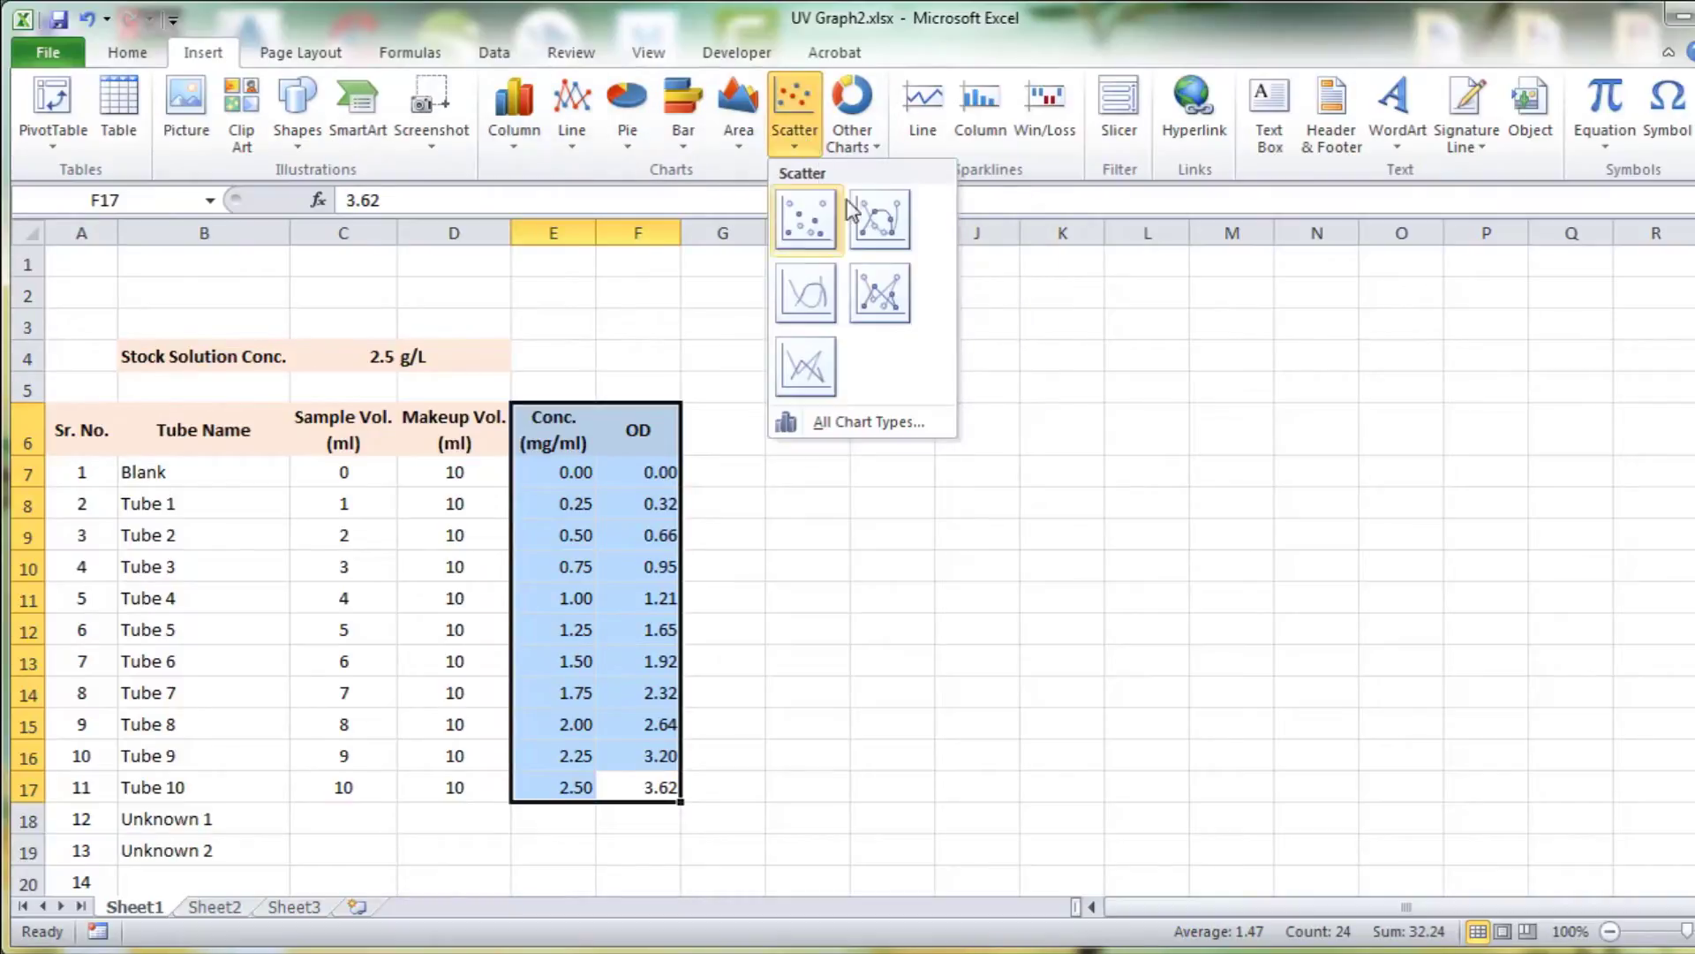
{"action": "left_click", "coordinate": [896, 231]}
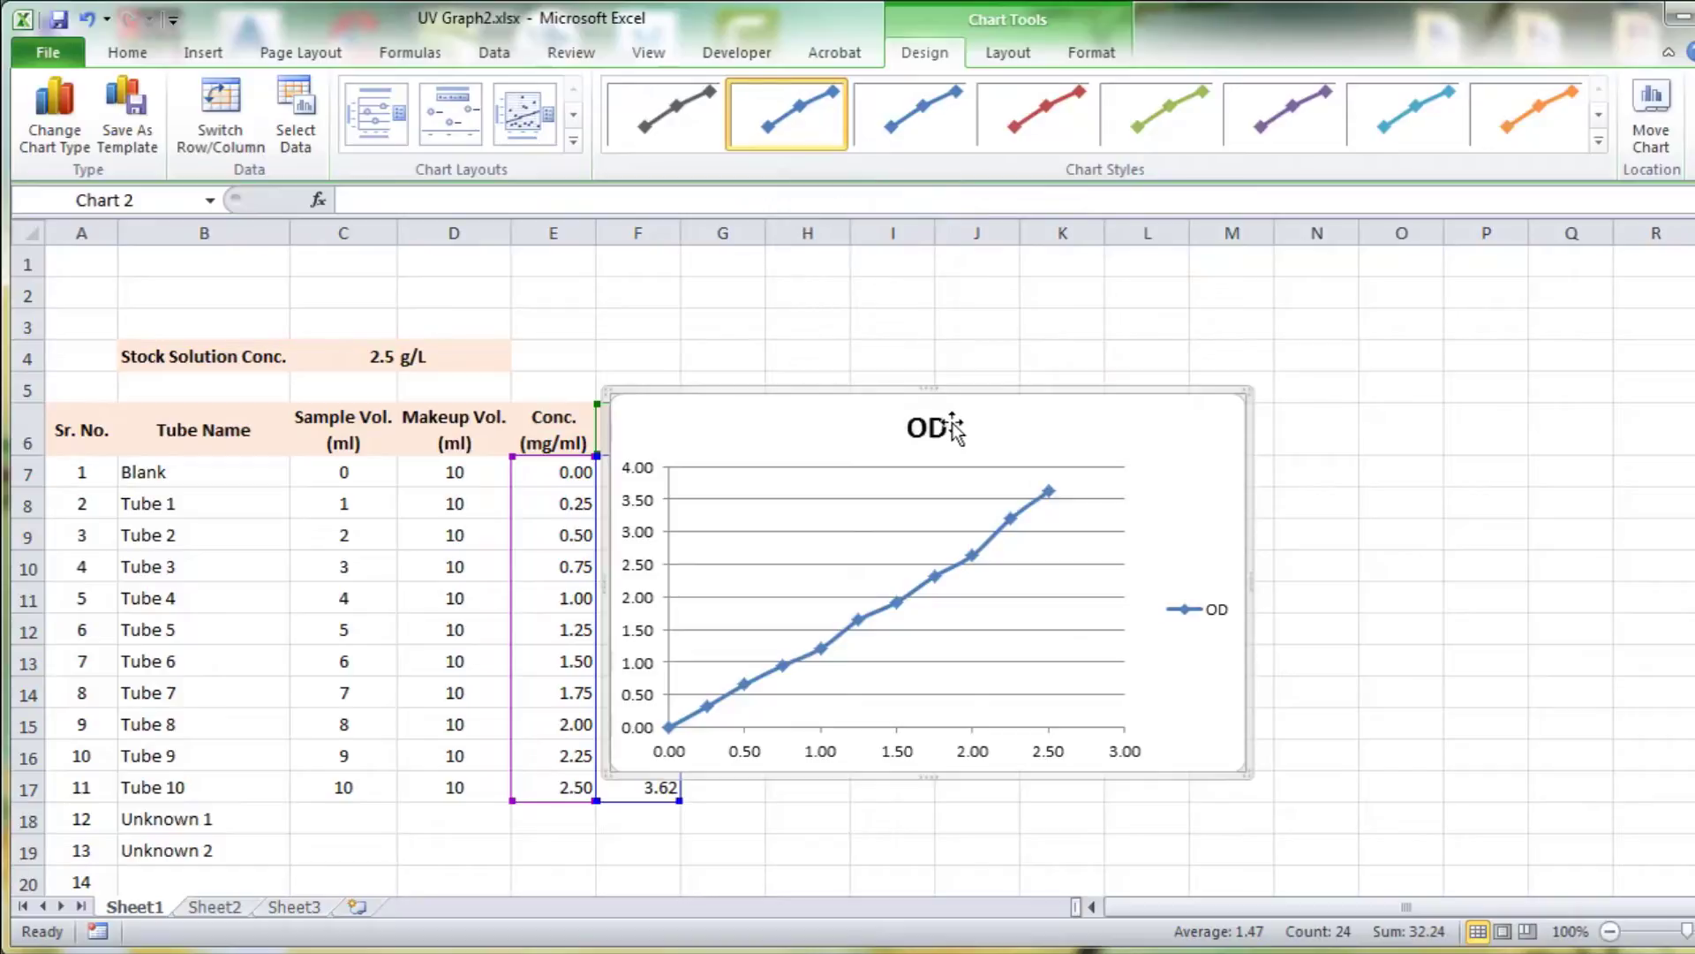
- Place the chart beside the table, enlarge it, and delete the OD legend
{"action": "left_click_drag", "start_coordinate": [972, 415], "coordinate": [1067, 313]}
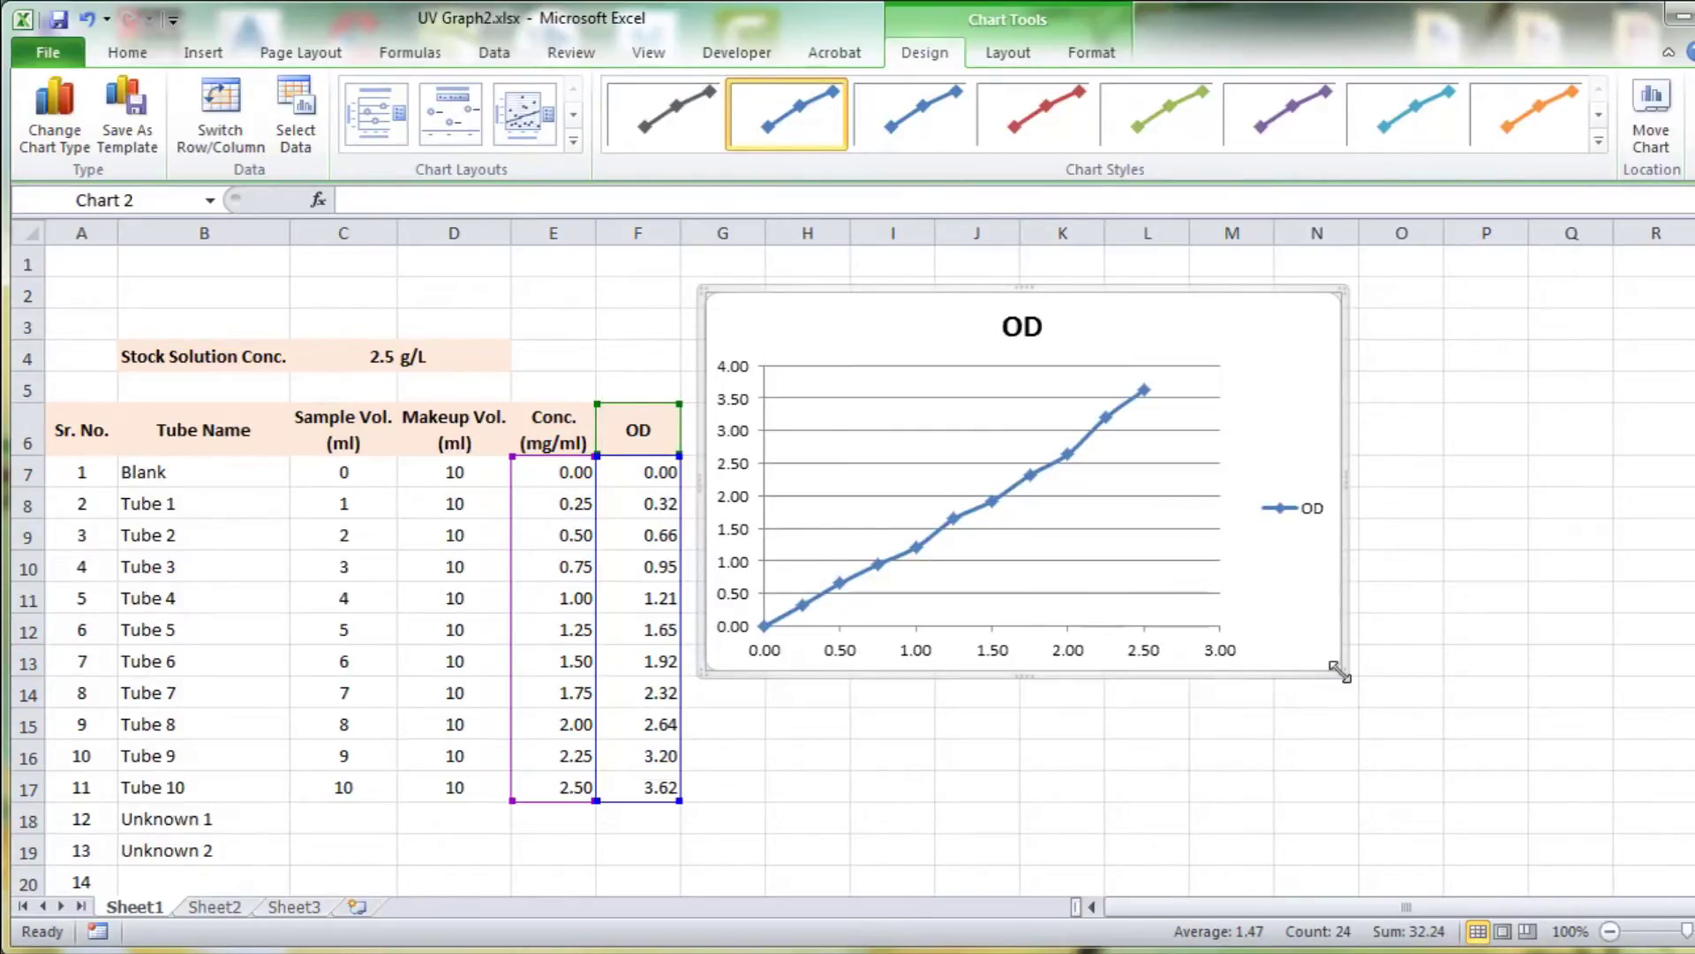
{"action": "left_click_drag", "start_coordinate": [1343, 673], "coordinate": [1461, 733]}
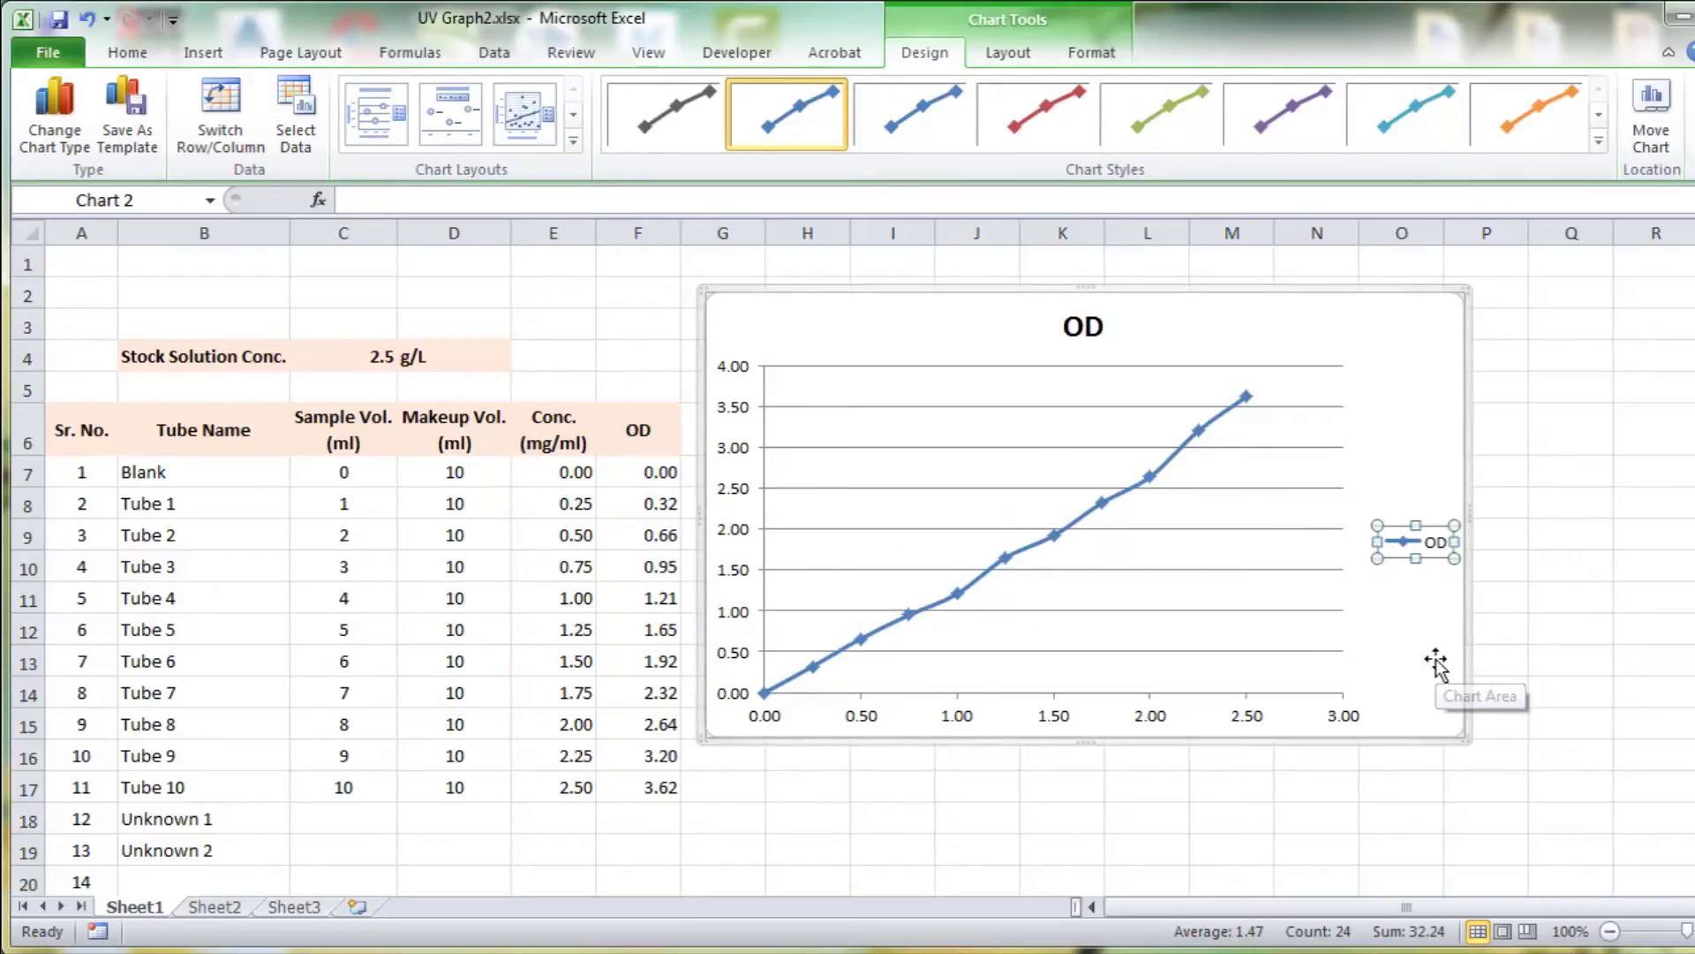
{"action": "key", "text": "Delete"}
- Retitle the chart 'OD vs. Conc.'
{"action": "left_click", "coordinate": [1085, 331]}
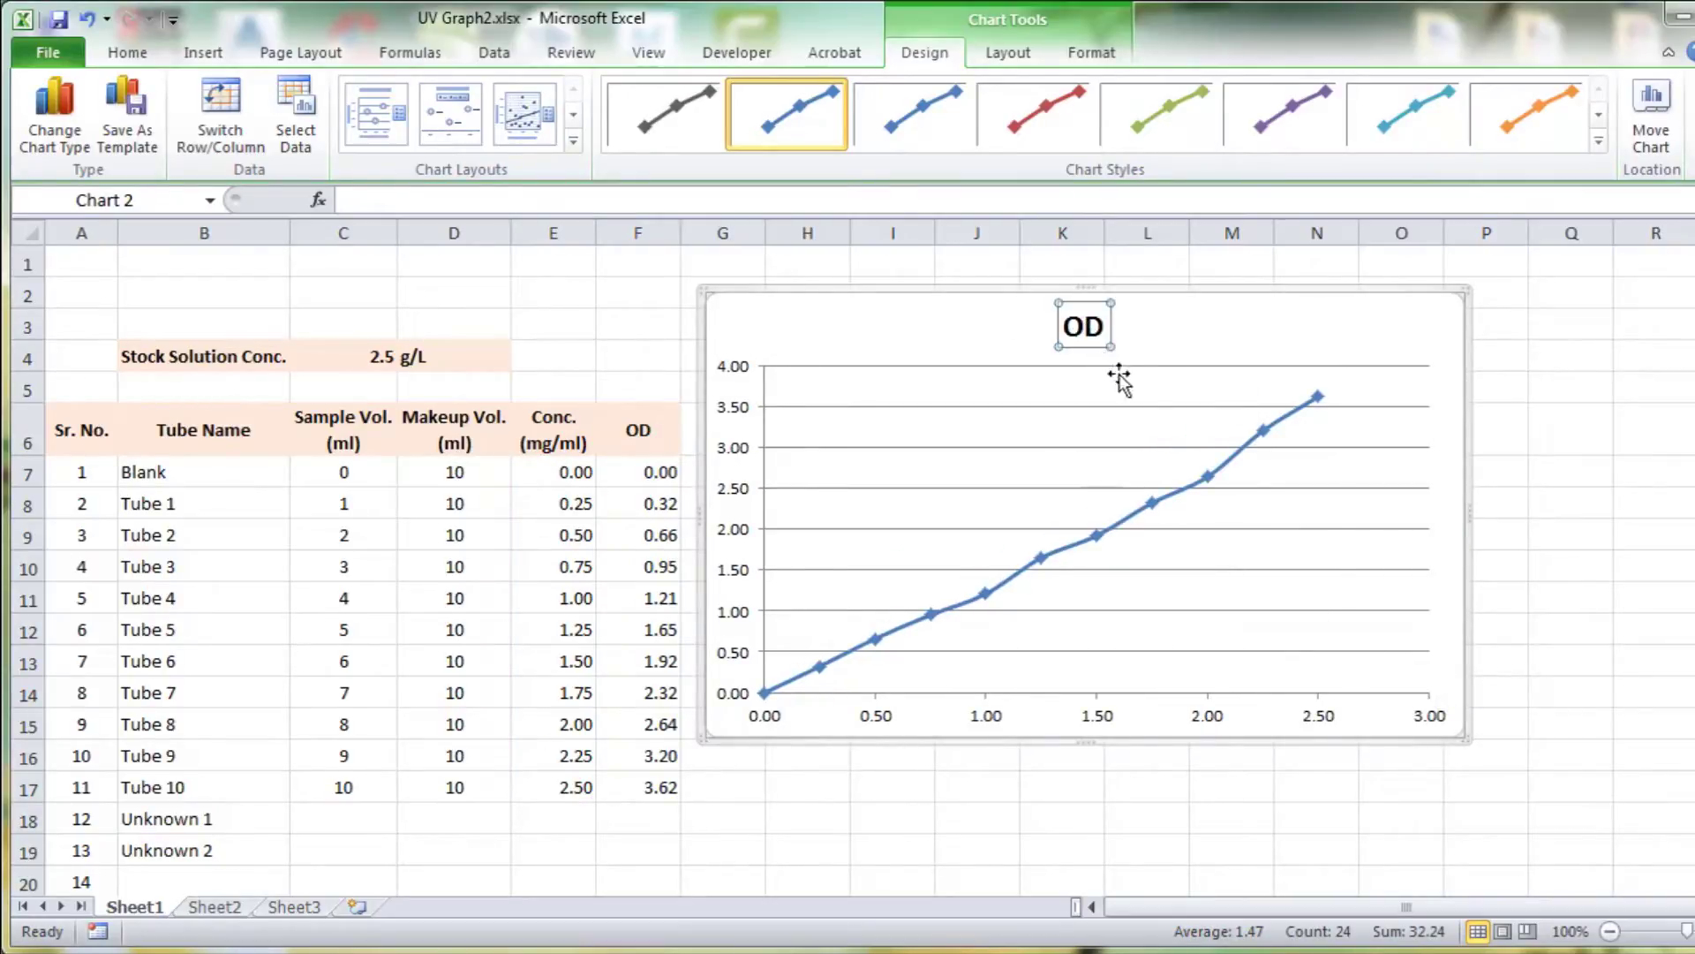
{"action": "type", "text": "O"}
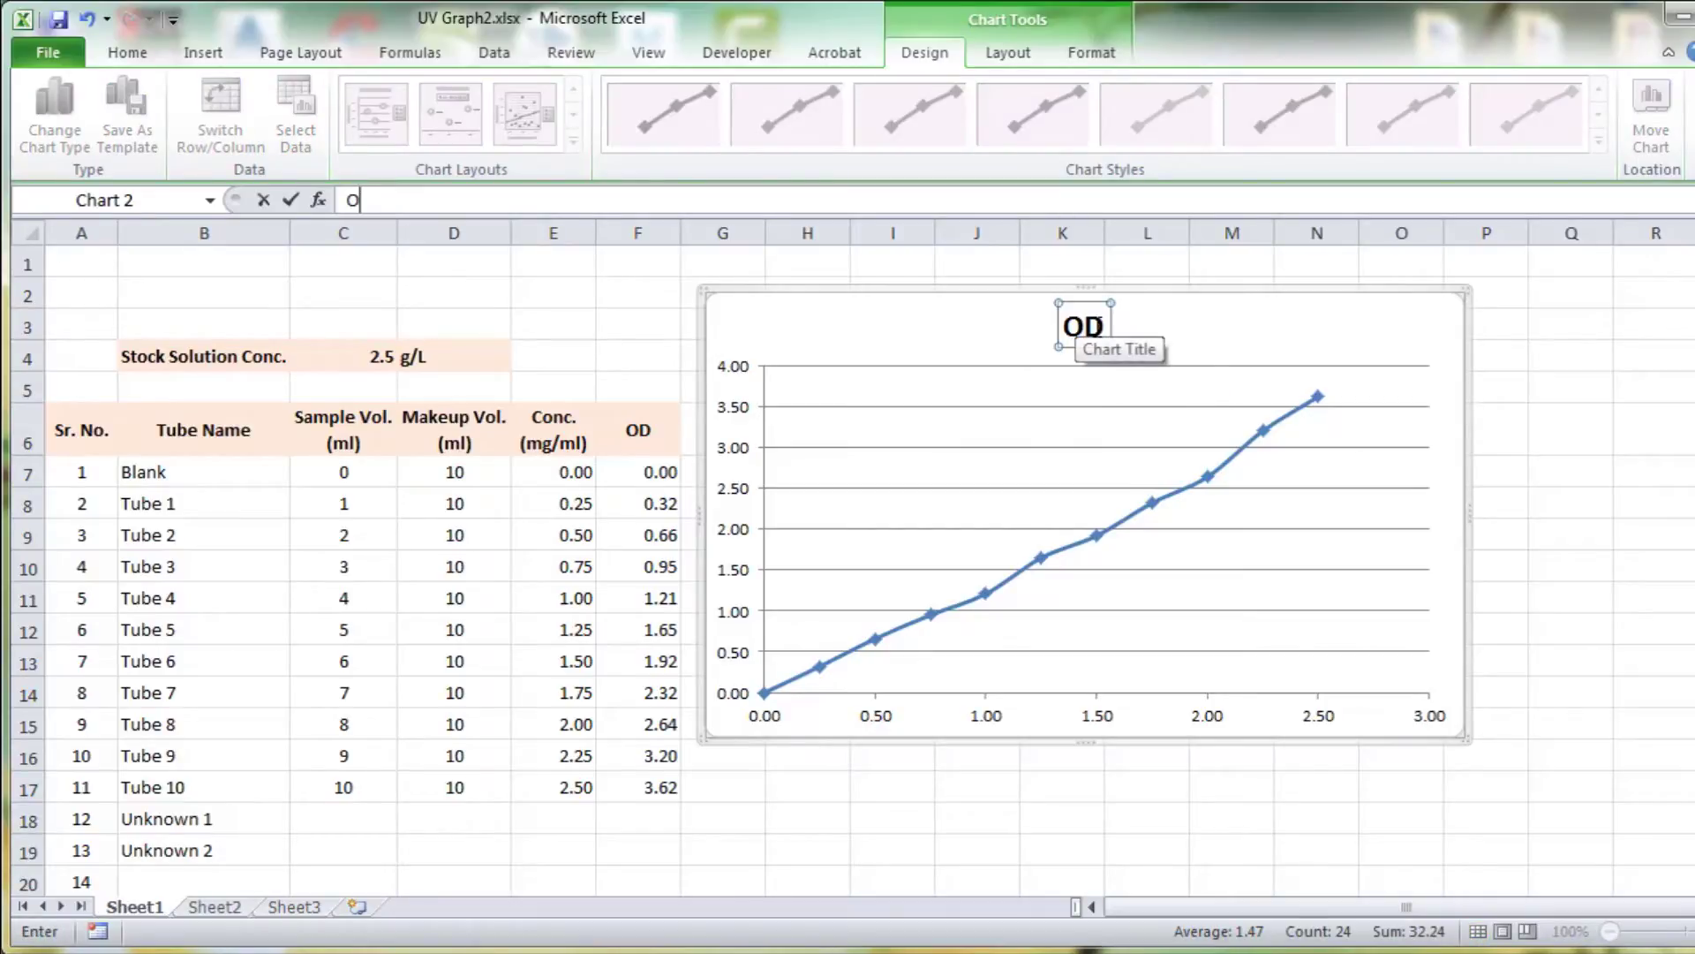
{"action": "left_click", "coordinate": [1095, 326]}
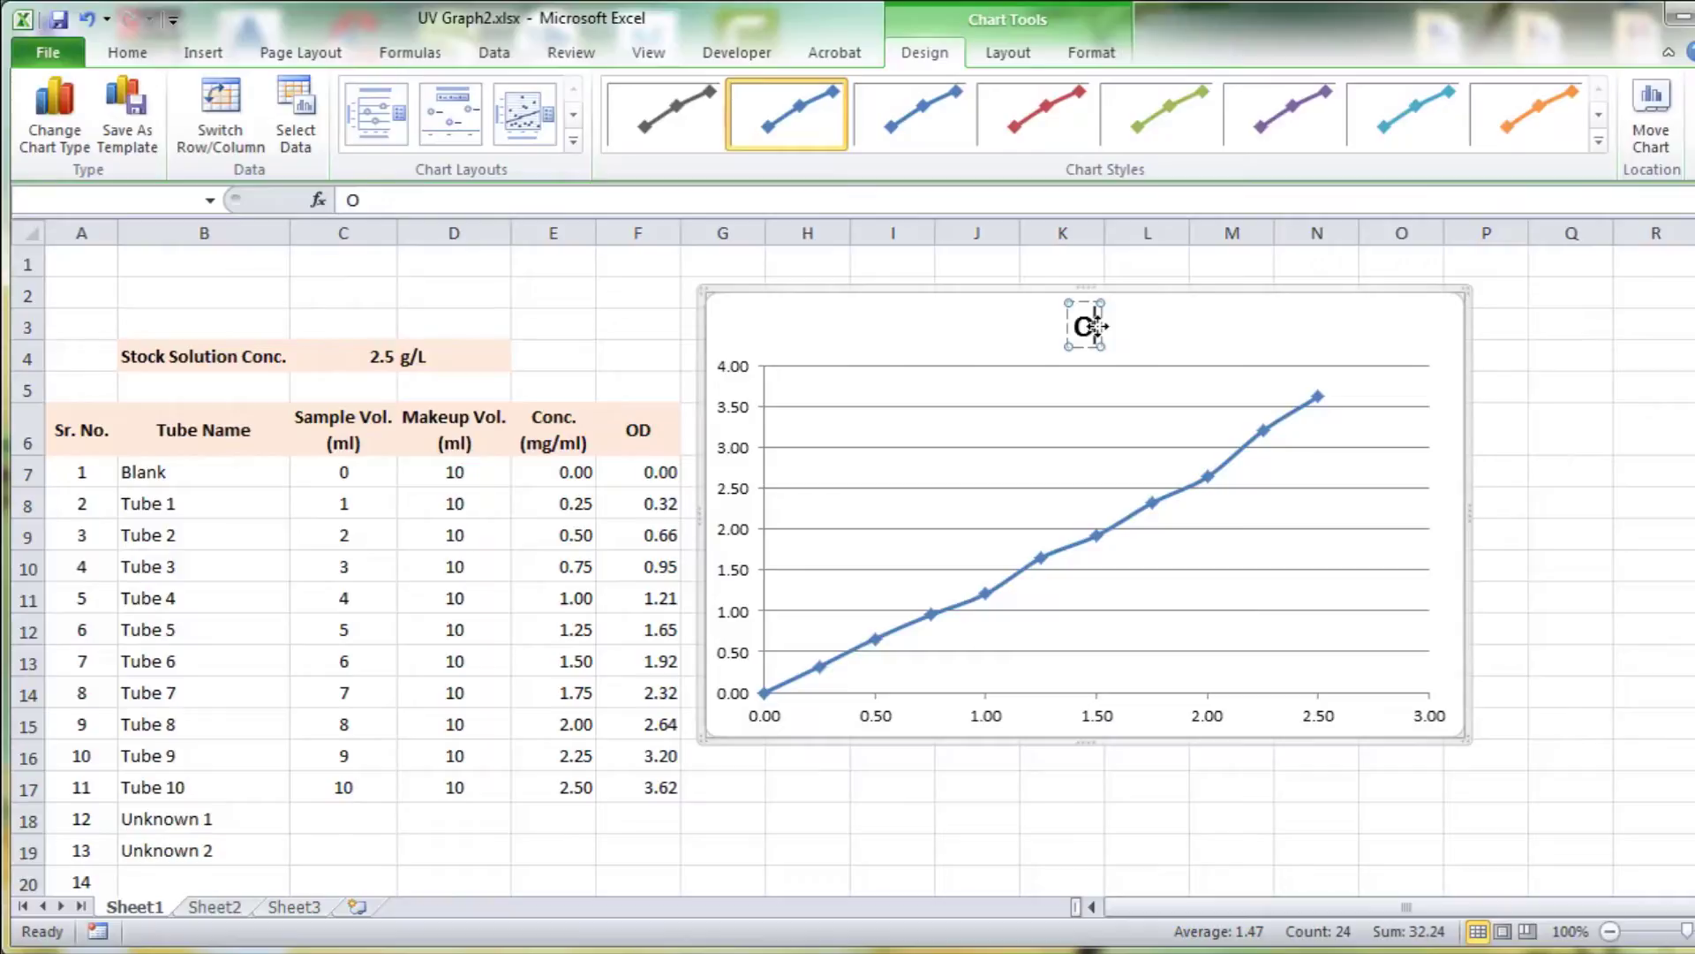
{"action": "type", "text": "D vs"}
{"action": "type", "text": ". Cons"}
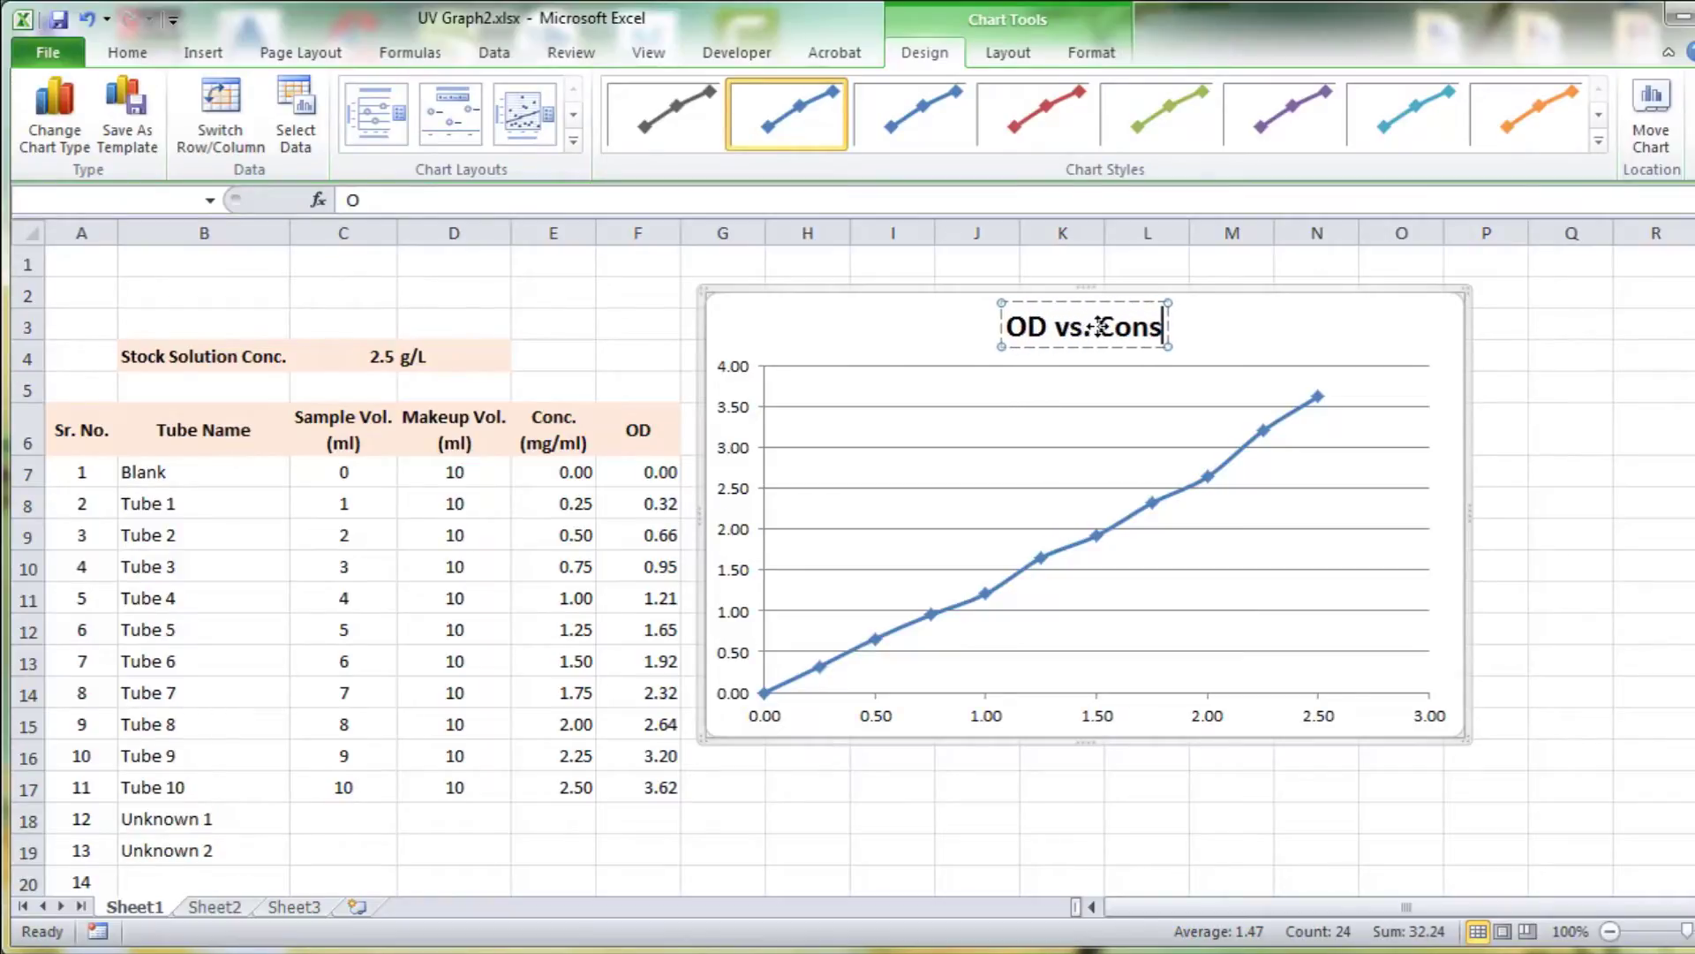
{"action": "key", "text": "BackSpace"}
{"action": "type", "text": "c."}
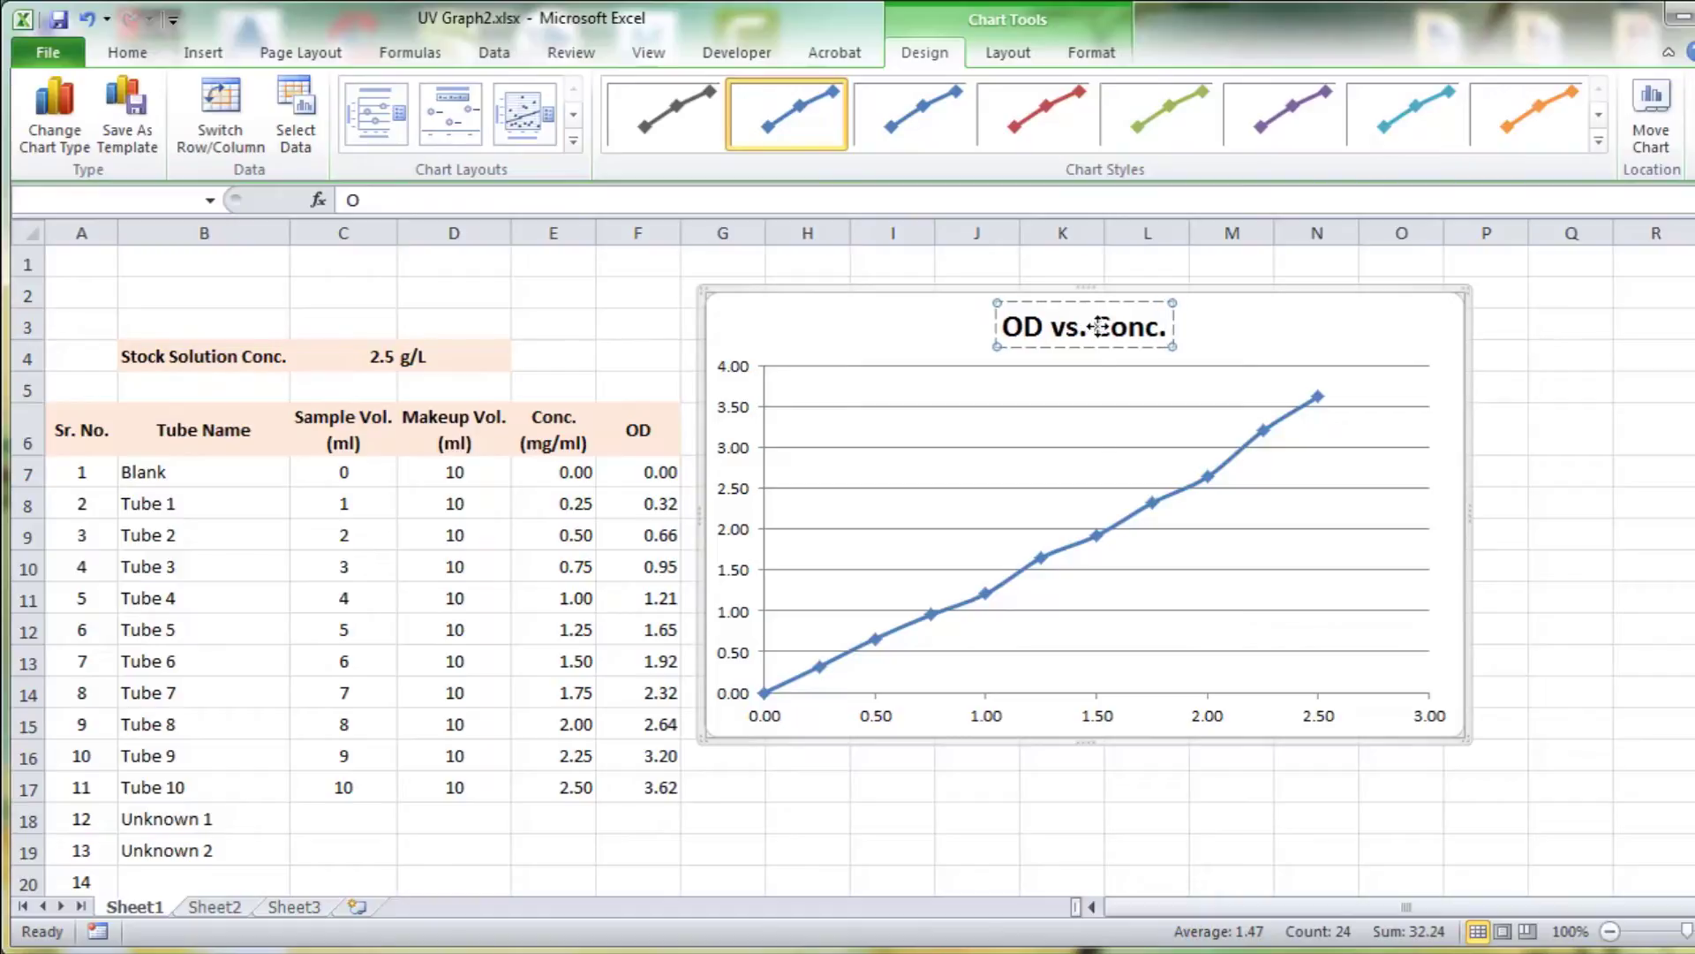
{"action": "left_click", "coordinate": [988, 744]}
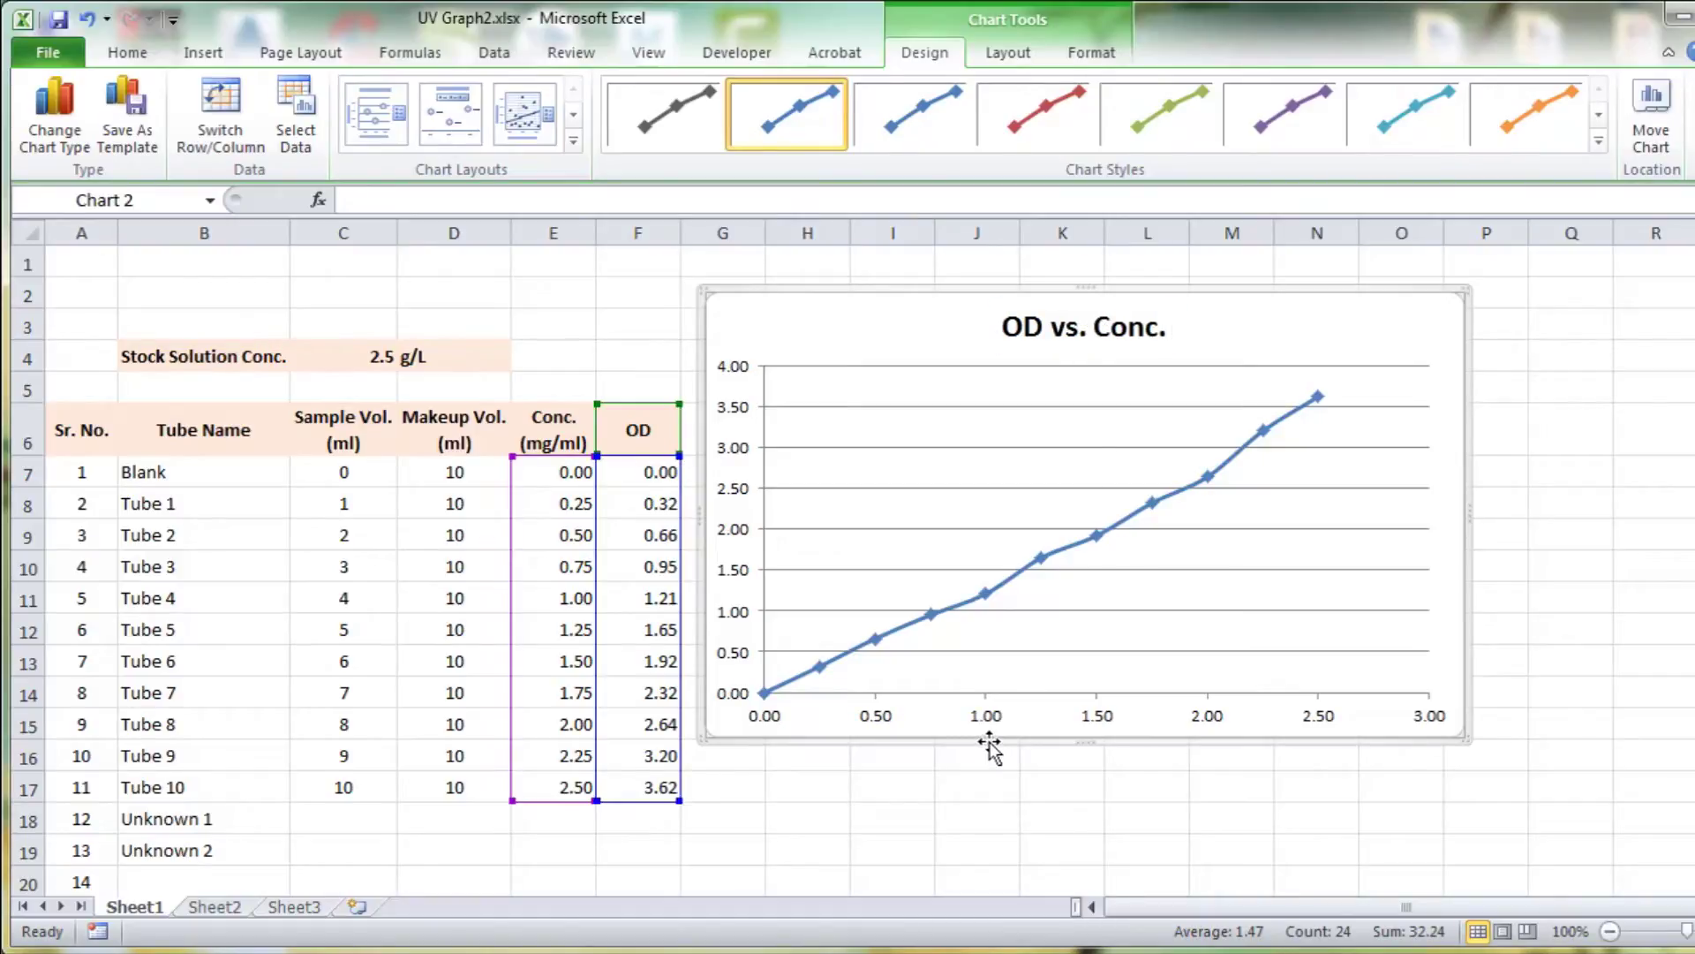
- Add a Title Below Axis for the horizontal axis reading 'OD'
{"action": "left_click", "coordinate": [996, 55]}
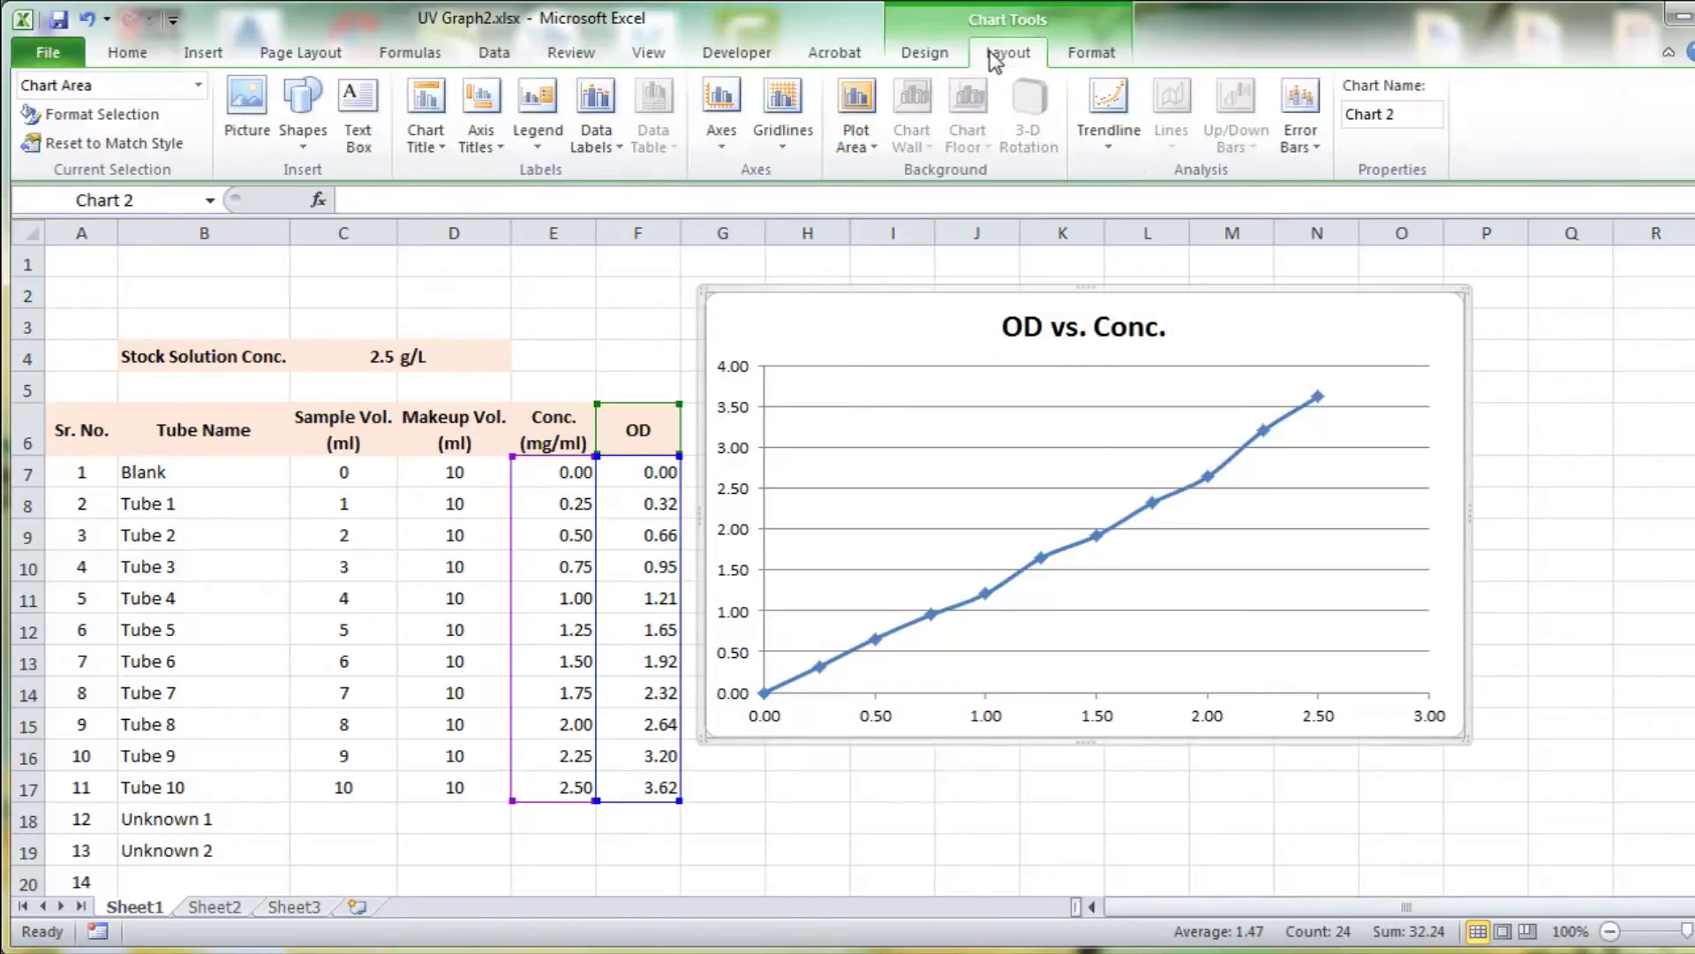
{"action": "left_click", "coordinate": [470, 143]}
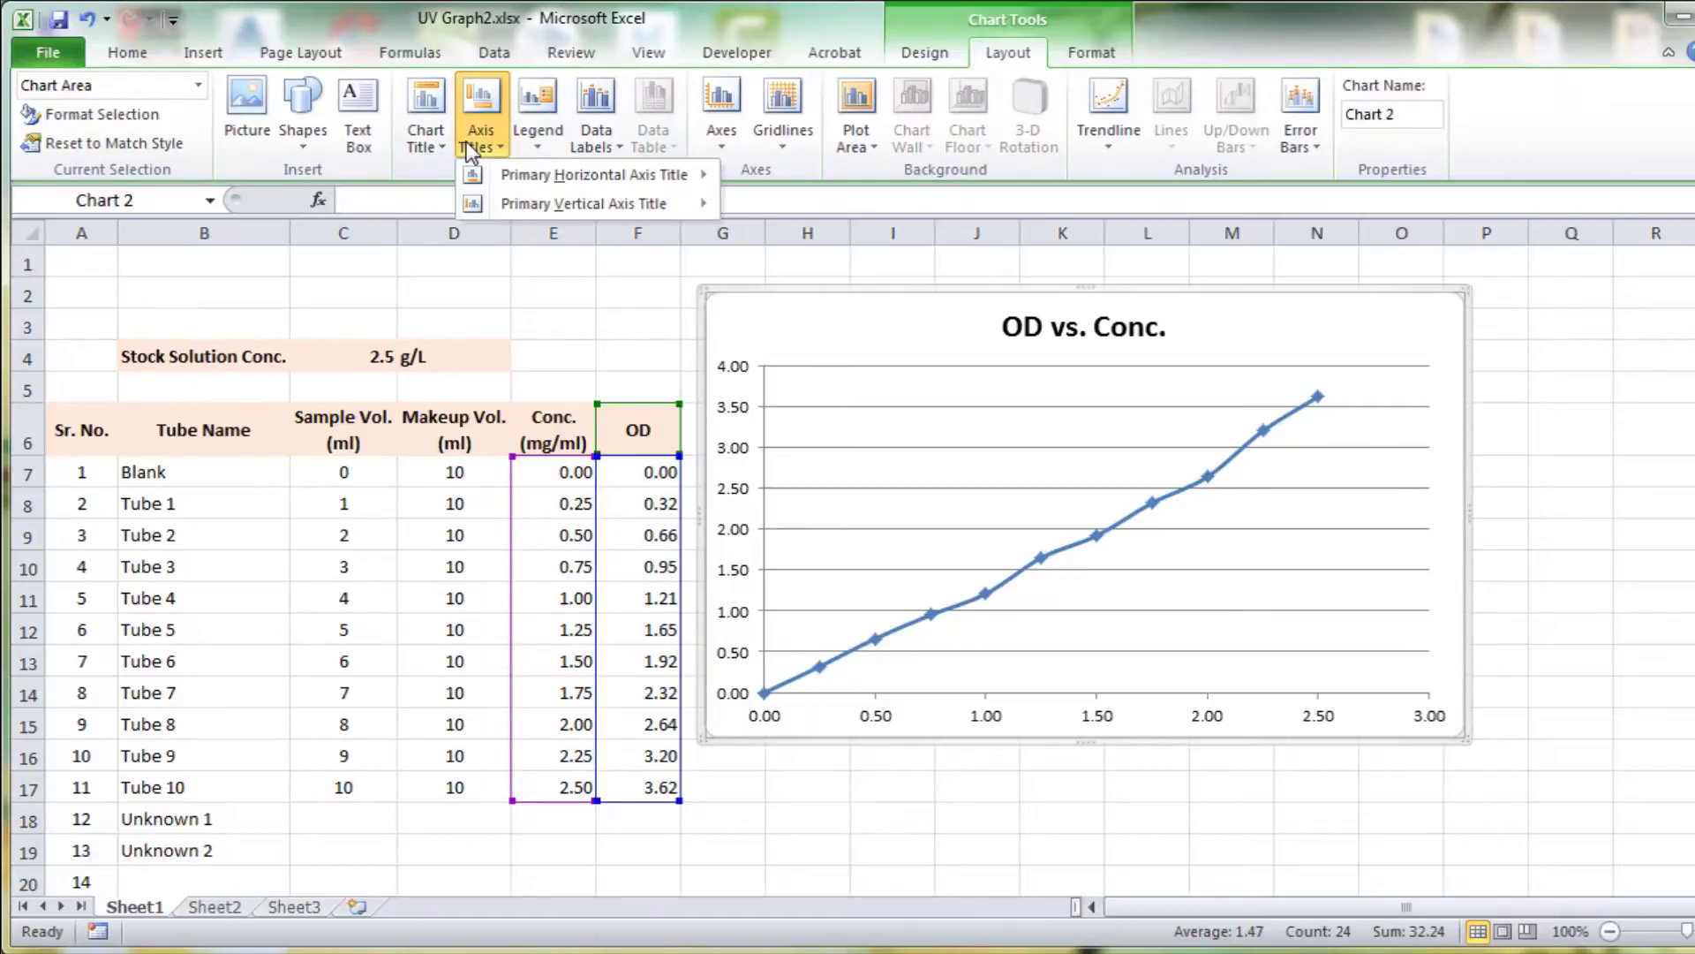
{"action": "mouse_move", "coordinate": [594, 175]}
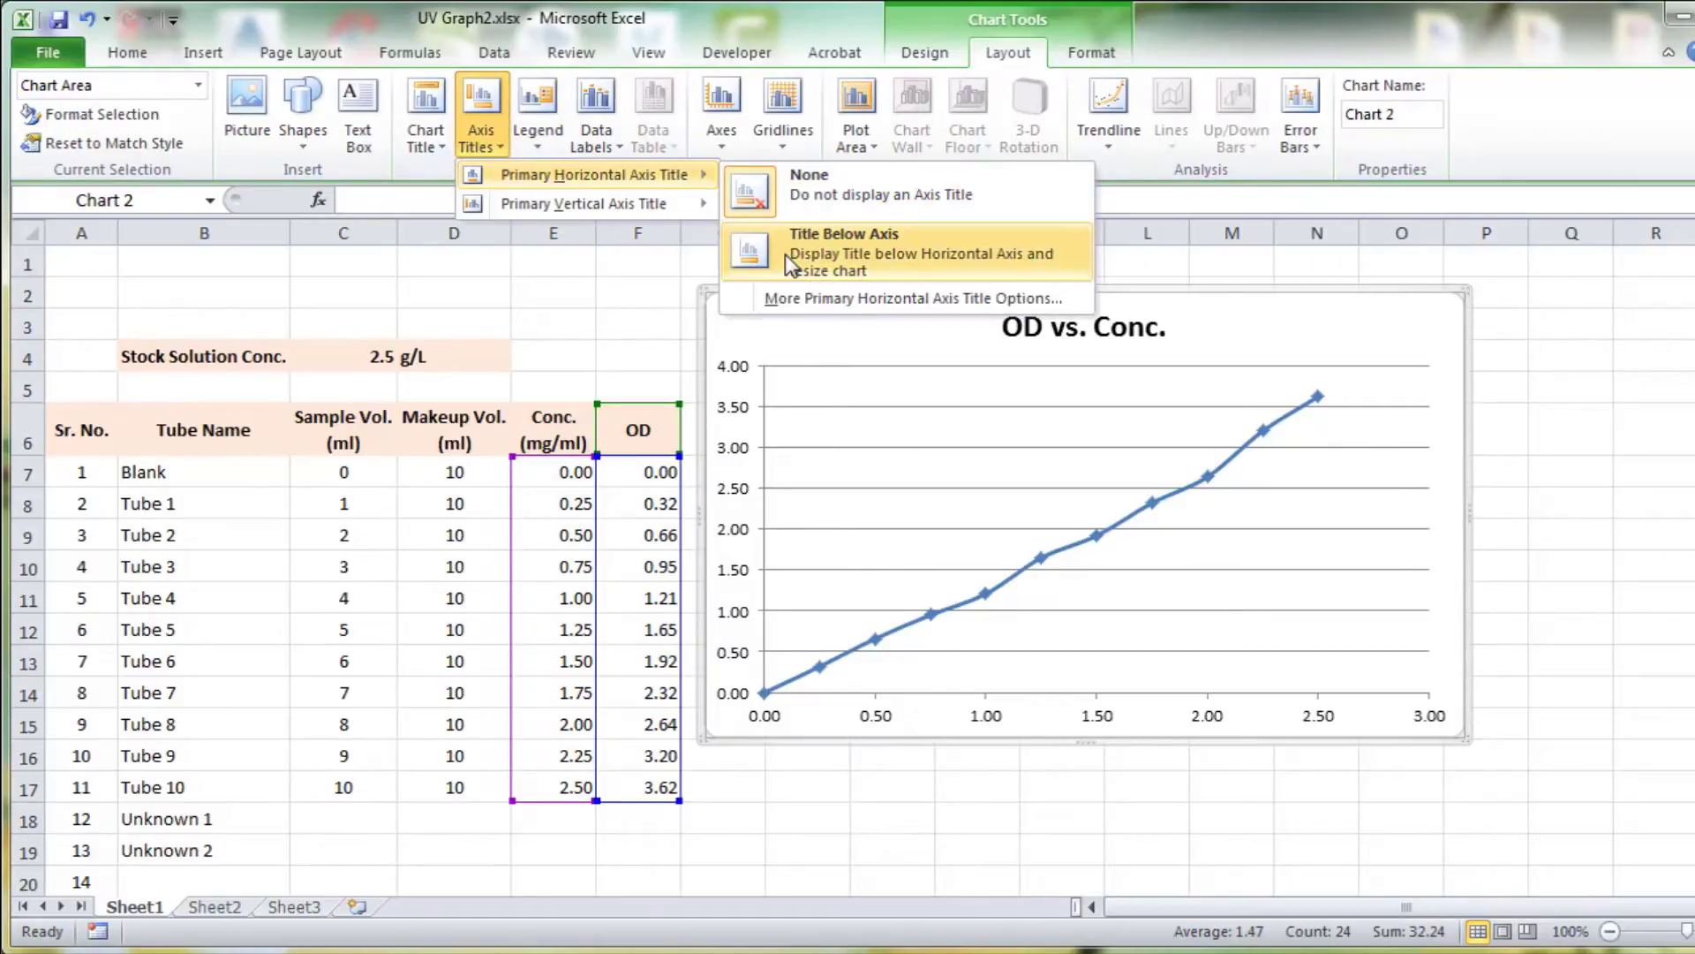
{"action": "left_click", "coordinate": [786, 254]}
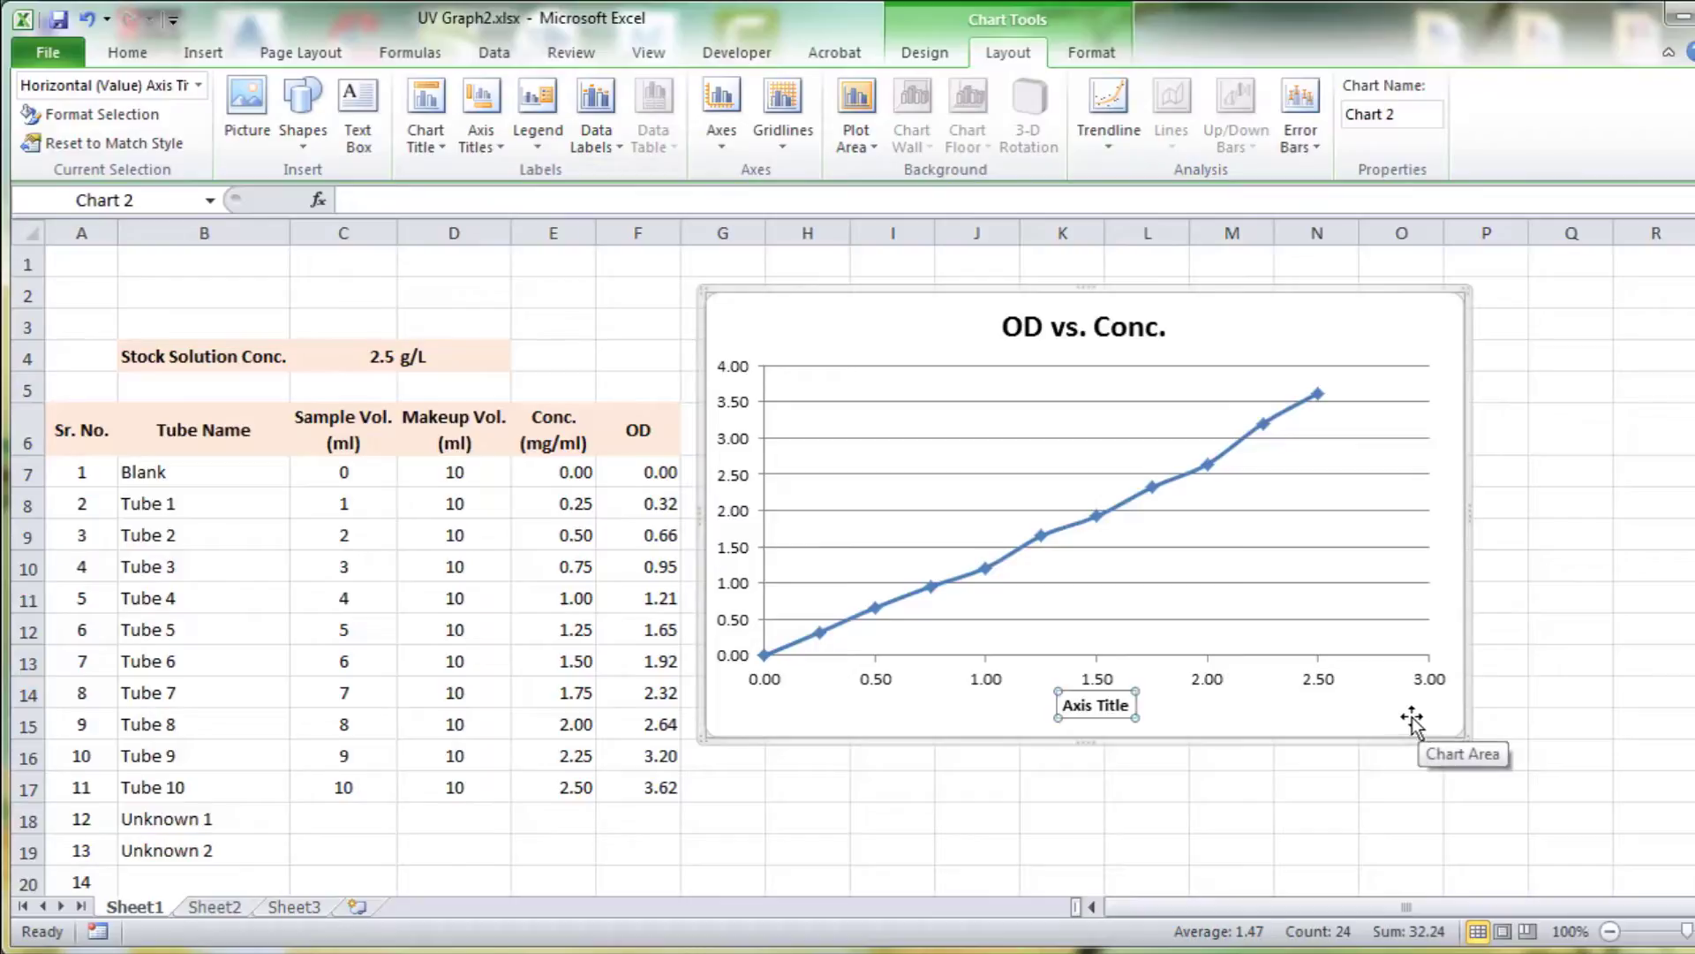
{"action": "type", "text": "OD"}
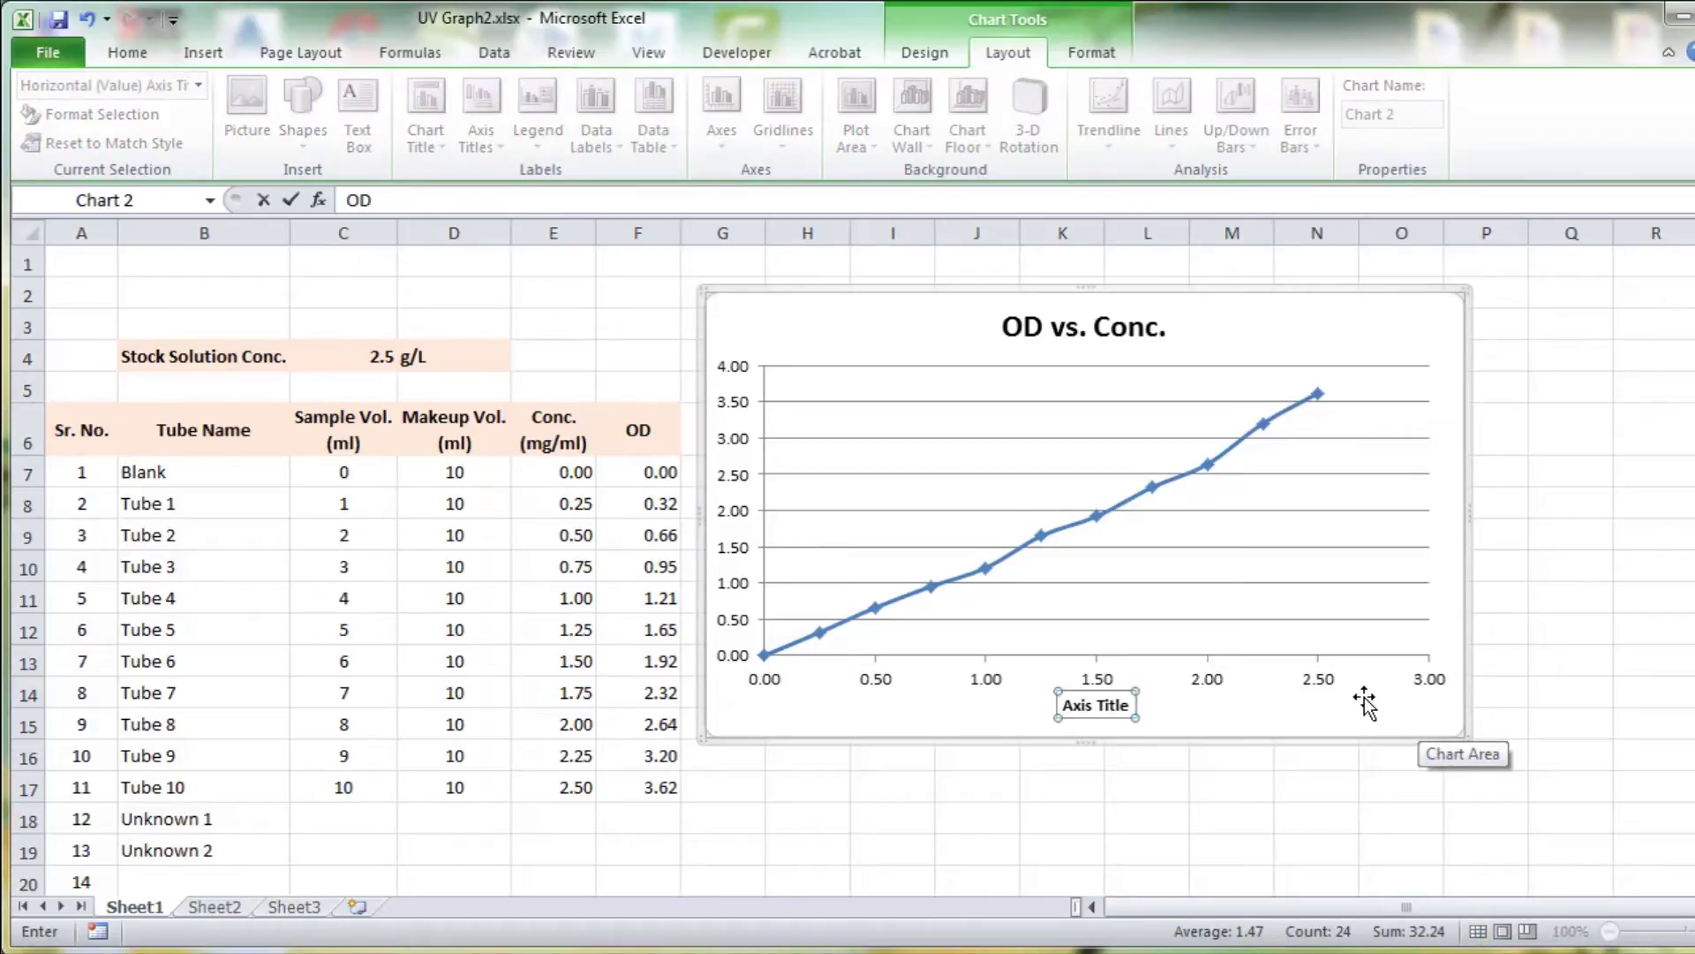
{"action": "key", "text": "Return"}
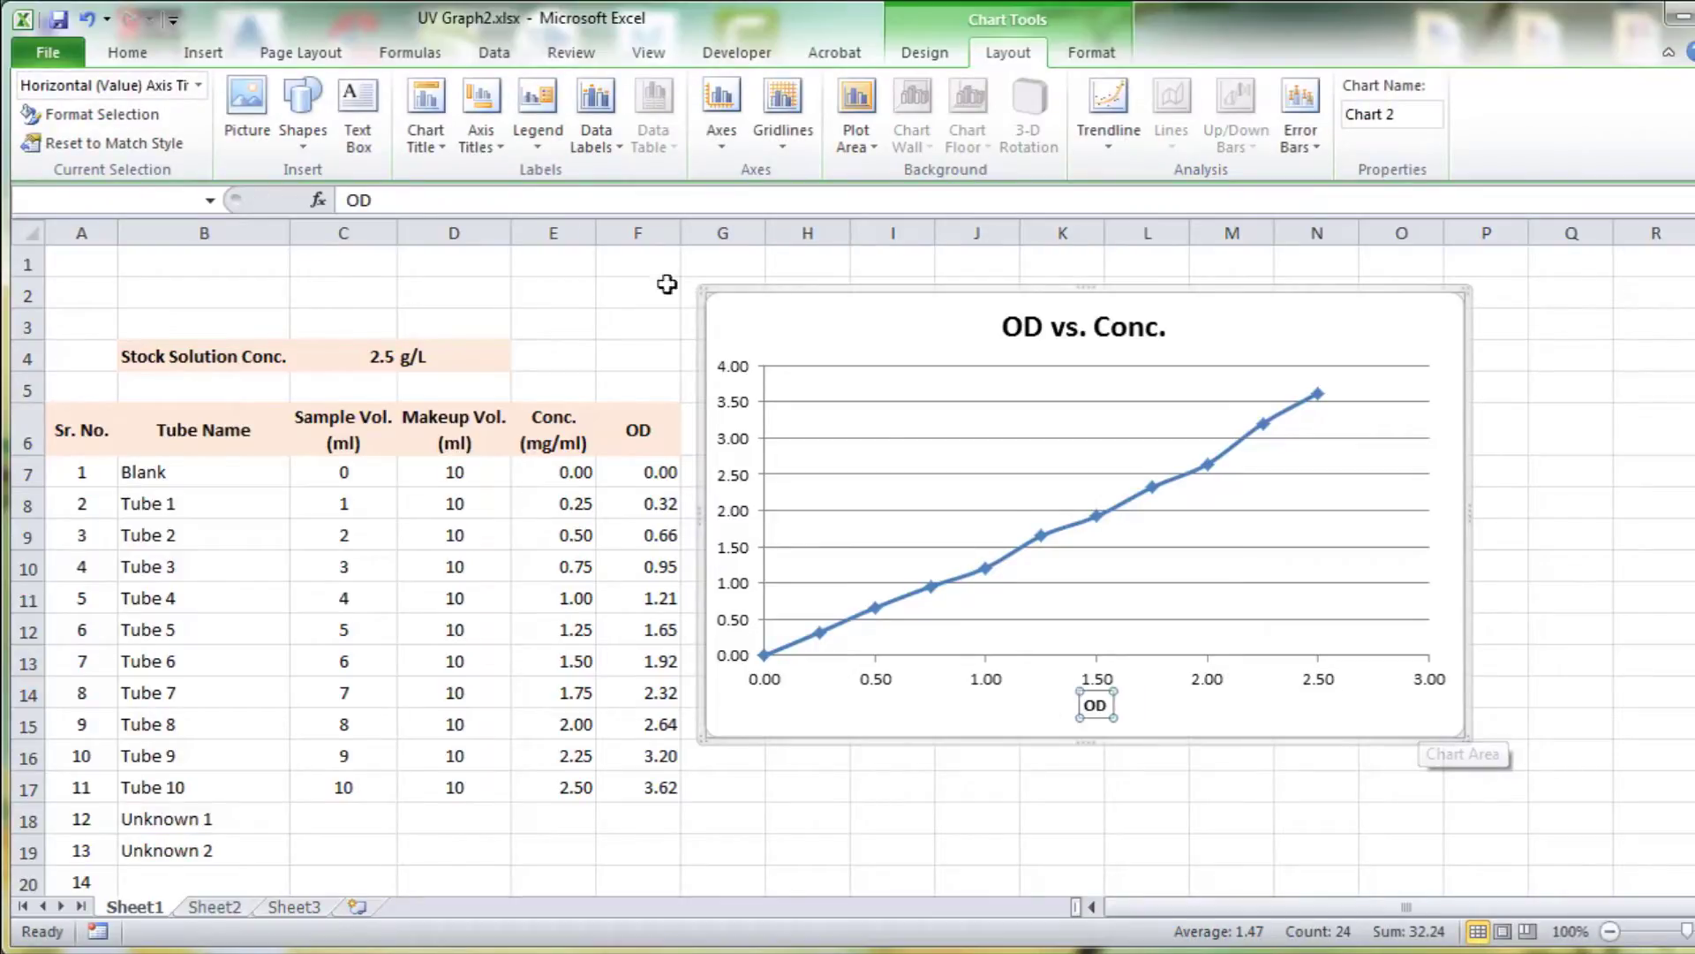
{"action": "left_click", "coordinate": [484, 150]}
{"action": "mouse_move", "coordinate": [582, 203]}
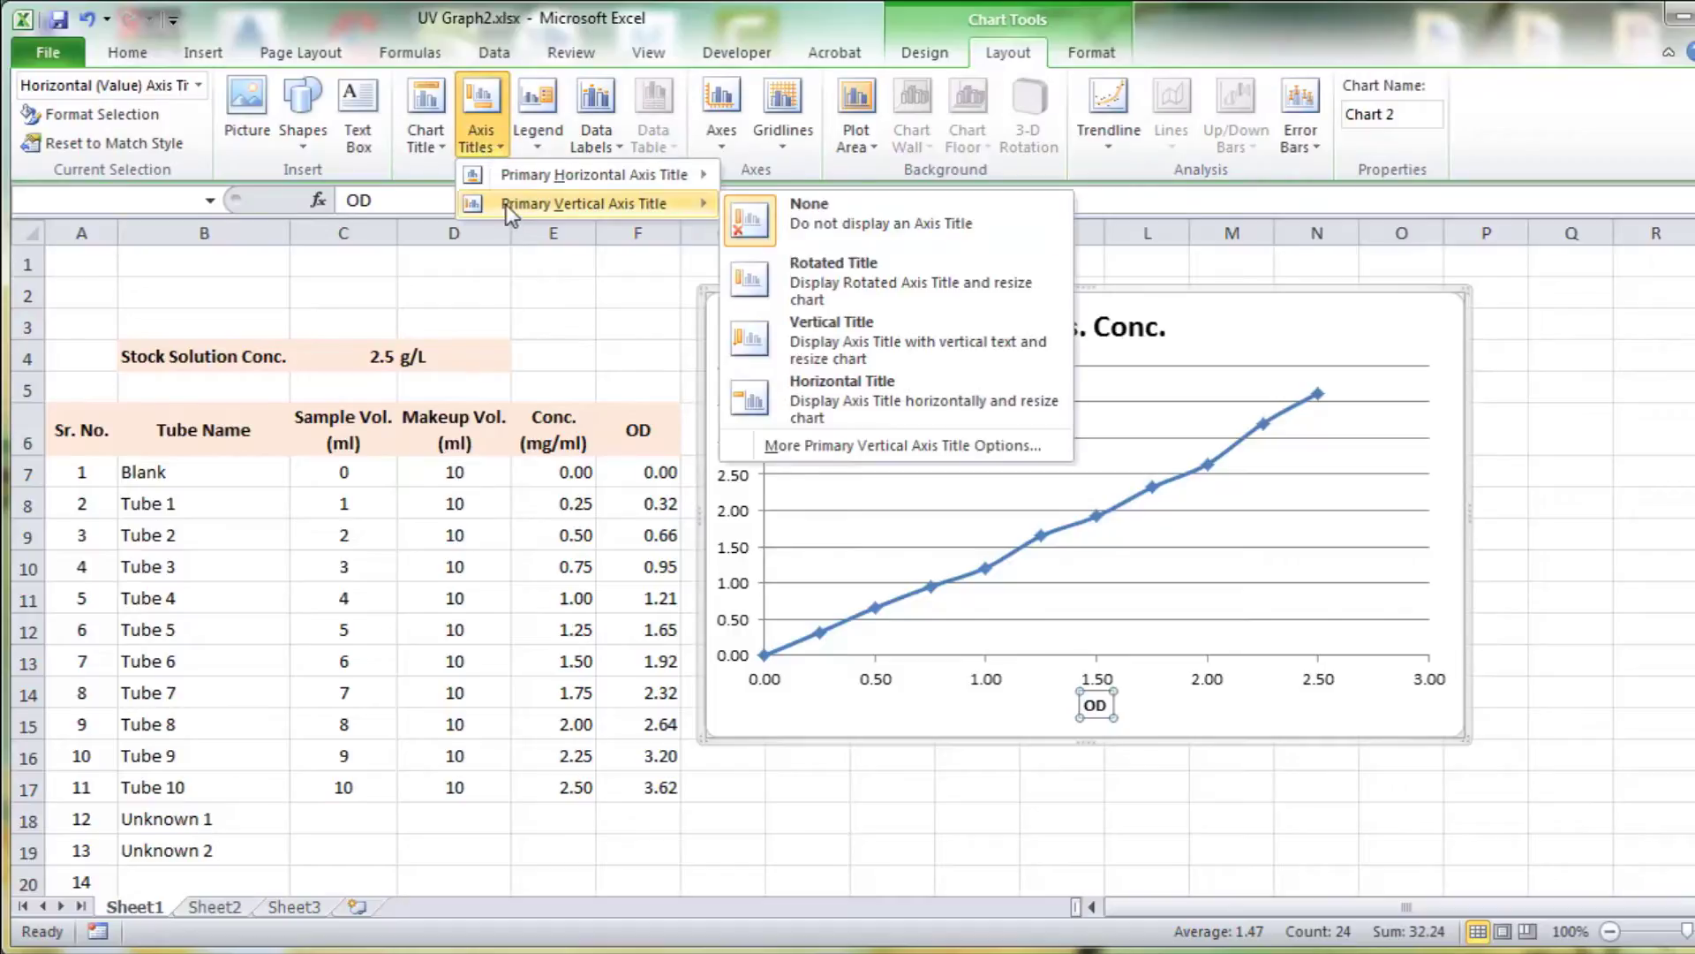
- Add a rotated vertical axis title reading 'OD'
{"action": "left_click", "coordinate": [784, 300]}
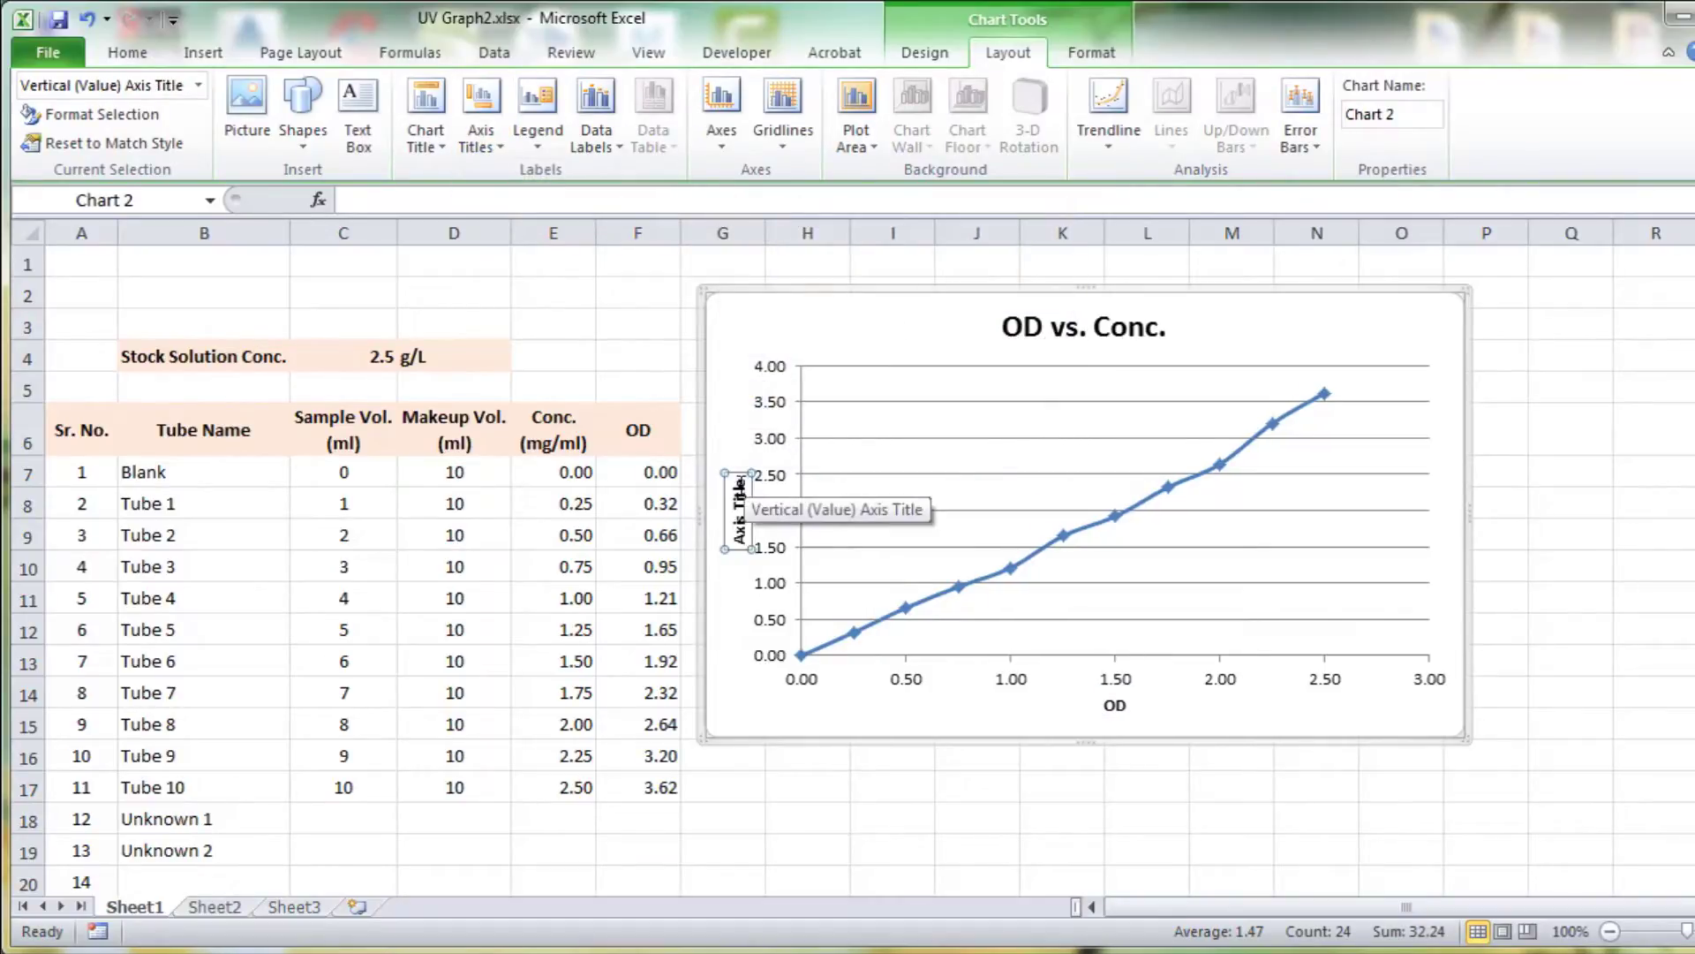
{"action": "left_click_drag", "start_coordinate": [740, 486], "coordinate": [740, 538]}
{"action": "mouse_move", "coordinate": [800, 655]}
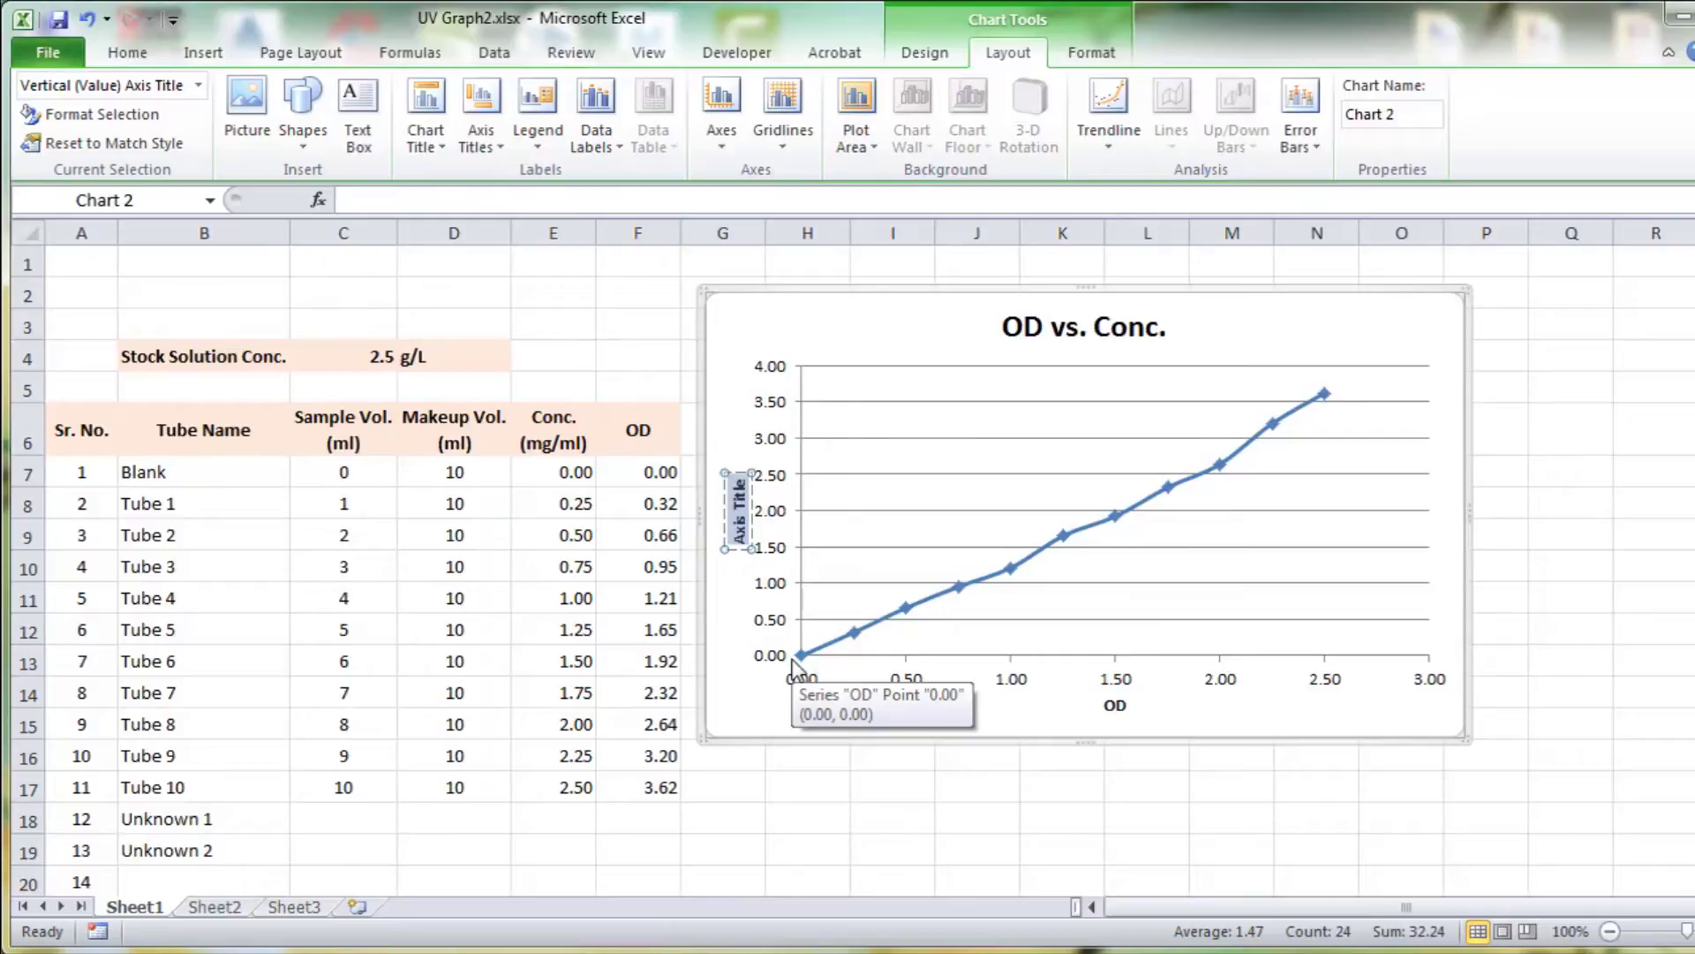
{"action": "type", "text": "OD"}
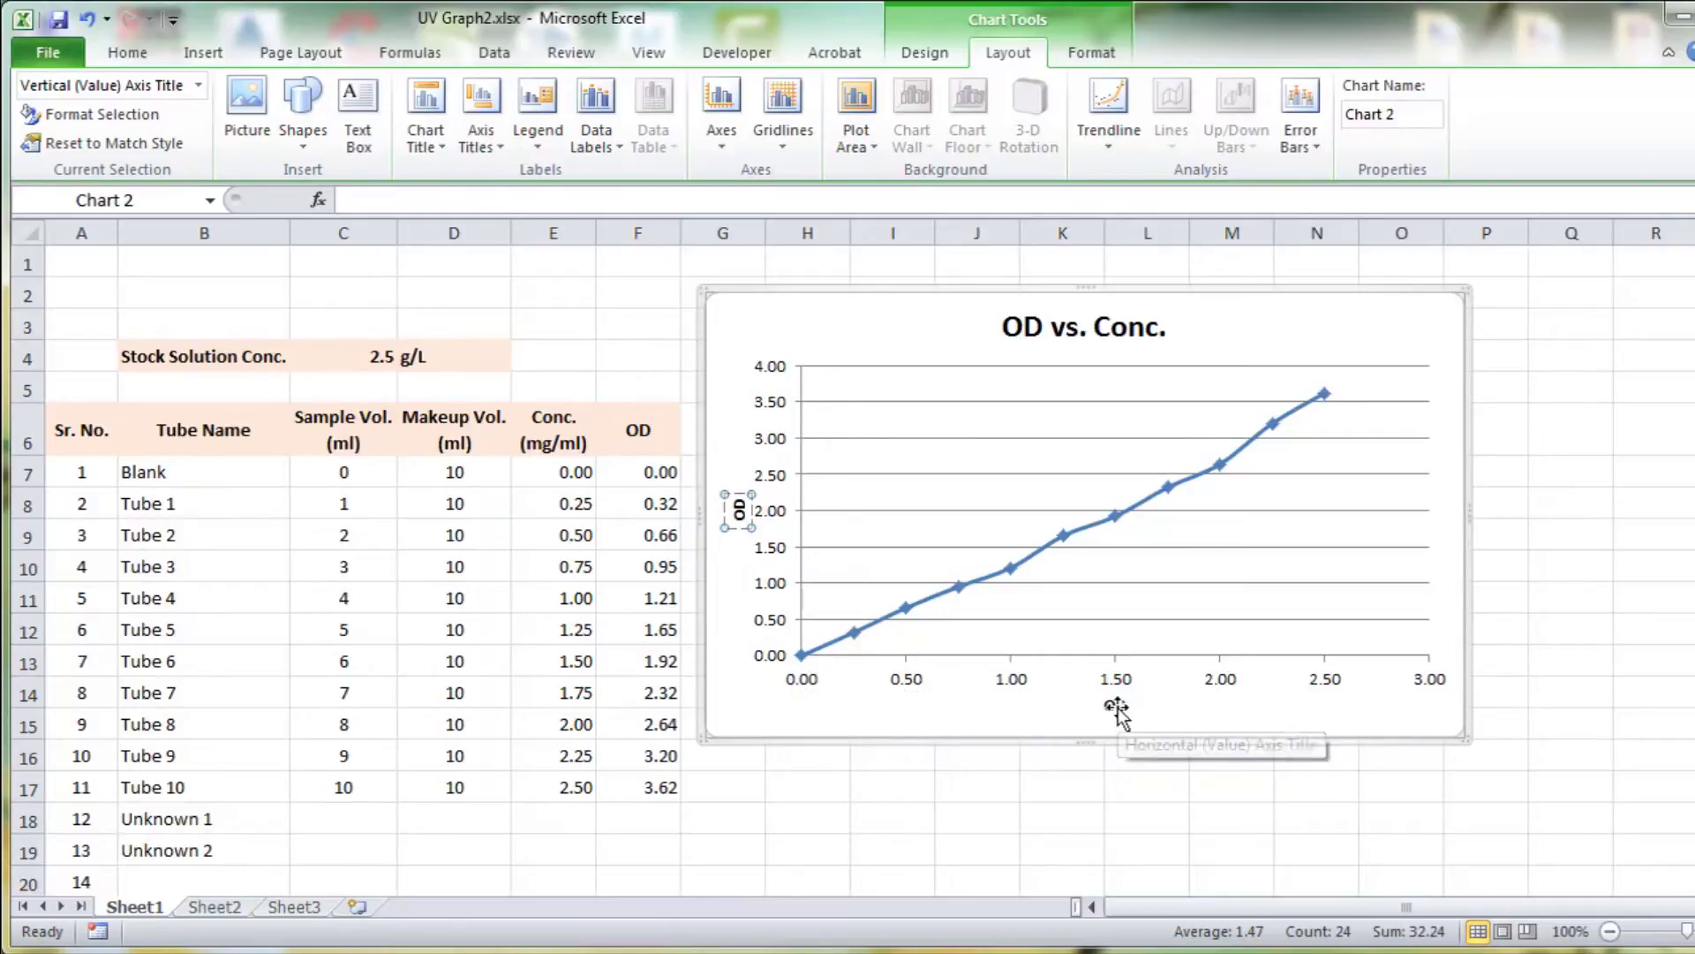
- Change the horizontal axis title text to 'Conc.'
{"action": "left_click", "coordinate": [1115, 706]}
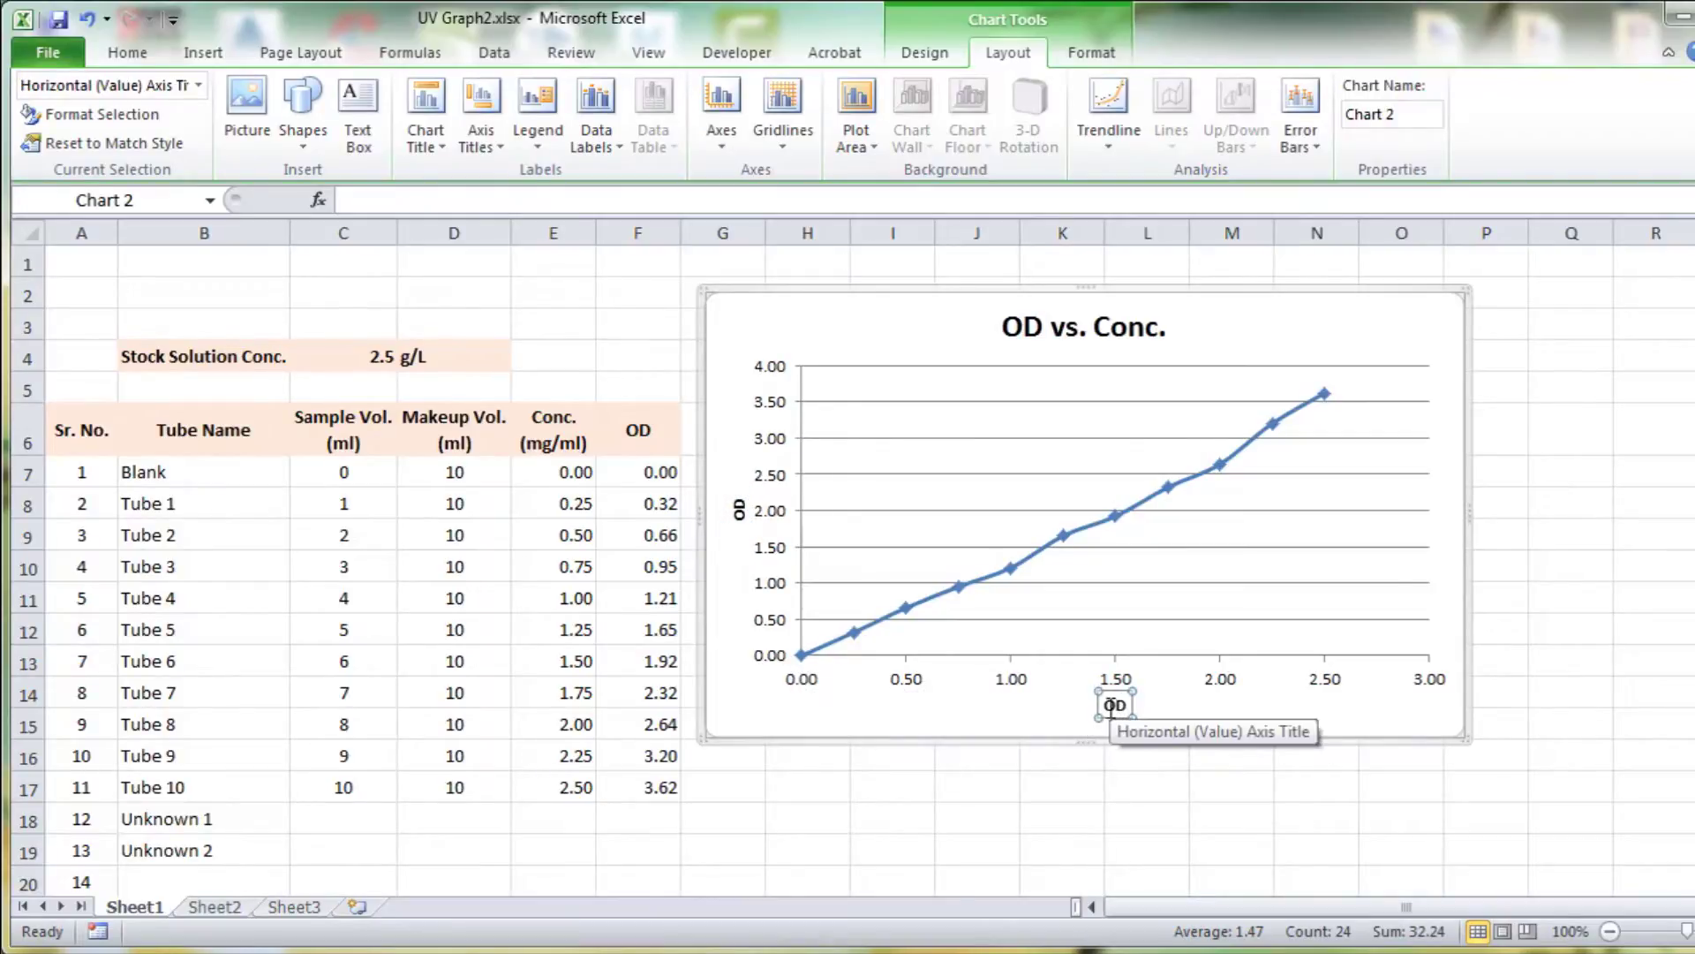
{"action": "double_click", "coordinate": [1114, 706]}
{"action": "type", "text": "Conc."}
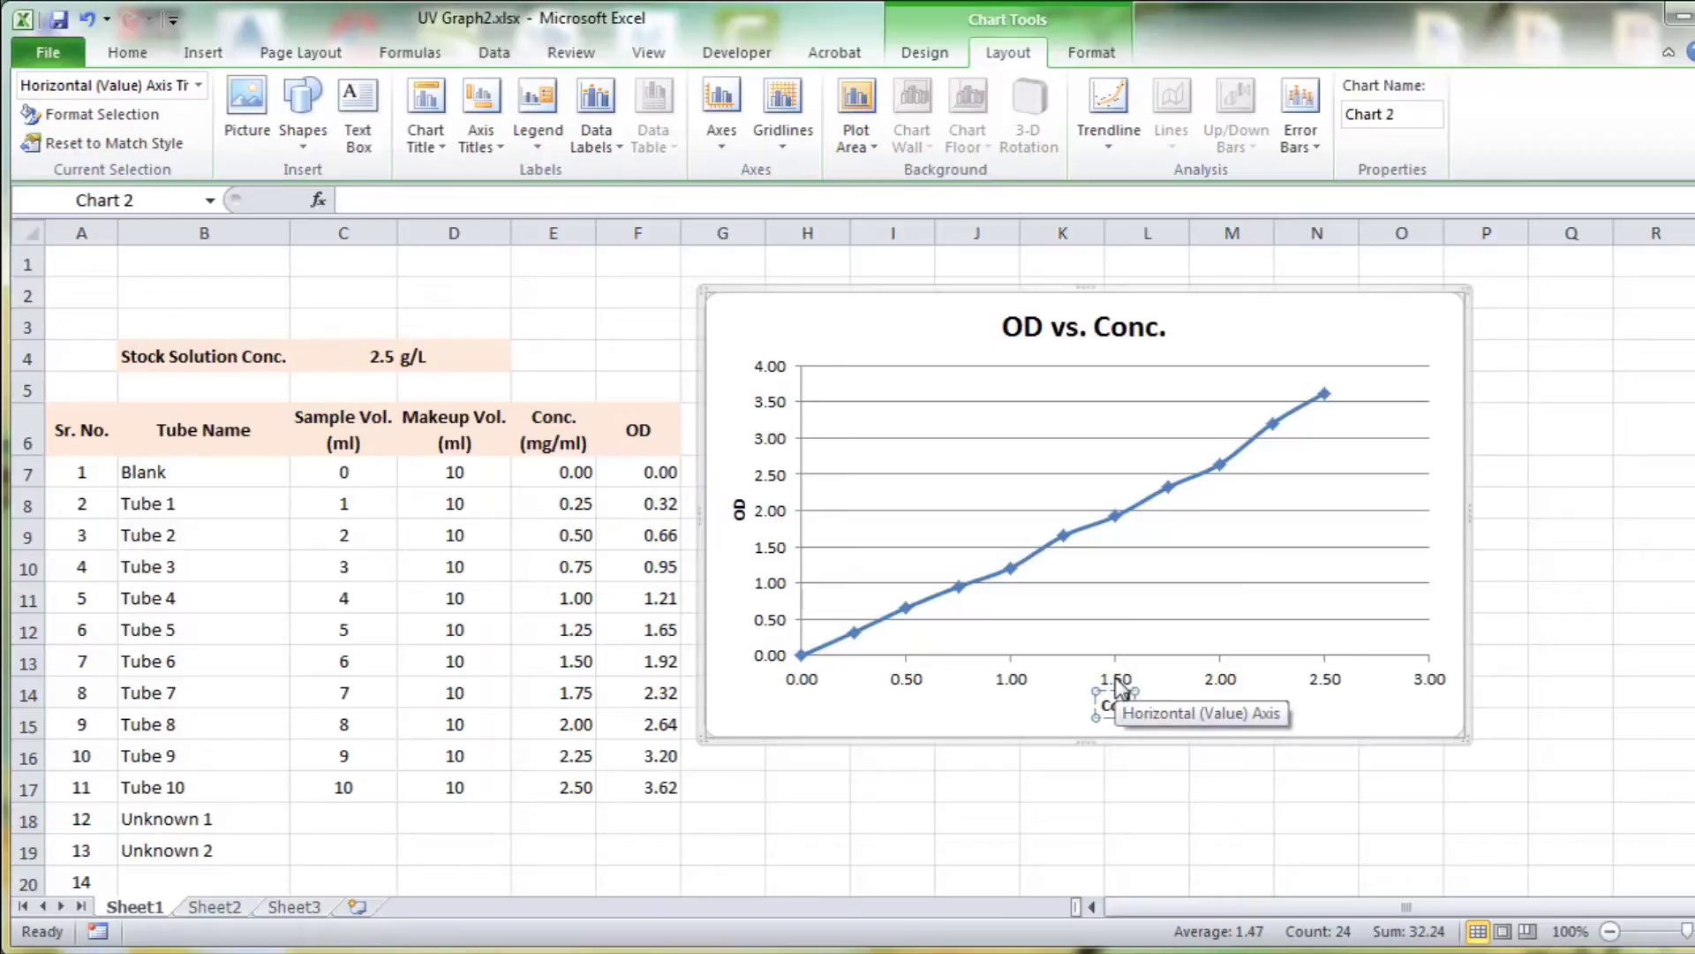
{"action": "left_click", "coordinate": [1183, 790]}
{"action": "left_click", "coordinate": [1130, 722]}
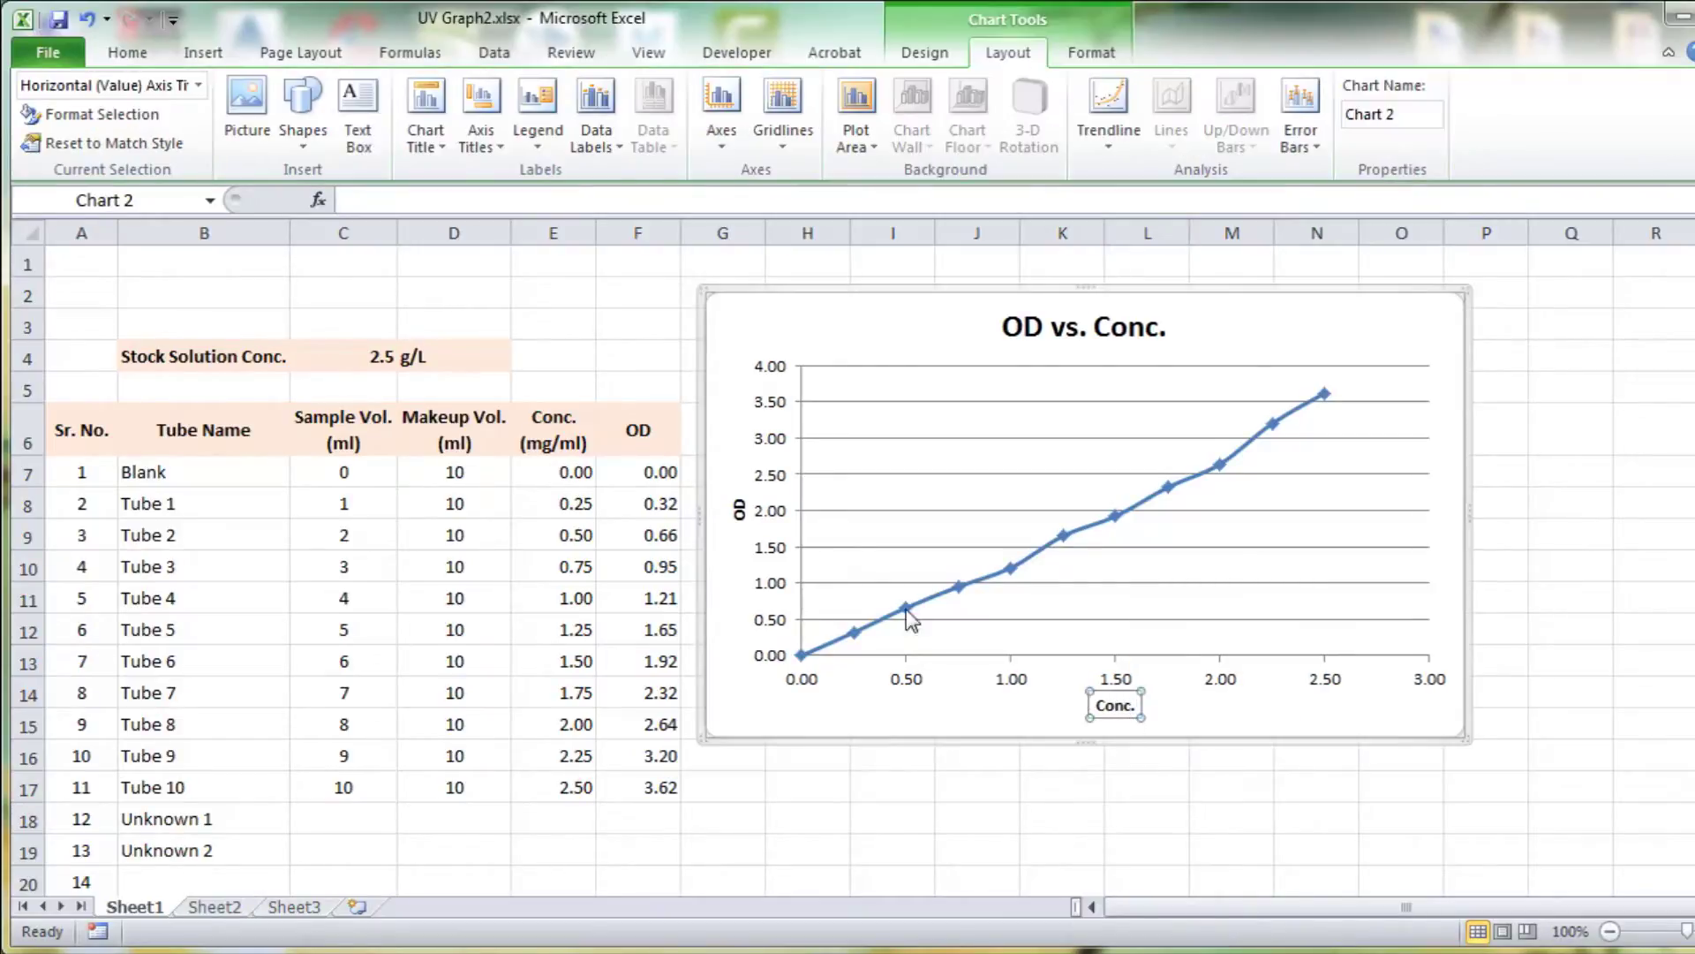
{"action": "left_click", "coordinate": [738, 519]}
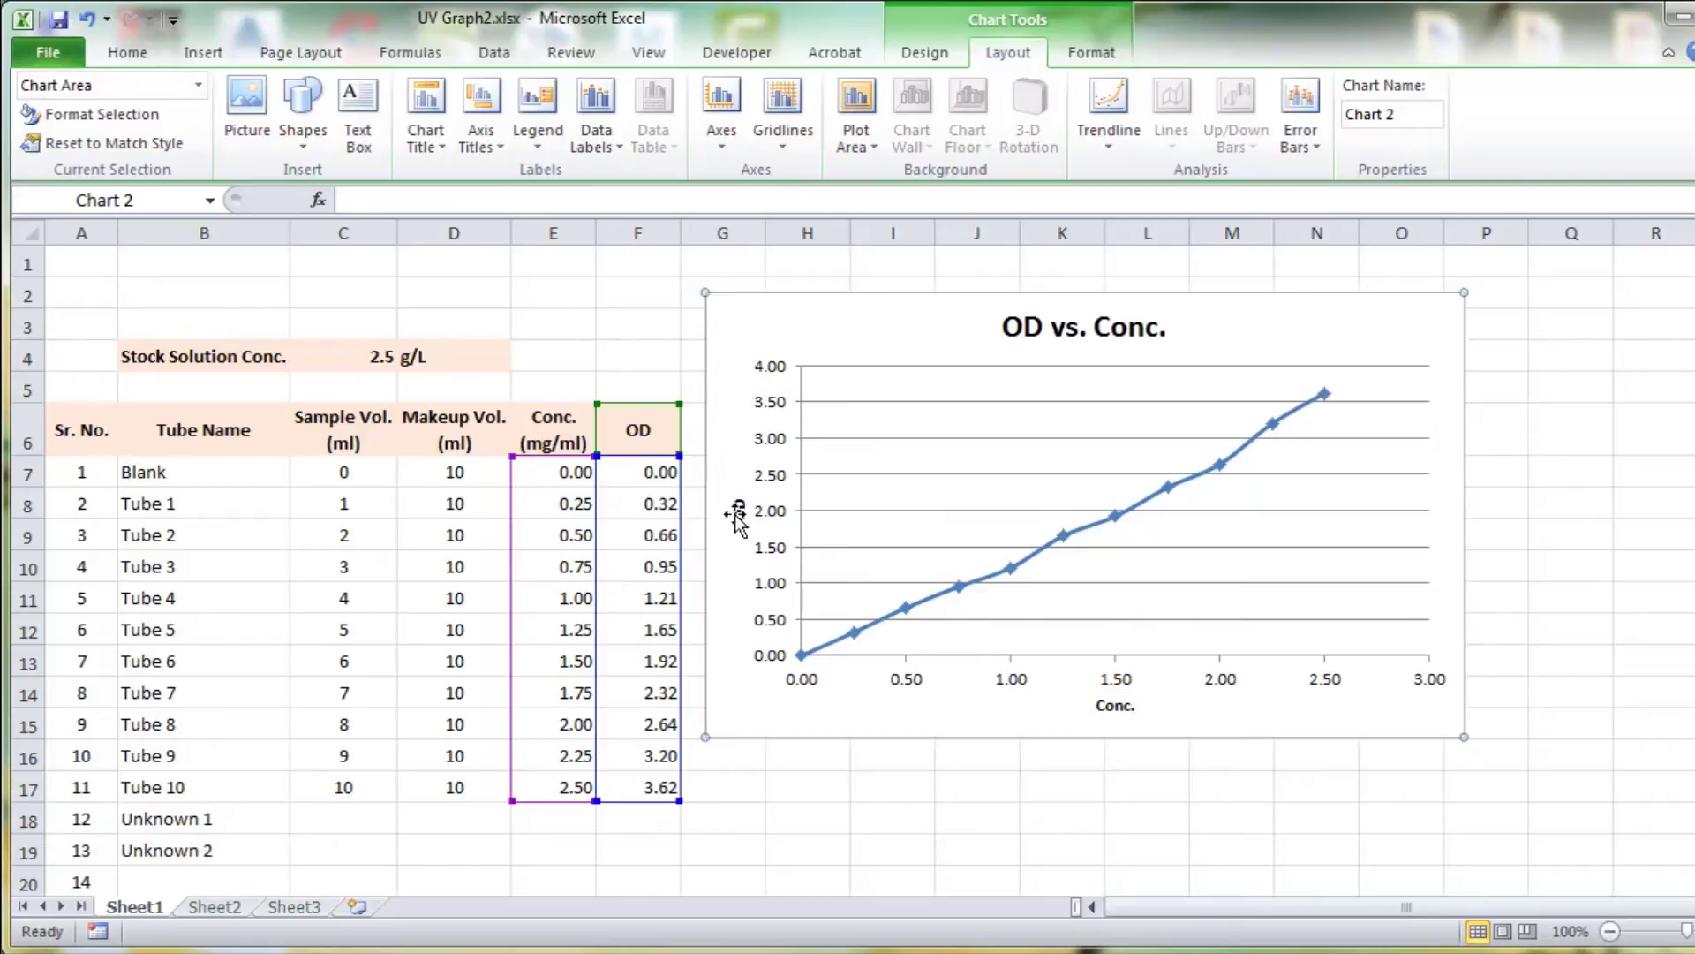
- Enlarge the Conc. and OD axis titles to 11 pt and shift the chart right and down
{"action": "left_click", "coordinate": [1115, 705]}
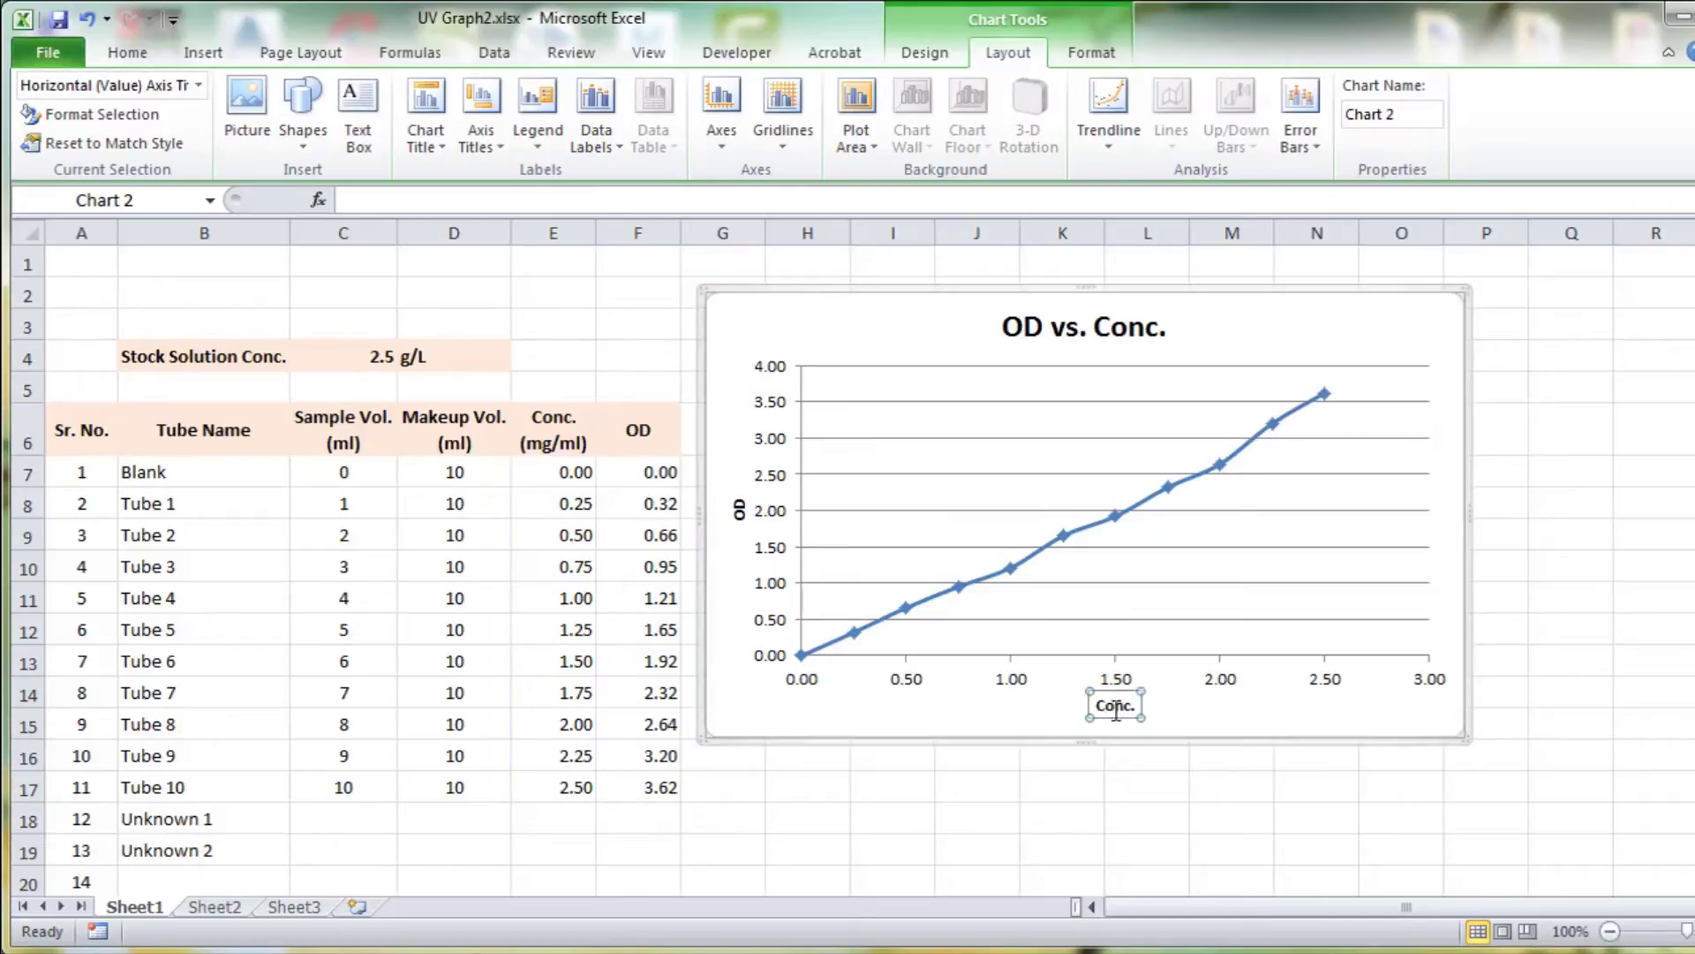
{"action": "left_click", "coordinate": [127, 52]}
{"action": "left_click", "coordinate": [439, 97]}
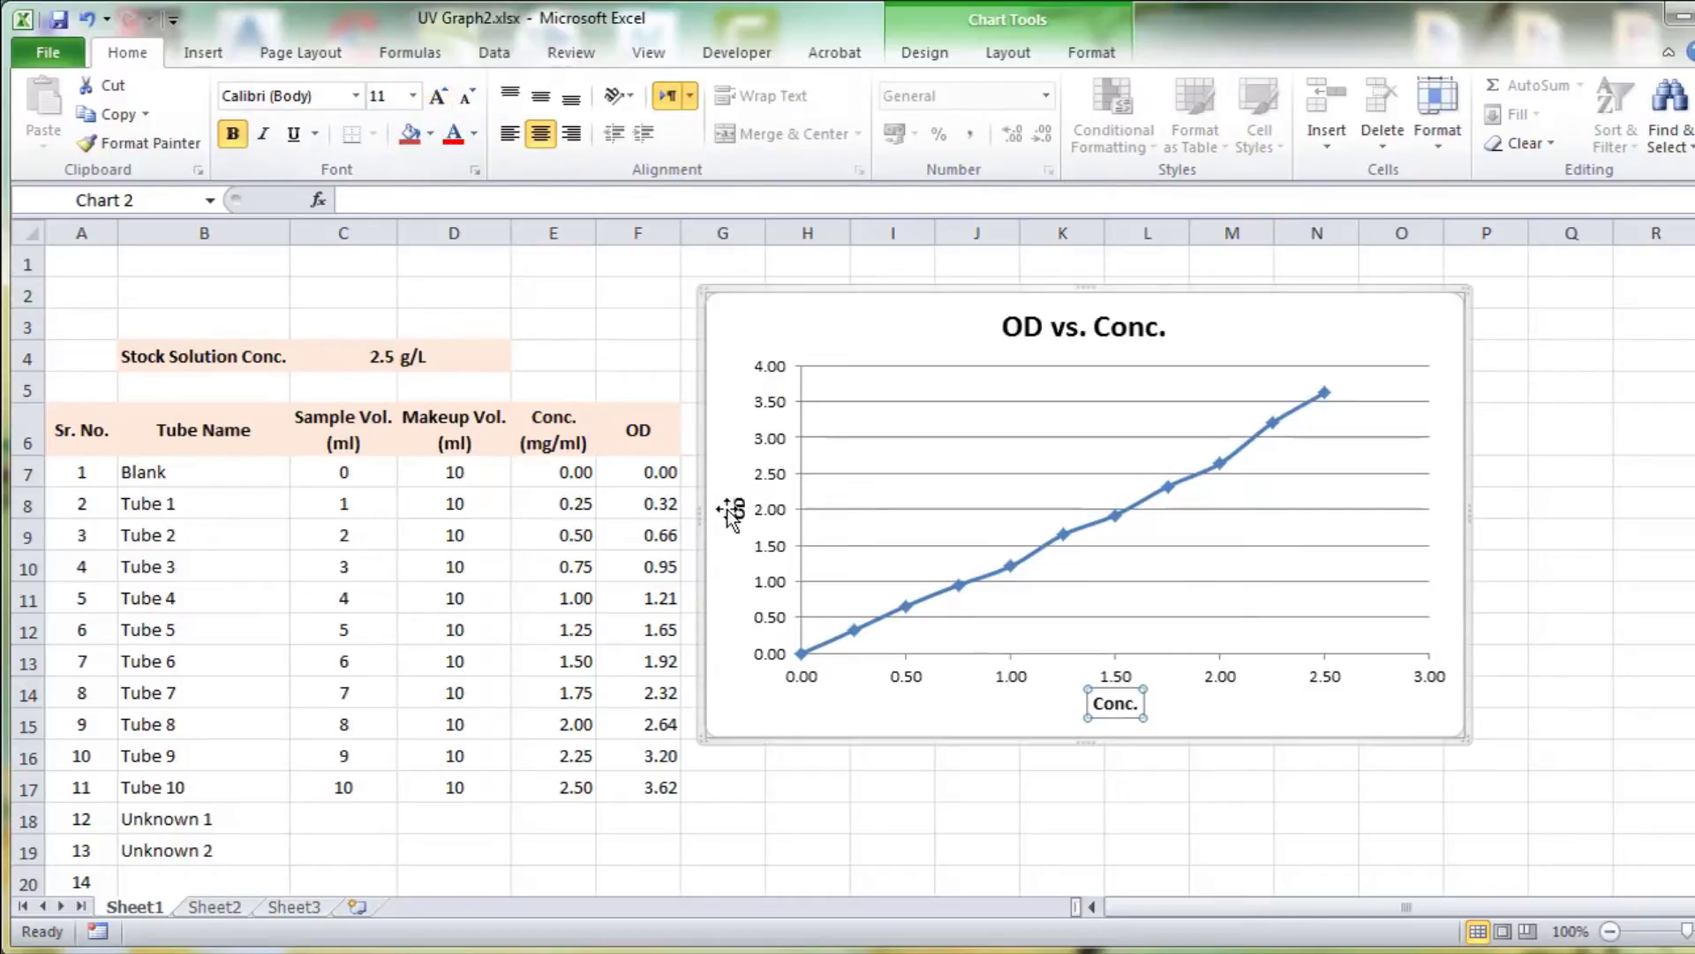
{"action": "left_click", "coordinate": [740, 509]}
{"action": "left_click", "coordinate": [452, 97]}
{"action": "left_click", "coordinate": [452, 97]}
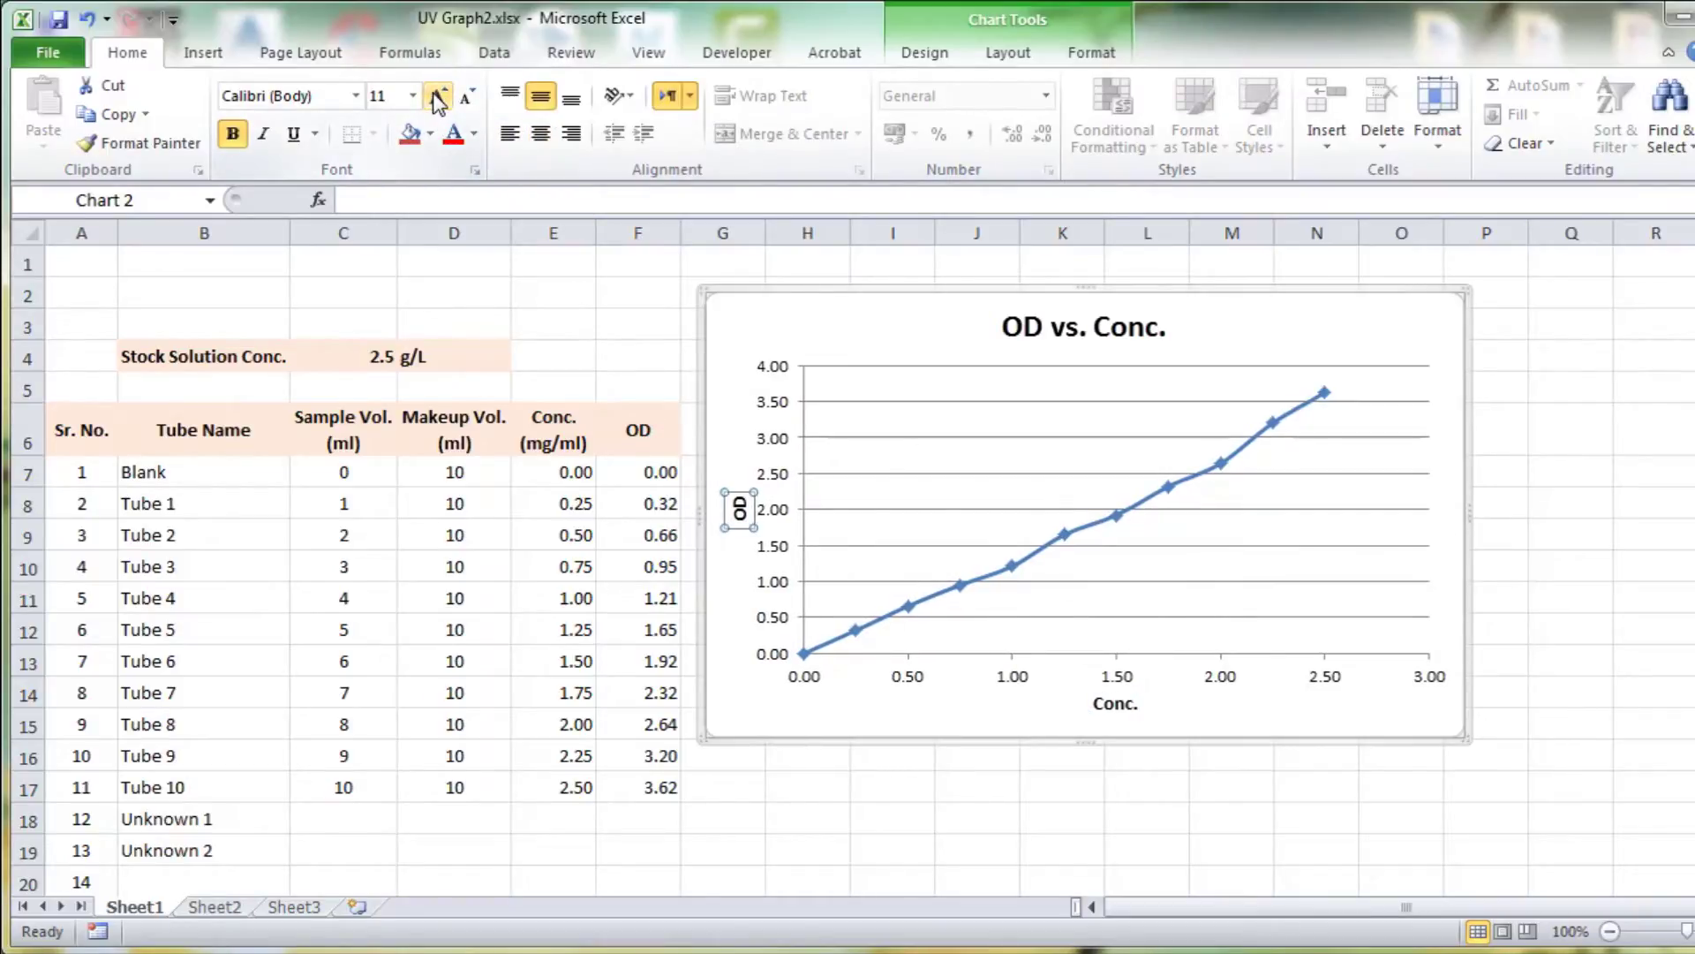
{"action": "left_click", "coordinate": [1400, 730]}
{"action": "left_click_drag", "start_coordinate": [1400, 730], "coordinate": [1502, 749]}
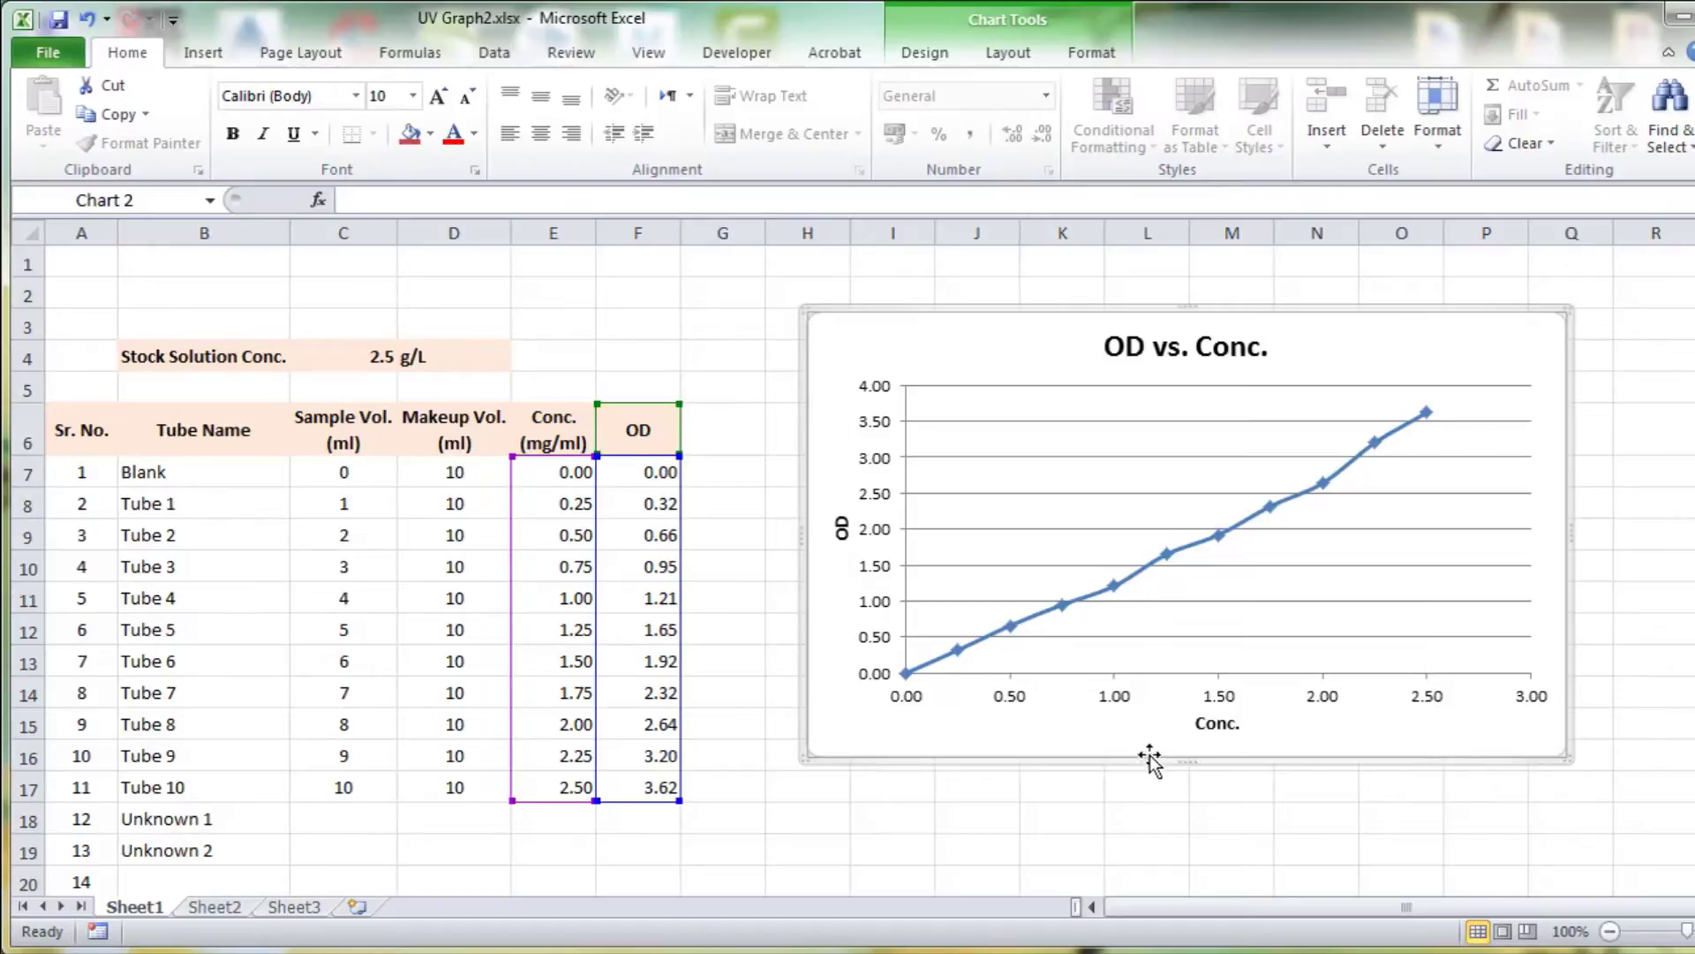
- Fix the horizontal axis maximum at 2.5 and stretch the chart's bottom edge downward
{"action": "left_click", "coordinate": [1020, 57]}
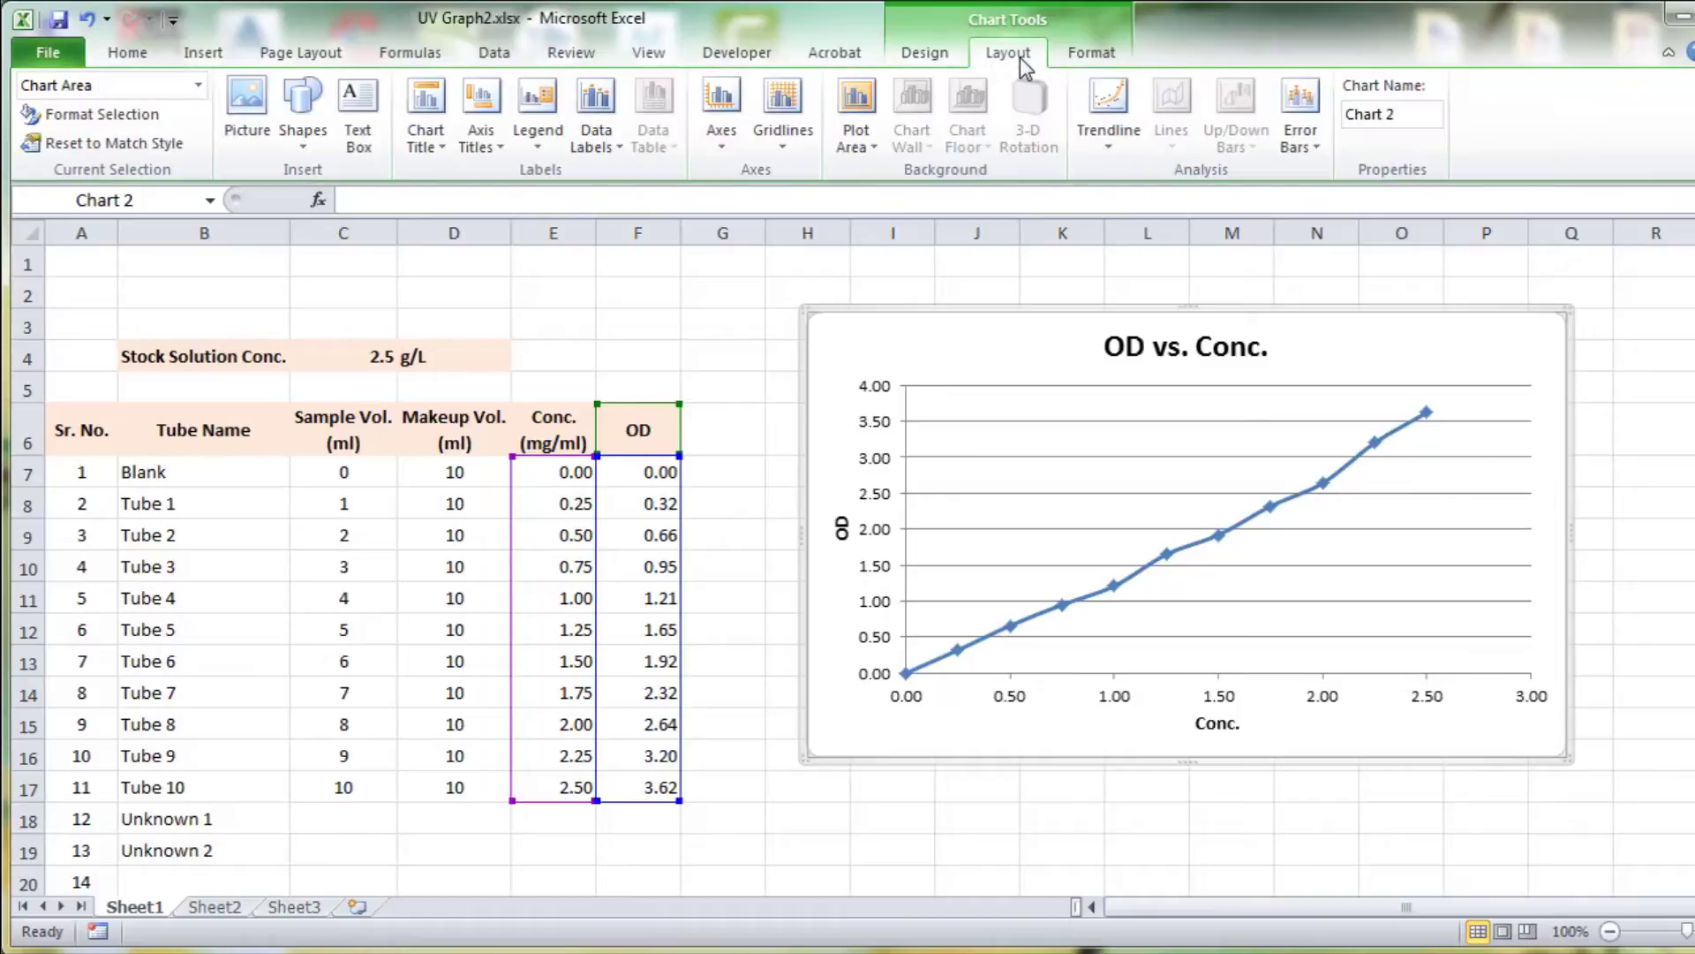
{"action": "left_click", "coordinate": [726, 145]}
{"action": "mouse_move", "coordinate": [818, 174]}
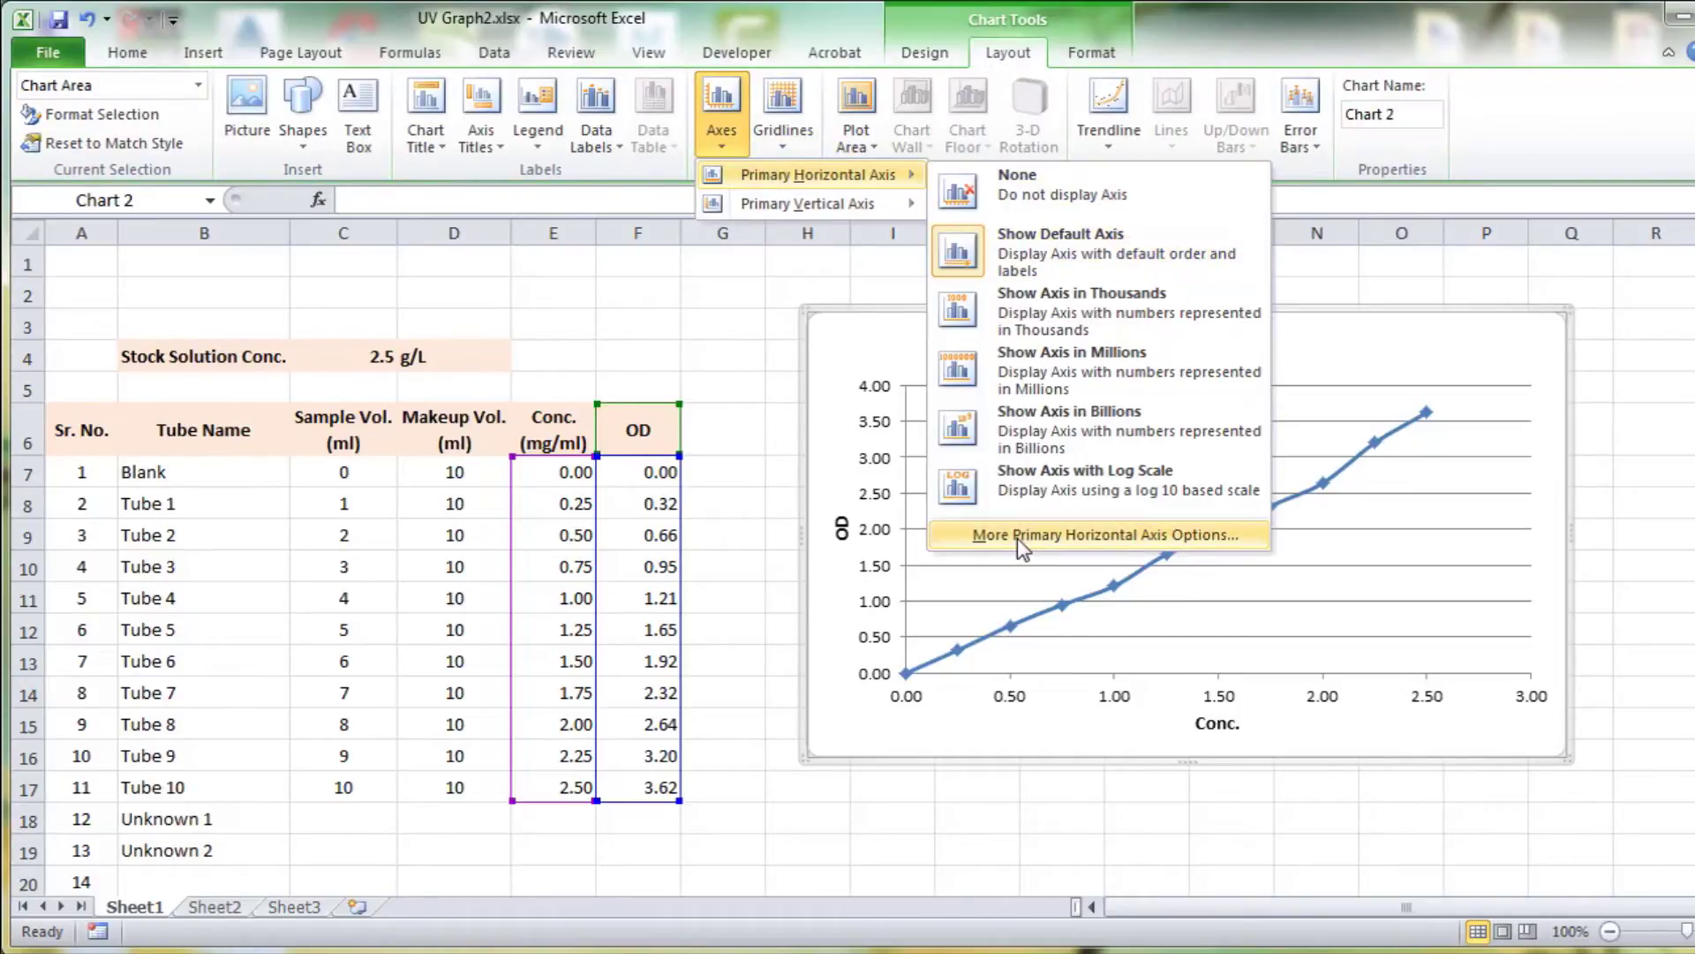
{"action": "left_click", "coordinate": [1017, 535]}
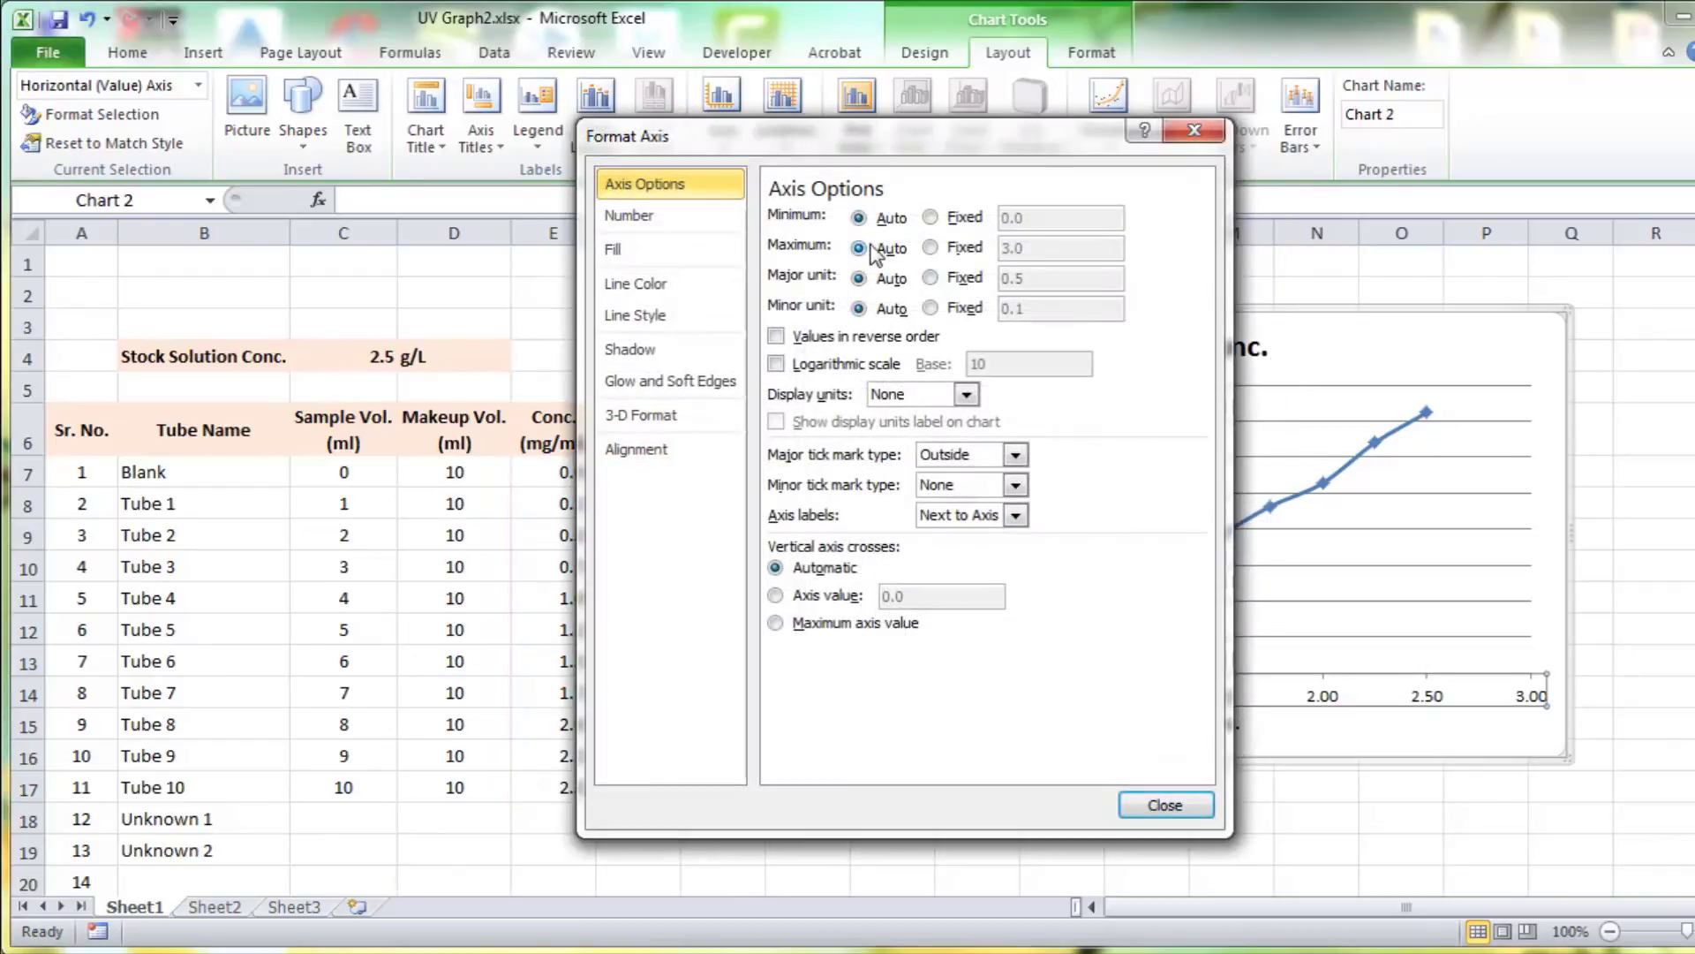
{"action": "left_click", "coordinate": [931, 248]}
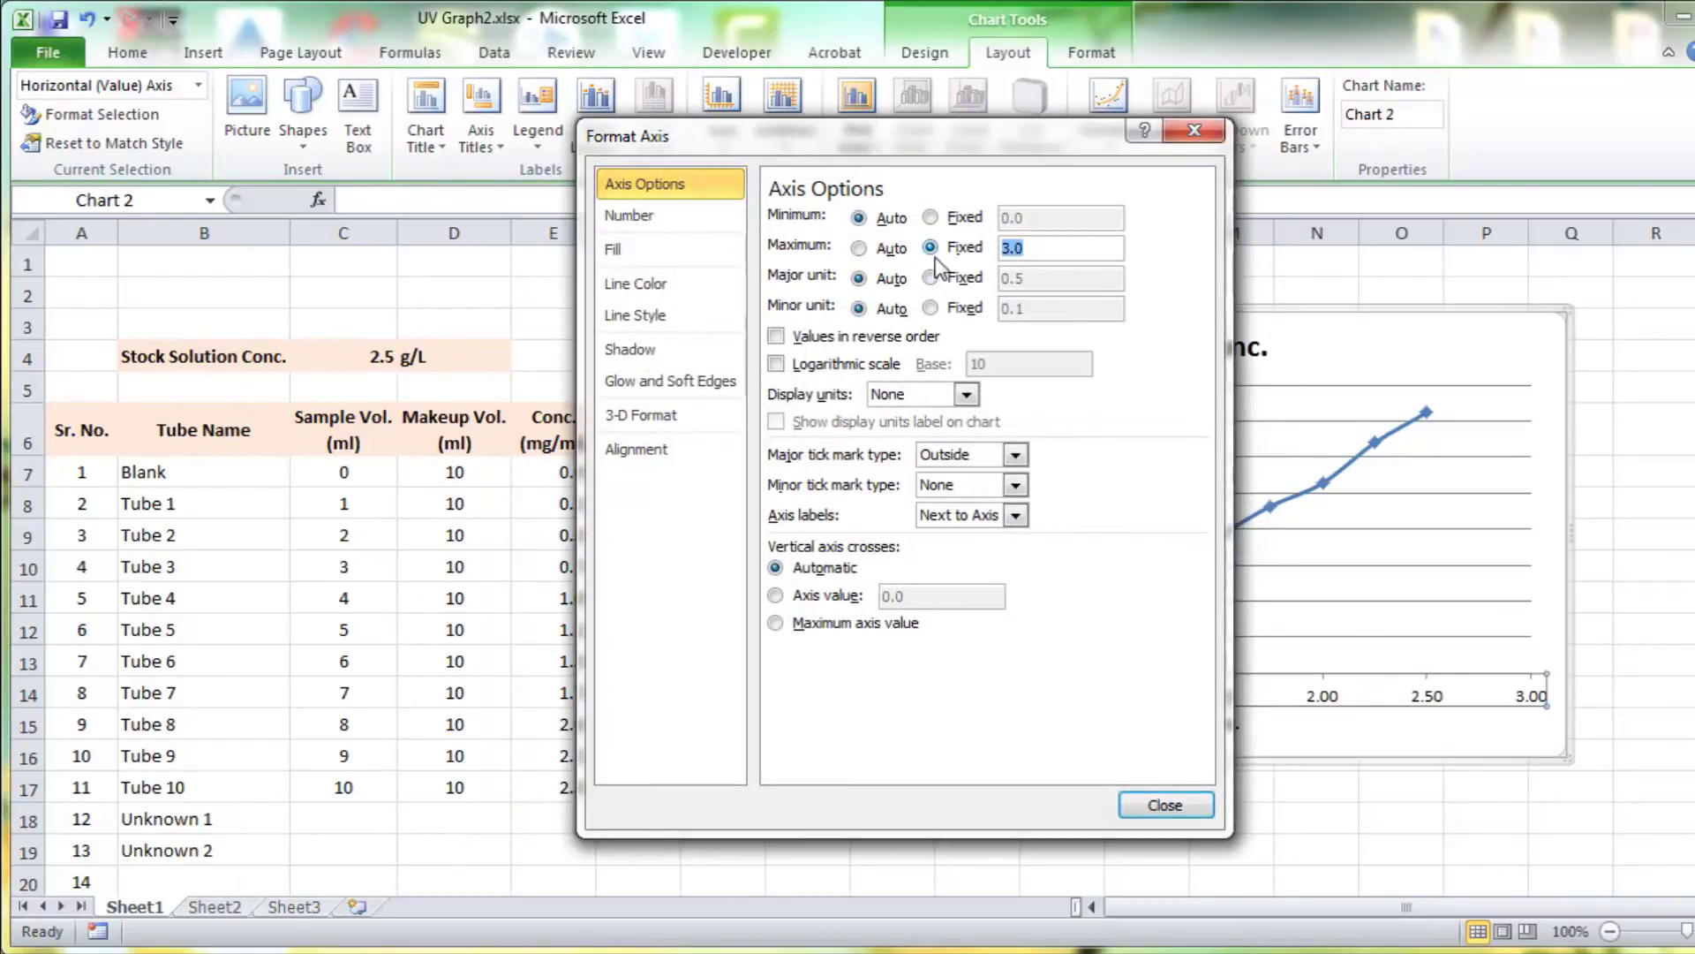
{"action": "left_click", "coordinate": [1047, 256]}
{"action": "type", "text": "2.5"}
{"action": "left_click", "coordinate": [1143, 804]}
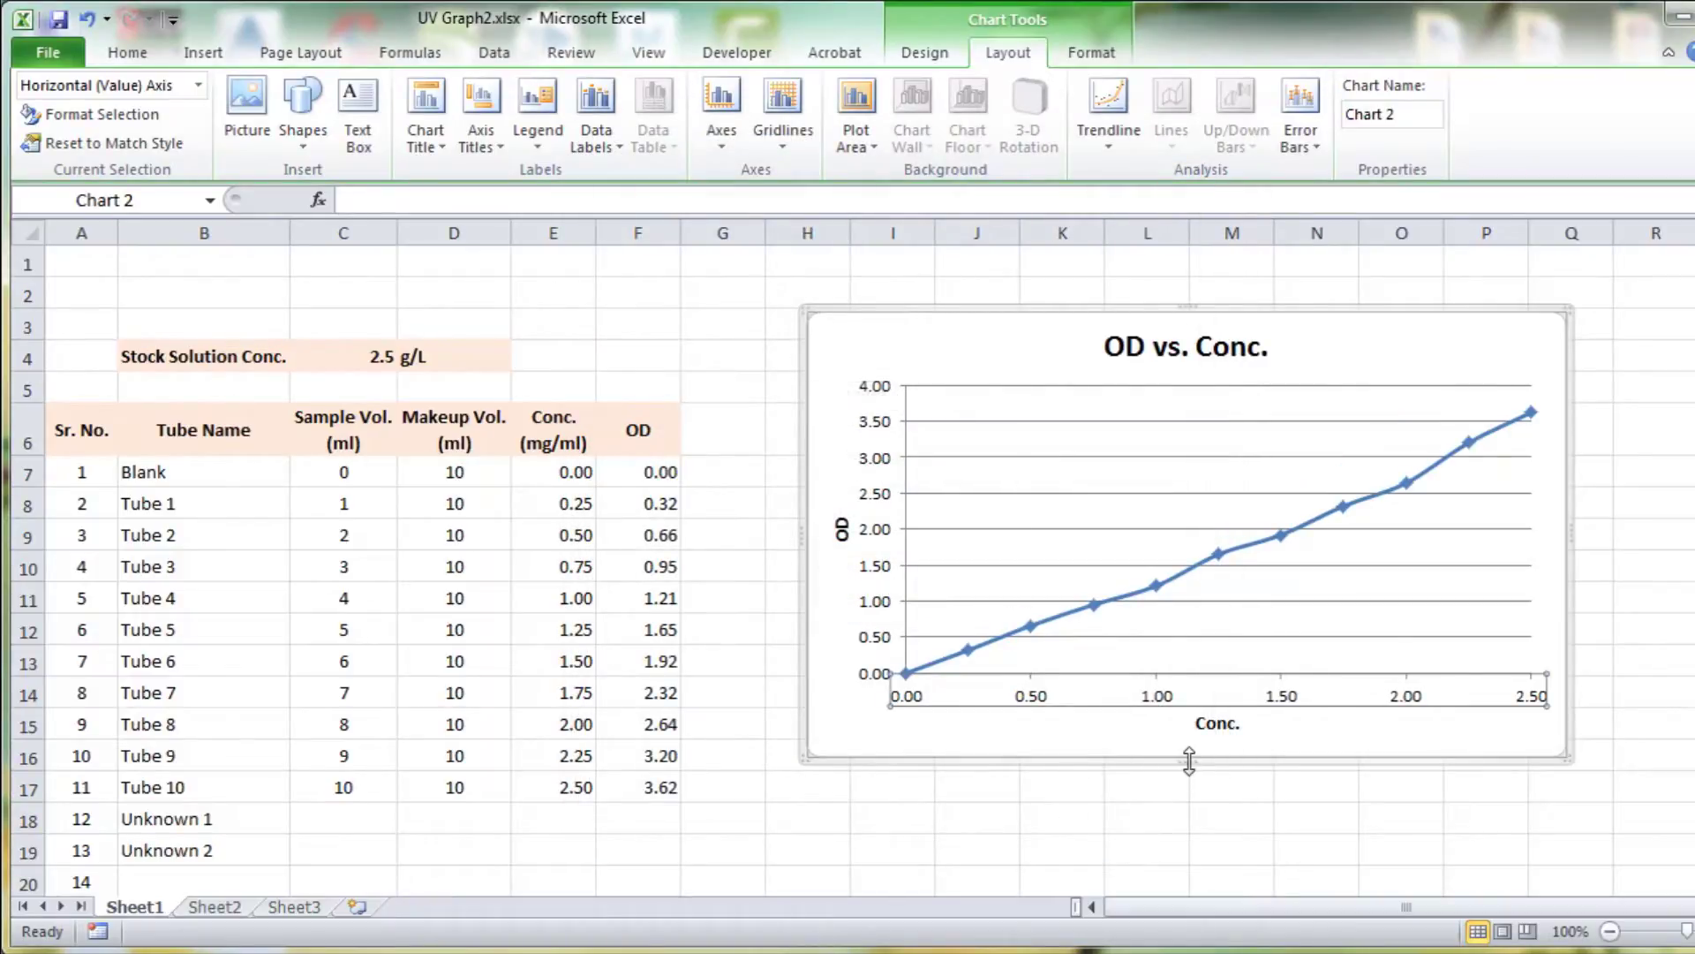
{"action": "left_click_drag", "start_coordinate": [1187, 759], "coordinate": [1188, 799]}
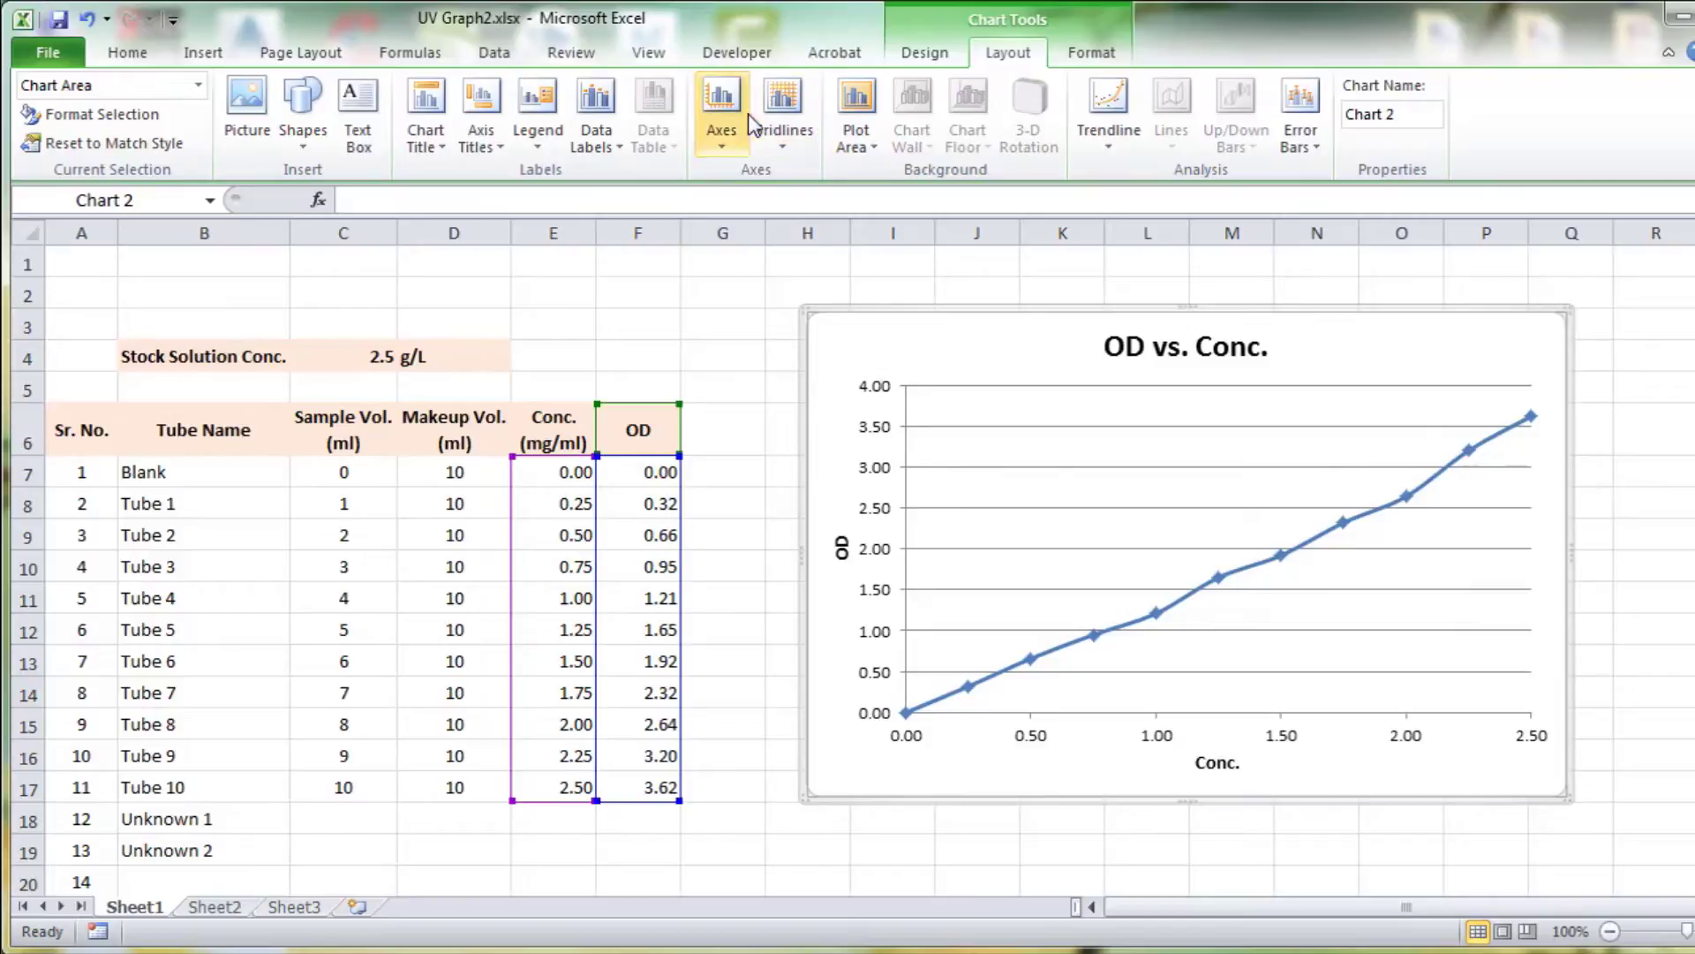
- Turn on major vertical gridlines for the OD vs. Conc. chart
{"action": "left_click", "coordinate": [767, 148]}
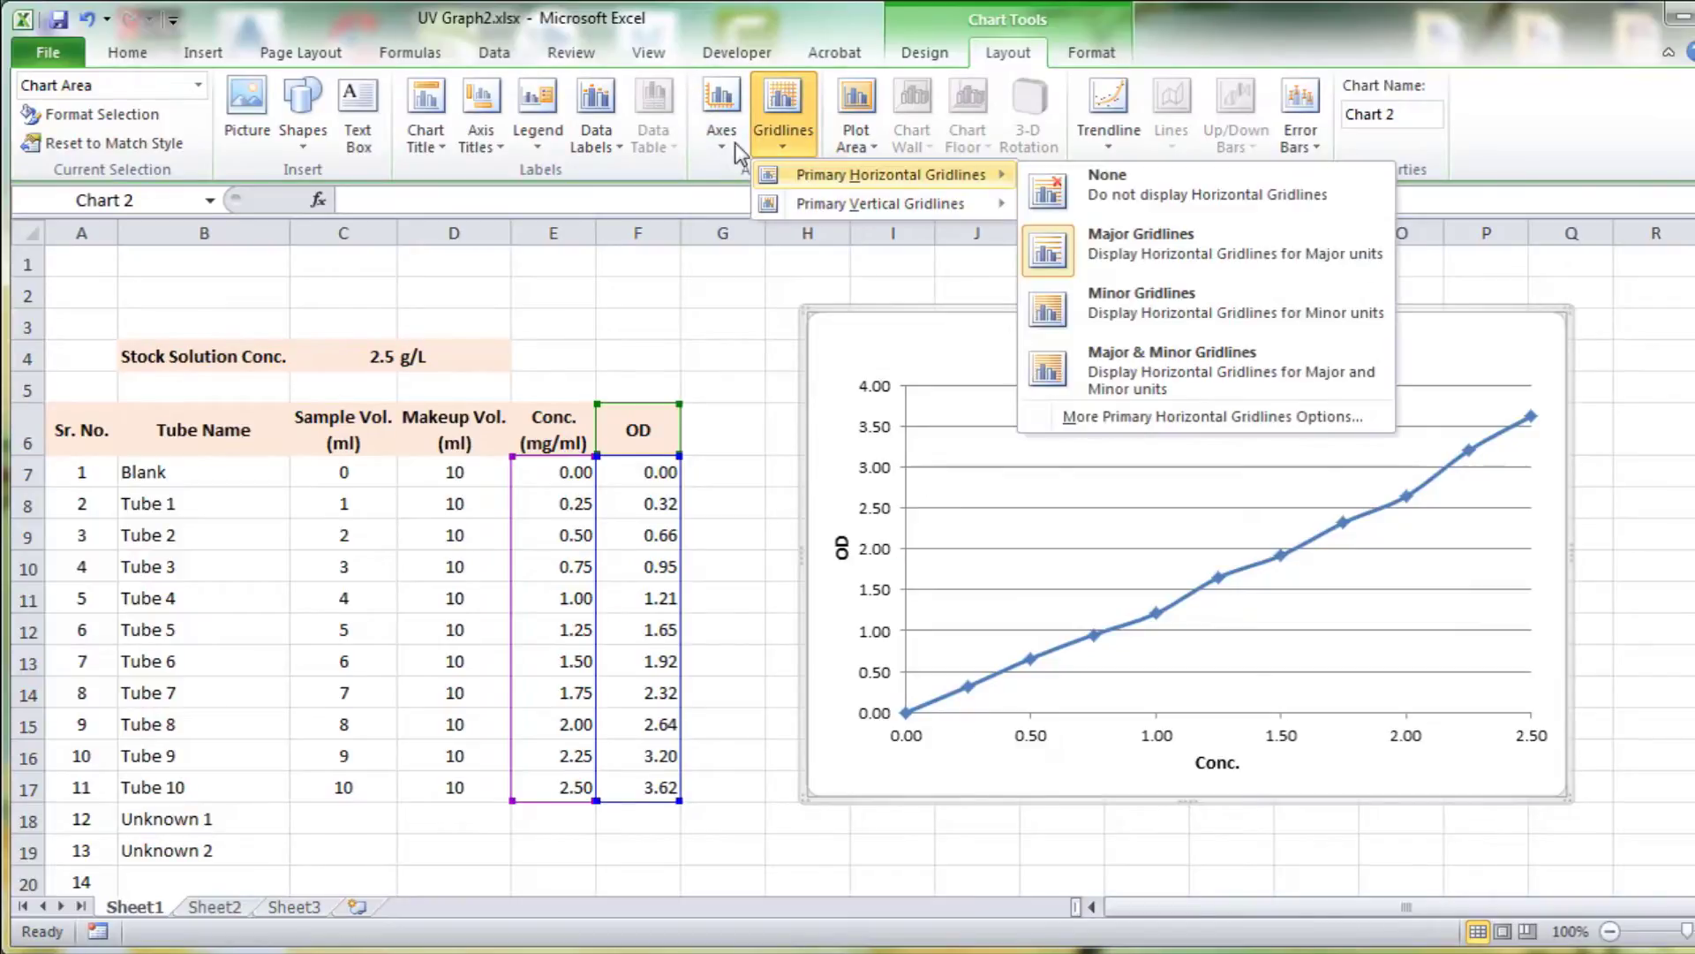
{"action": "mouse_move", "coordinate": [879, 203]}
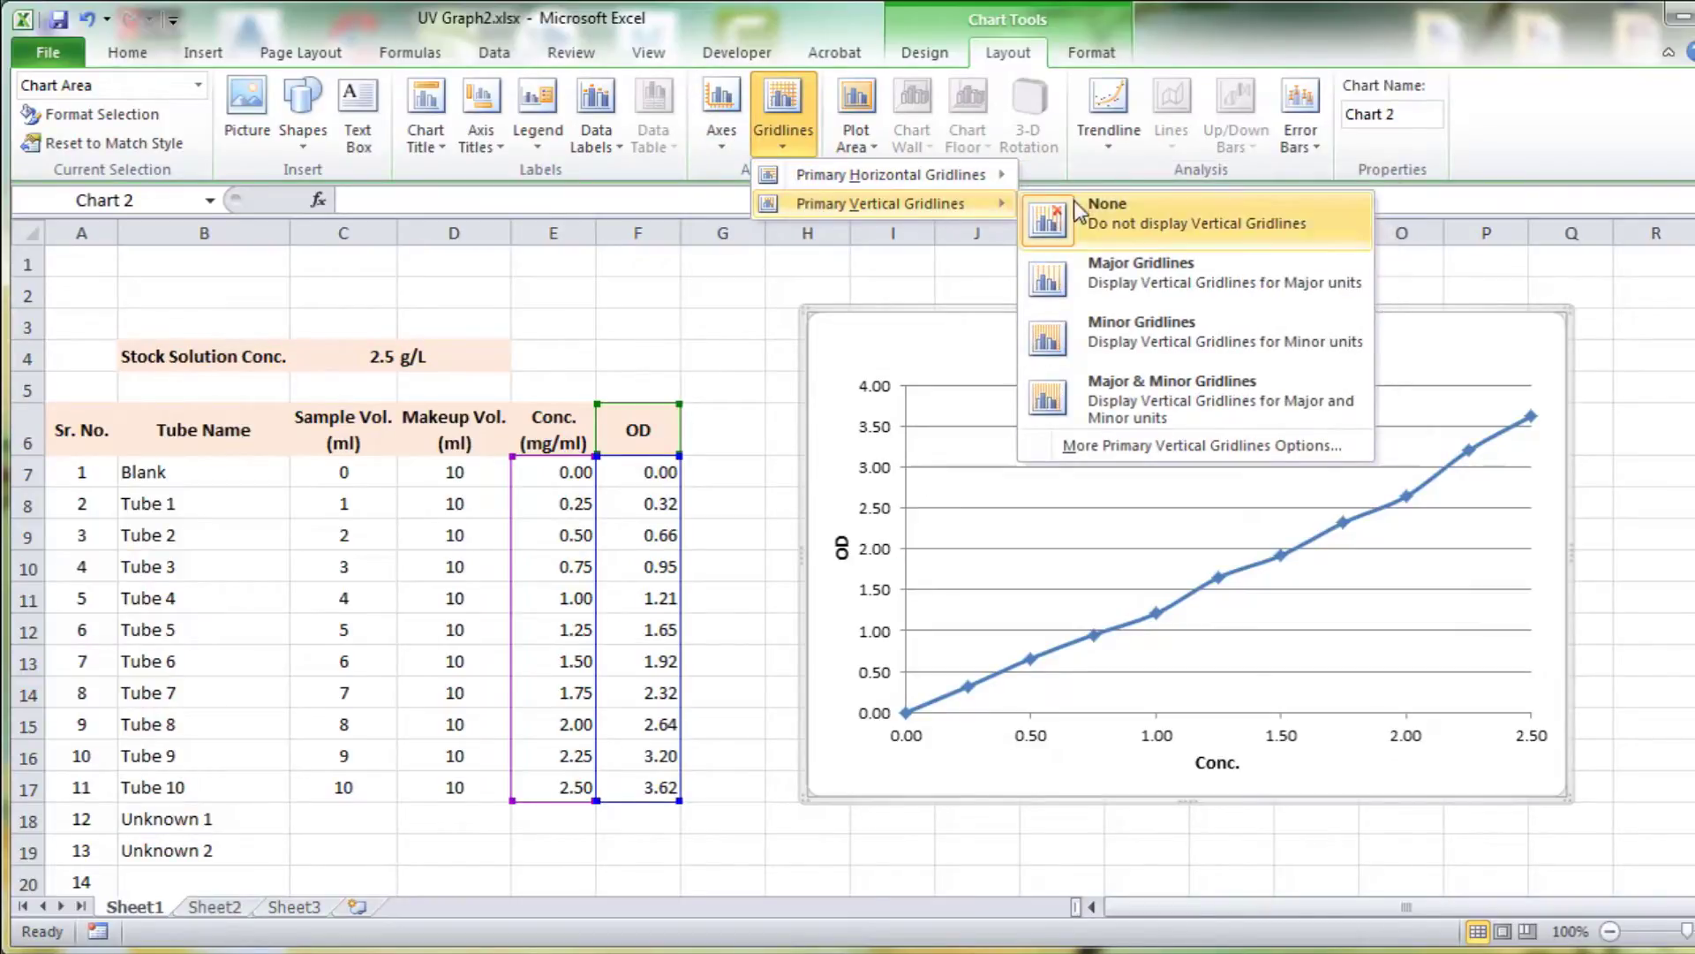
{"action": "left_click", "coordinate": [1148, 273]}
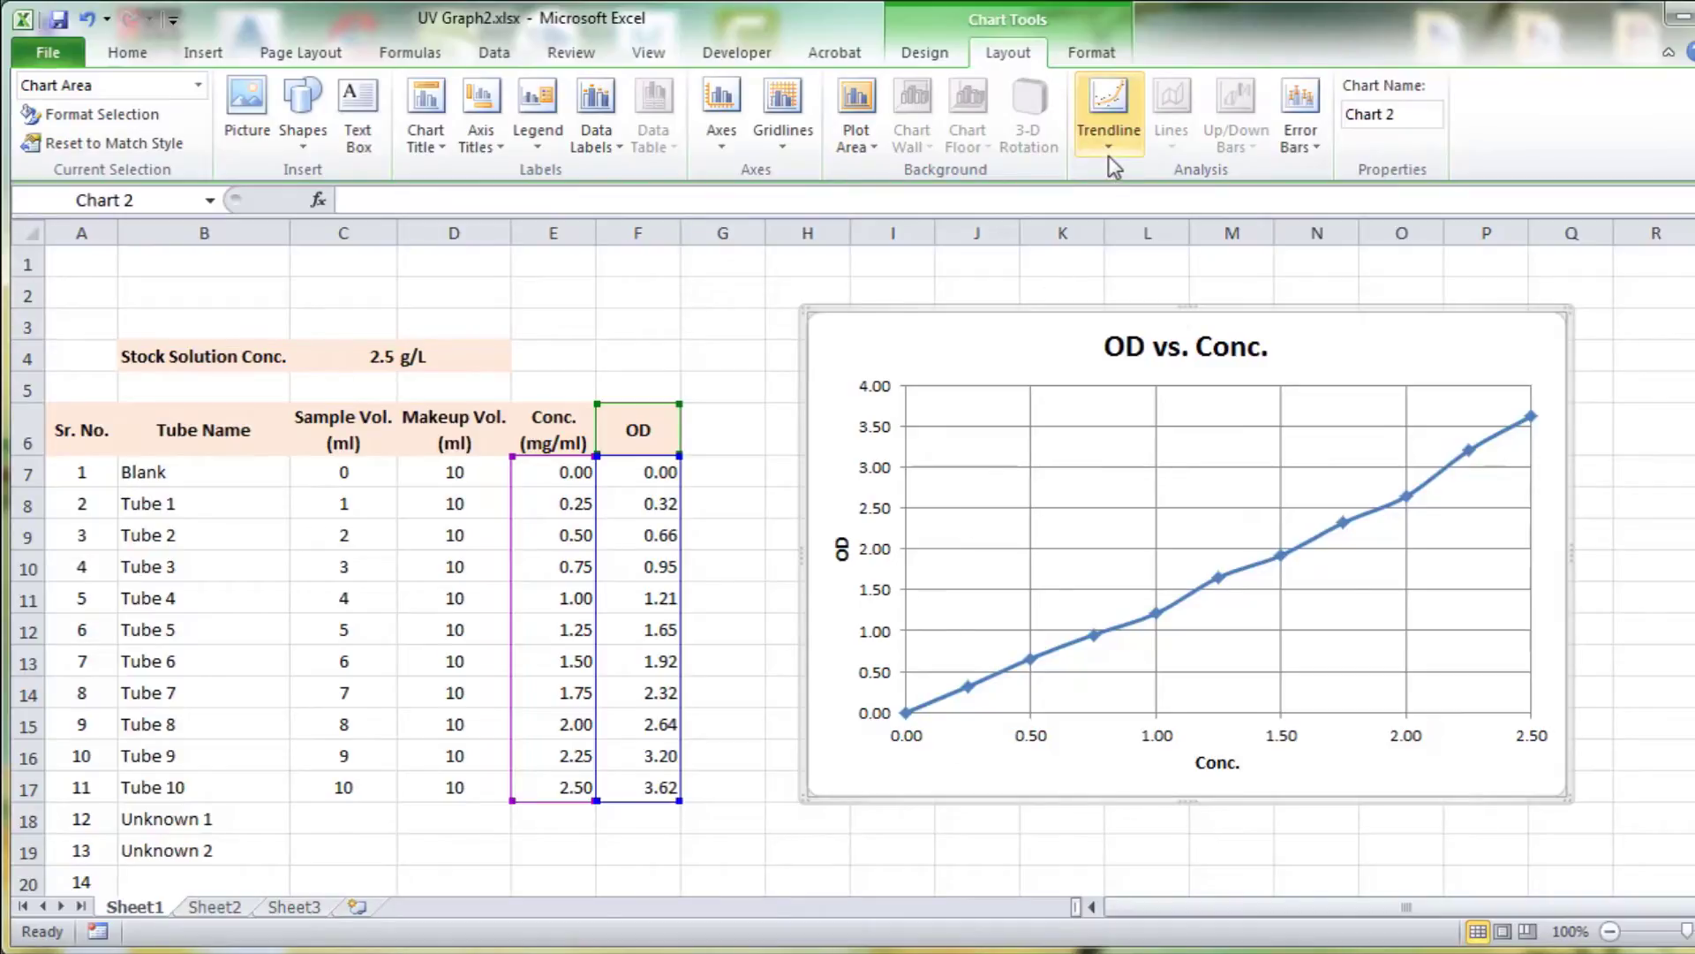
- Add a linear trendline displaying its equation and R² value, and move the label higher
{"action": "left_click", "coordinate": [1109, 132]}
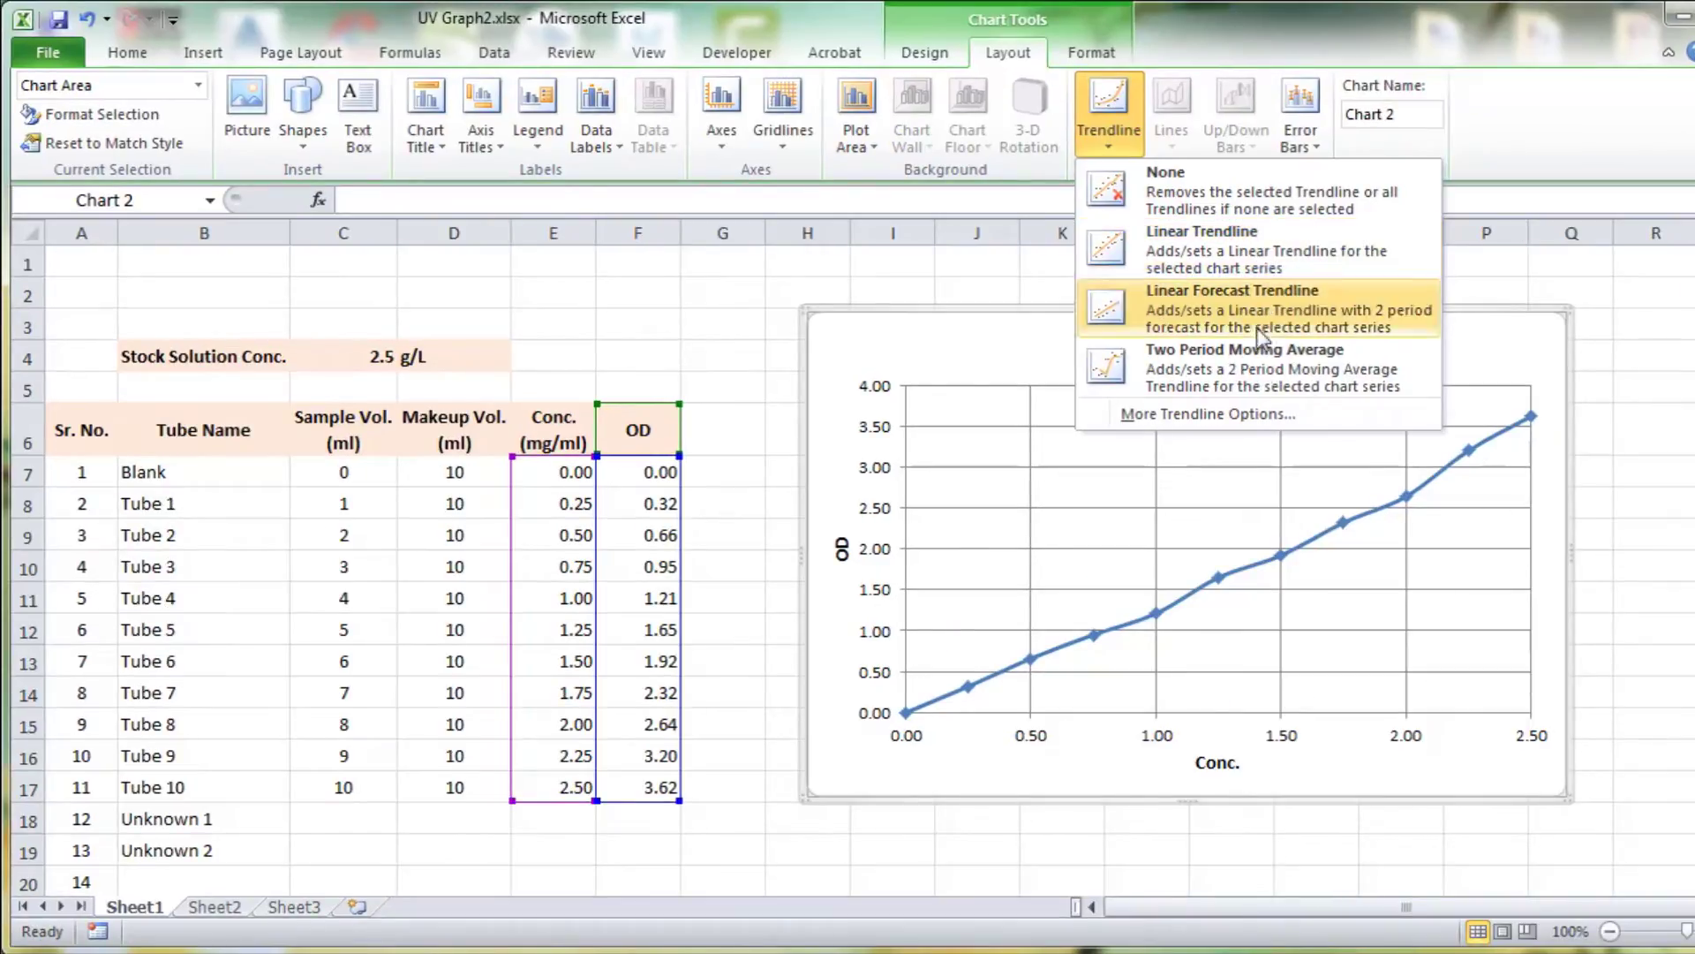
{"action": "left_click", "coordinate": [1201, 415]}
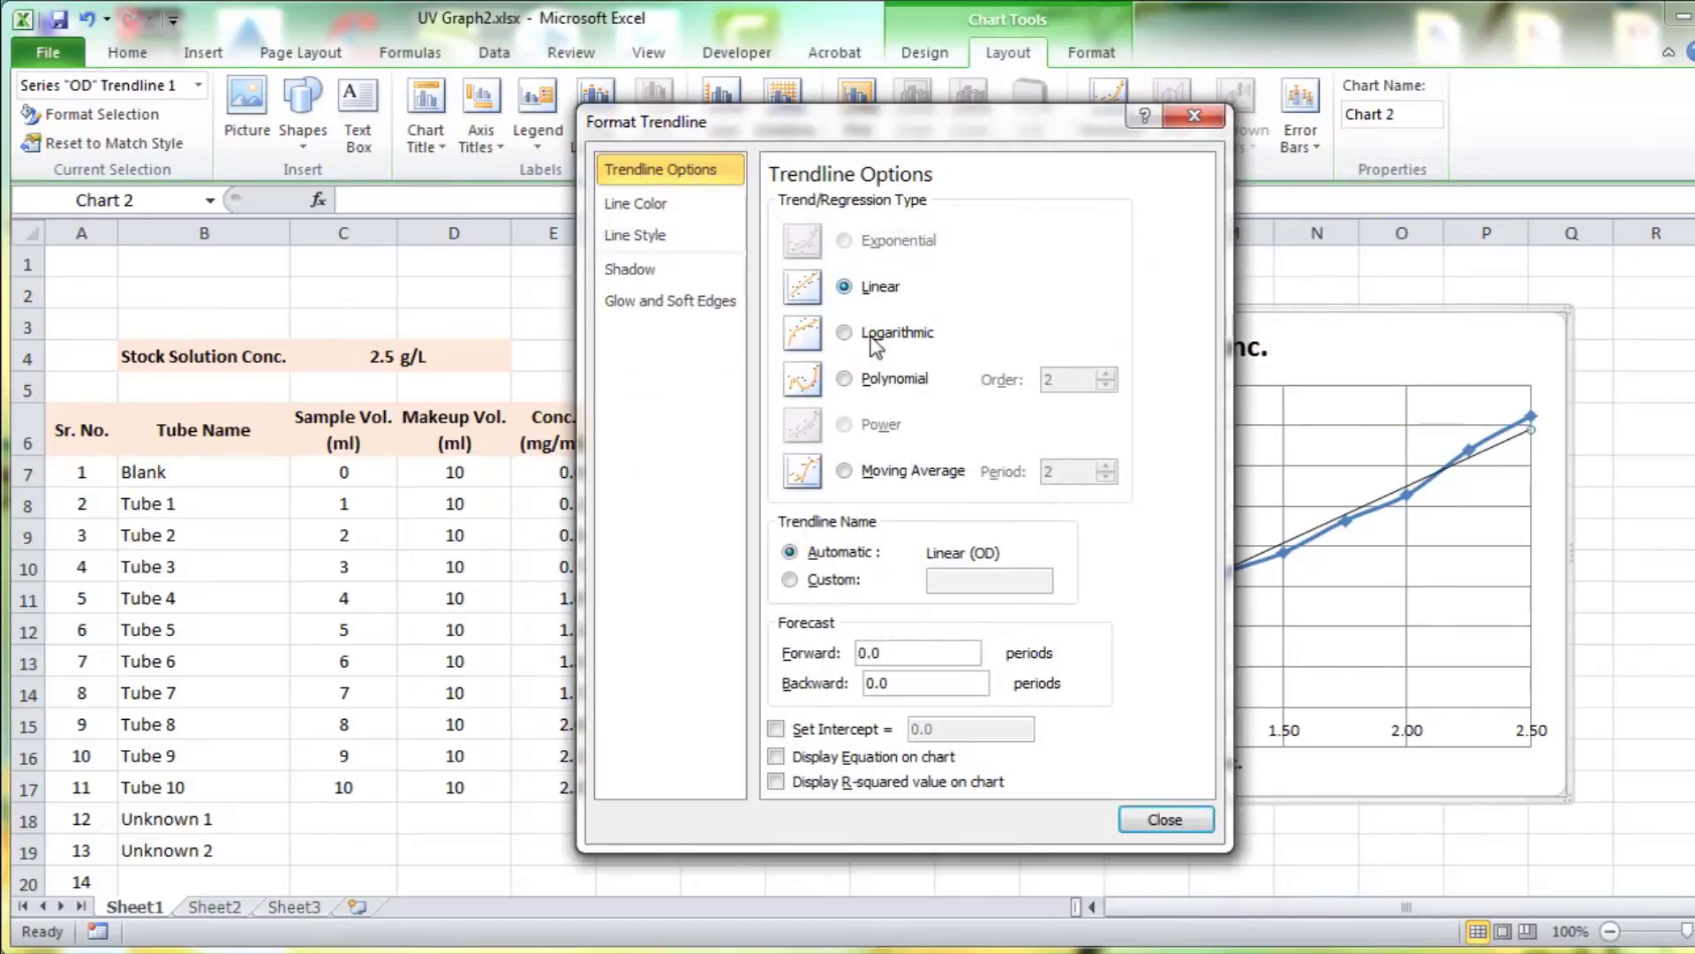
{"action": "left_click", "coordinate": [844, 761]}
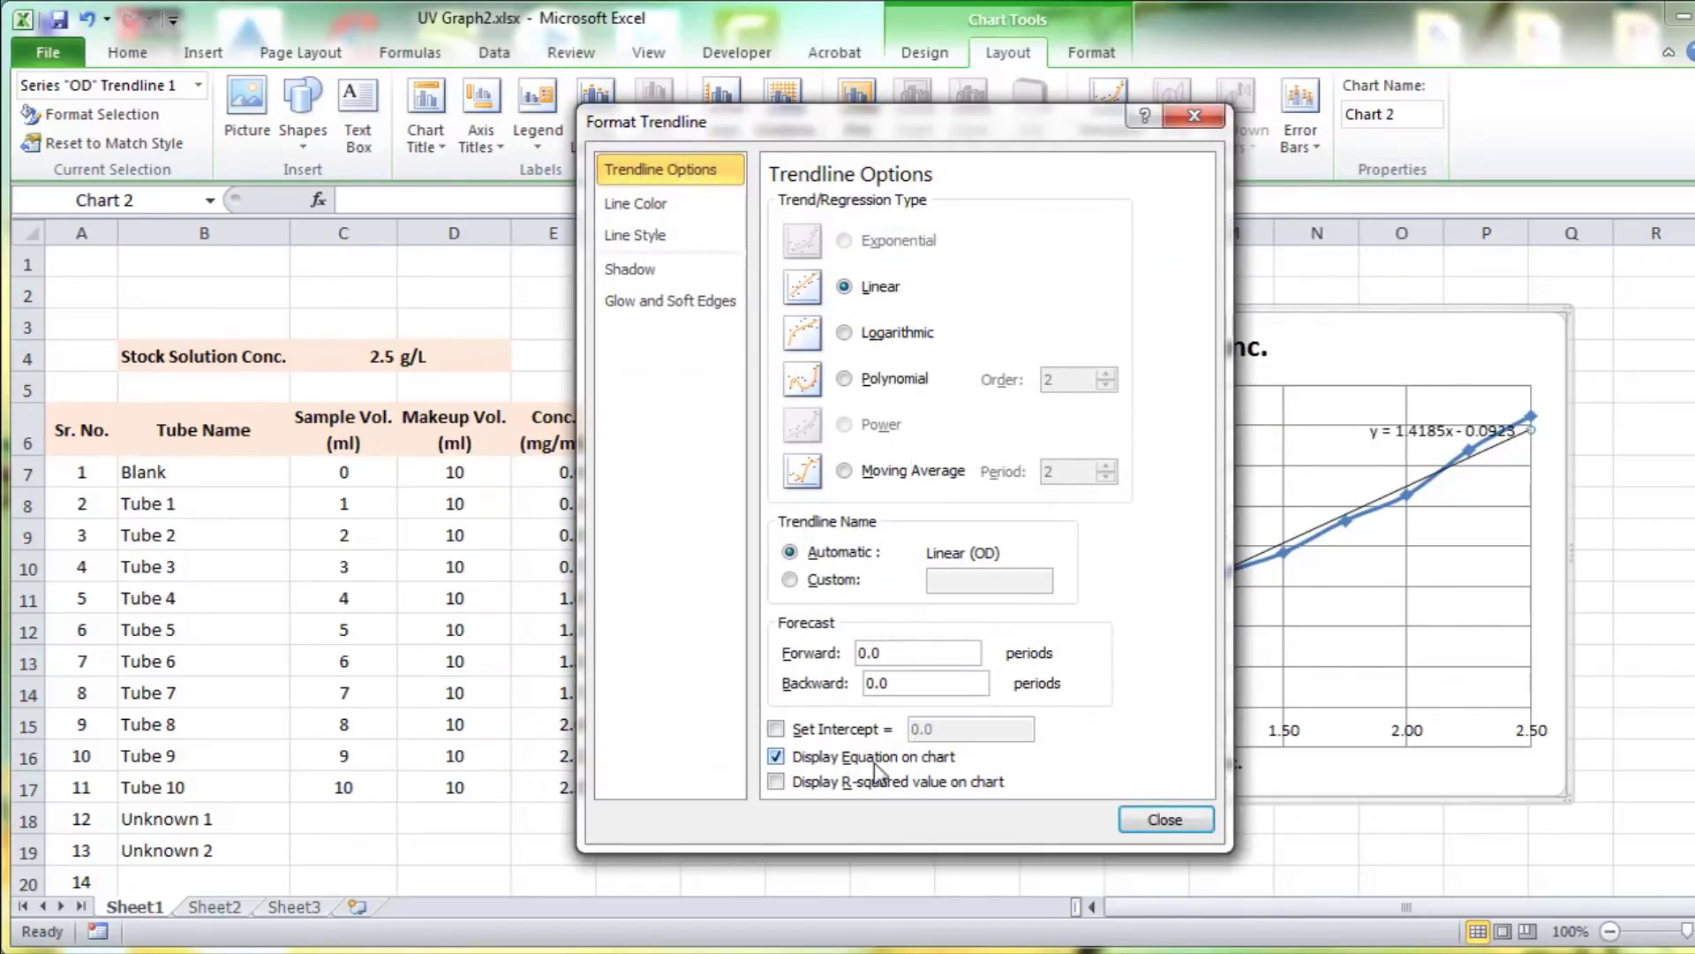
{"action": "left_click", "coordinate": [776, 782]}
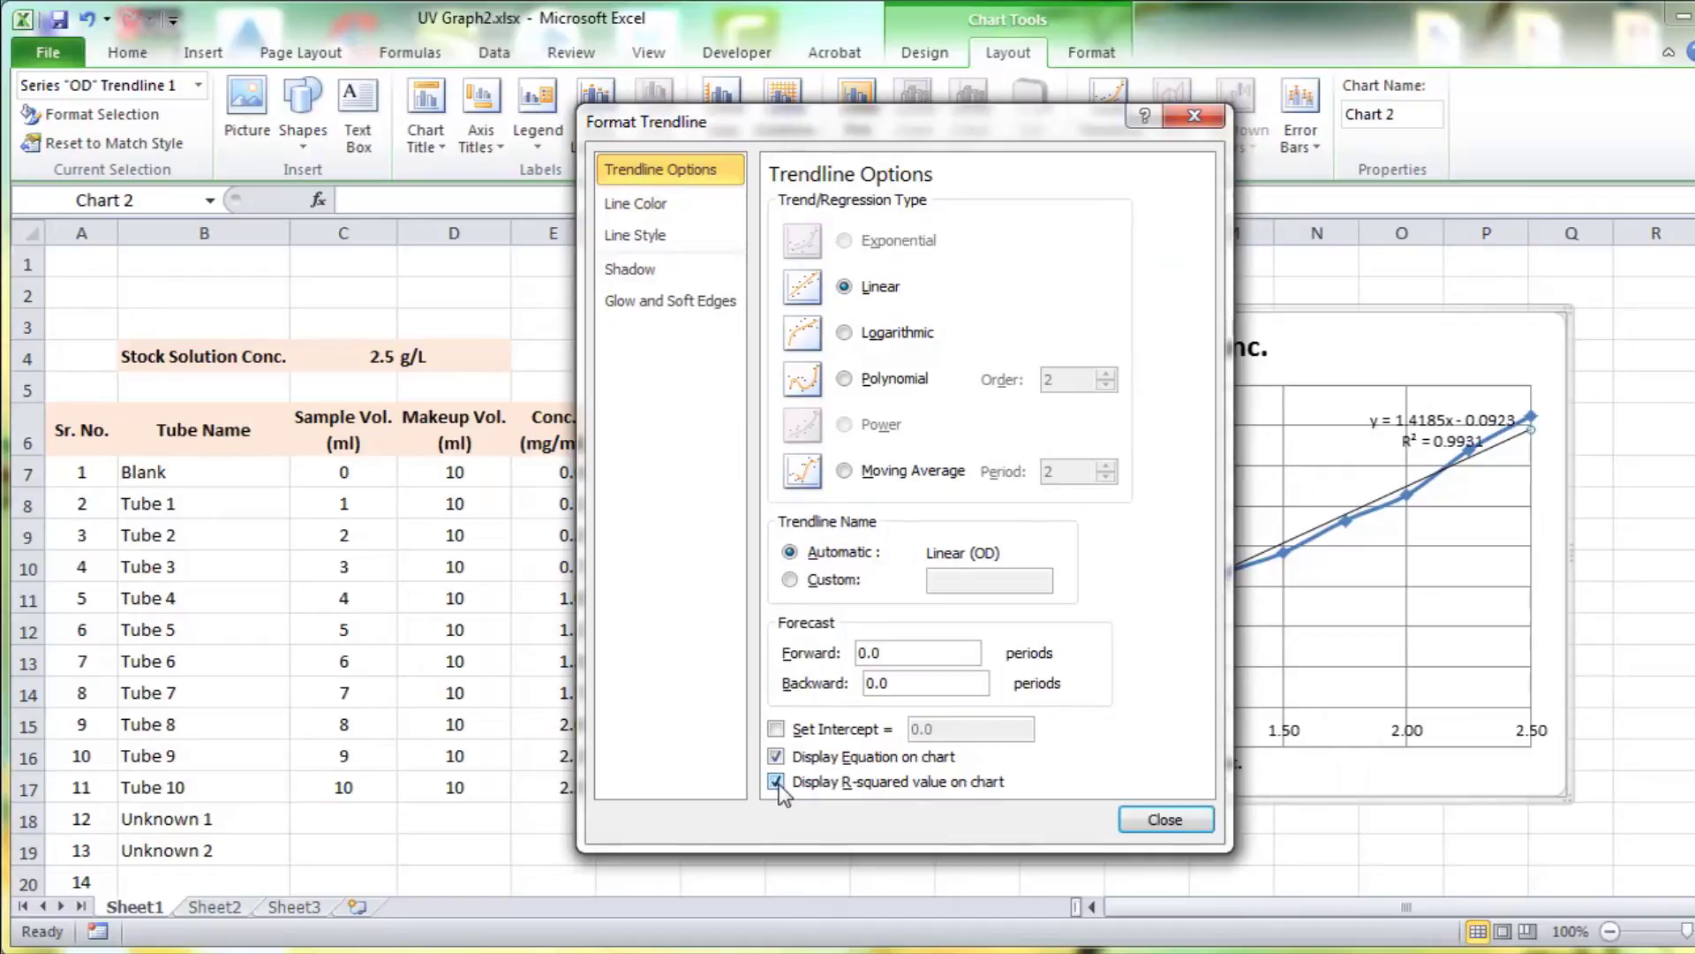
{"action": "left_click", "coordinate": [1165, 819]}
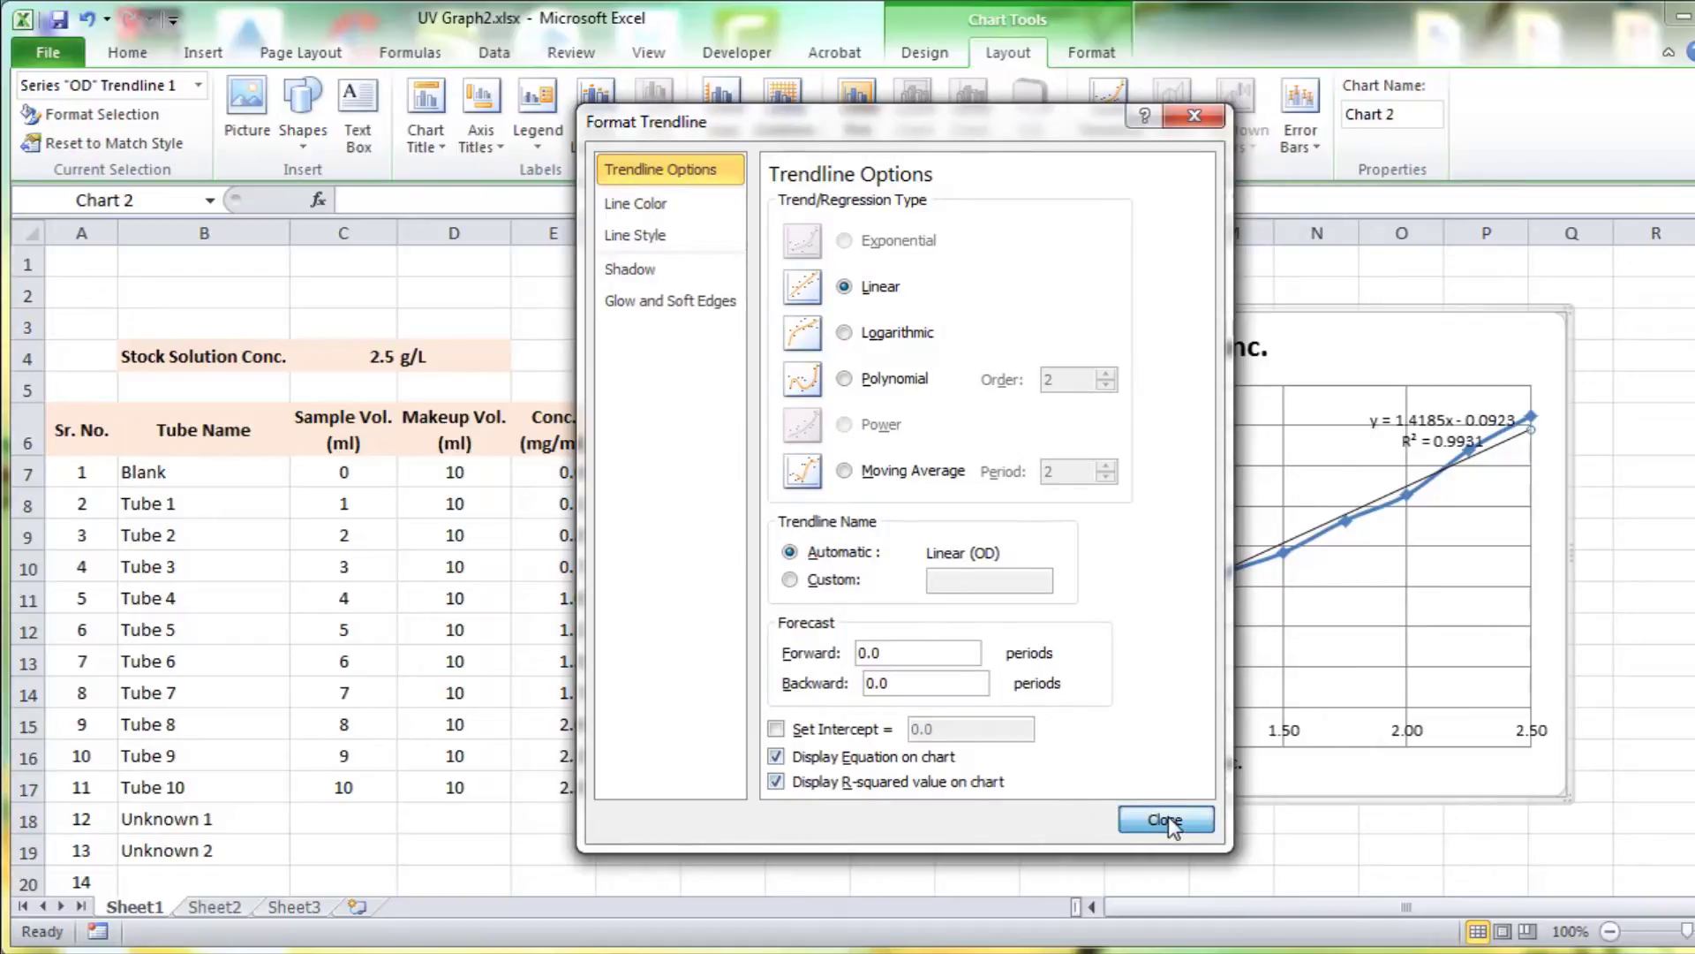
{"action": "left_click_drag", "start_coordinate": [1424, 422], "coordinate": [1334, 397]}
- Move the trendline equation and R² label up beside the chart title
{"action": "key", "text": "Up"}
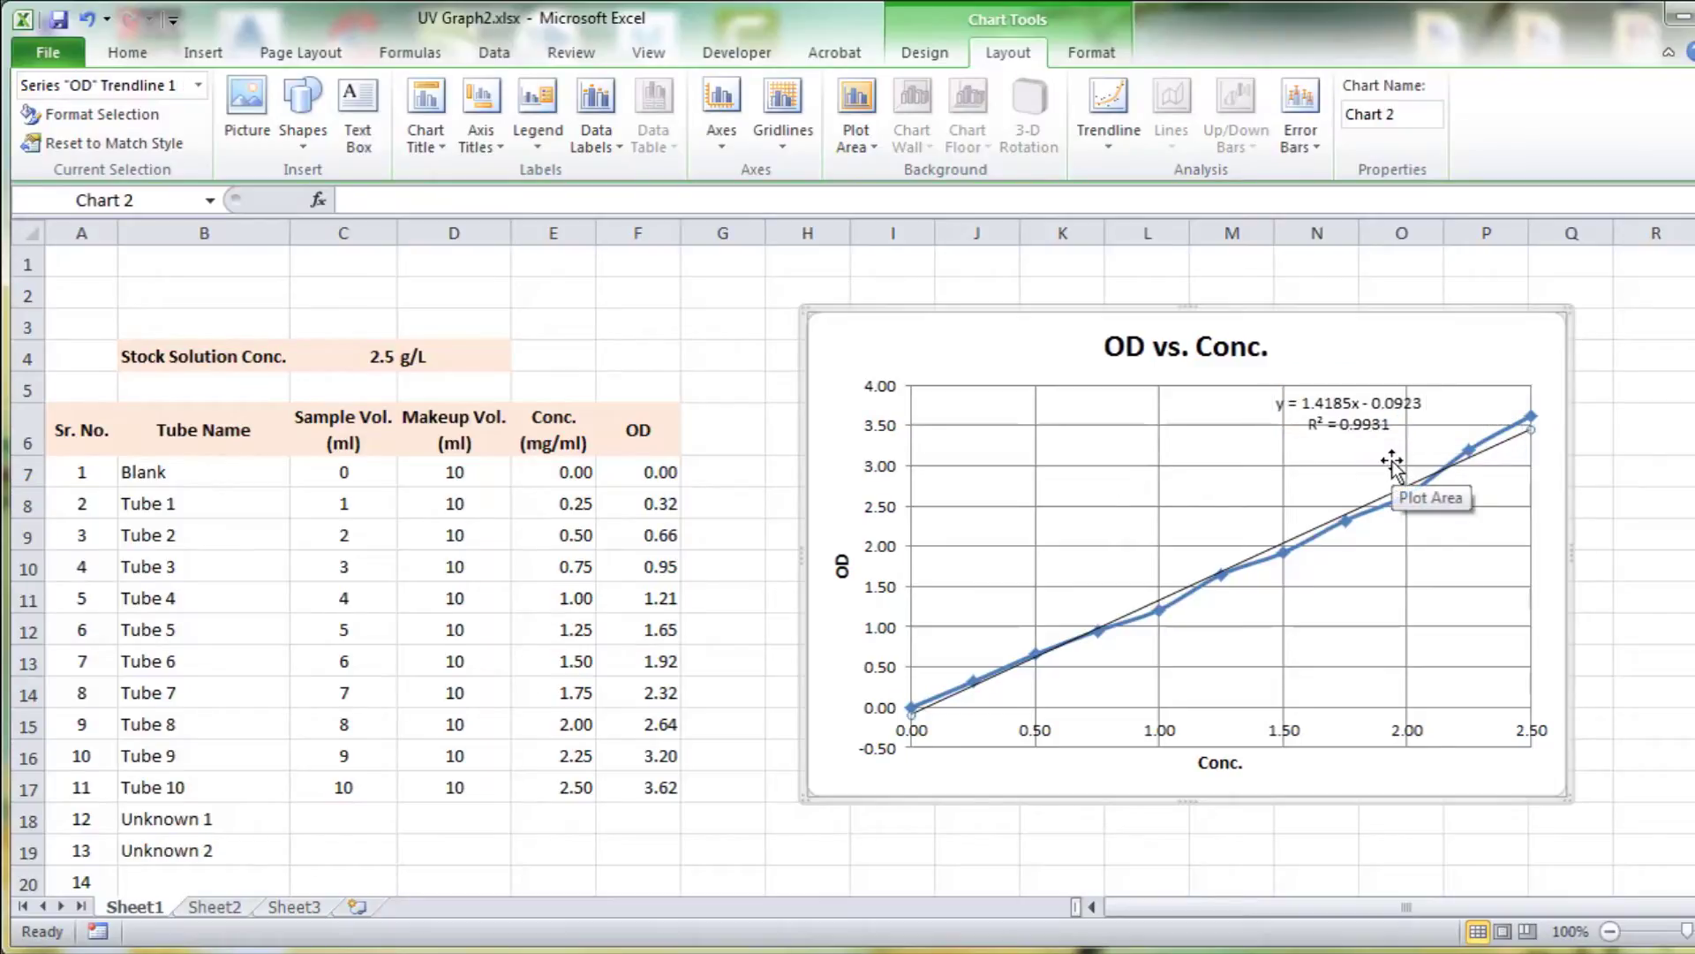
{"action": "left_click", "coordinate": [1364, 427]}
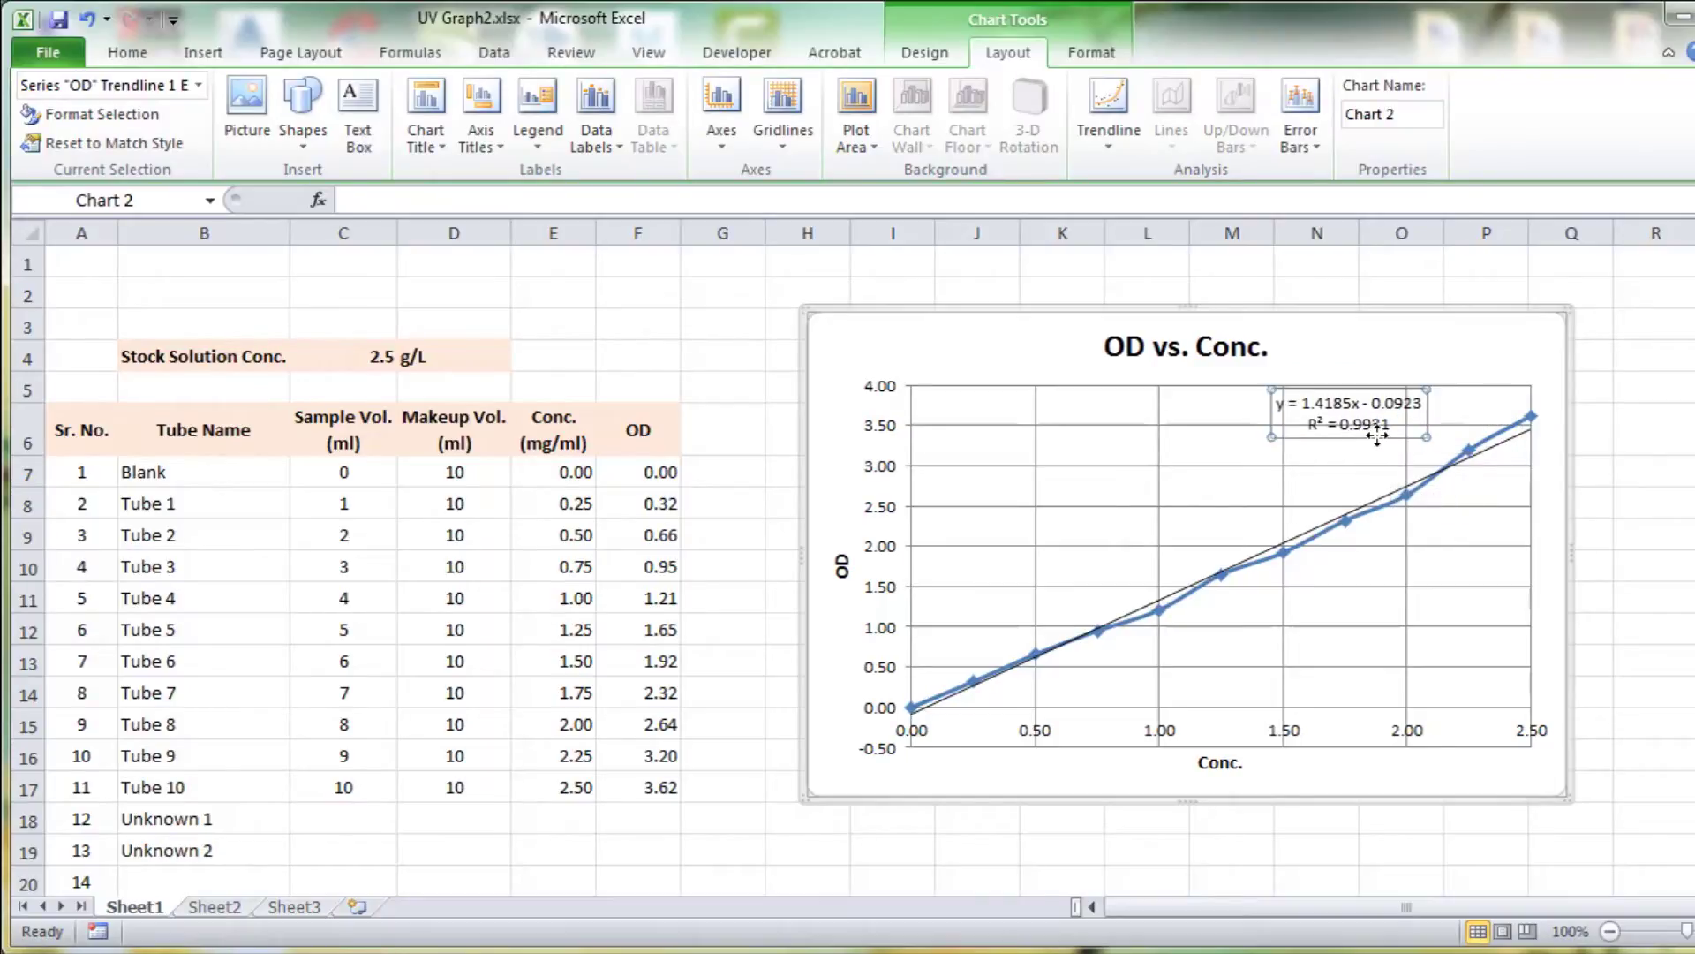
{"action": "left_click_drag", "start_coordinate": [1377, 442], "coordinate": [1379, 452]}
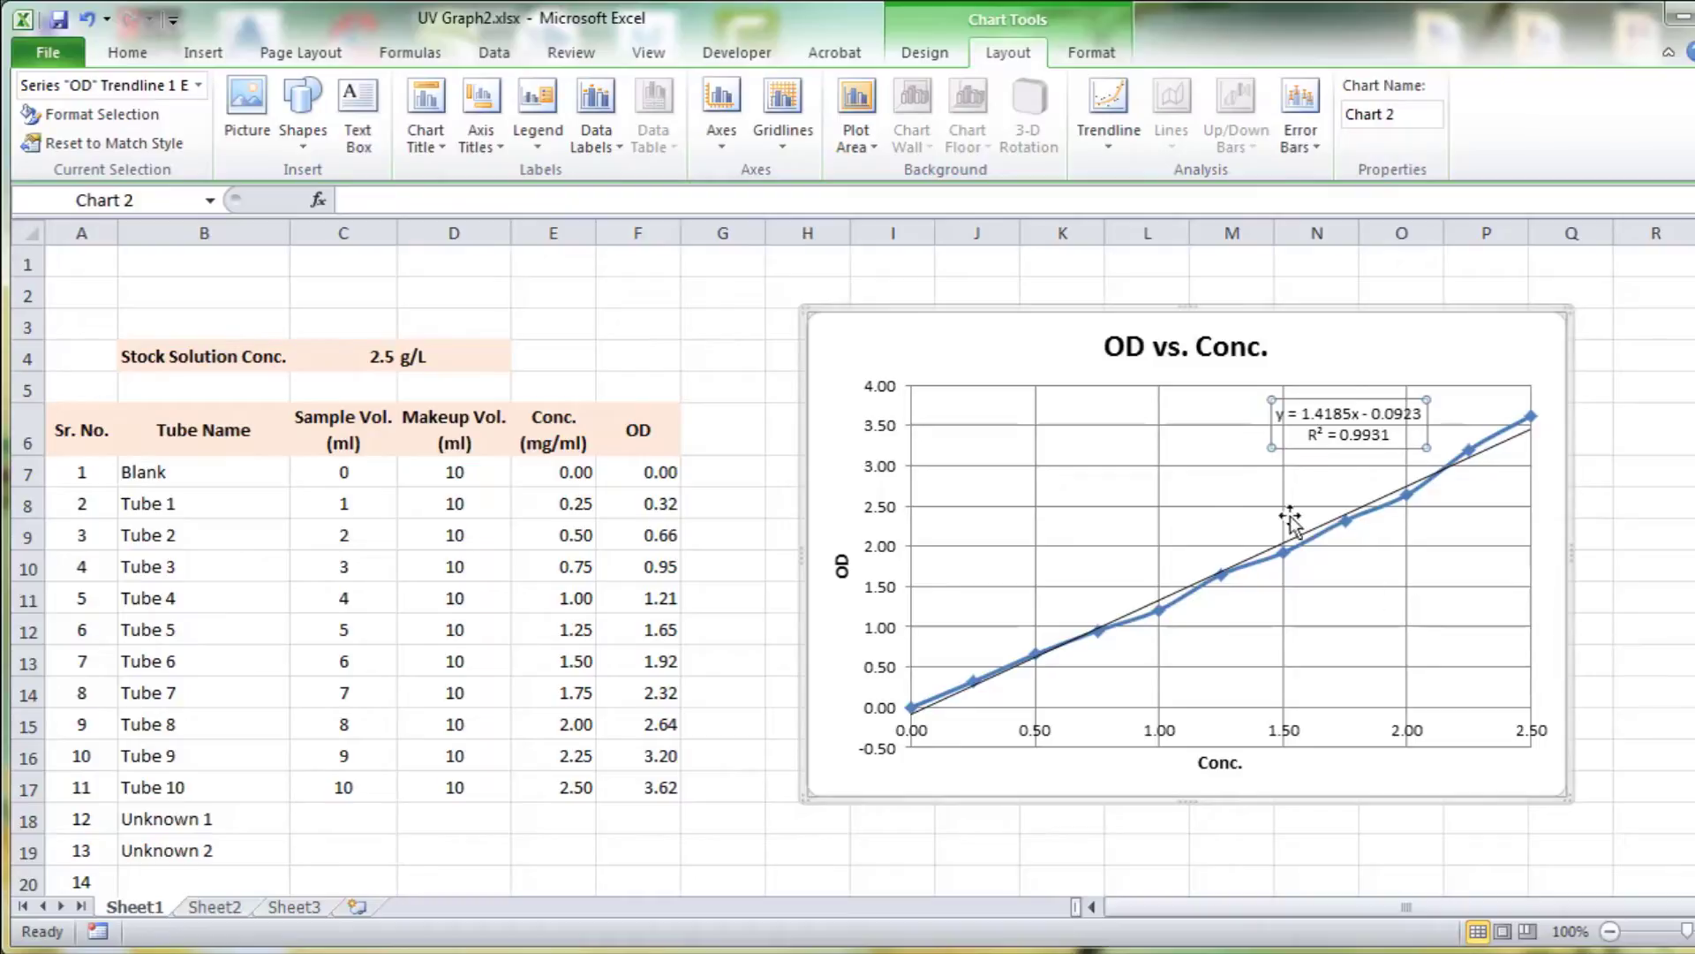
{"action": "left_click_drag", "start_coordinate": [1314, 404], "coordinate": [1373, 351]}
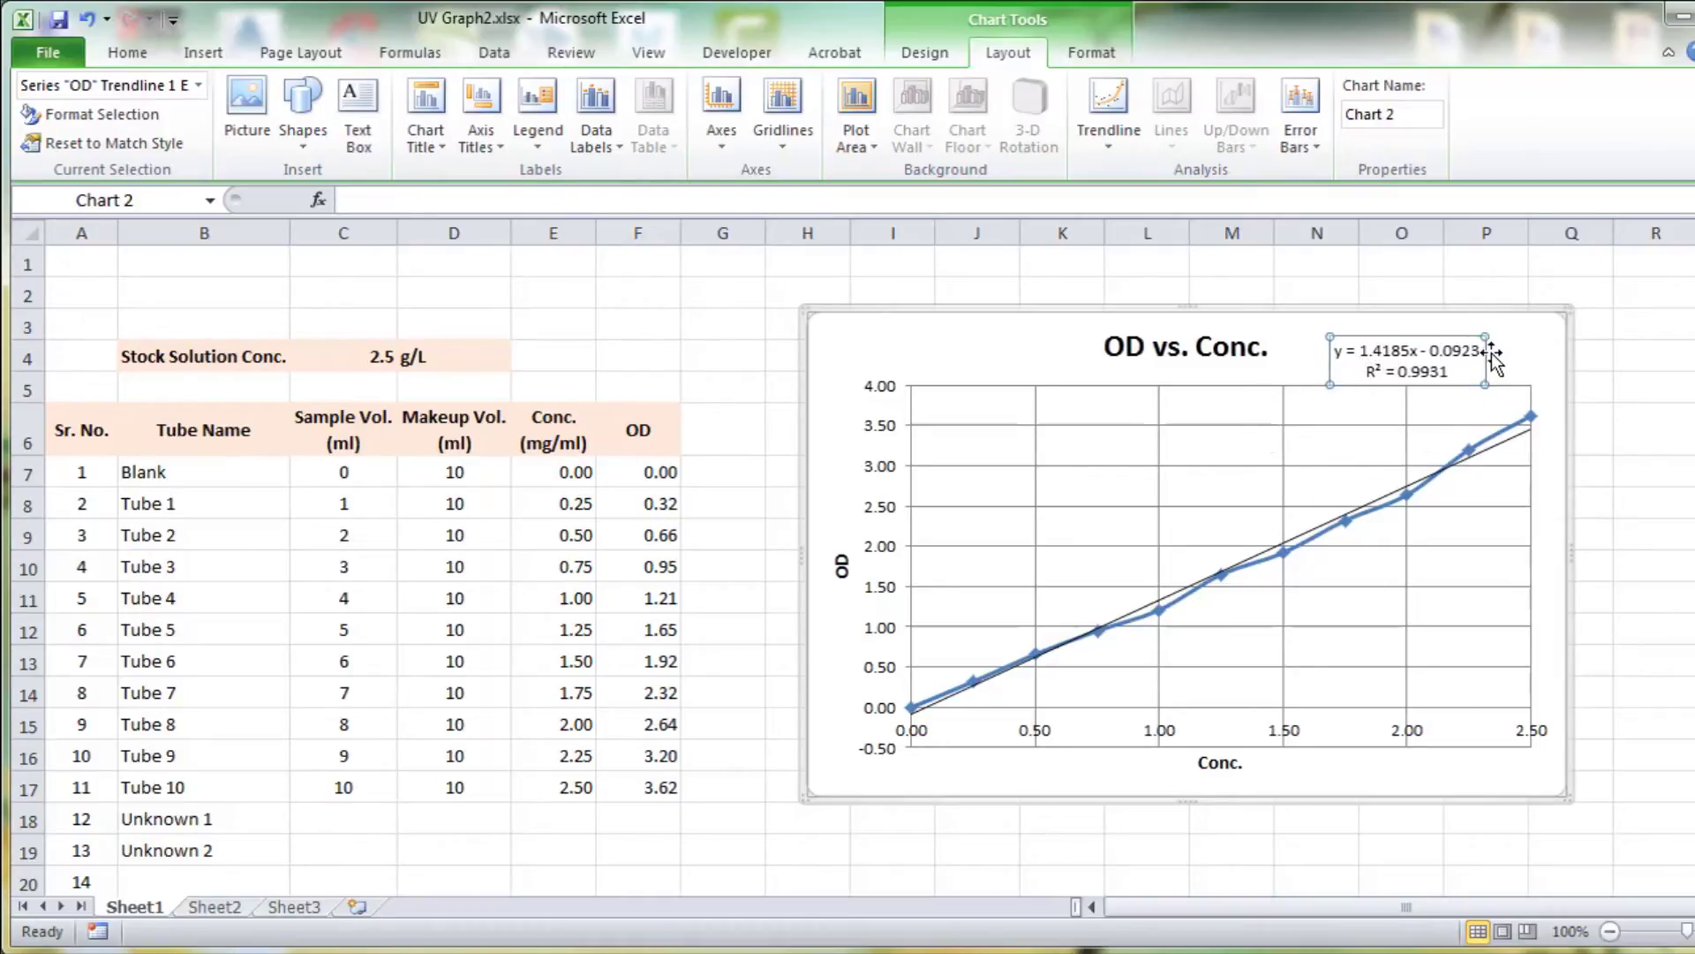
- Move the whole chart up and to the right
{"action": "left_click", "coordinate": [826, 843]}
{"action": "scroll", "coordinate": [891, 802], "scroll_direction": "down", "scroll_amount": 1}
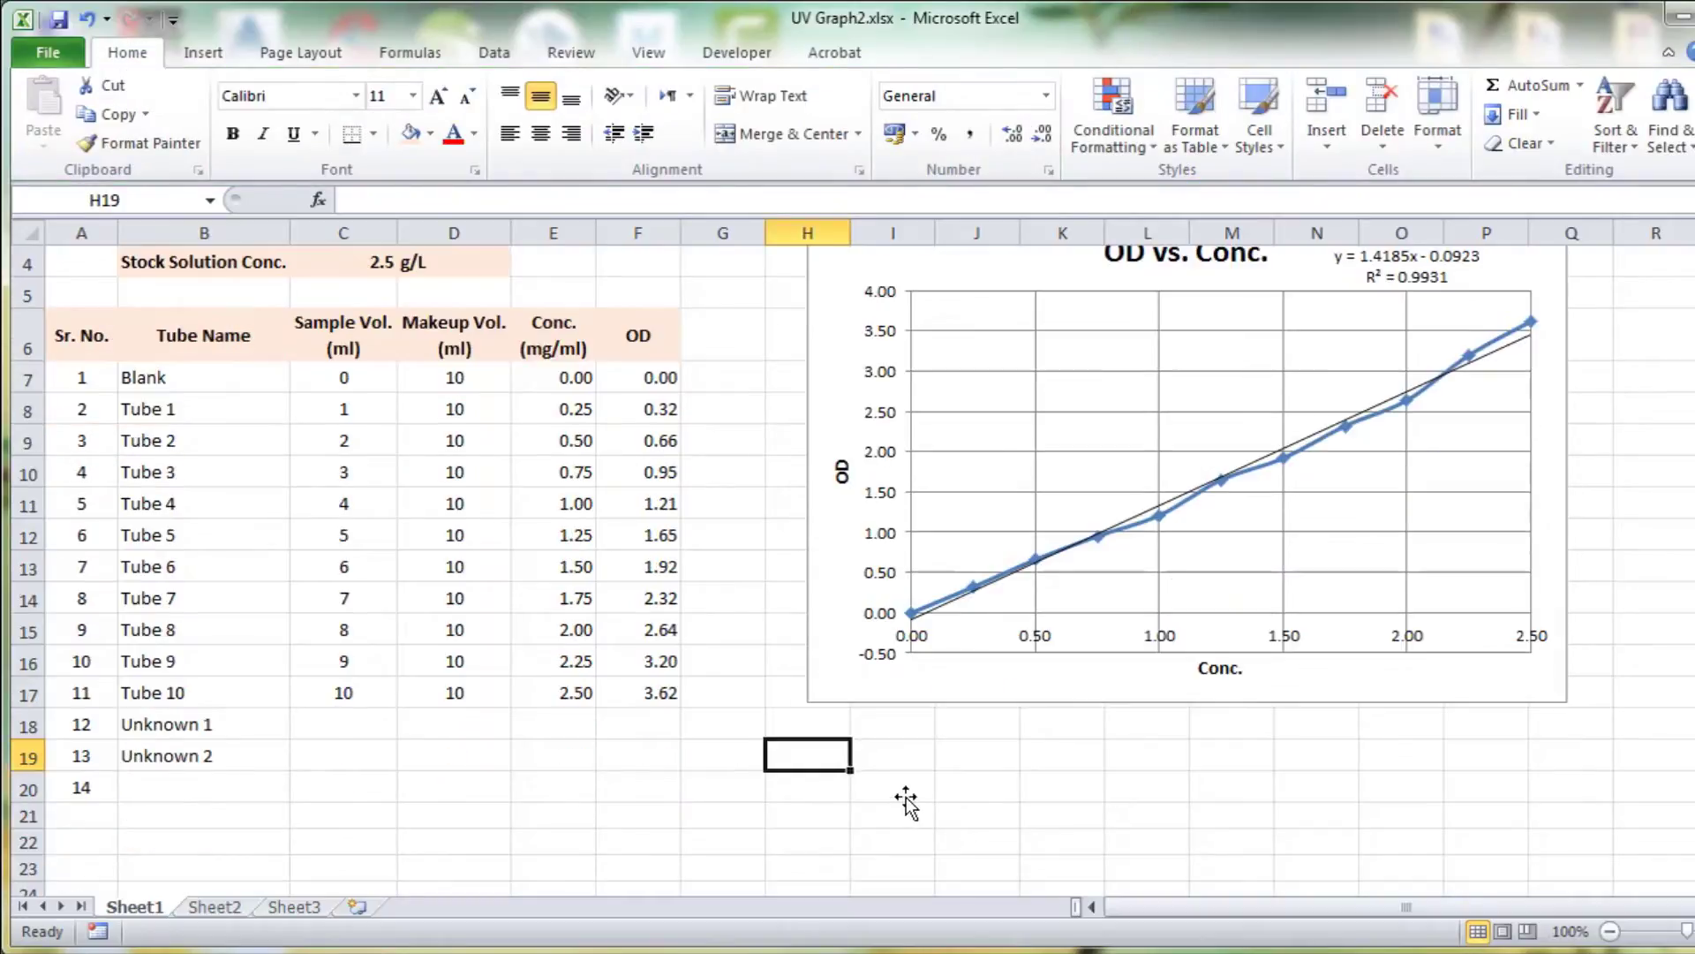
{"action": "scroll", "coordinate": [906, 802], "scroll_direction": "up", "scroll_amount": 1}
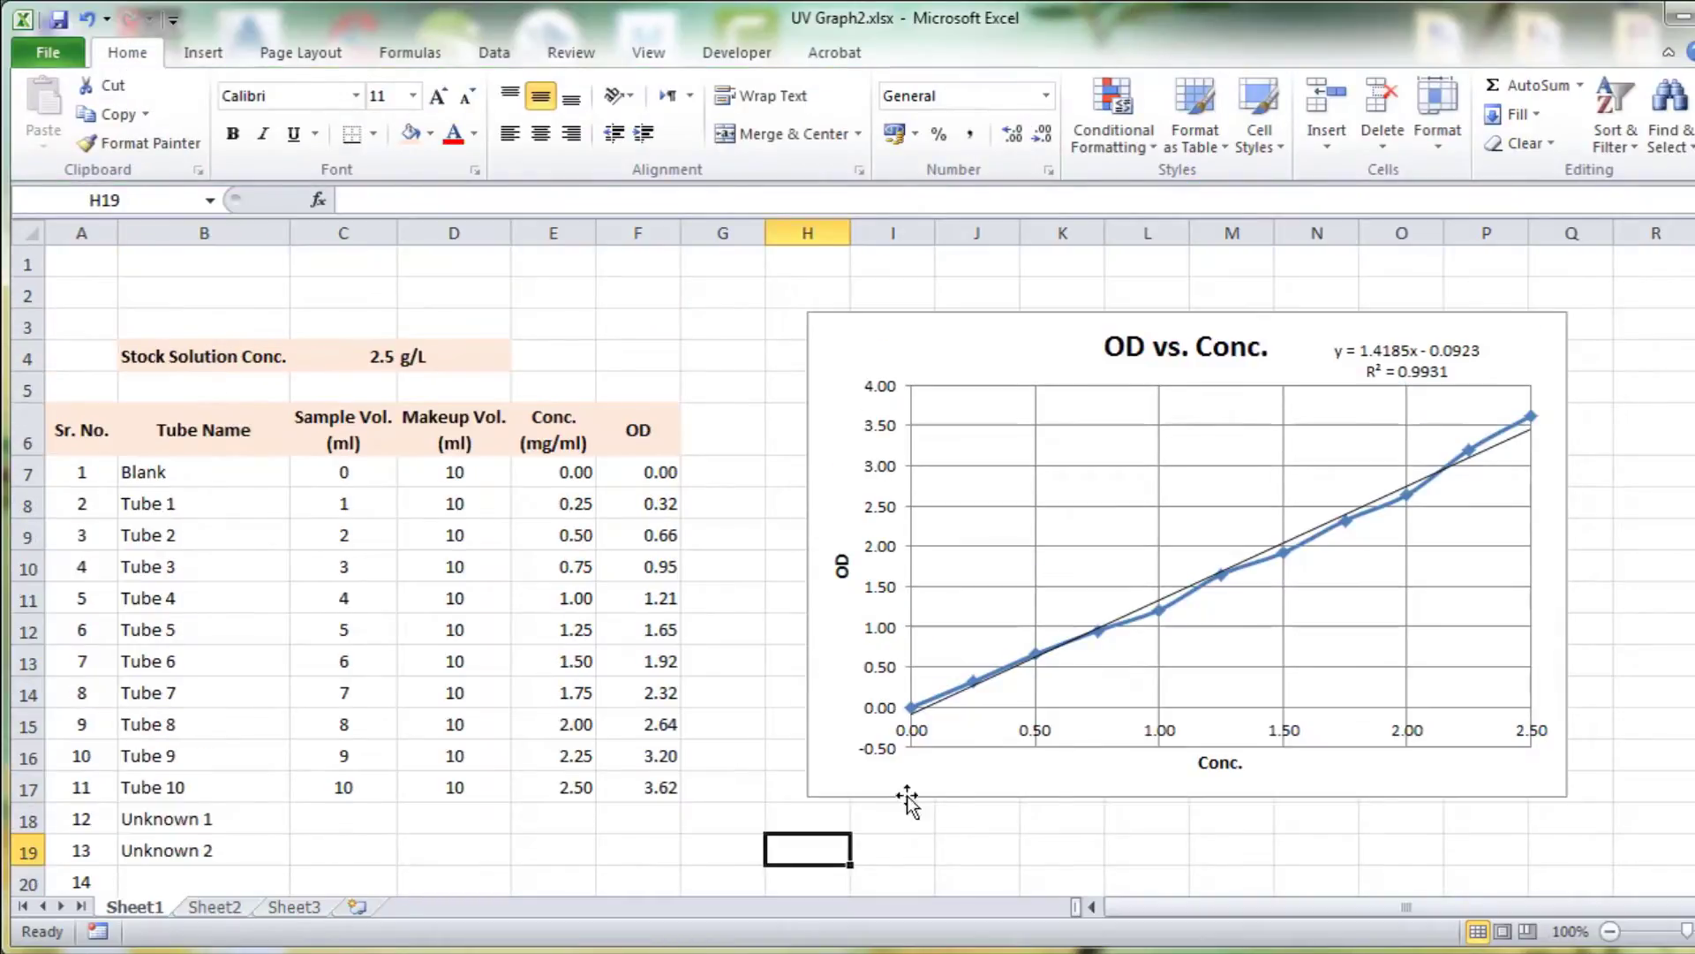
{"action": "left_click", "coordinate": [976, 755]}
{"action": "left_click_drag", "start_coordinate": [989, 797], "coordinate": [1120, 749]}
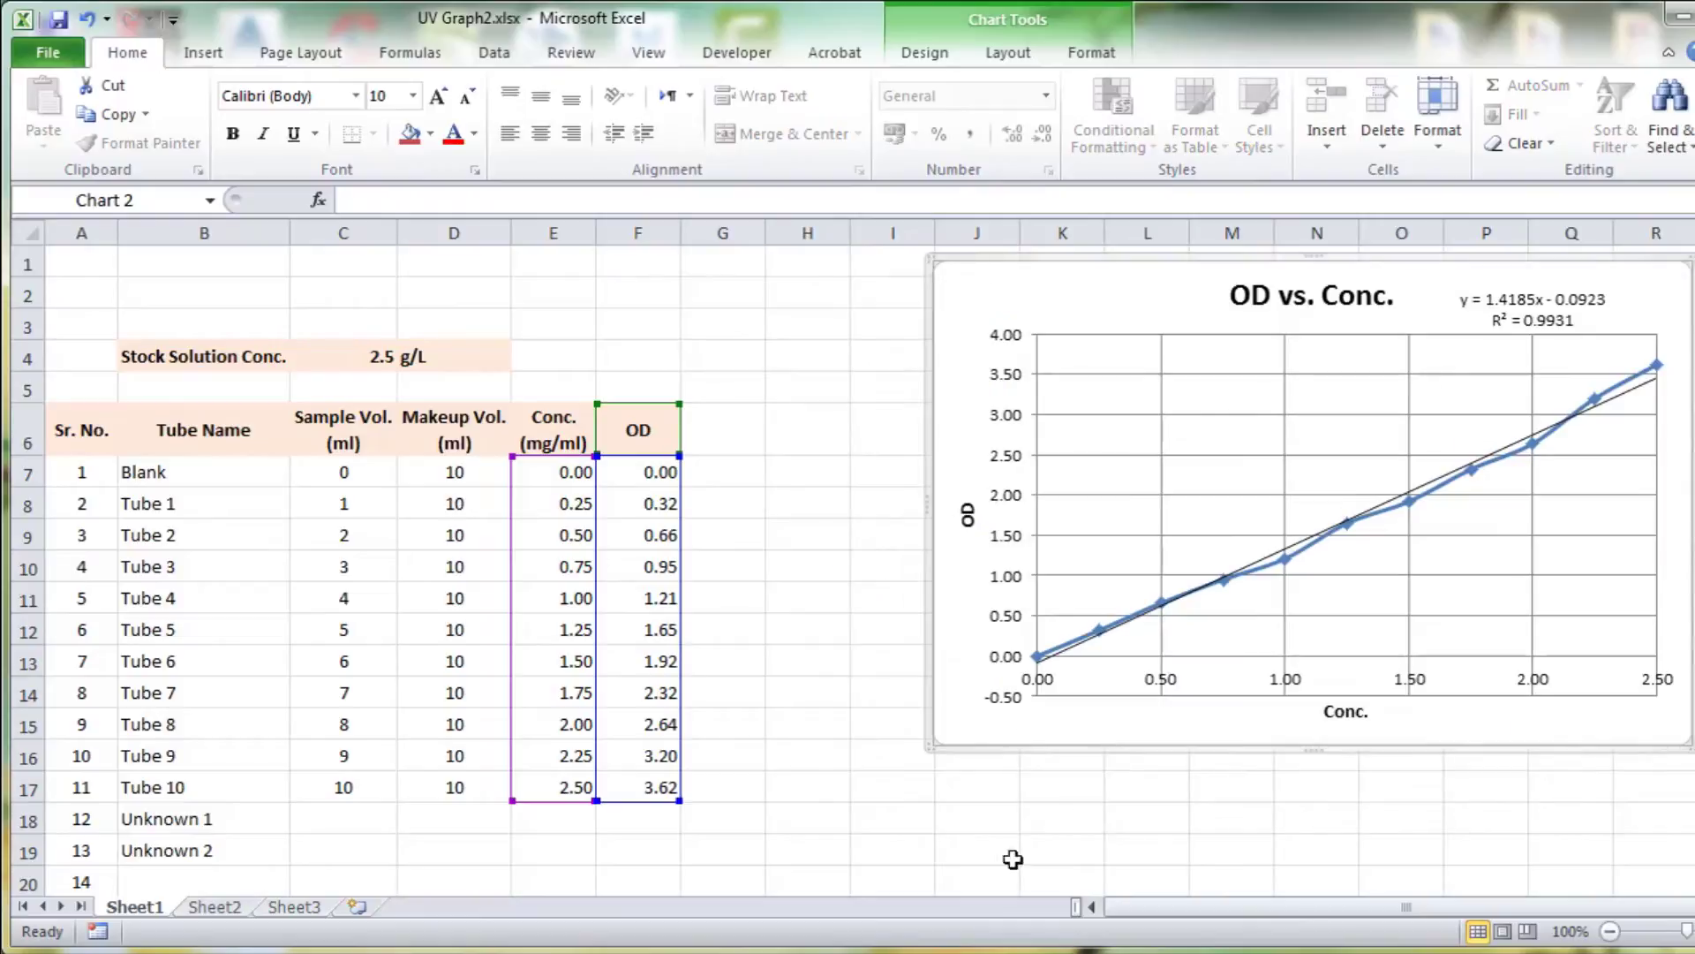
- Add a Y=Mx+C note in H17 and a Slope label beneath it
{"action": "left_click", "coordinate": [804, 817]}
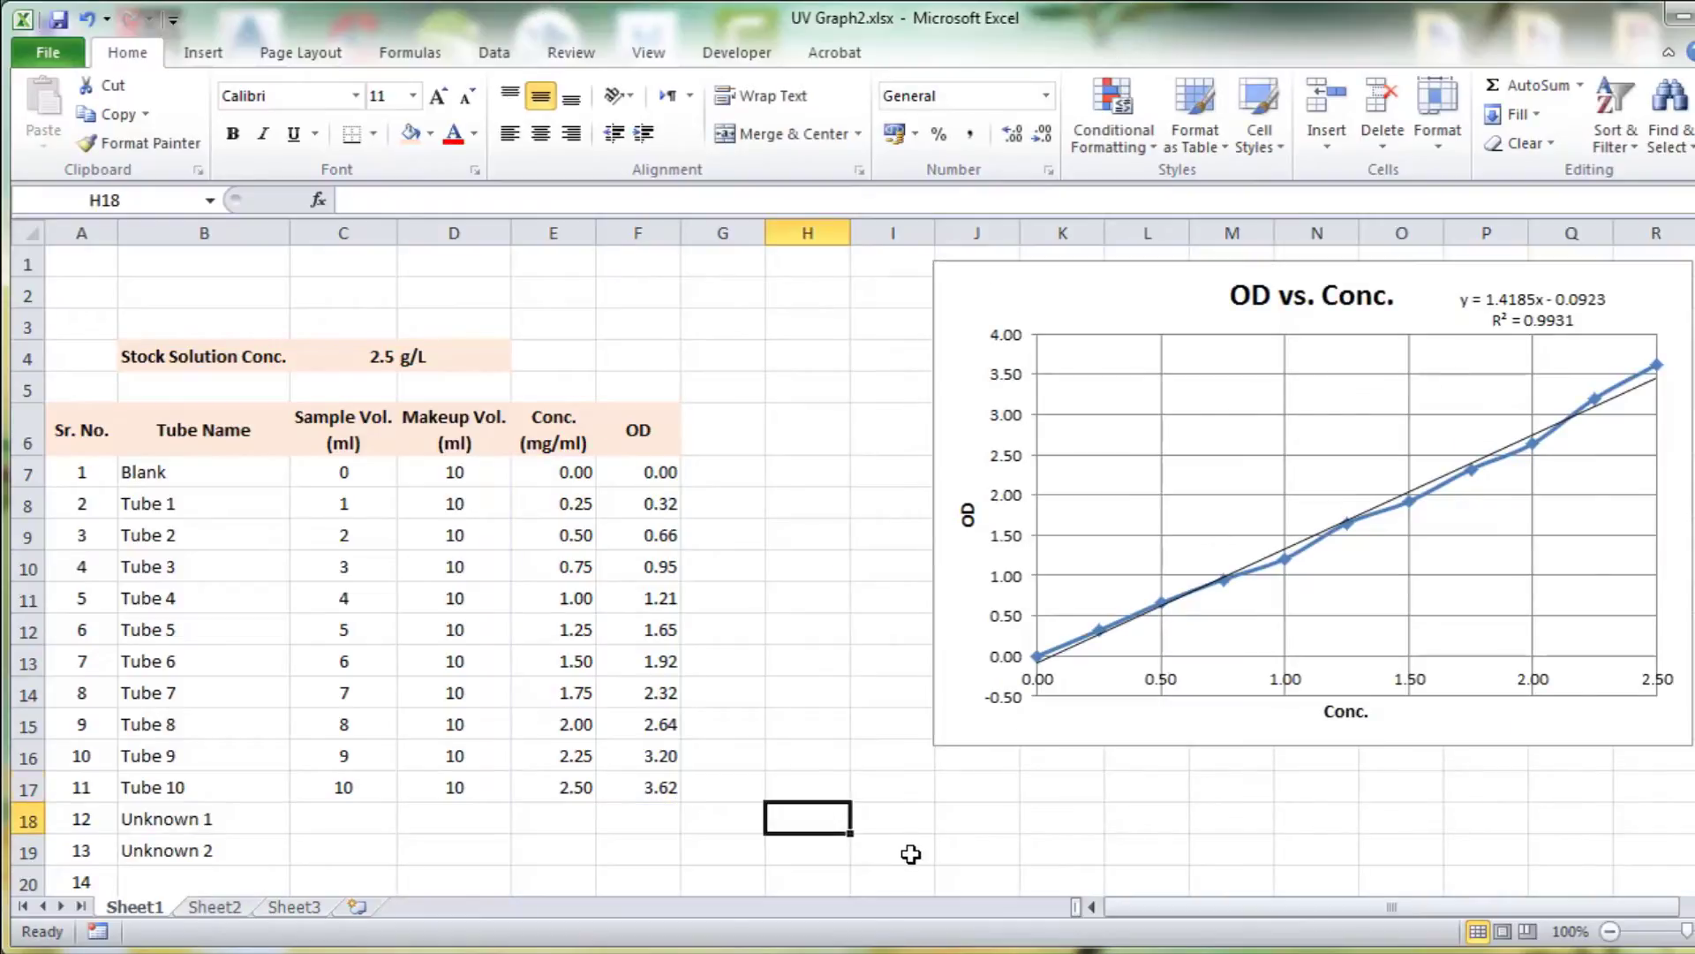
{"action": "key", "text": "Up"}
{"action": "type", "text": "Y="}
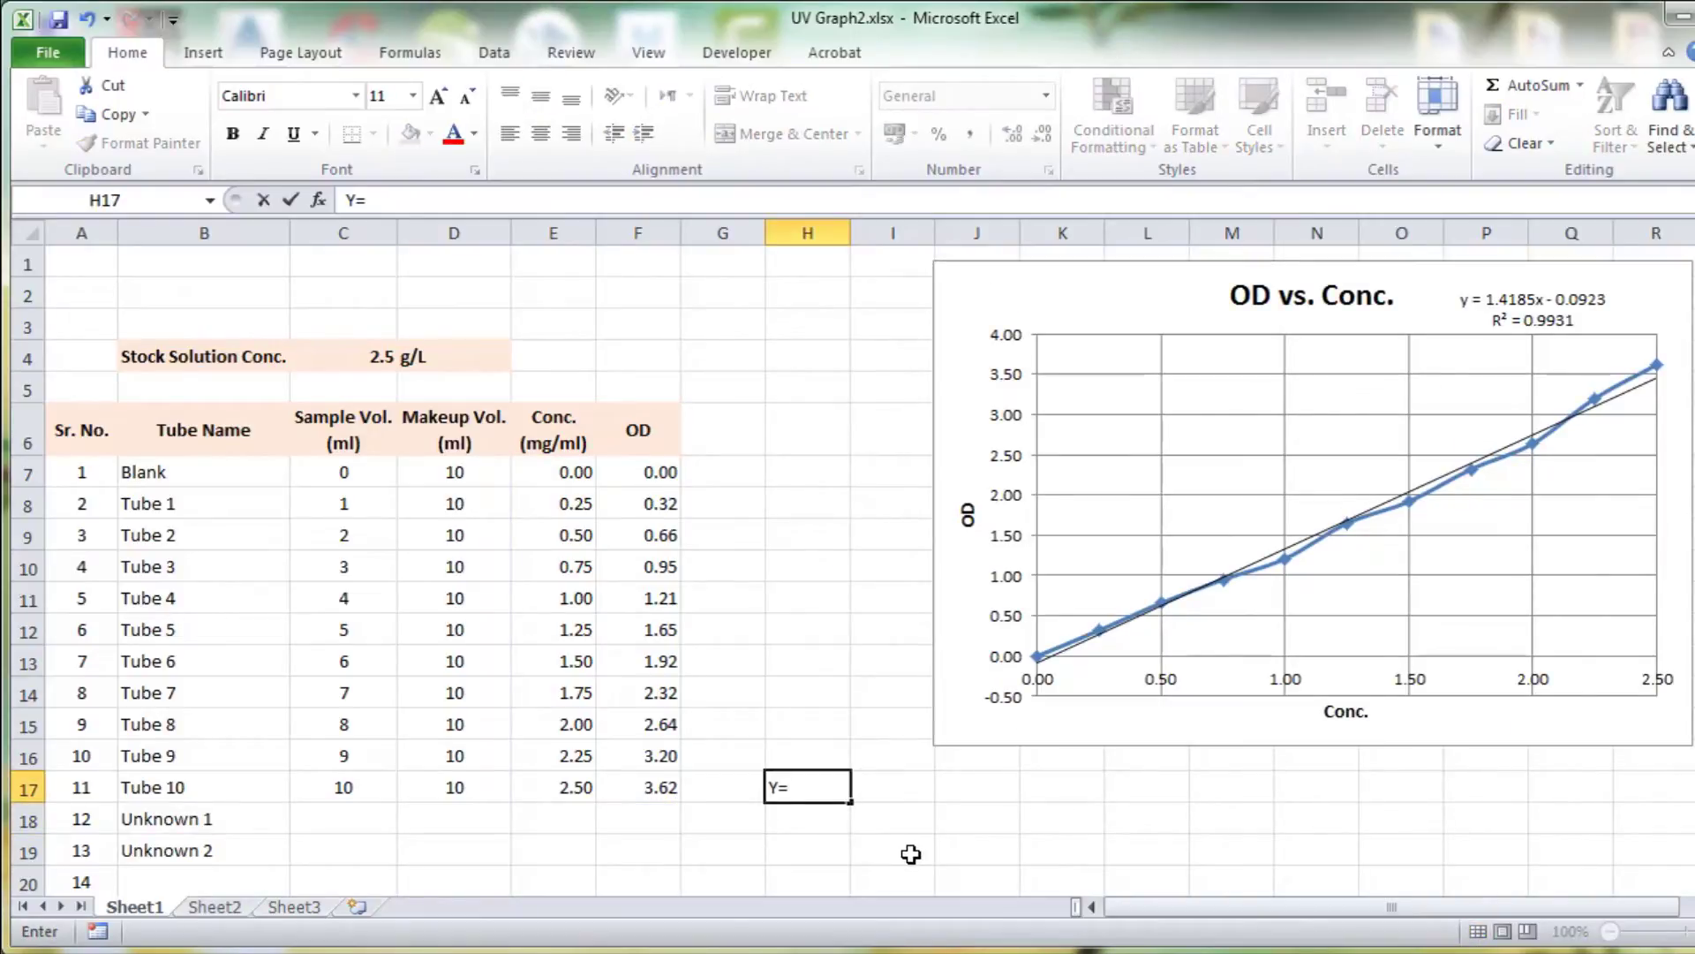
{"action": "type", "text": "Mx+C"}
{"action": "key", "text": "Return"}
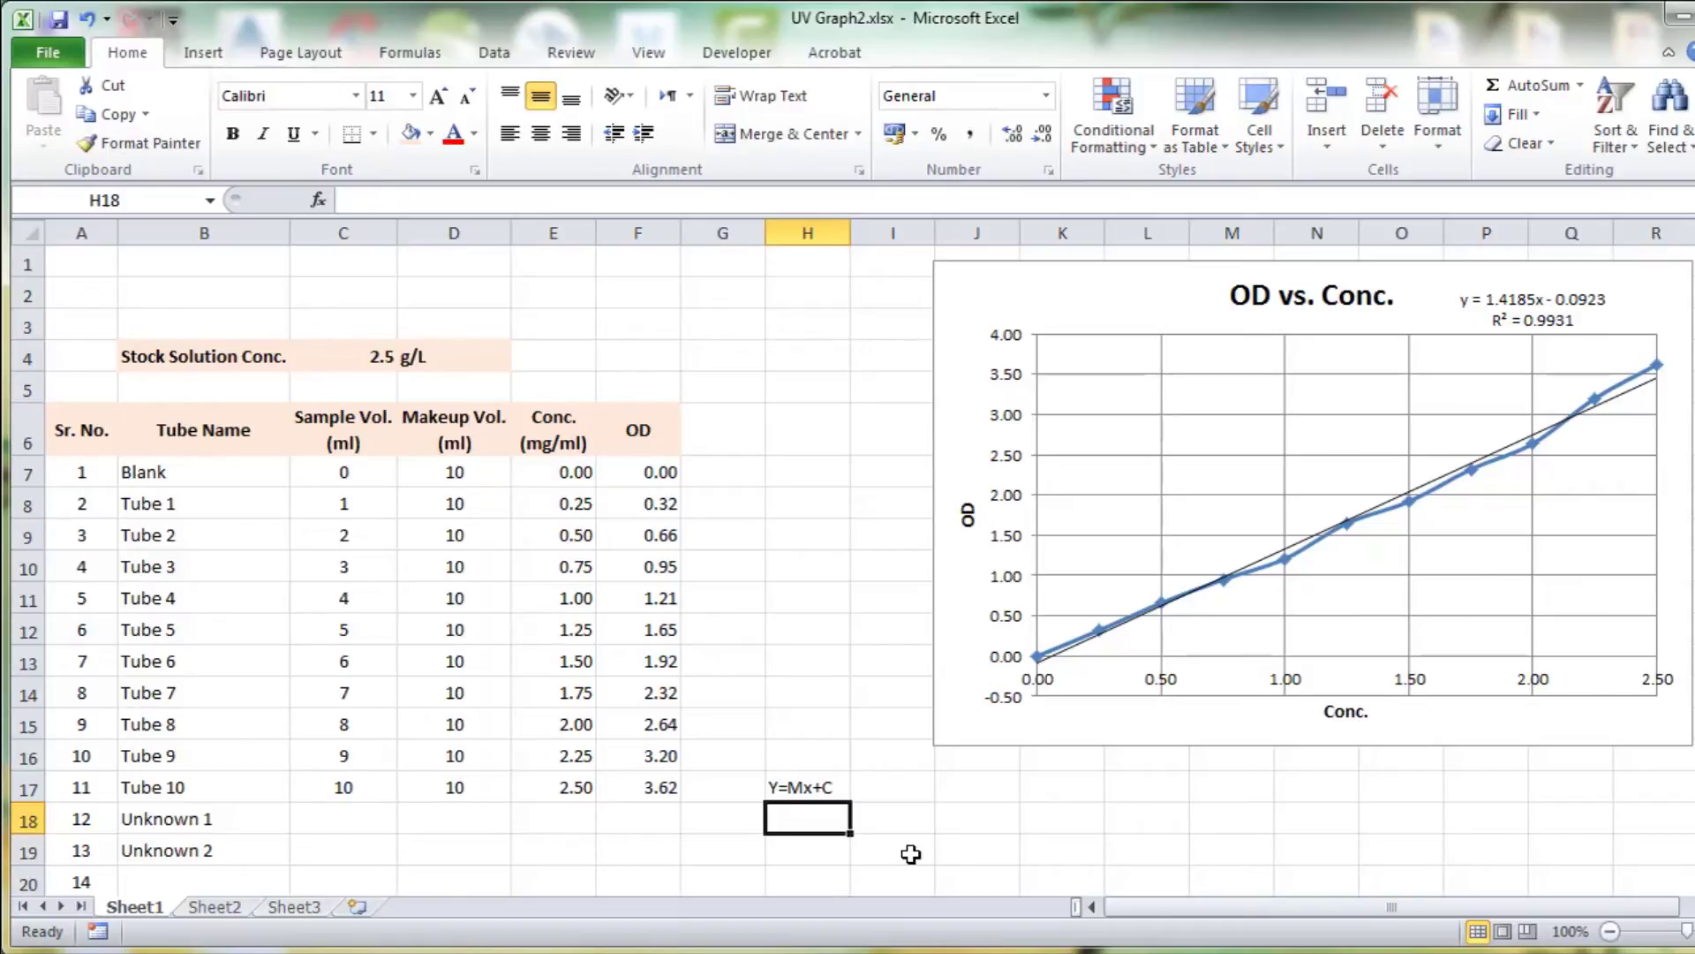
{"action": "type", "text": "S"}
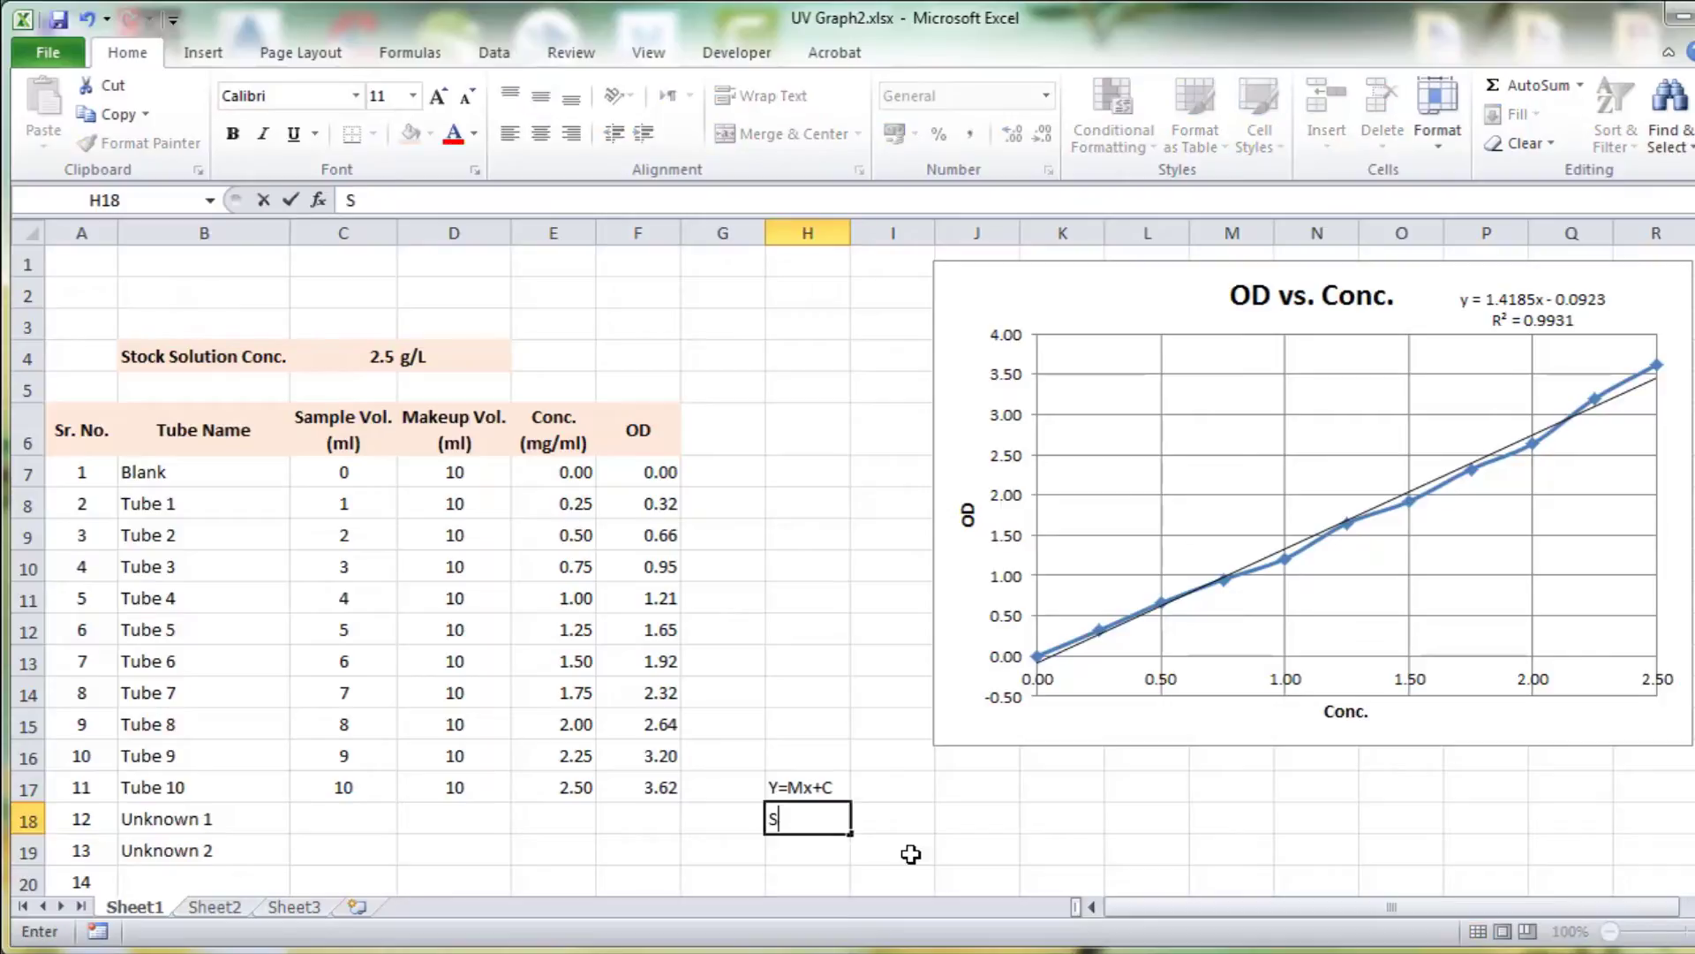
{"action": "type", "text": "lope"}
{"action": "key", "text": "Tab"}
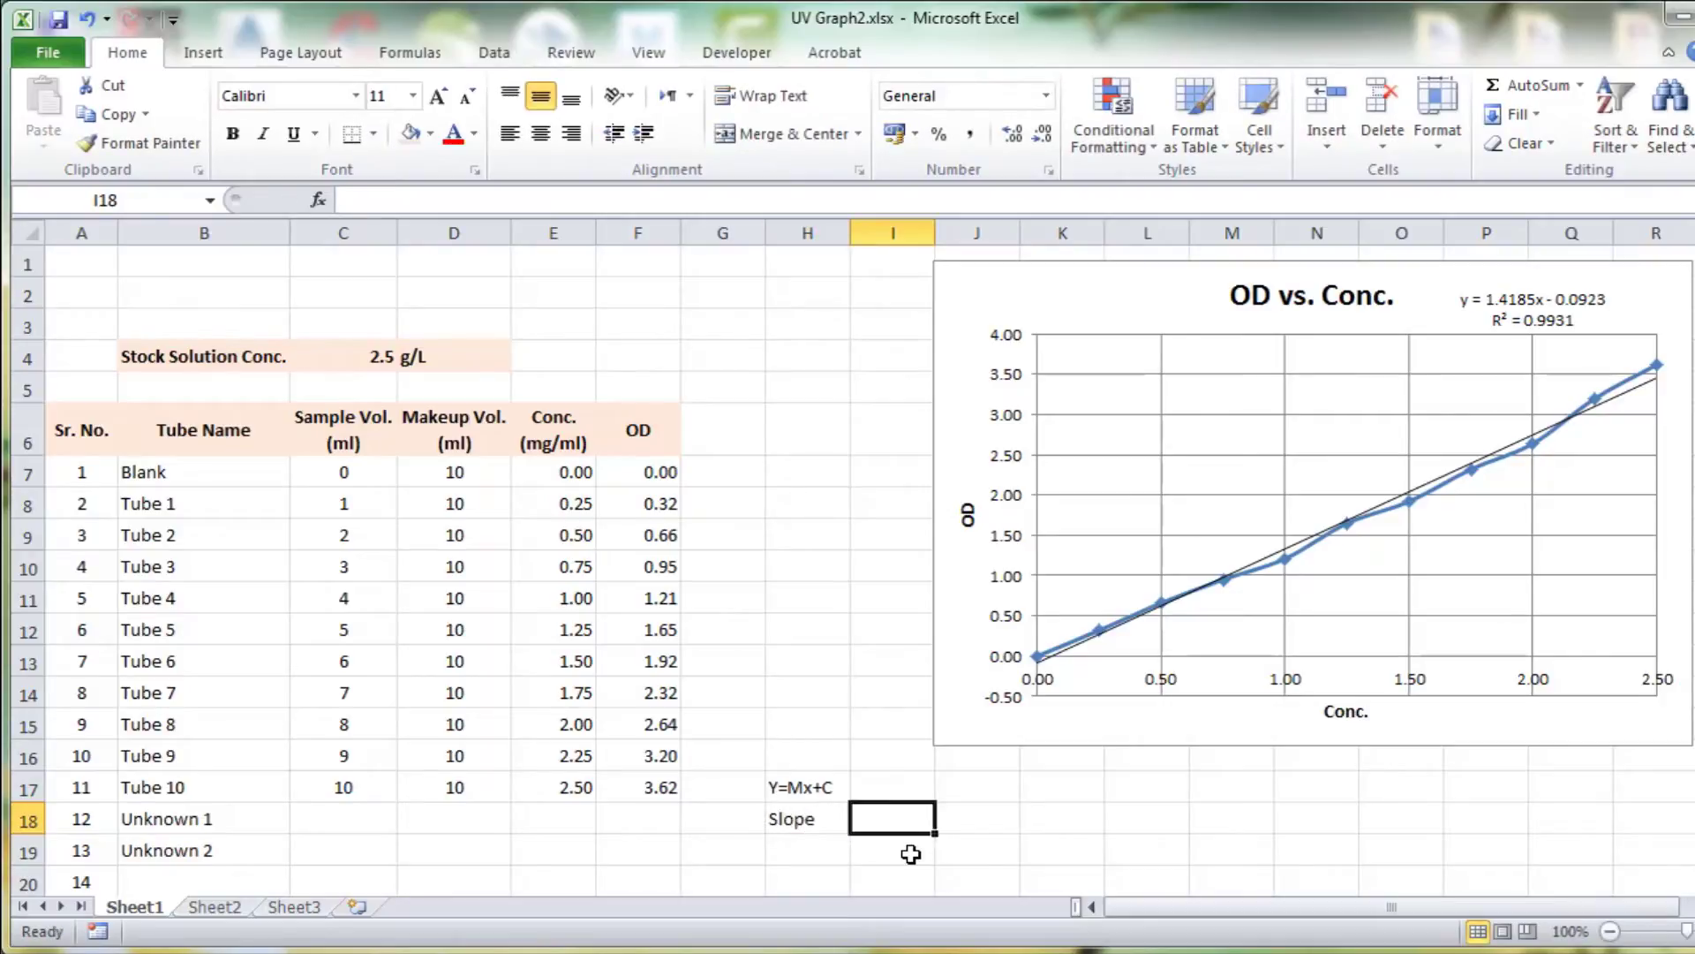
- Enter =SLOPE(F7:F17,E7:E17) in I18, returning 1.418545
{"action": "type", "text": "=s"}
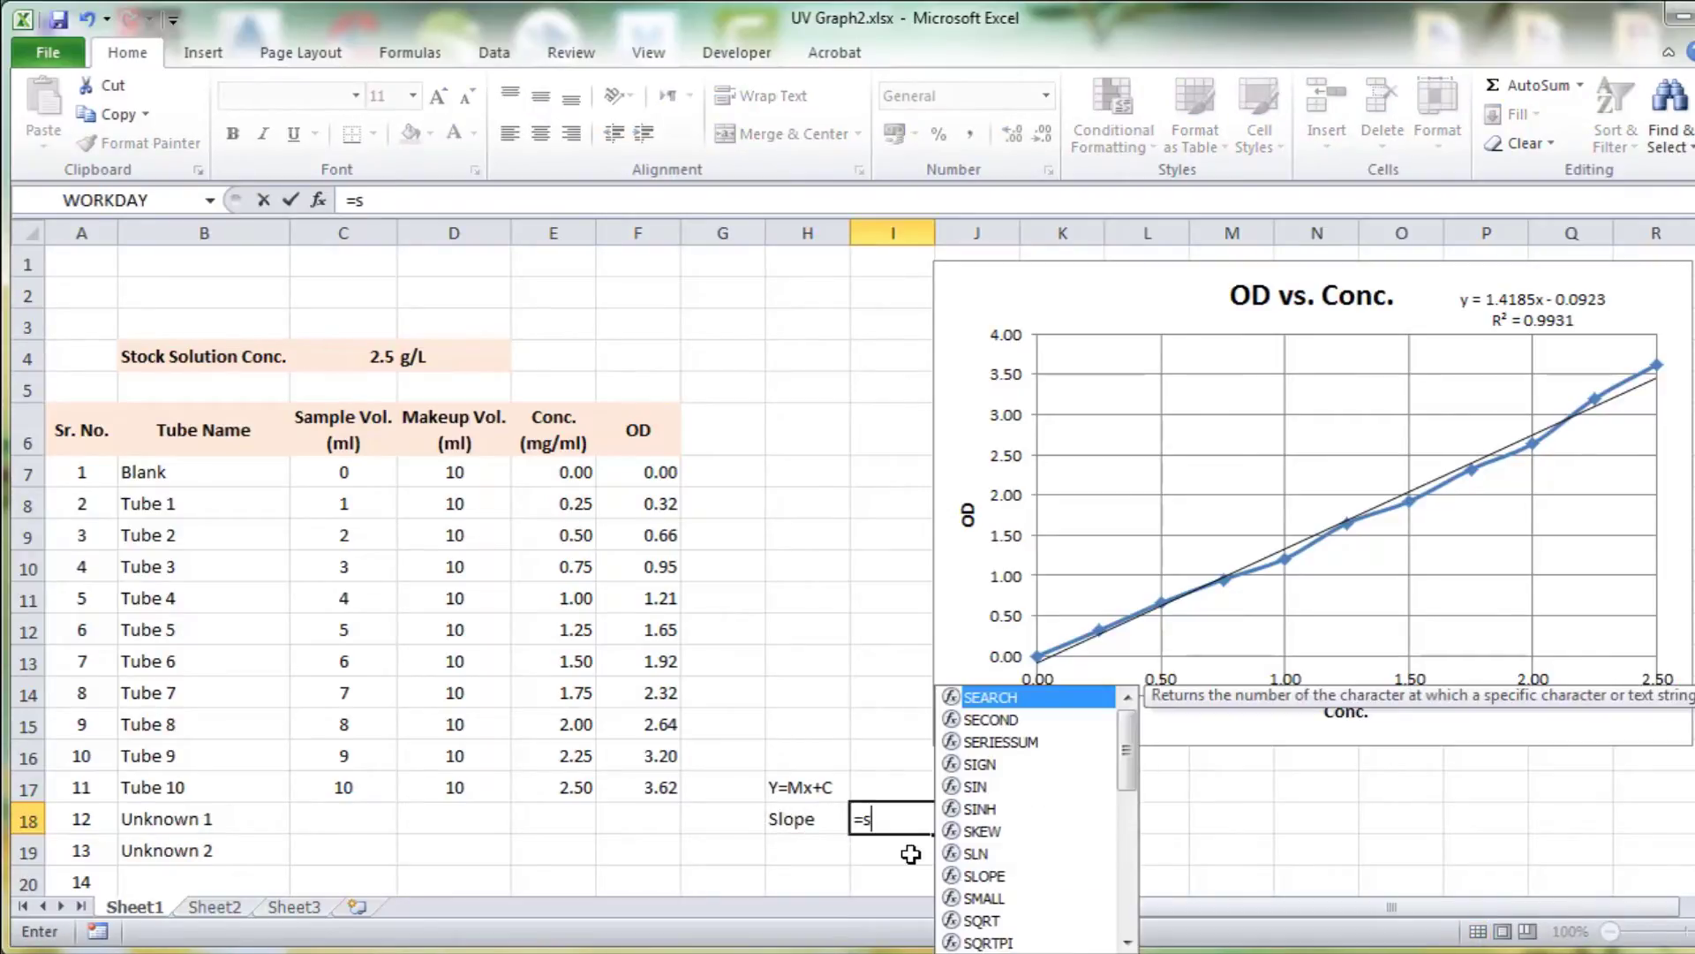
{"action": "type", "text": "lop"}
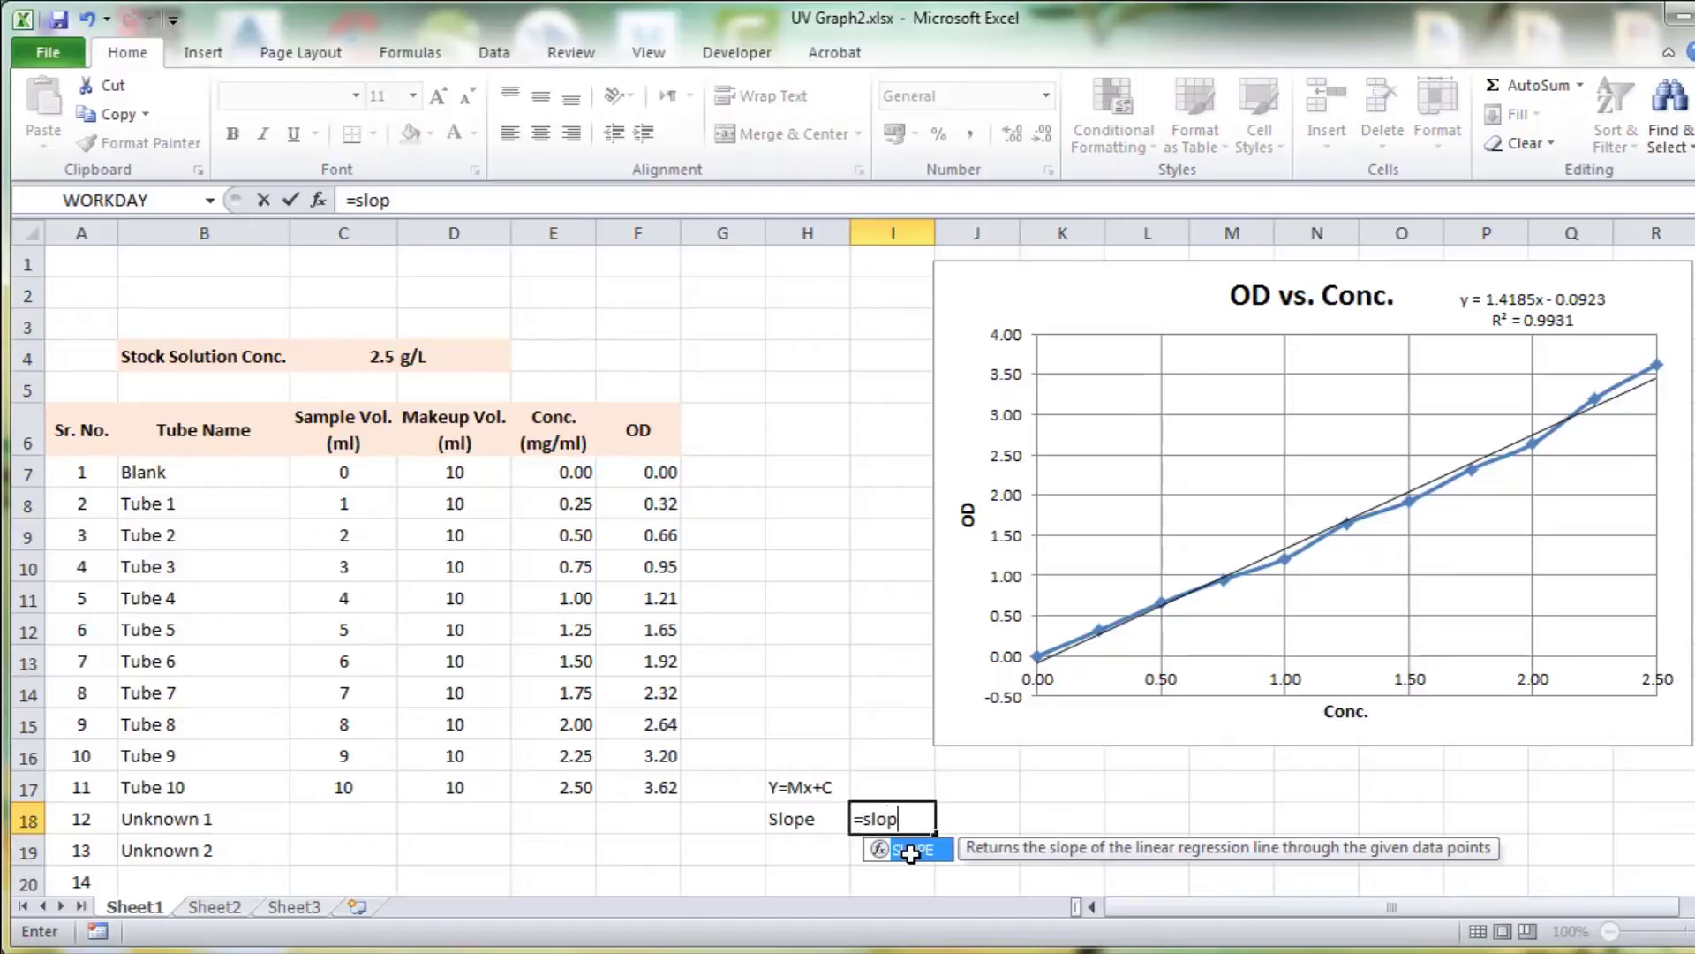
{"action": "type", "text": "e("}
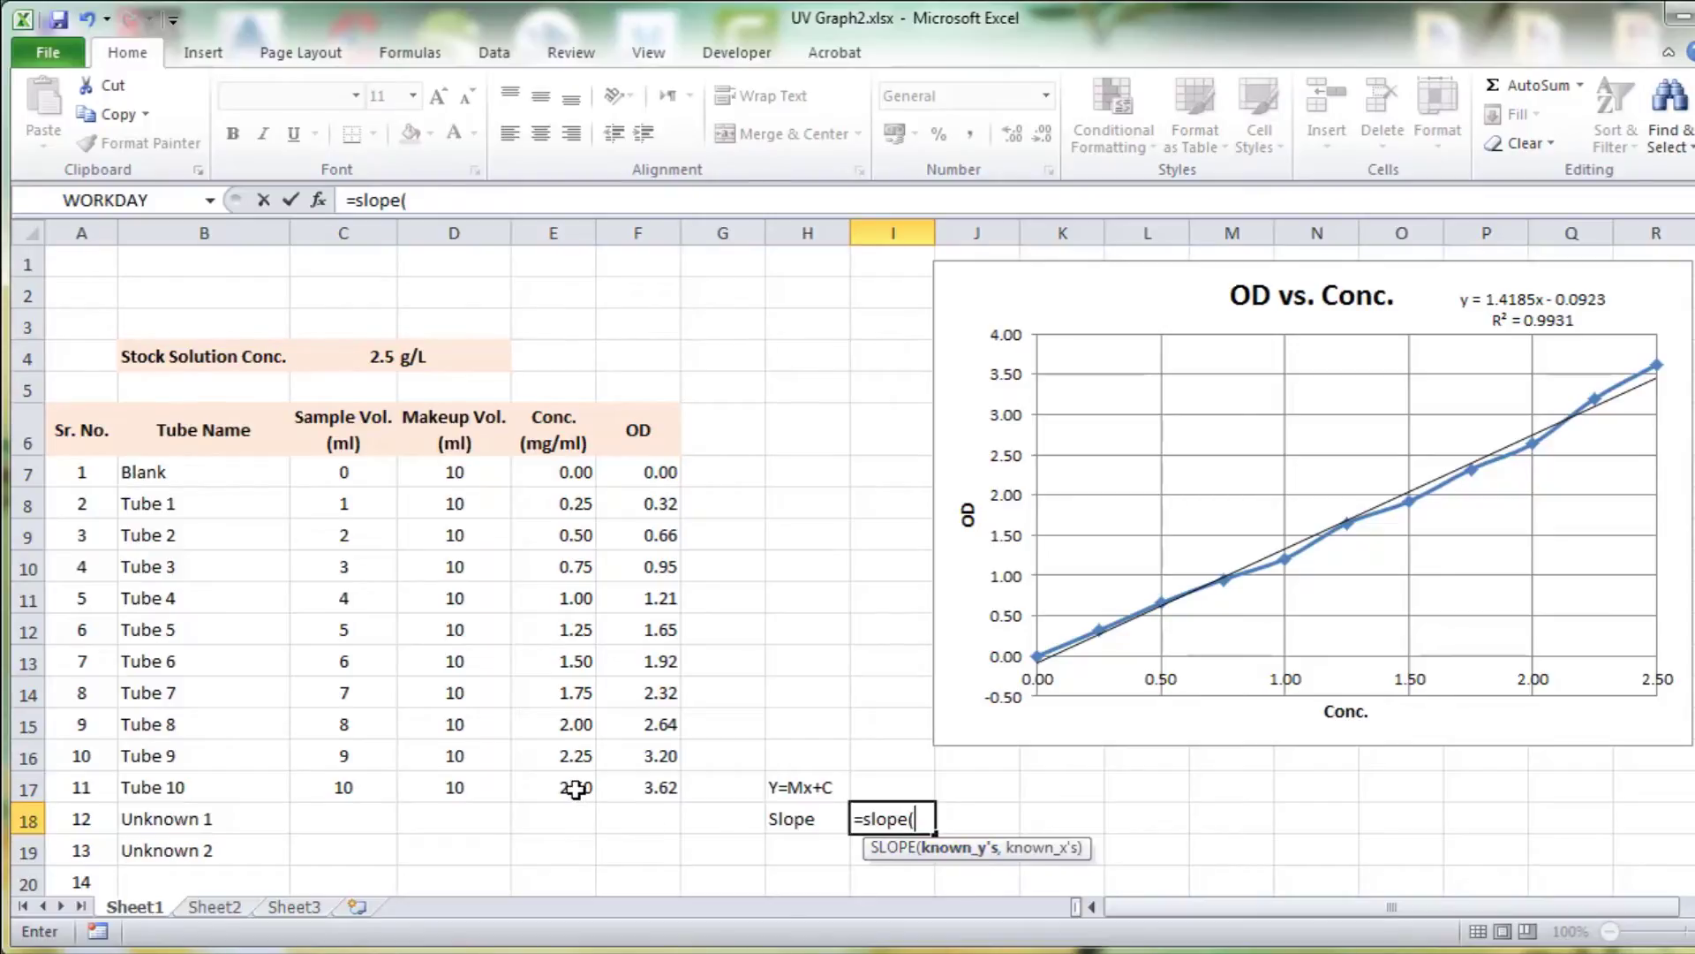
{"action": "mouse_move", "coordinate": [557, 788]}
{"action": "left_mouse_down"}
{"action": "mouse_move", "coordinate": [570, 474]}
{"action": "mouse_move", "coordinate": [633, 771]}
{"action": "mouse_move", "coordinate": [642, 472]}
{"action": "left_mouse_up"}
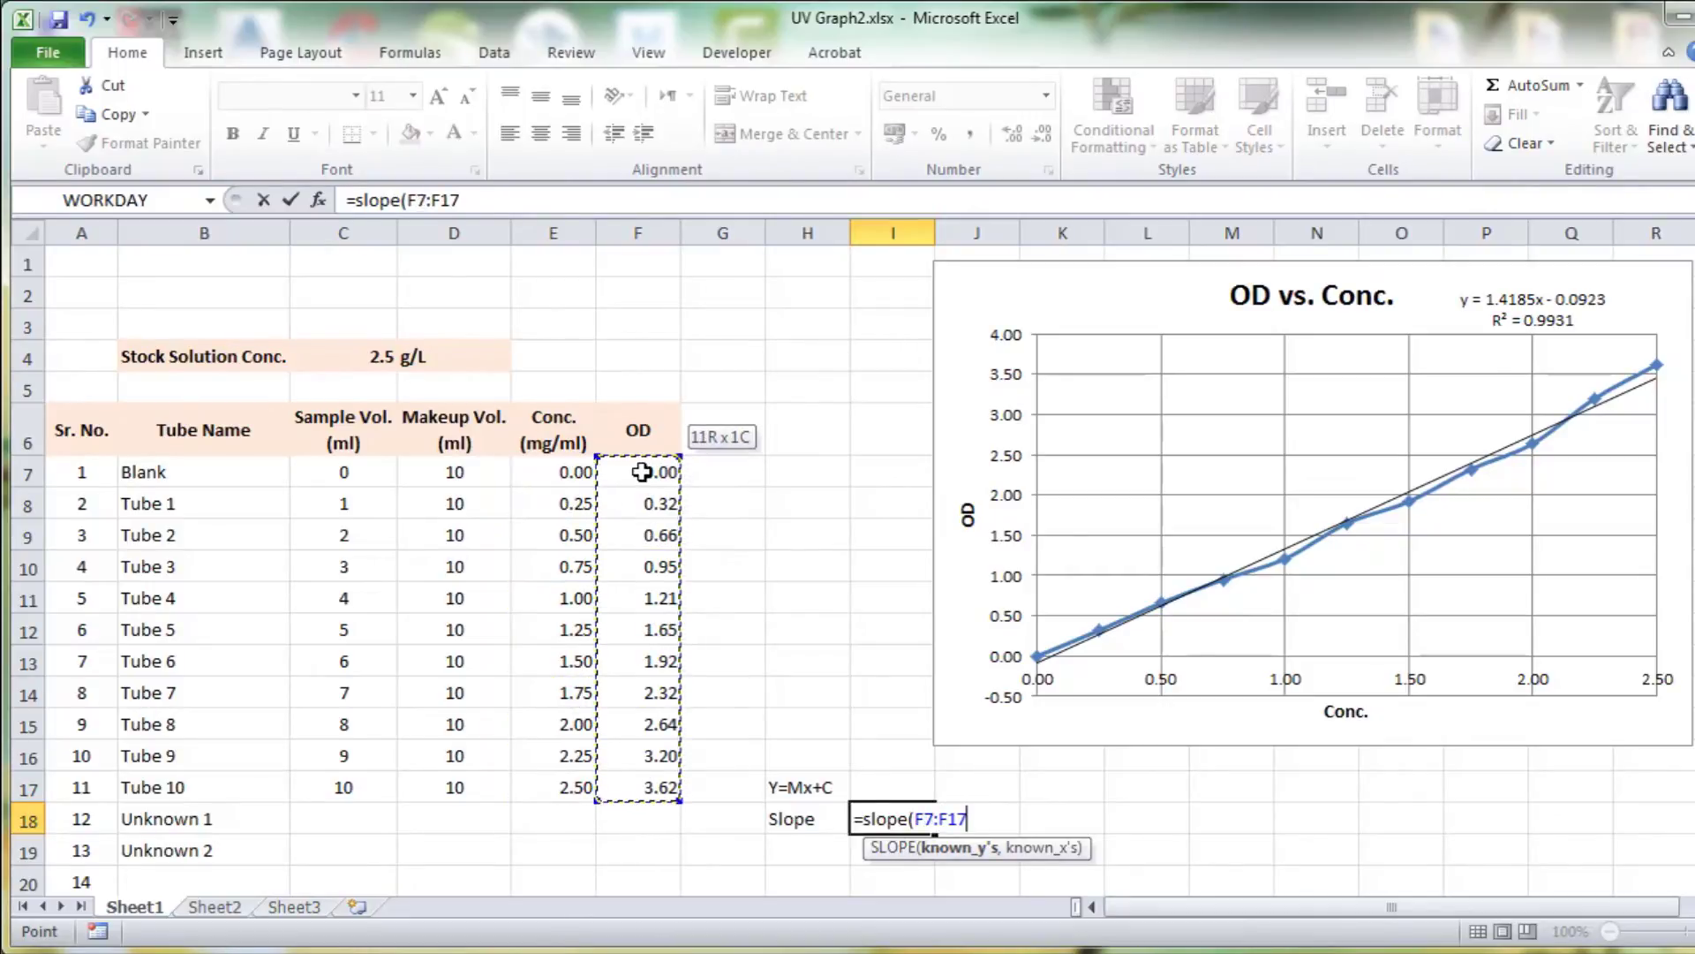
{"action": "type", "text": ","}
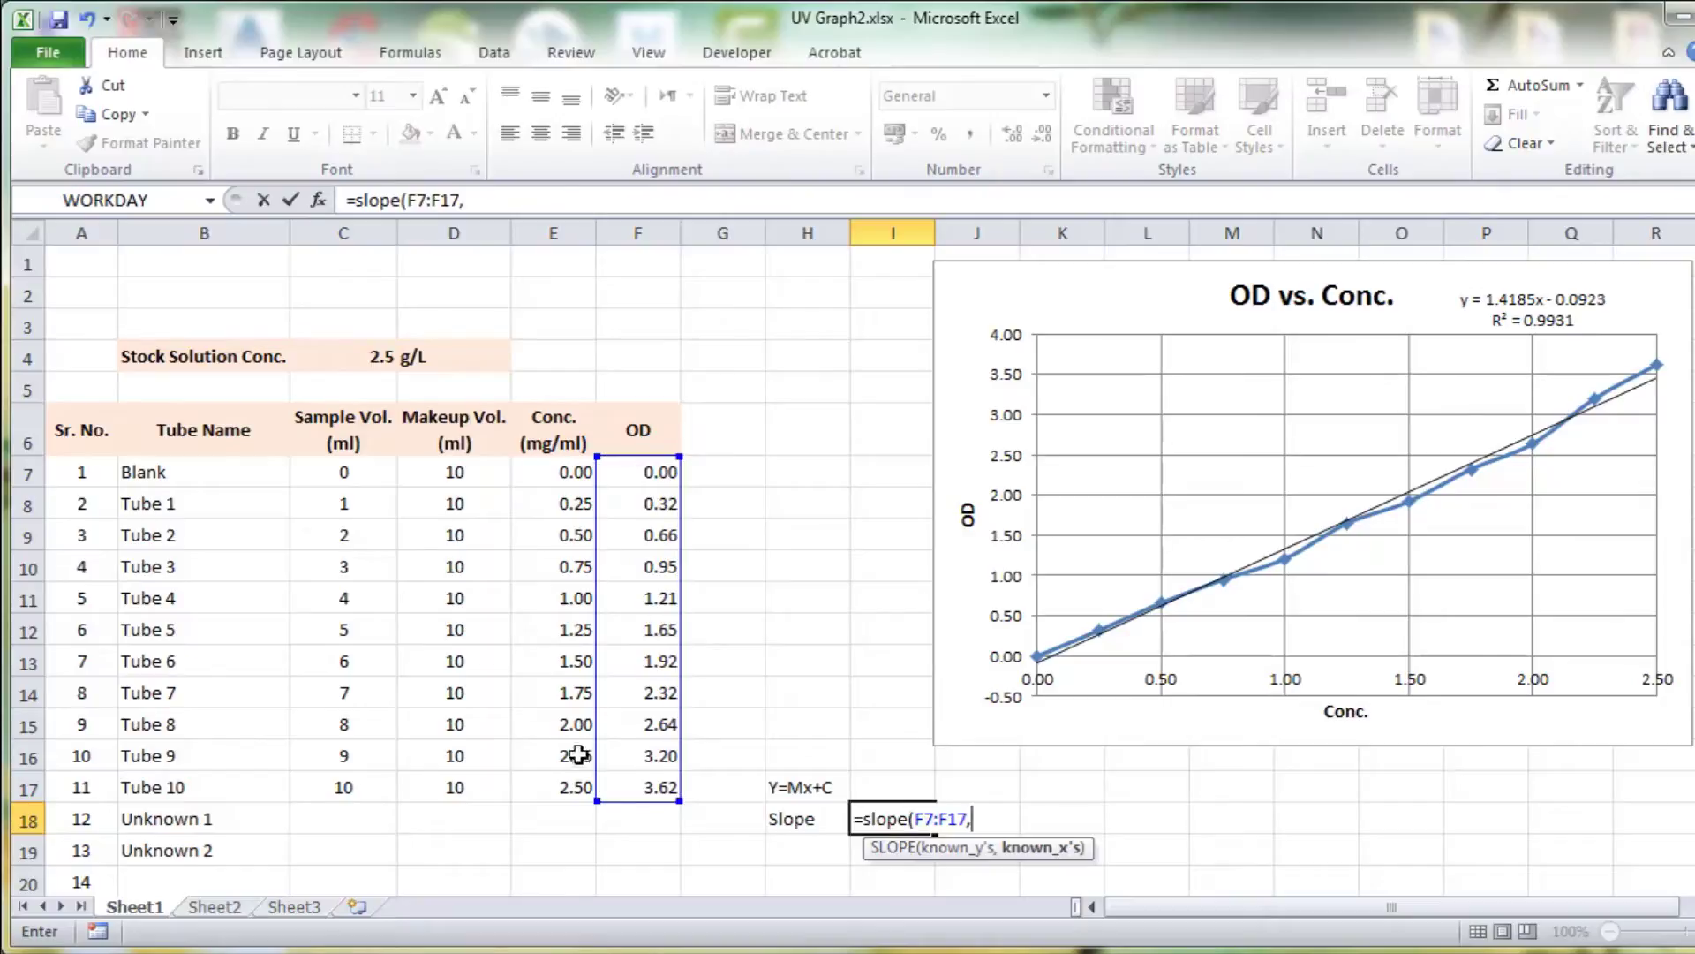
{"action": "left_click_drag", "start_coordinate": [554, 786], "coordinate": [544, 476]}
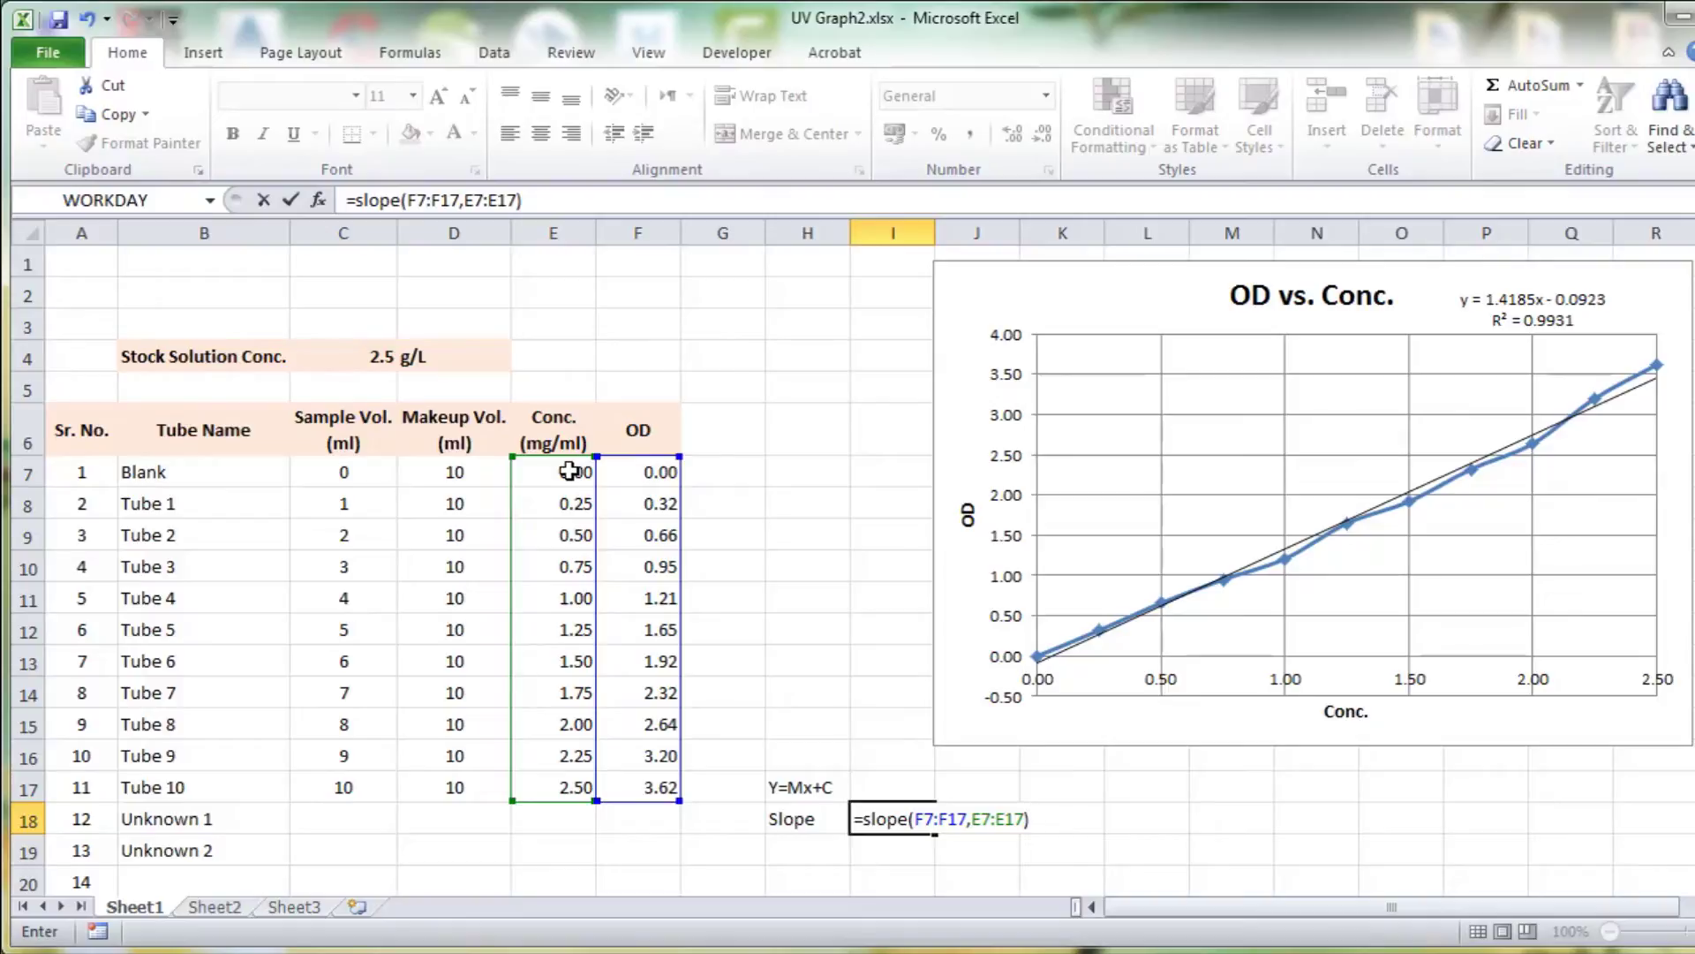
{"action": "key", "text": "Return"}
{"action": "key", "text": "Up"}
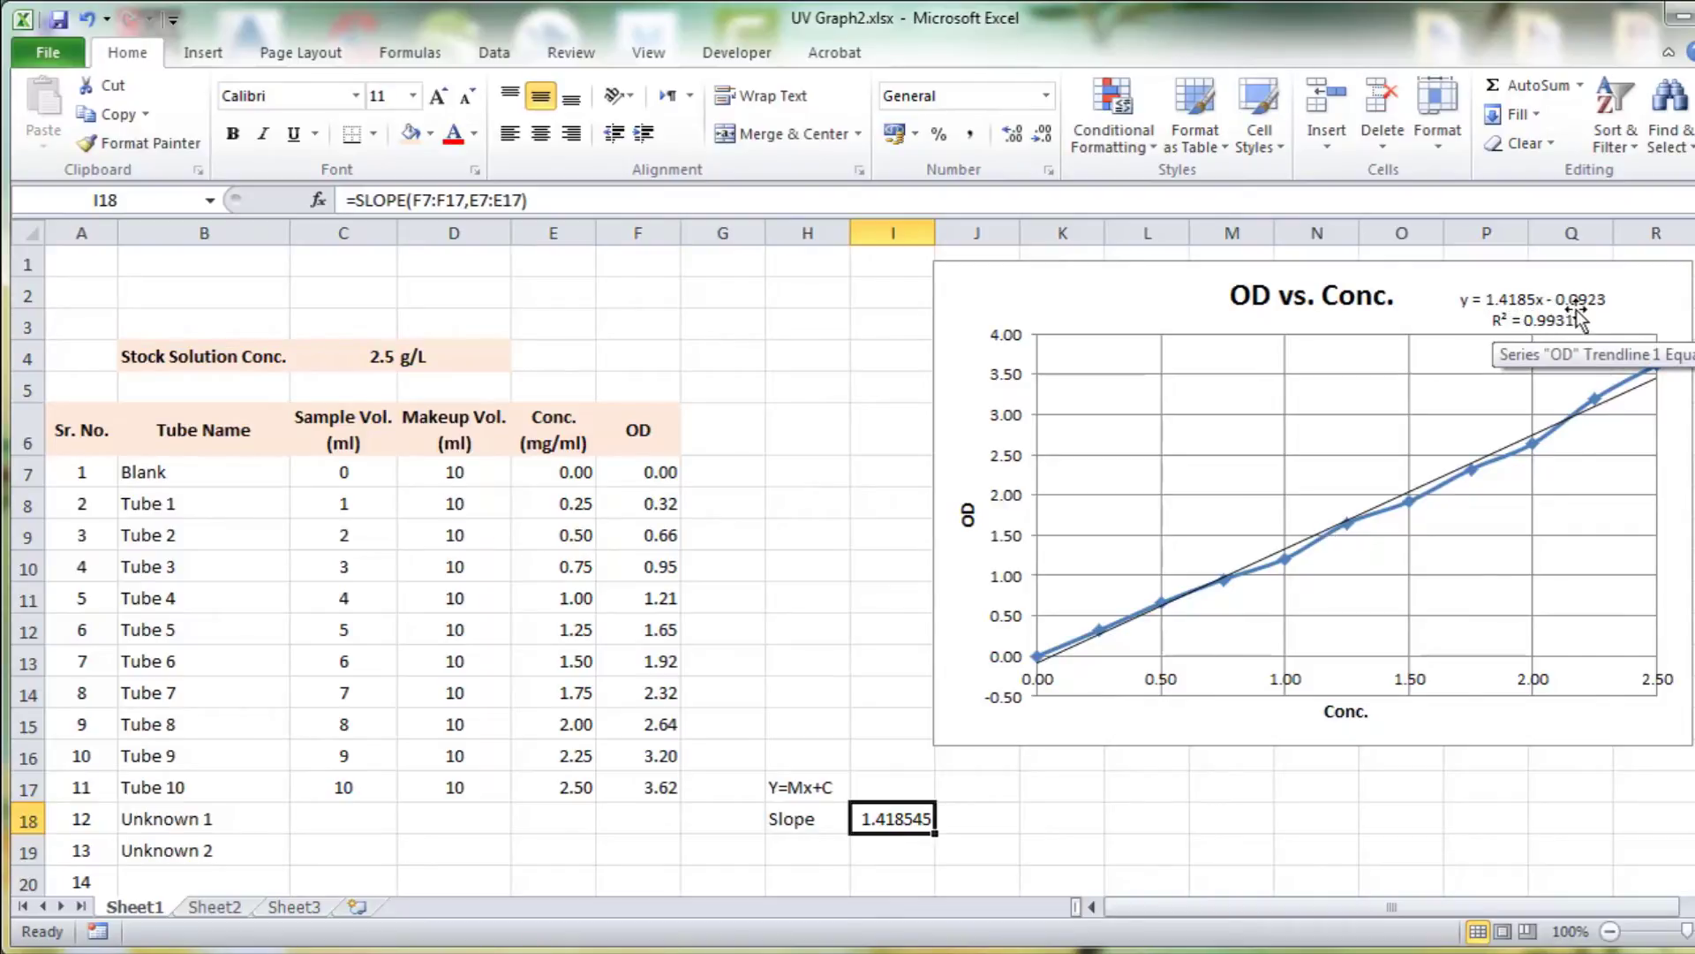
{"action": "left_click", "coordinate": [977, 850]}
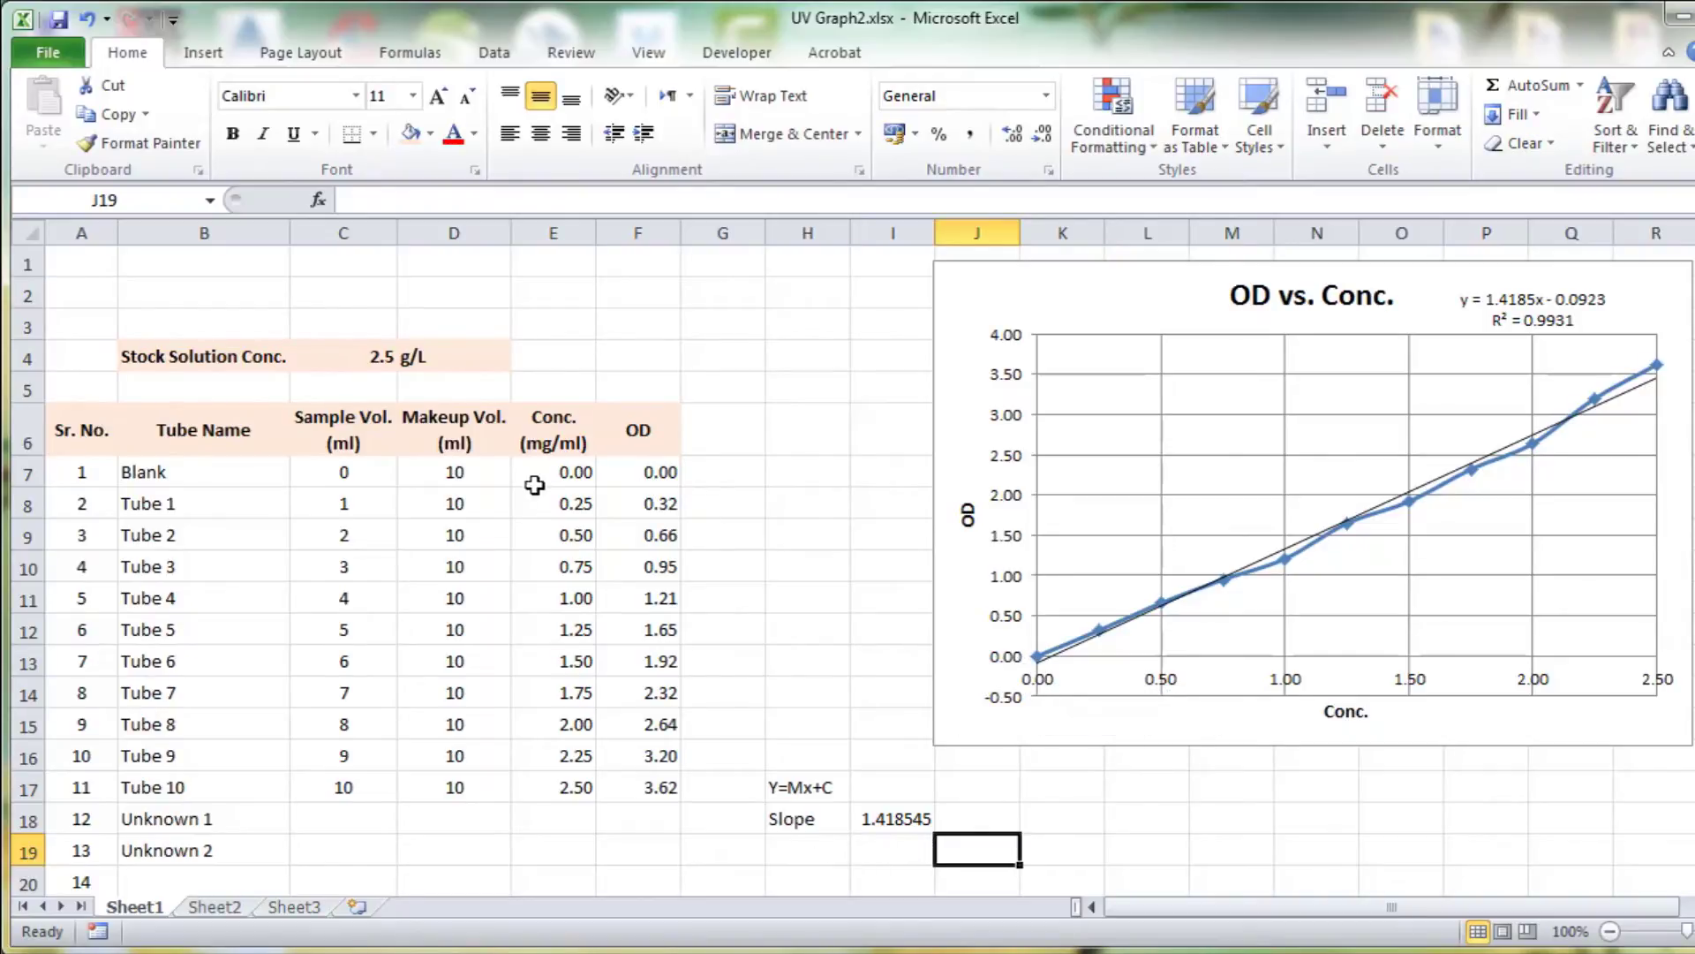
- Add an Intercept label in H19 below the Slope label
{"action": "left_click_drag", "start_coordinate": [572, 472], "coordinate": [649, 482]}
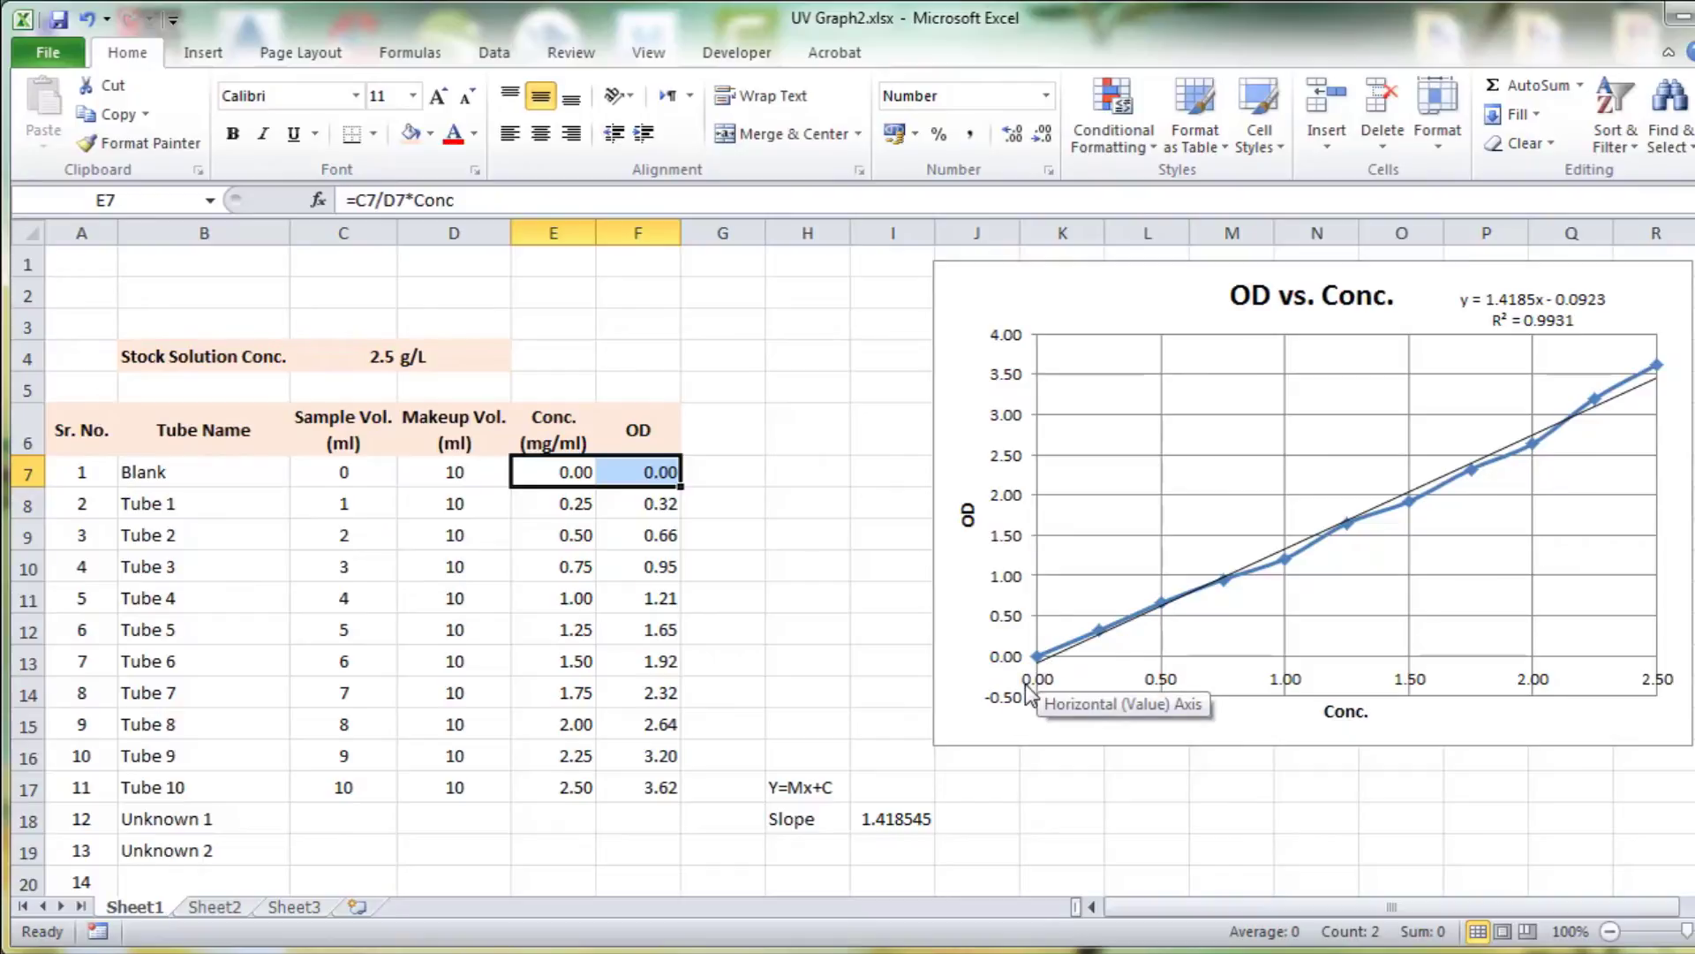
{"action": "left_click", "coordinate": [819, 850]}
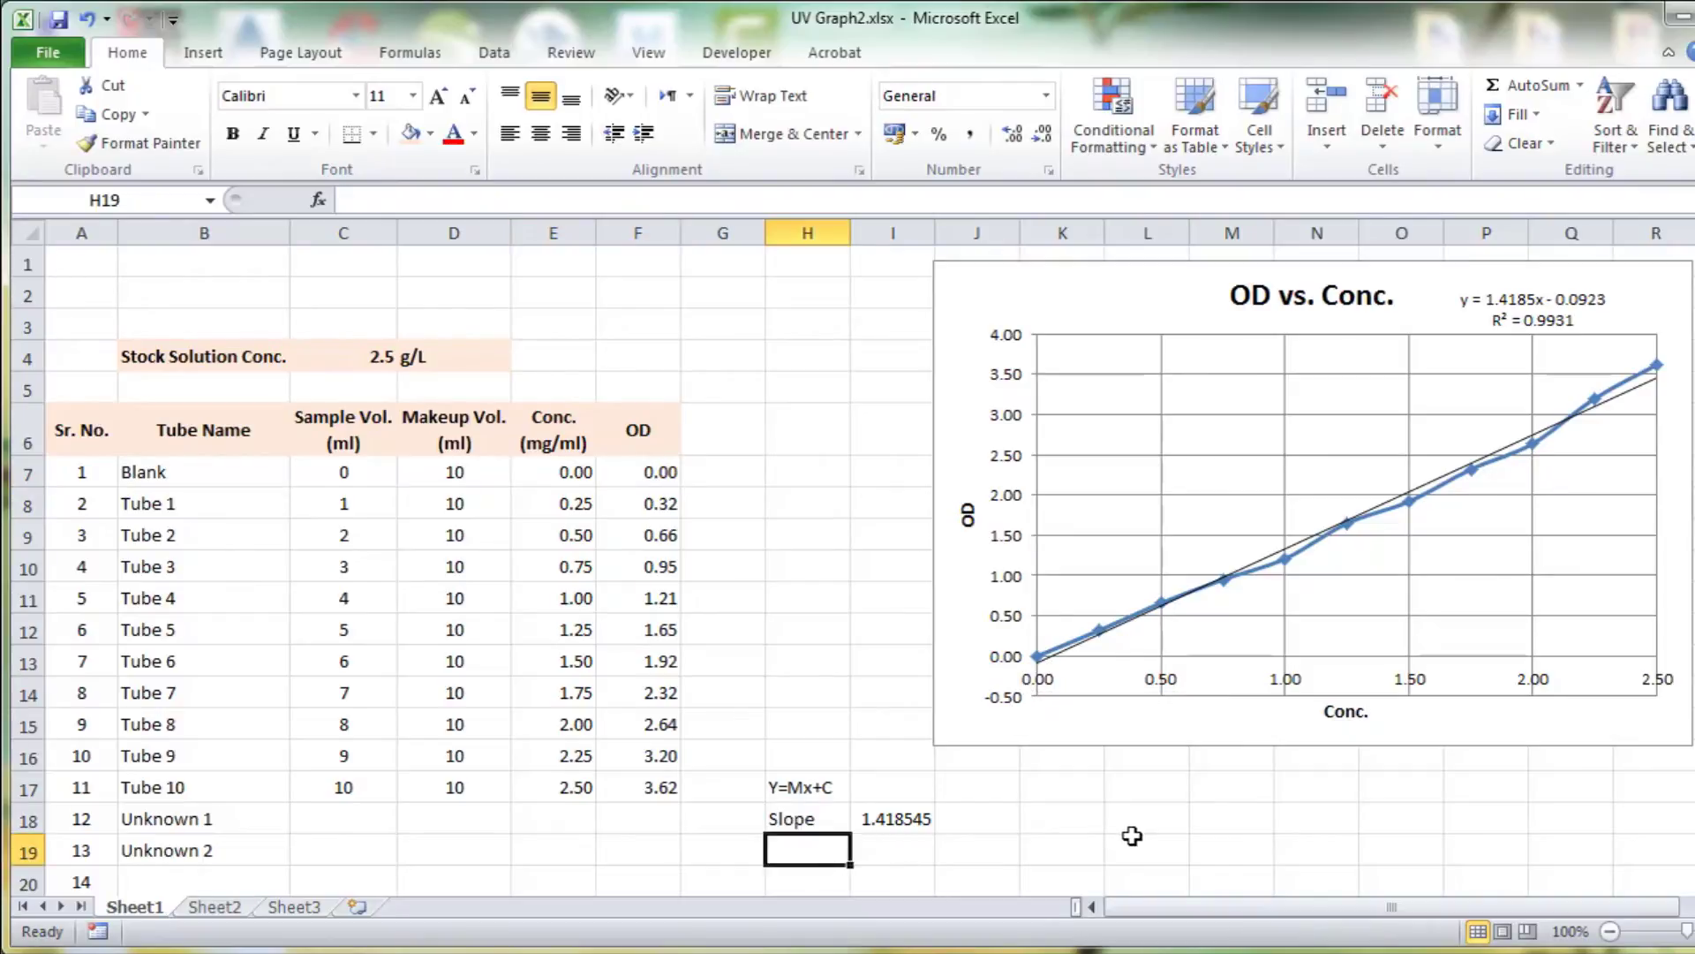
{"action": "type", "text": "Inter"}
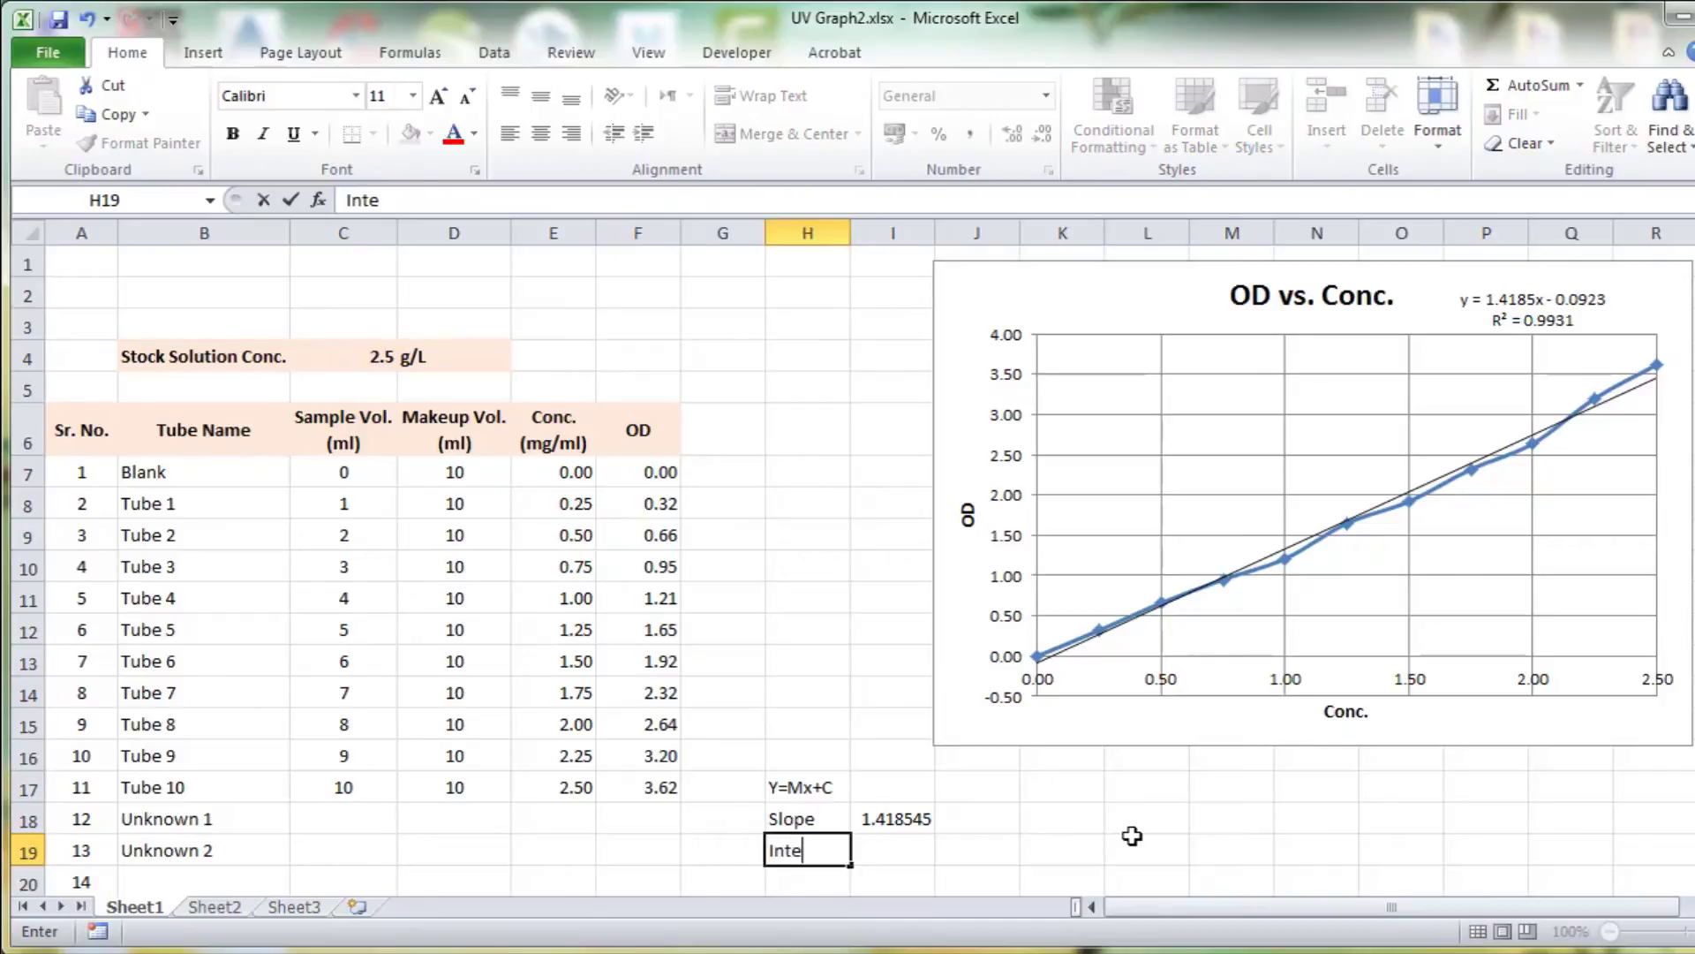
{"action": "type", "text": "cept"}
{"action": "key", "text": "Tab"}
- Enter =INTERCEPT(F7:F17,E7:E17) in I19, returning -0.09227
{"action": "type", "text": "="}
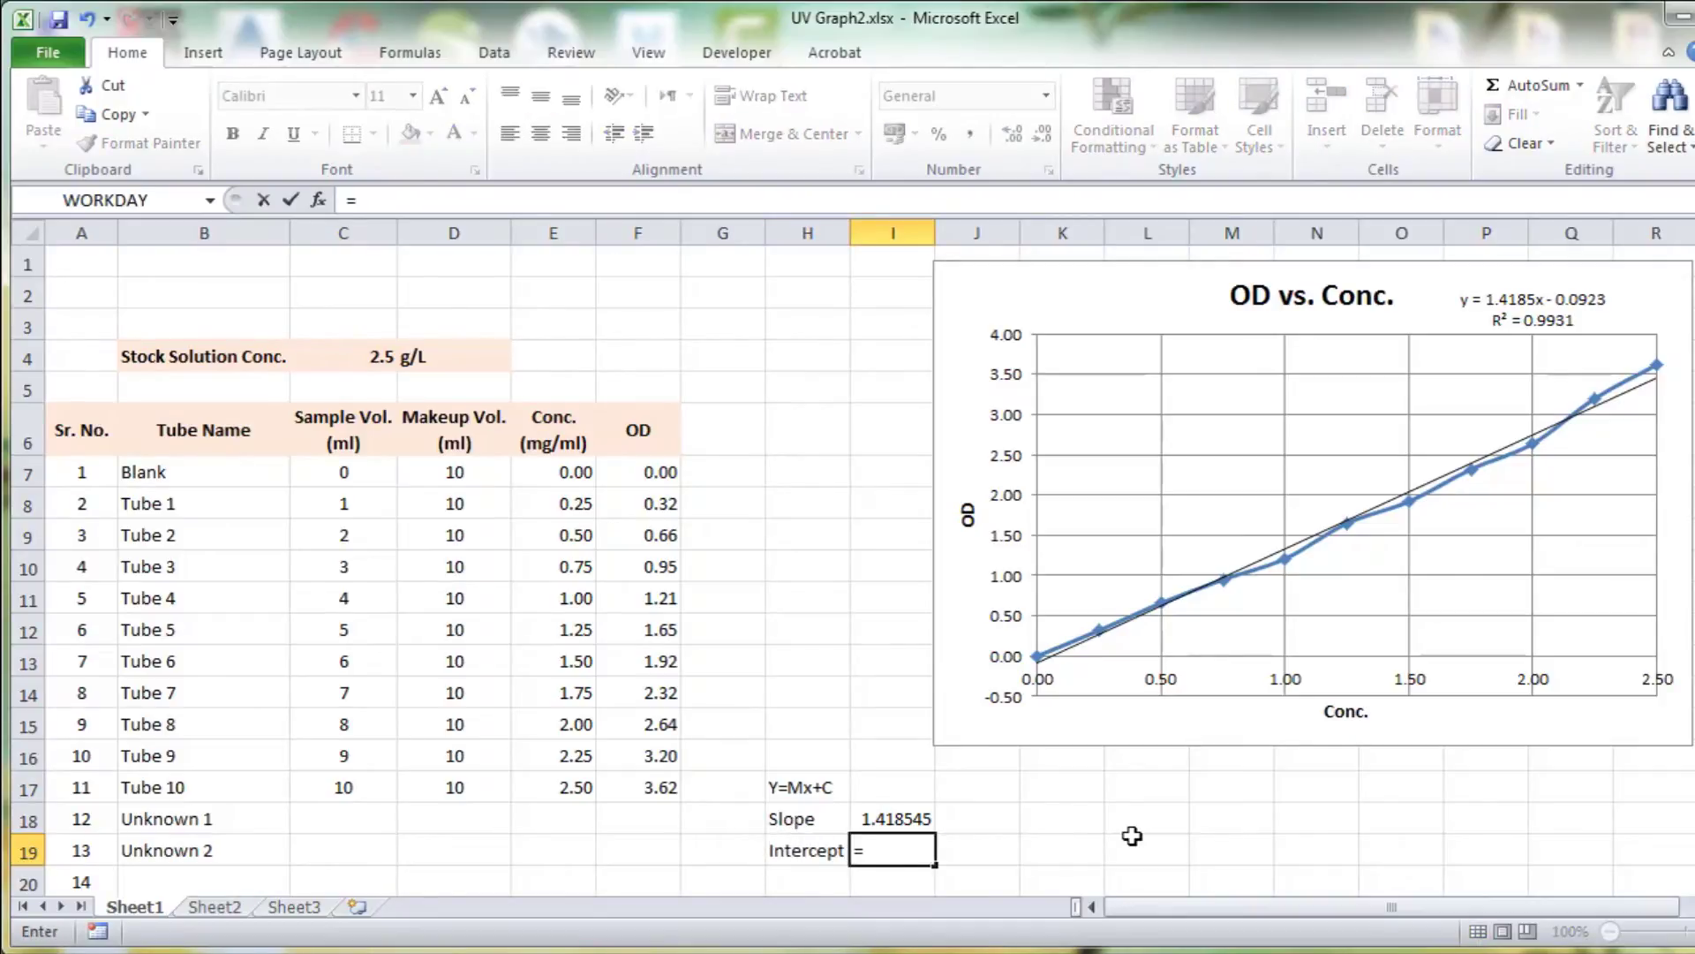
{"action": "type", "text": "int"}
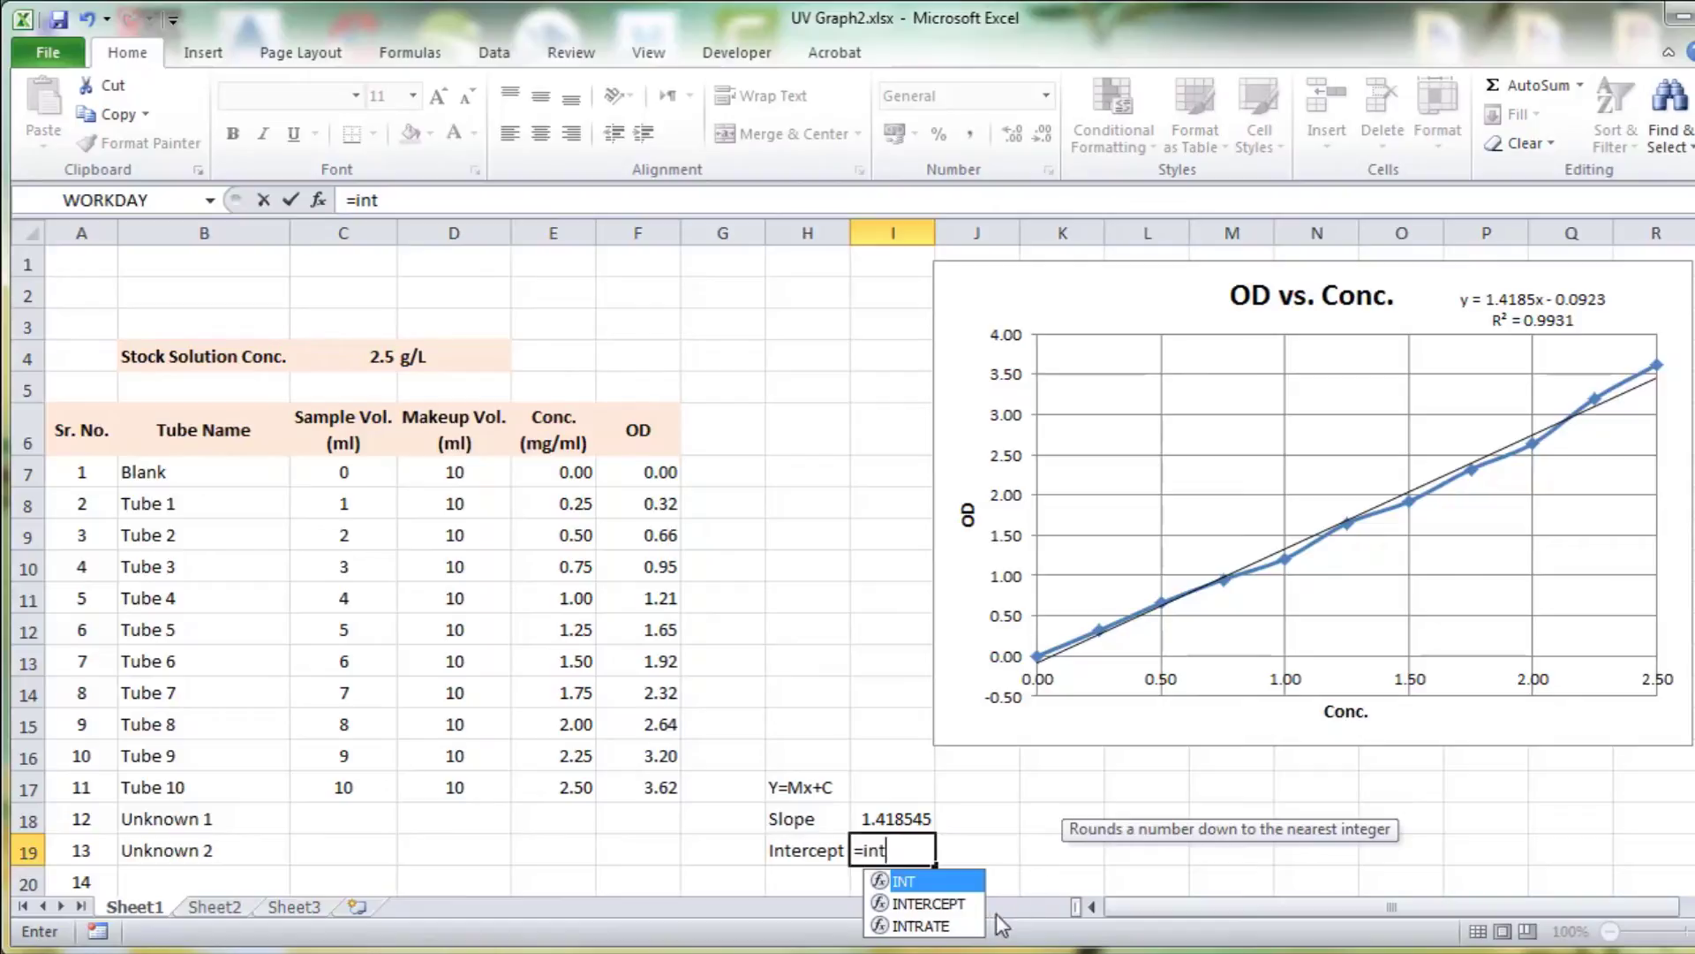
{"action": "double_click", "coordinate": [927, 904]}
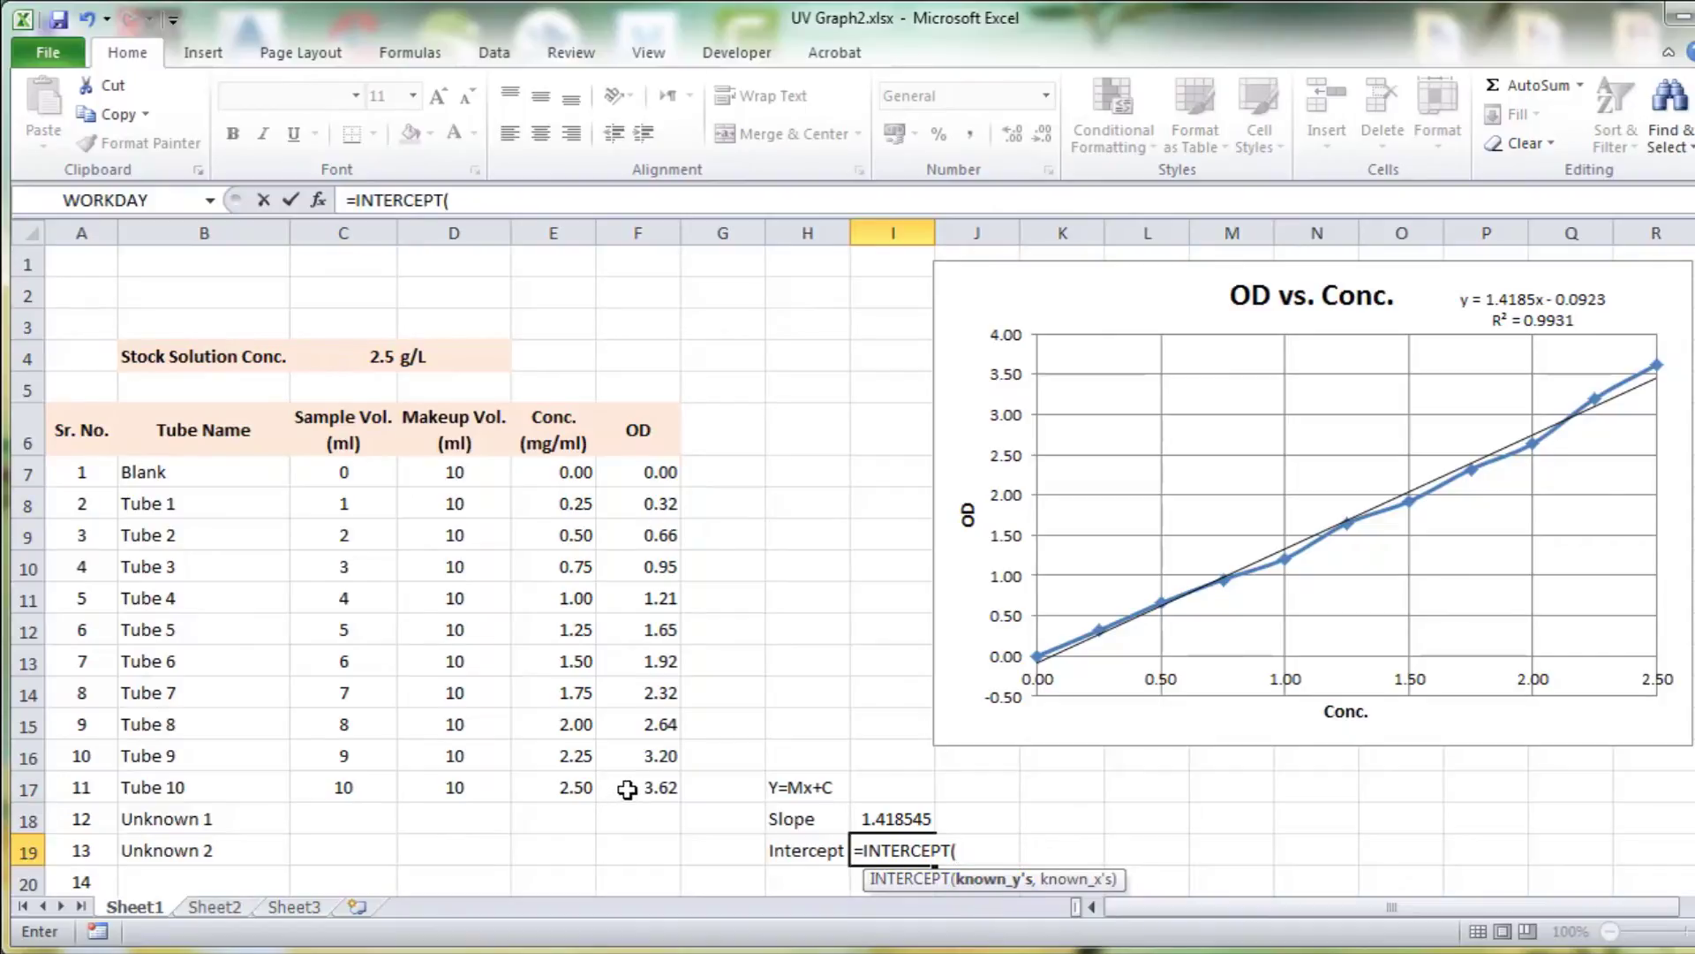
{"action": "left_click_drag", "start_coordinate": [627, 791], "coordinate": [601, 475]}
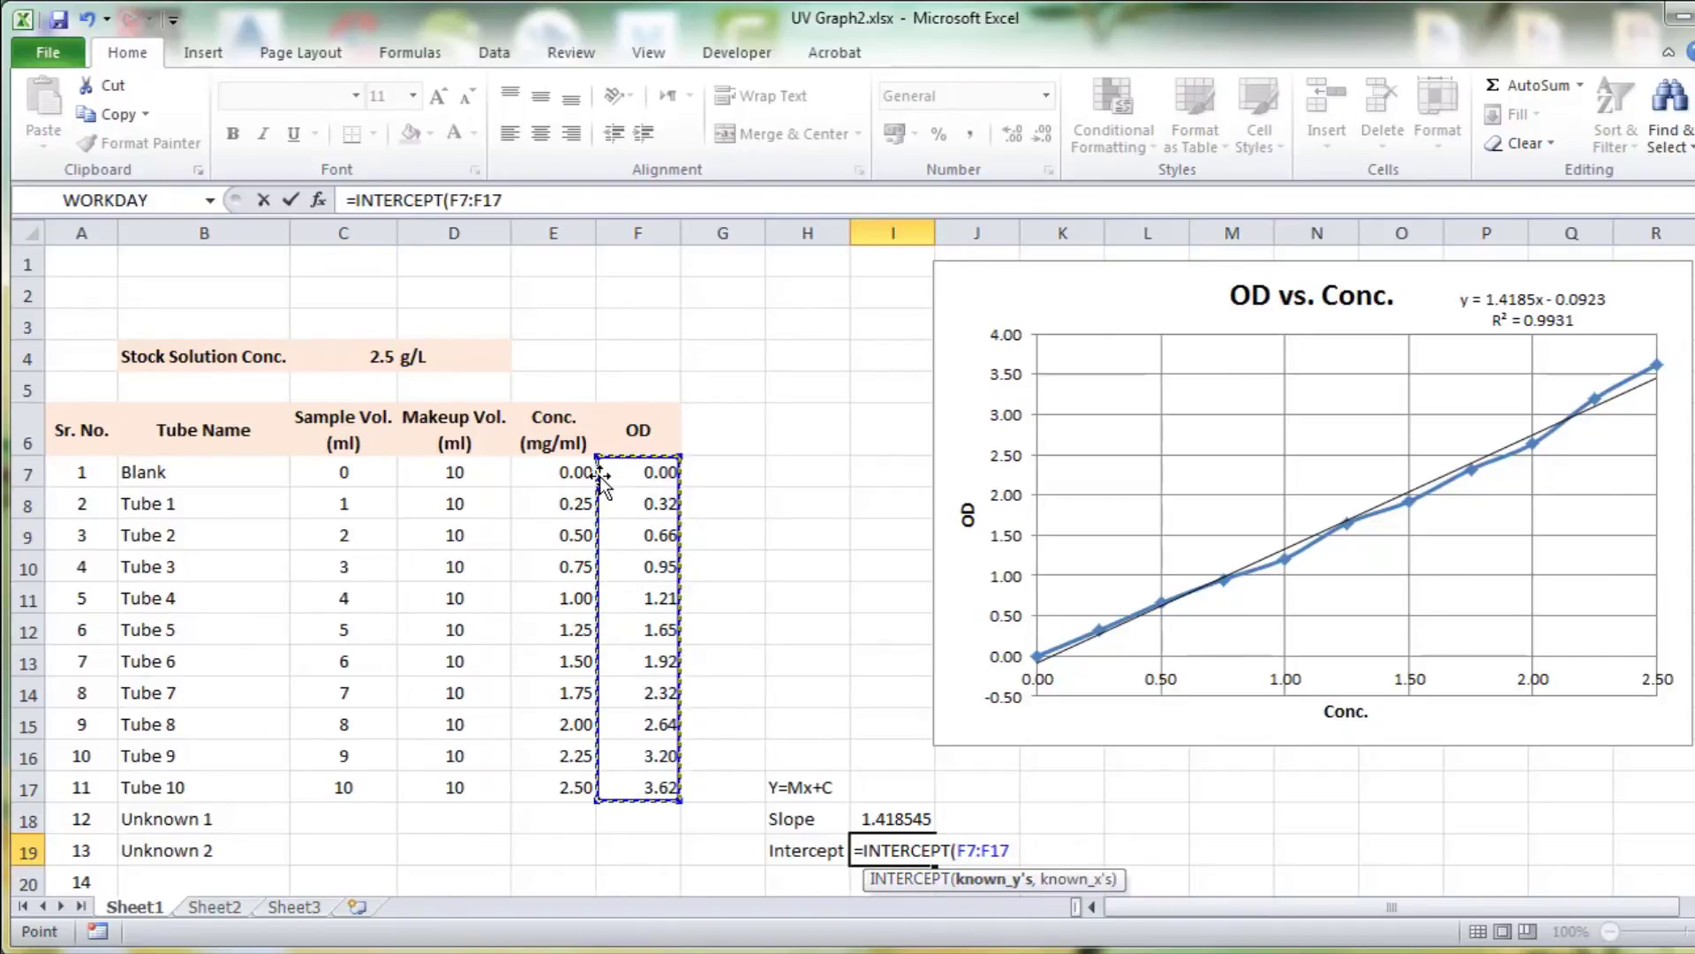
{"action": "type", "text": ","}
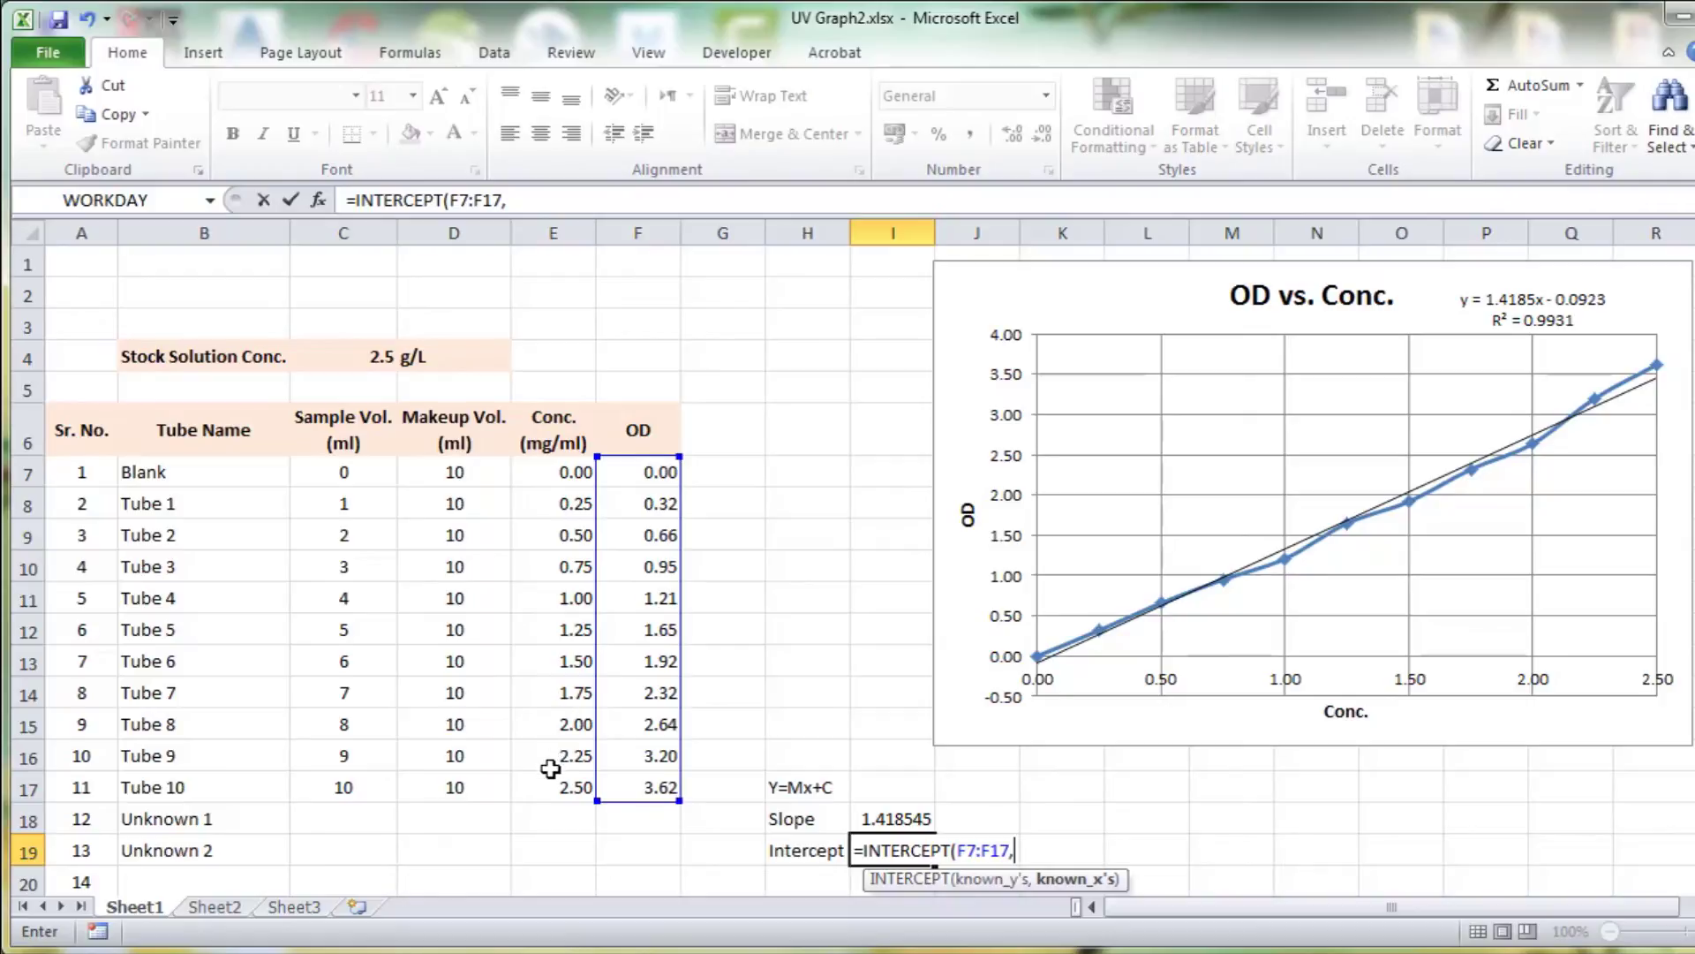
{"action": "left_click_drag", "start_coordinate": [561, 786], "coordinate": [553, 472]}
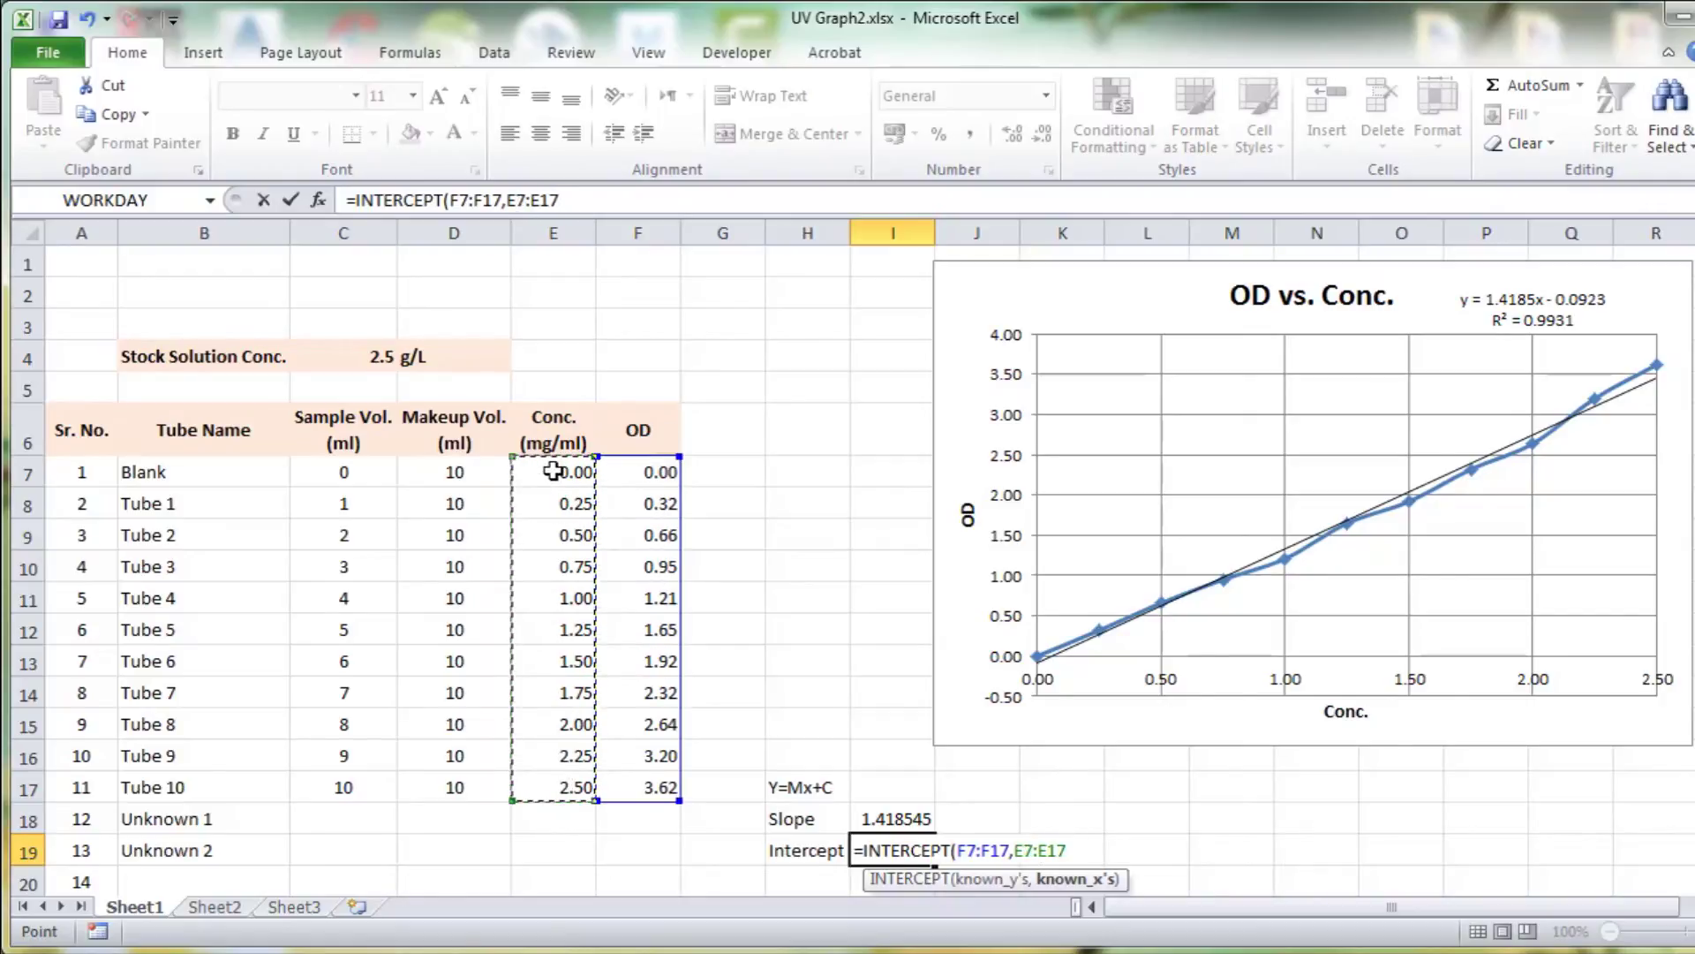
{"action": "type", "text": ")"}
{"action": "key", "text": "Return"}
{"action": "key", "text": "Up"}
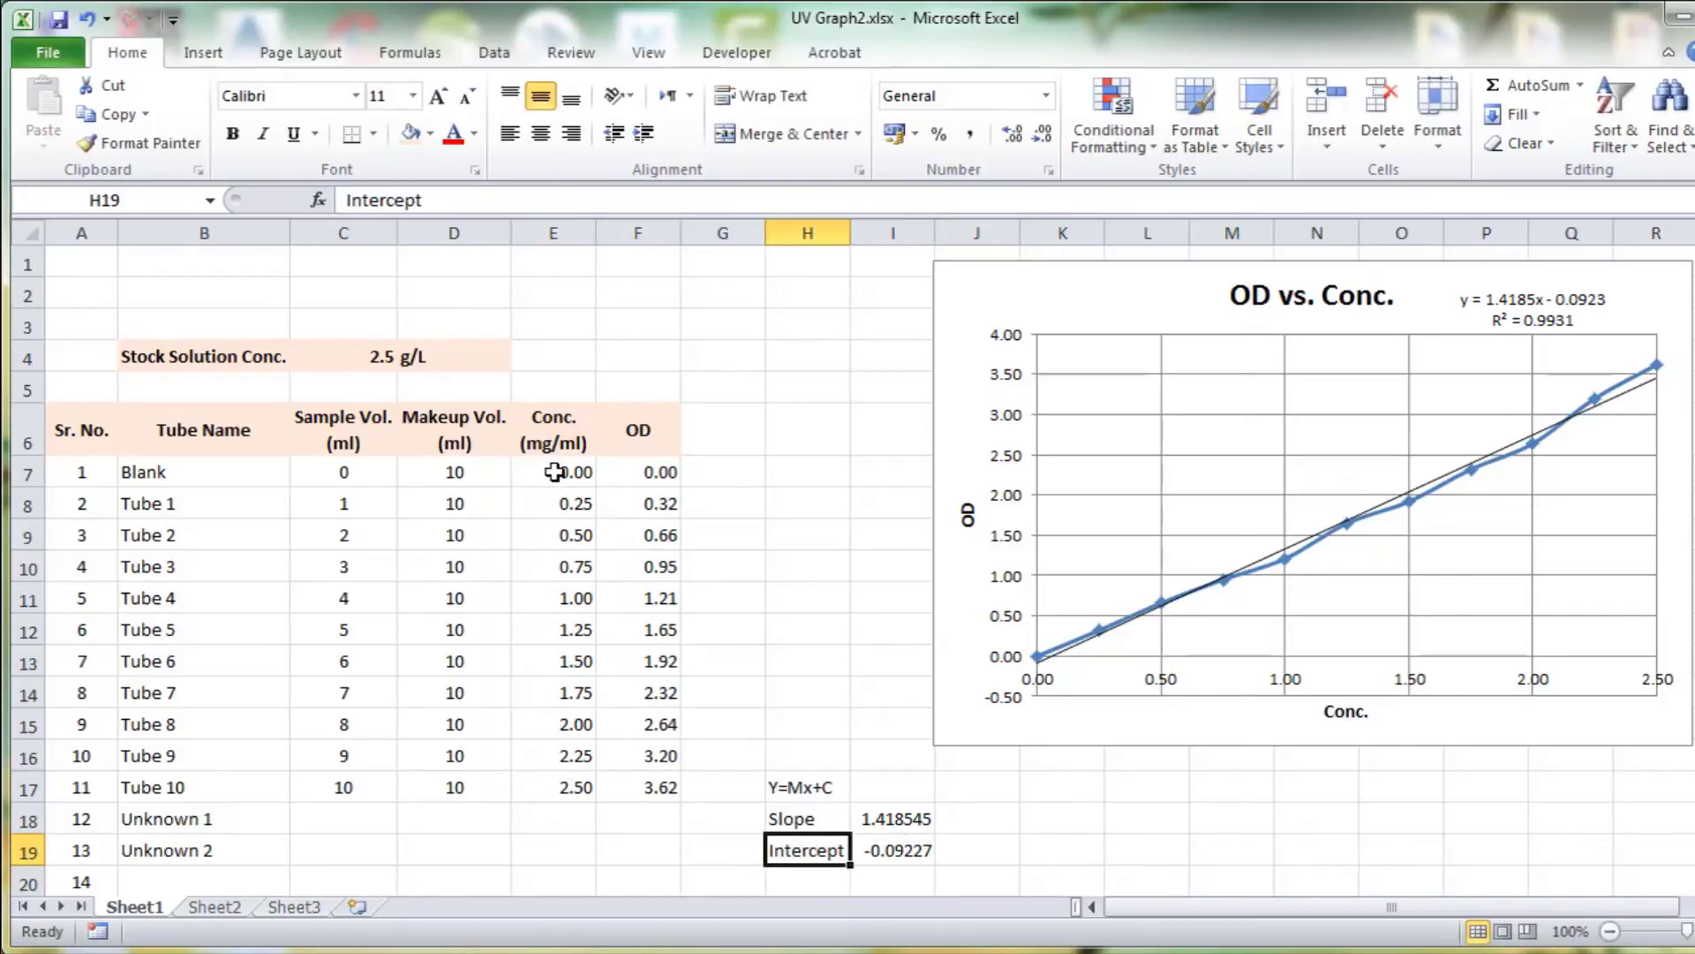
{"action": "key", "text": "Right"}
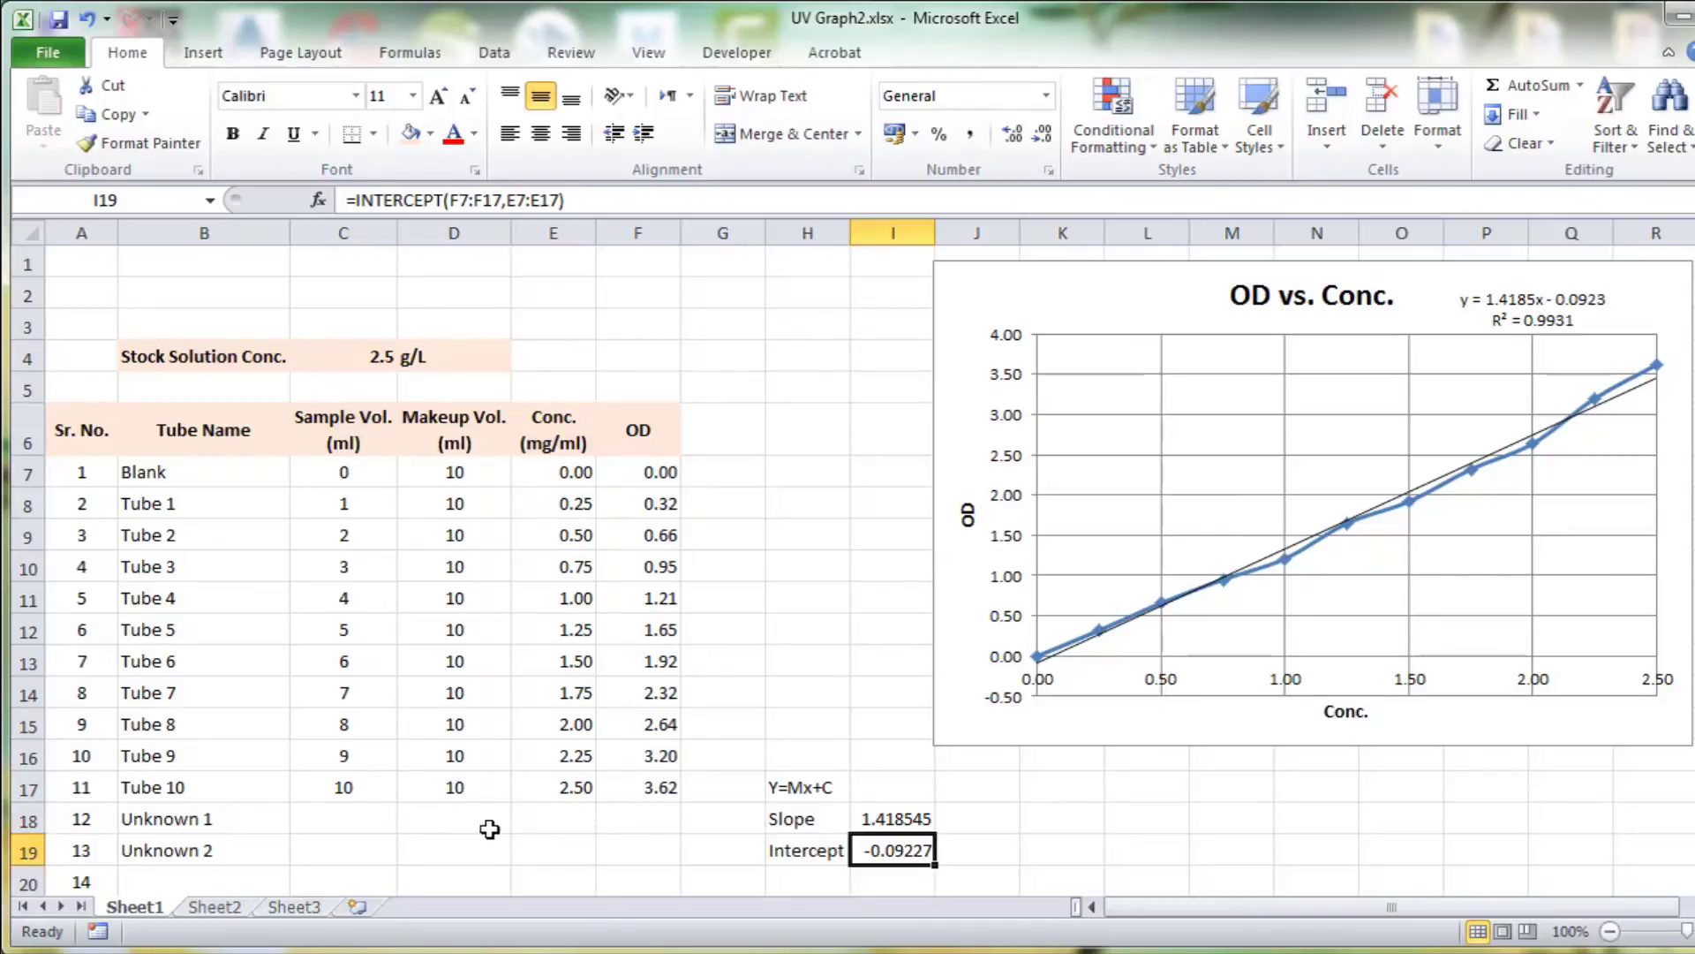
- Label Unknown 1's reading 'OD Value' and enter 2.53
{"action": "left_click", "coordinate": [333, 823]}
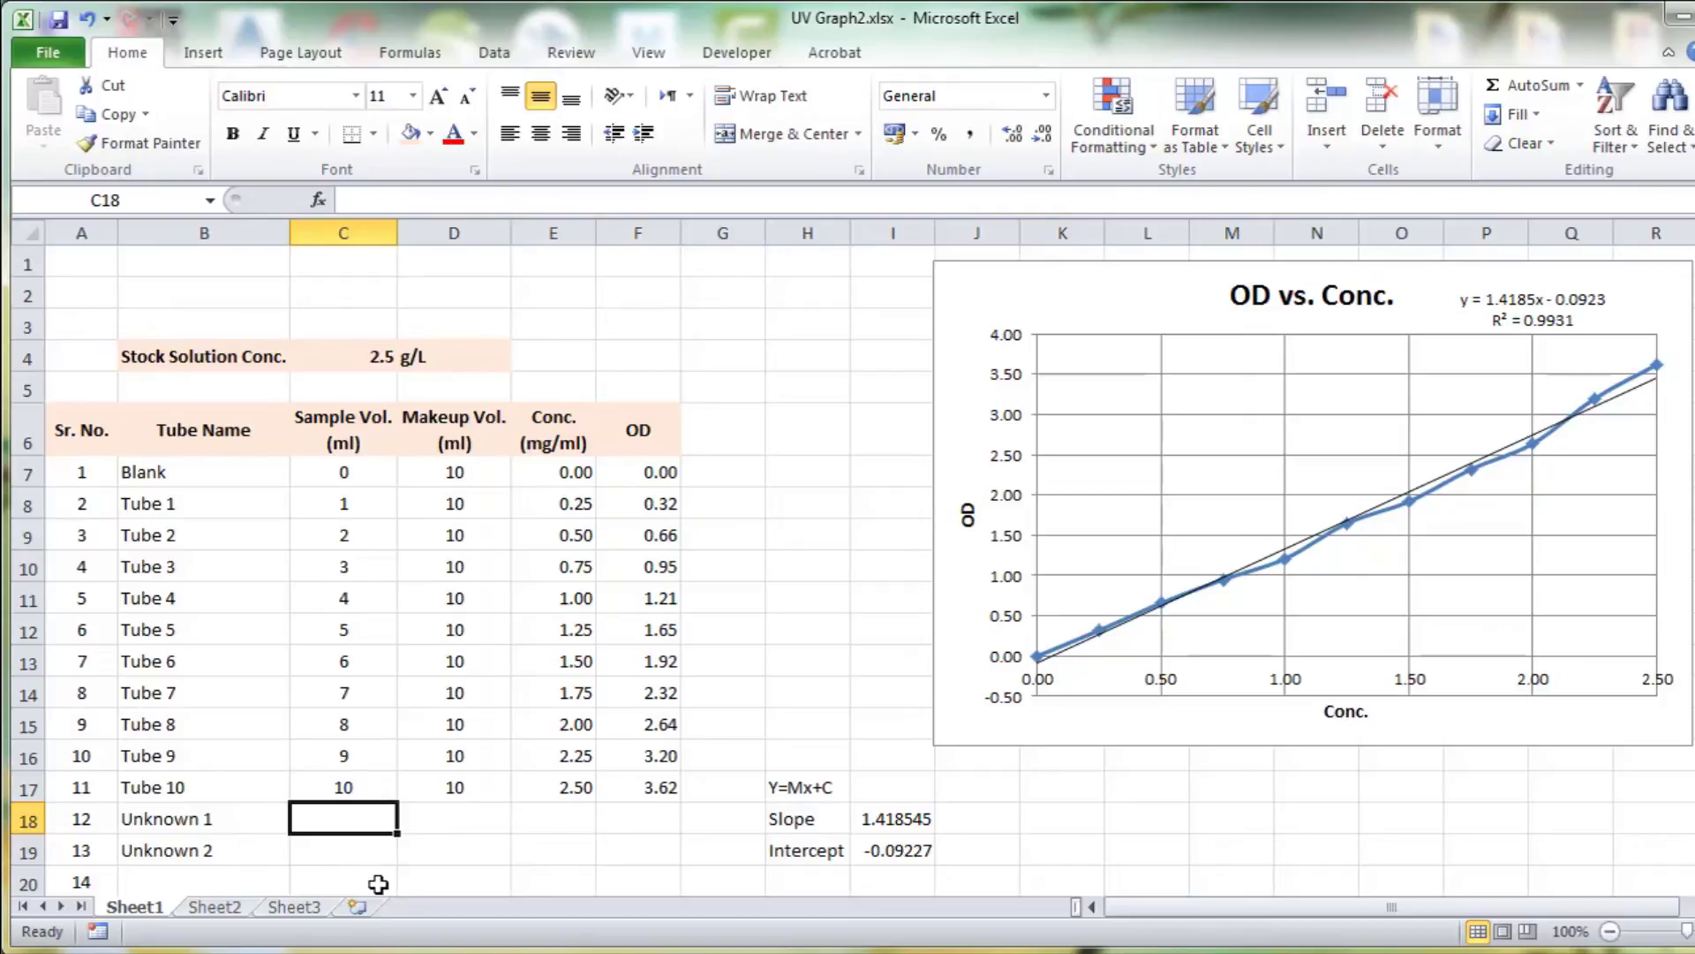
{"action": "type", "text": "OD"}
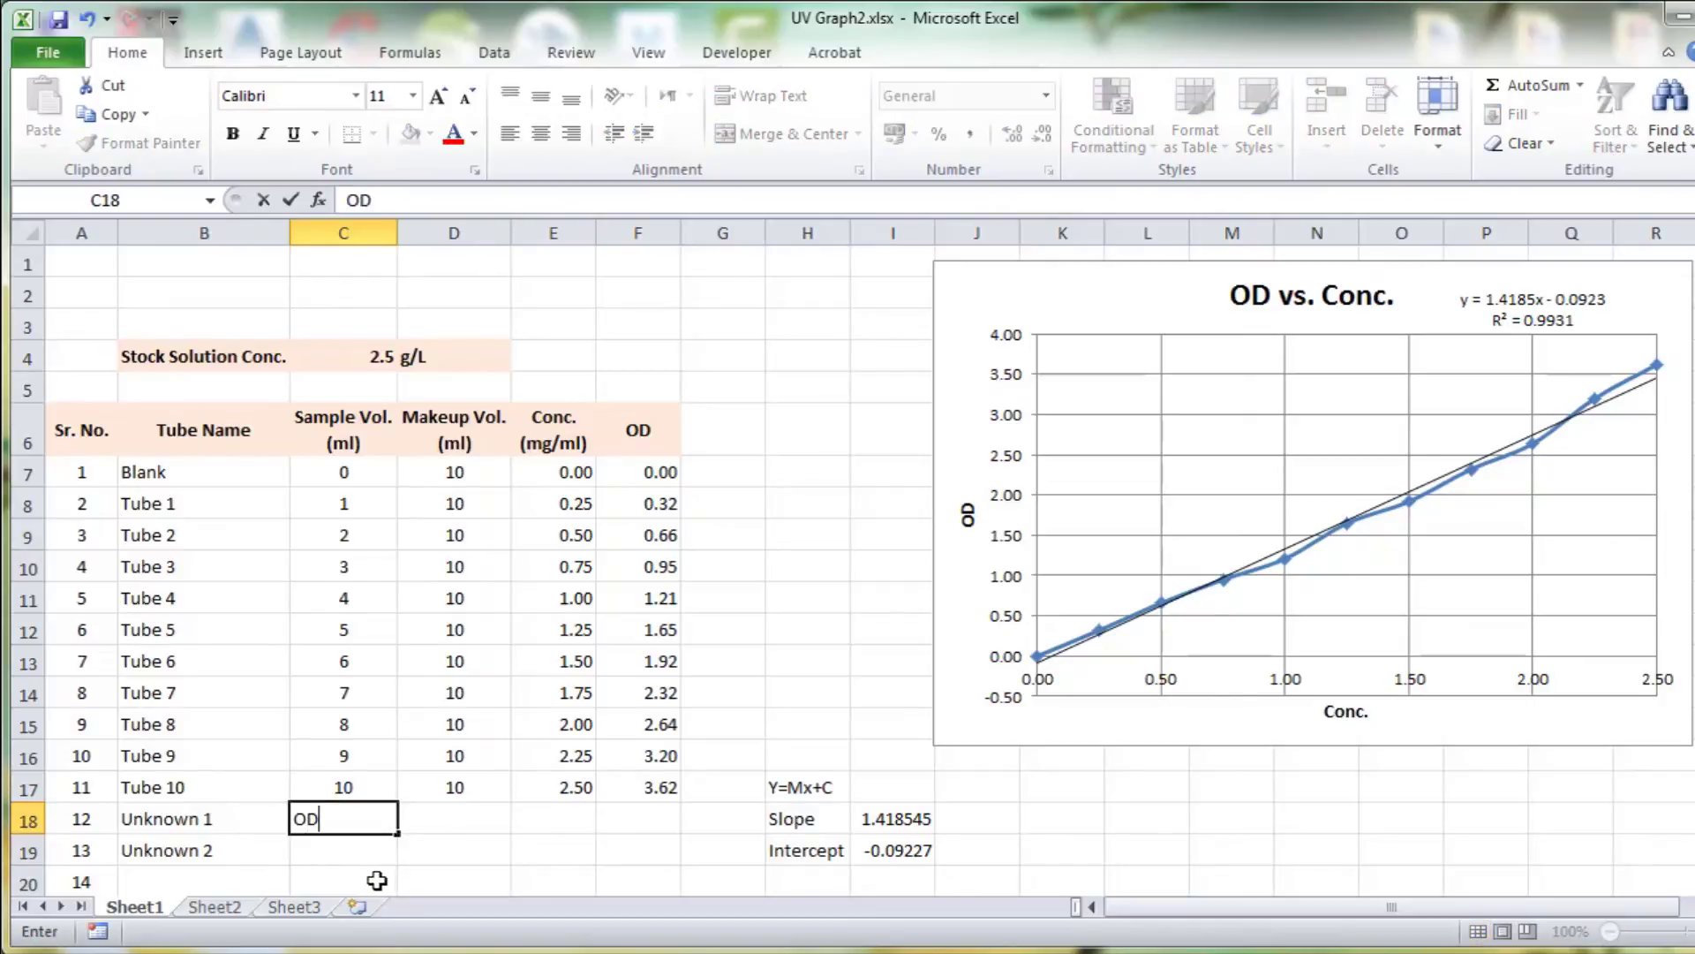
{"action": "type", "text": " Valu"}
{"action": "type", "text": "e"}
{"action": "key", "text": "Tab"}
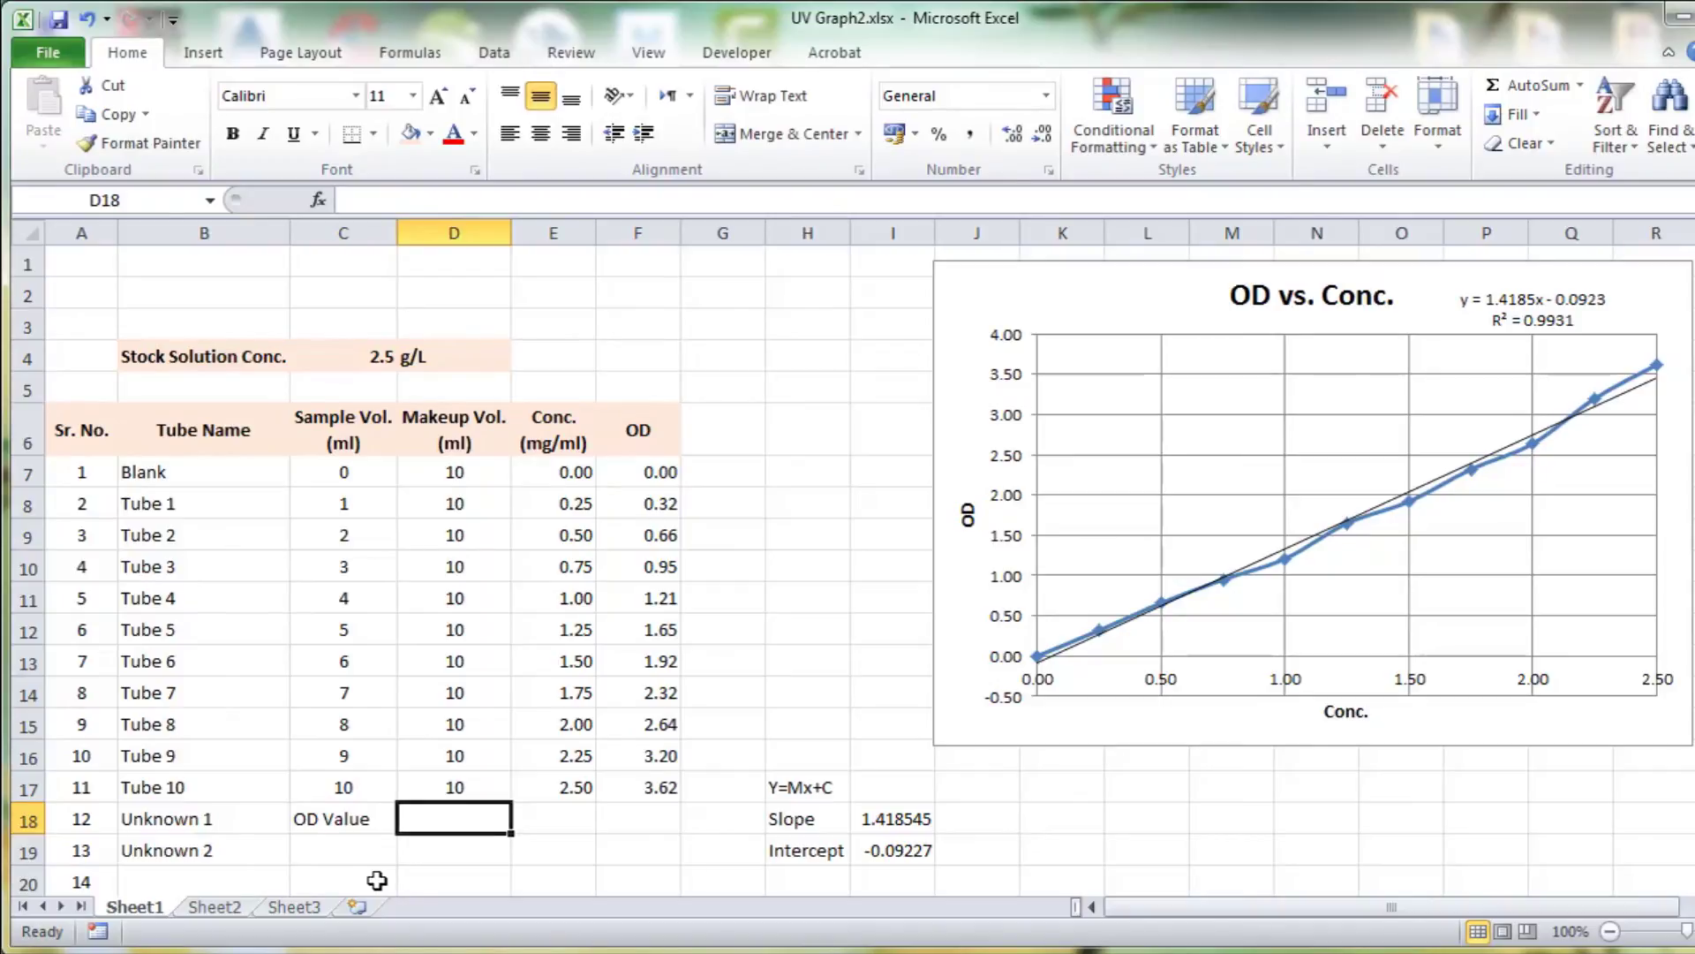
{"action": "type", "text": "2.53"}
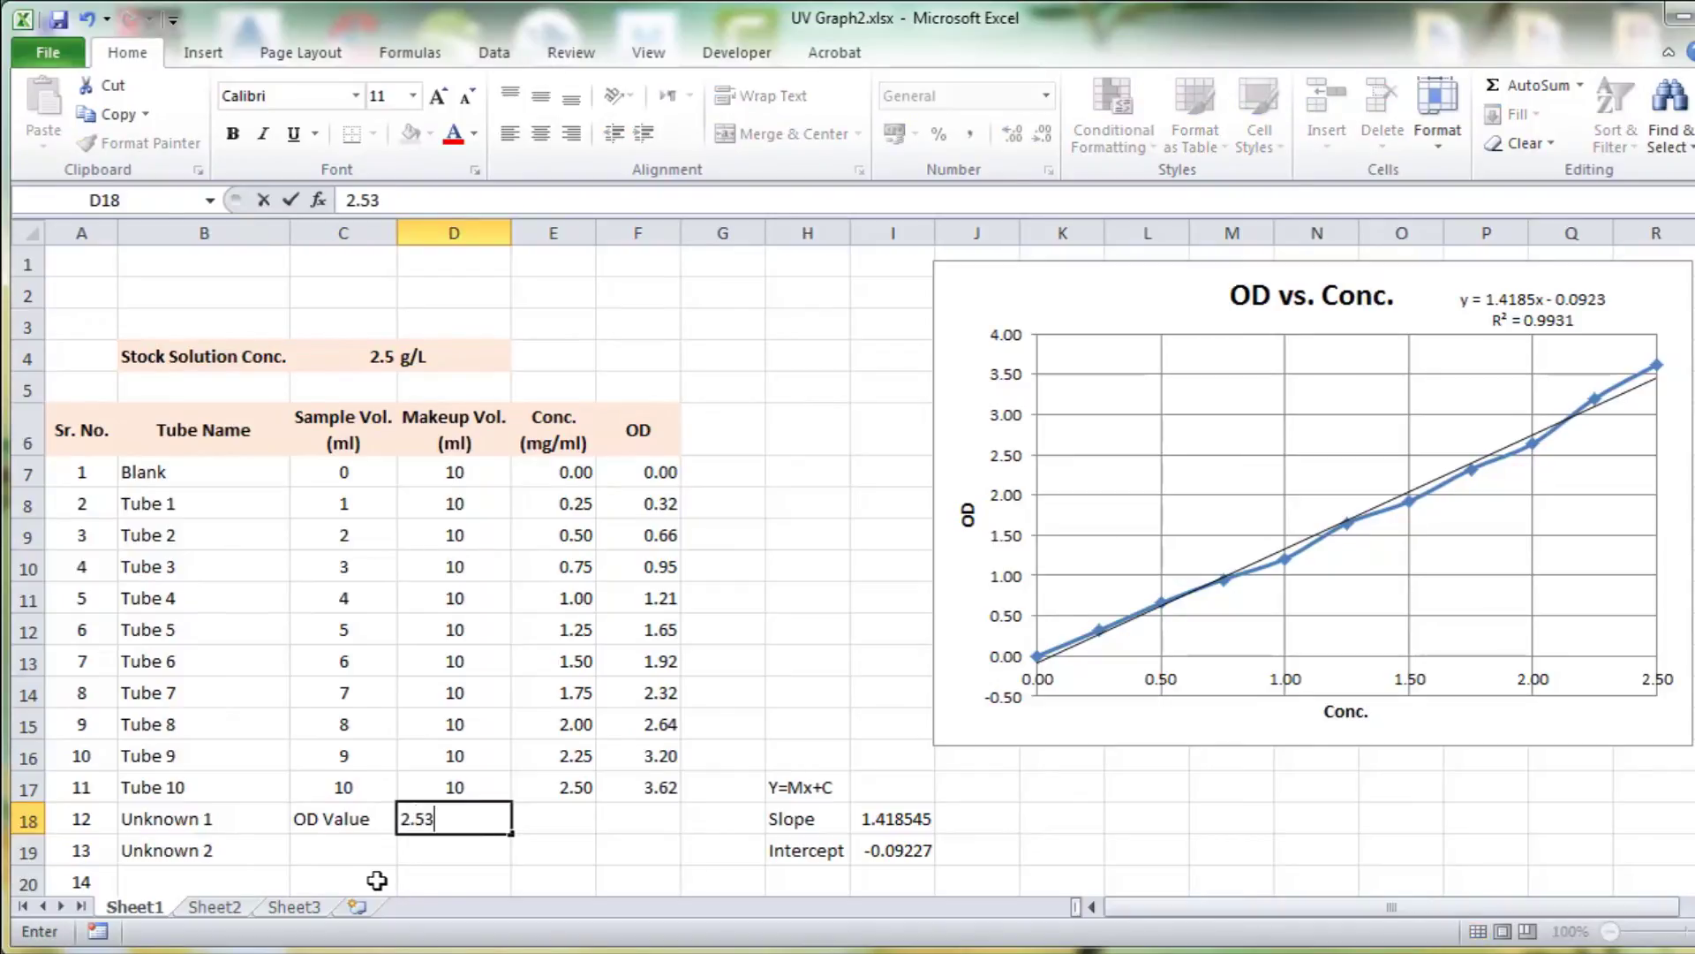
{"action": "key", "text": "Return"}
{"action": "key", "text": "Left"}
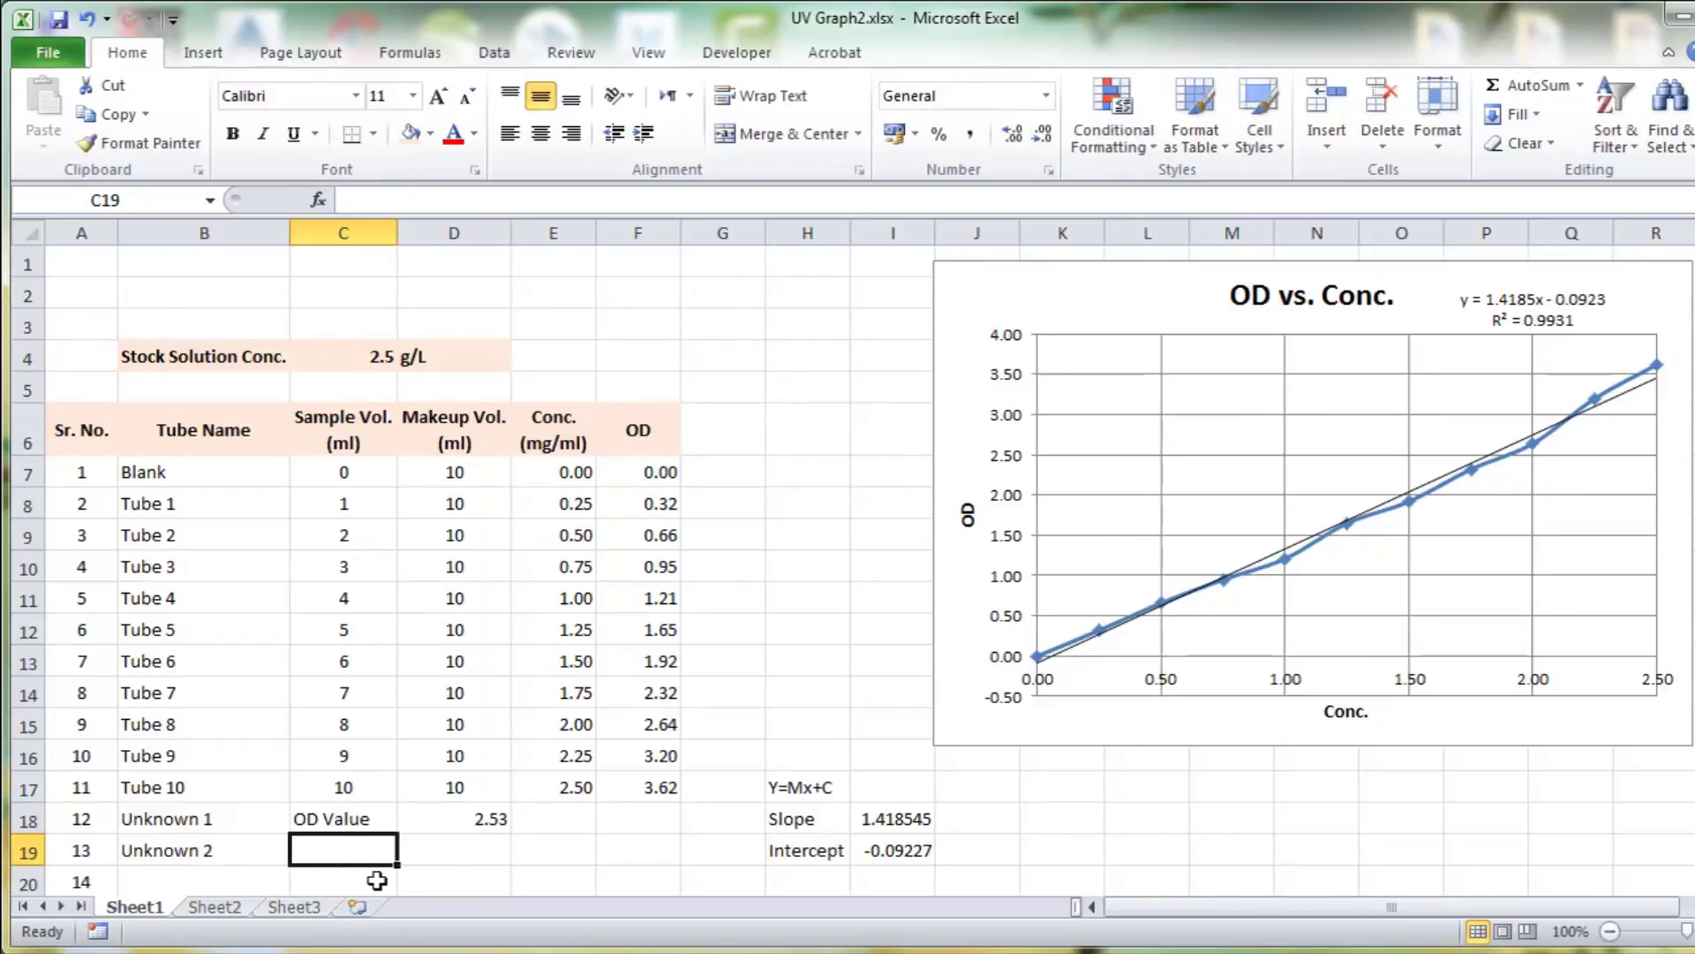
- Copy the OD Value label down to Unknown 2 and enter its 0.72 reading
{"action": "left_click", "coordinate": [366, 823]}
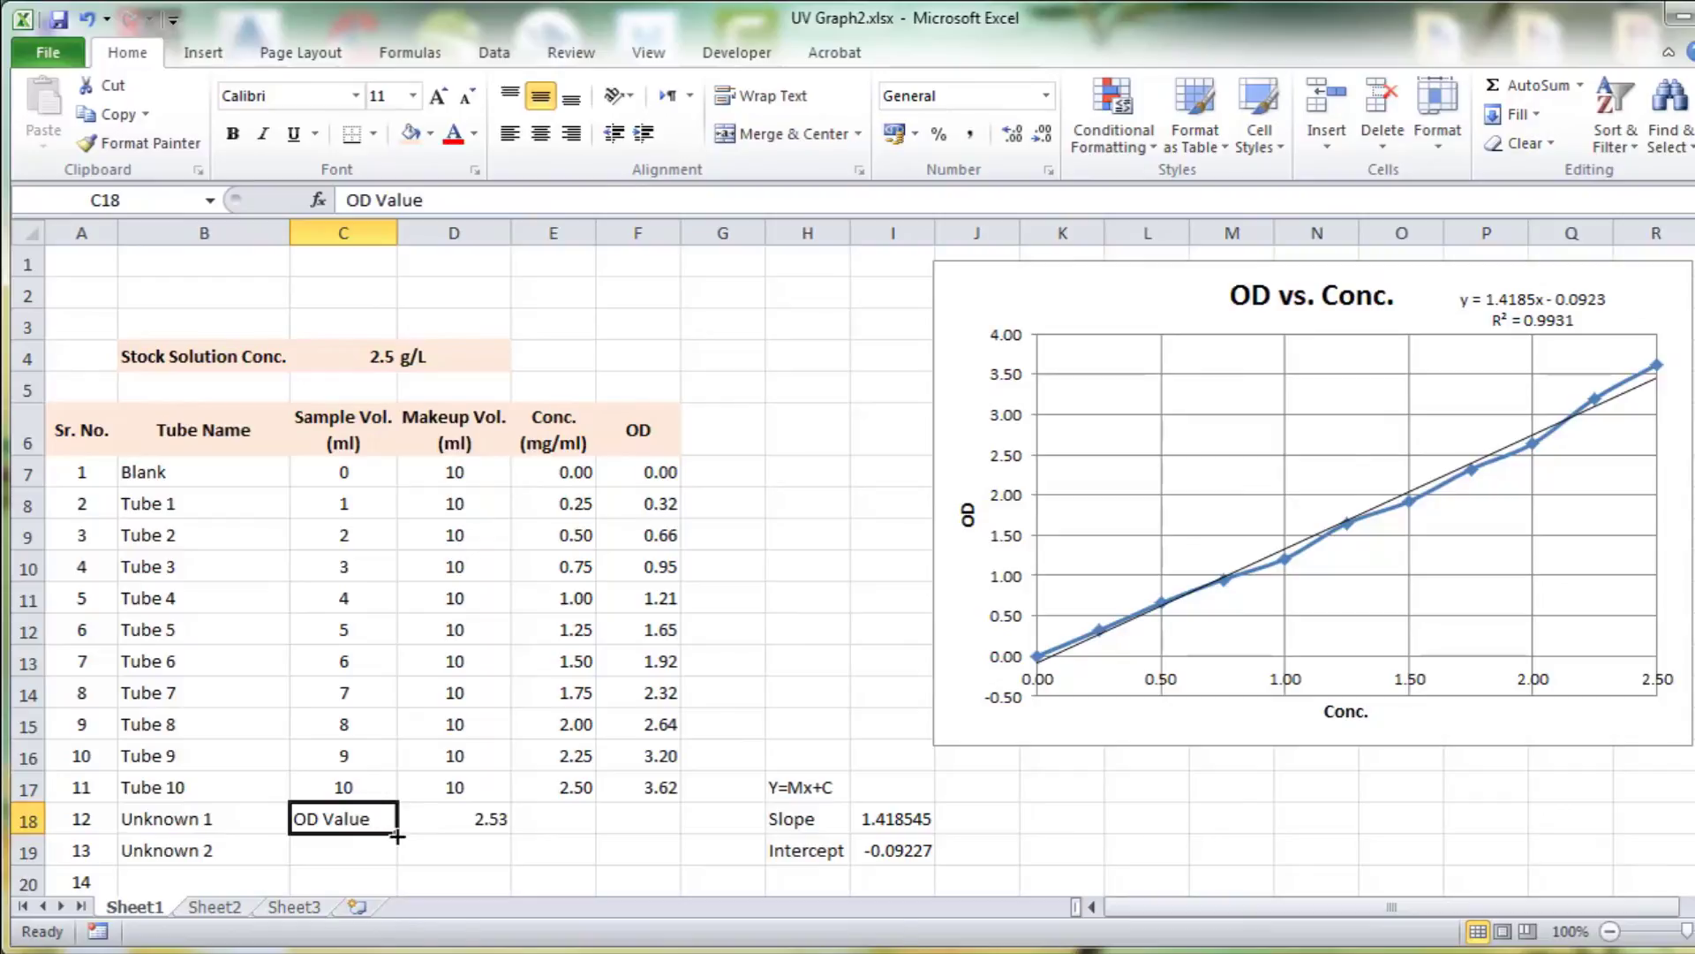
{"action": "left_click_drag", "start_coordinate": [397, 835], "coordinate": [397, 854]}
{"action": "left_click", "coordinate": [454, 850]}
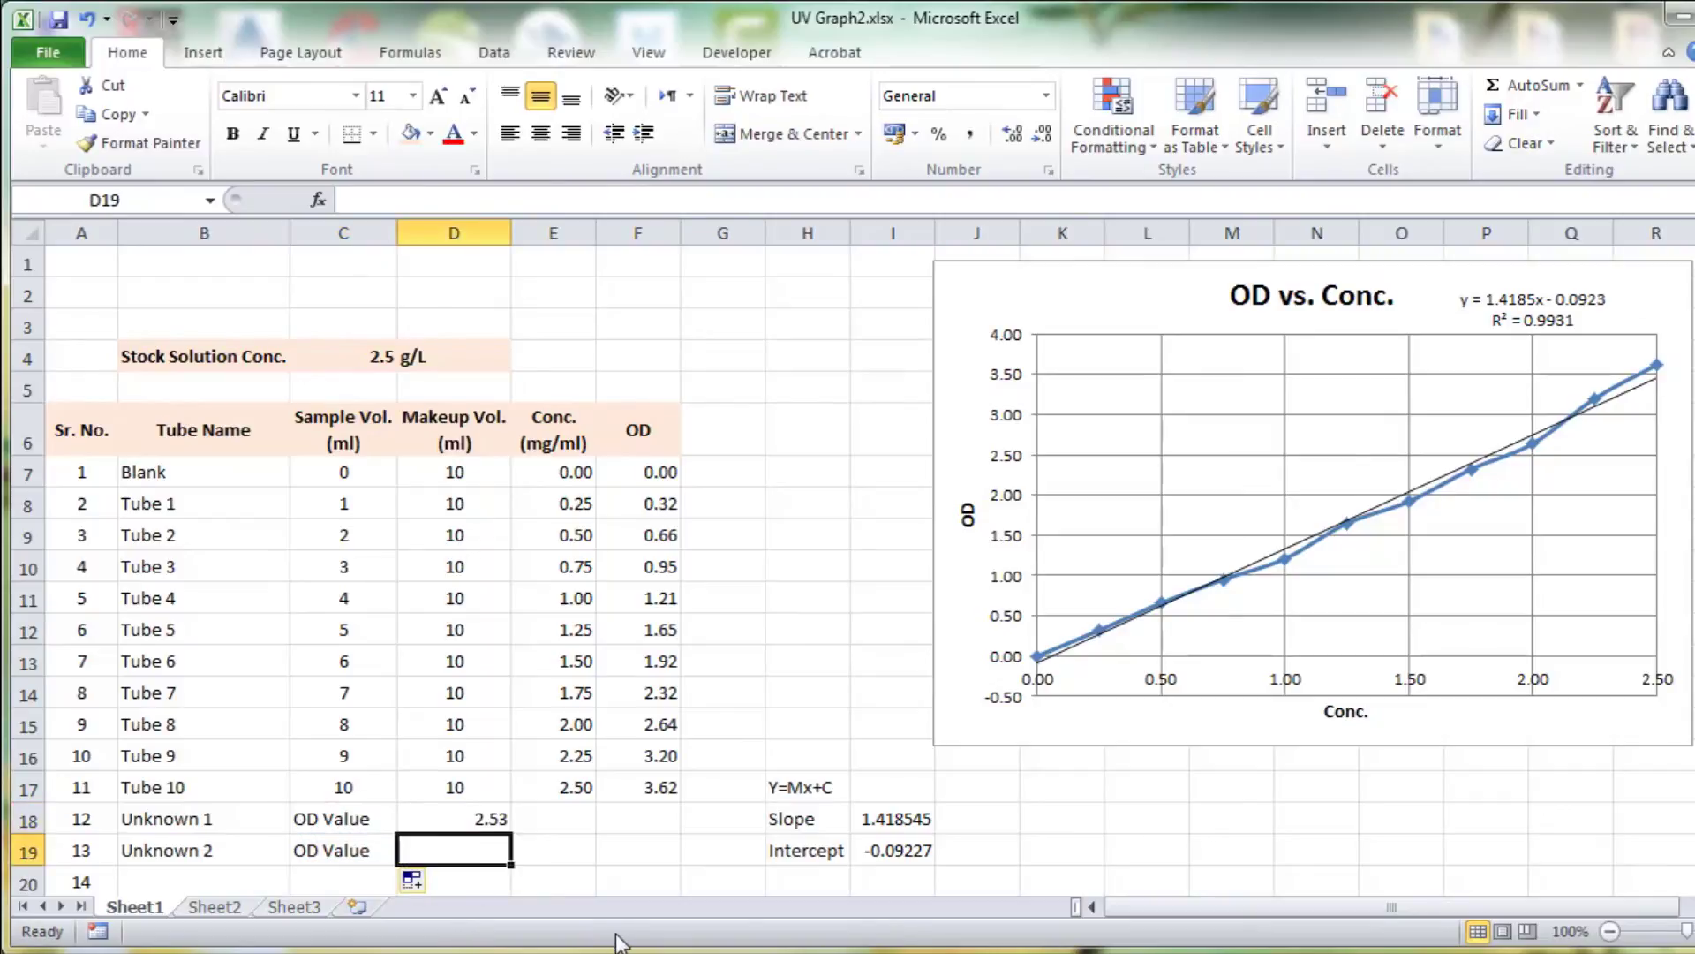
{"action": "type", "text": ".0.72"}
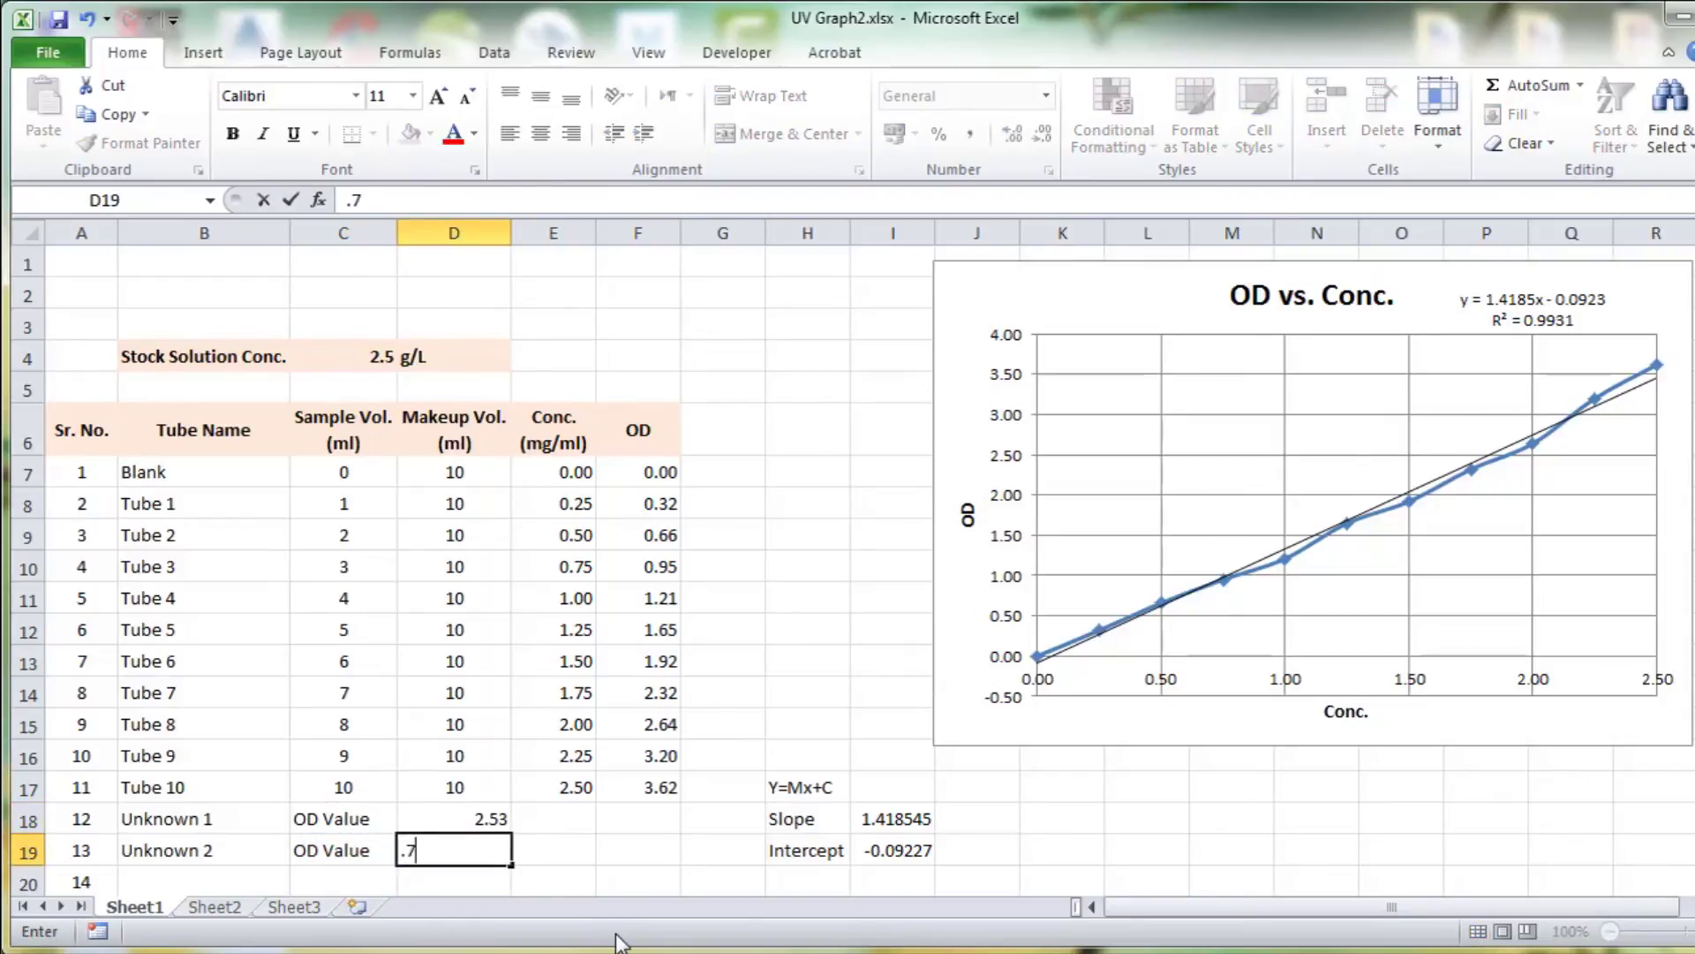
{"action": "key", "text": "Return"}
{"action": "key", "text": "Up"}
{"action": "key", "text": "Up"}
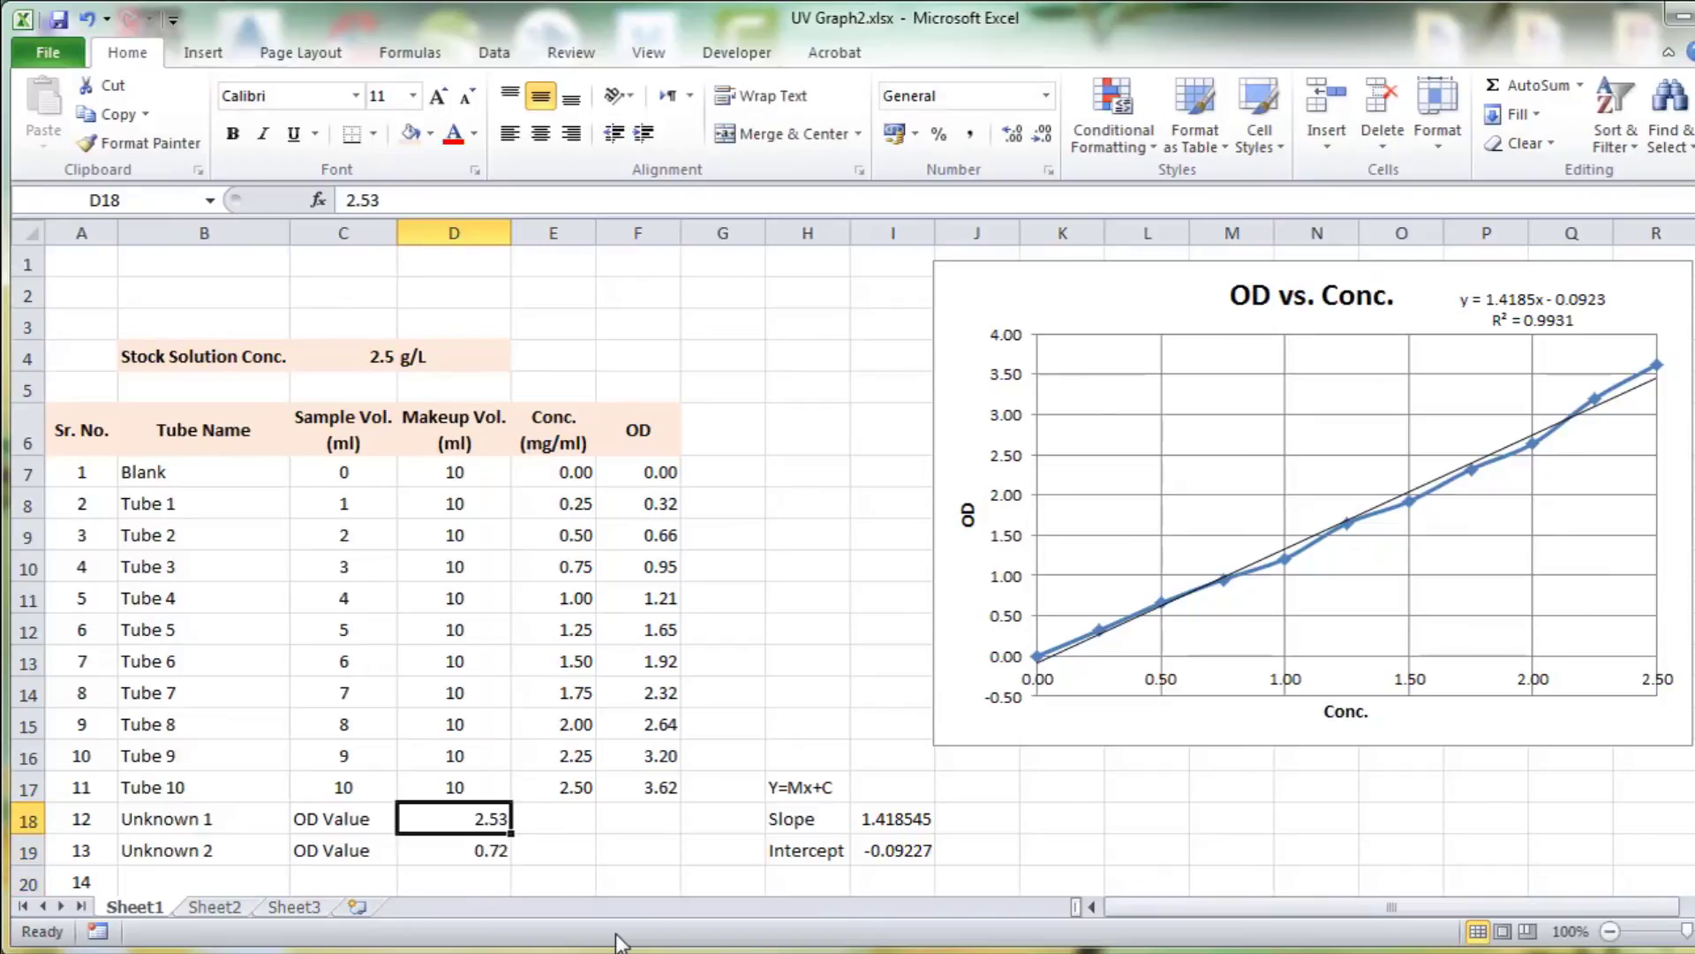
{"action": "key", "text": "Right"}
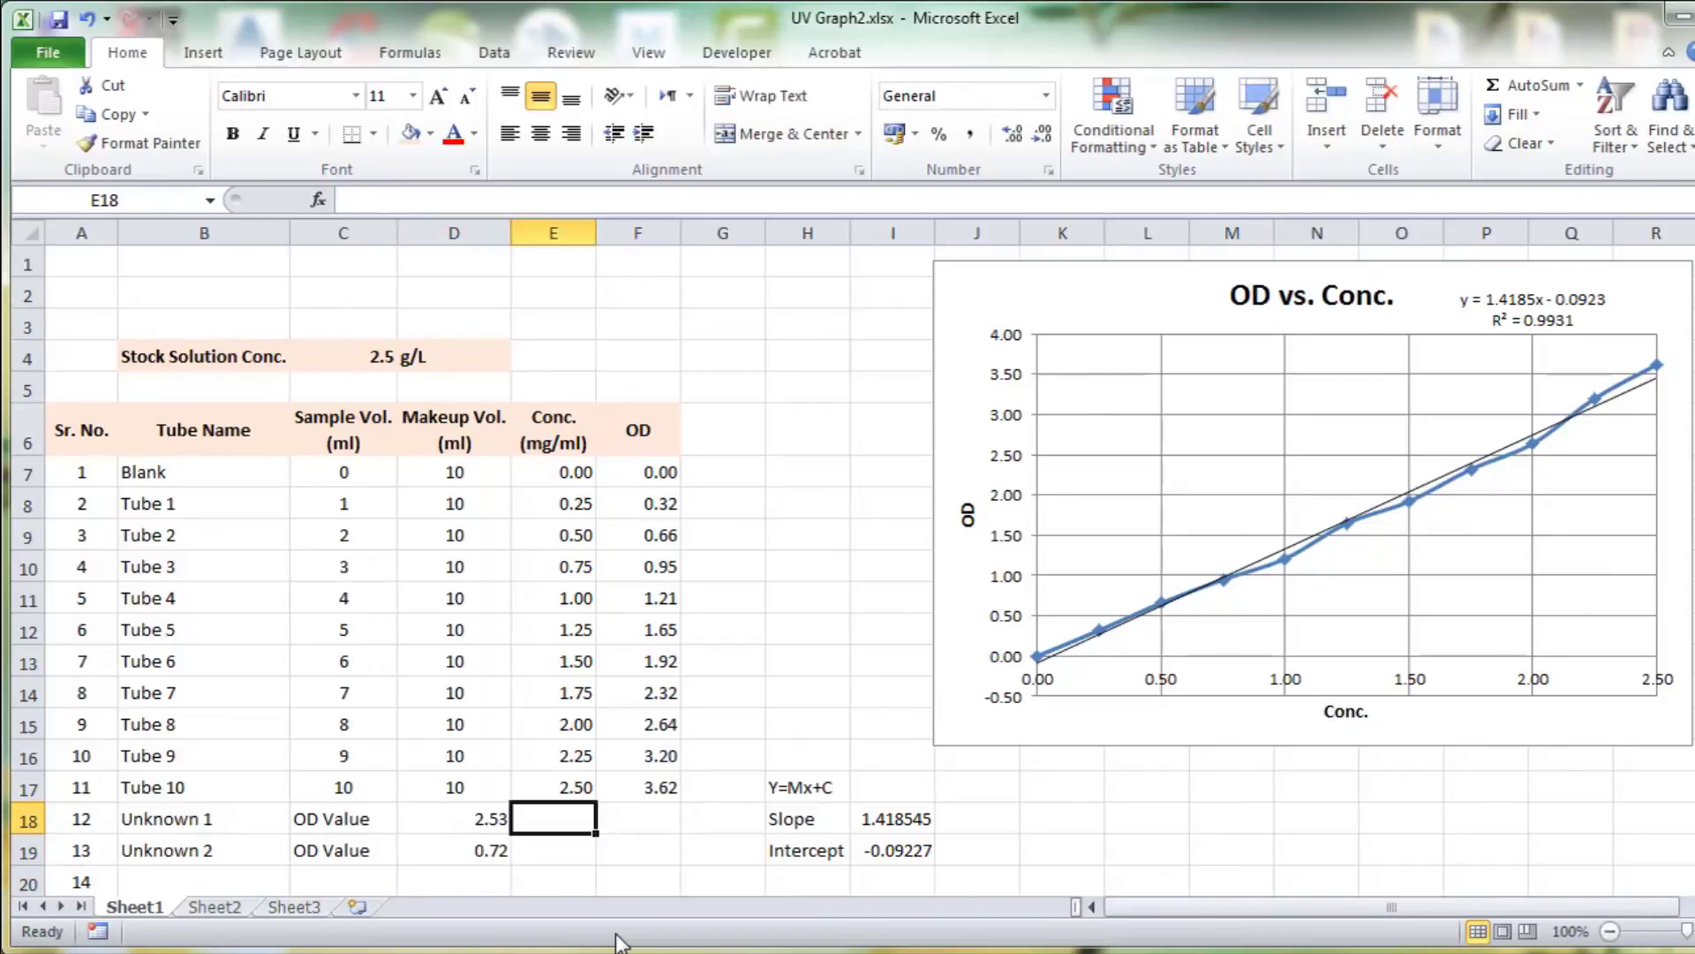
{"action": "type", "text": "="}
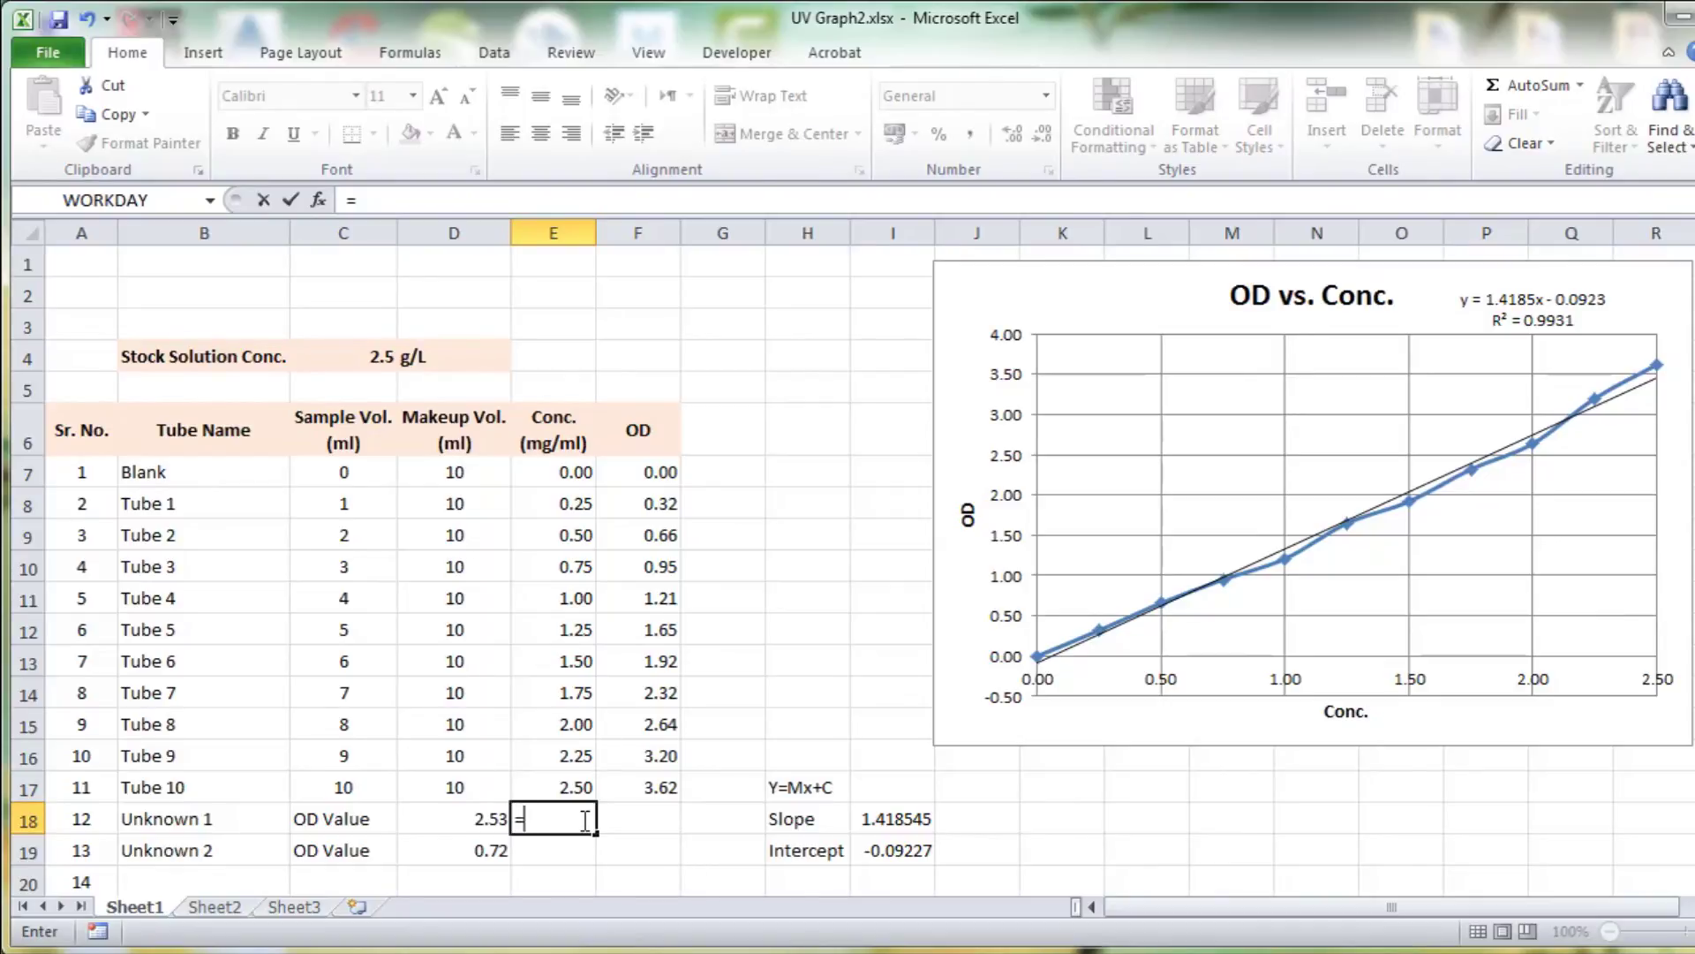
- Add an X=(y-C)/M note beside the Y=Mx+C note
{"action": "key", "text": "Escape"}
{"action": "left_click", "coordinate": [976, 786]}
{"action": "type", "text": "X=("}
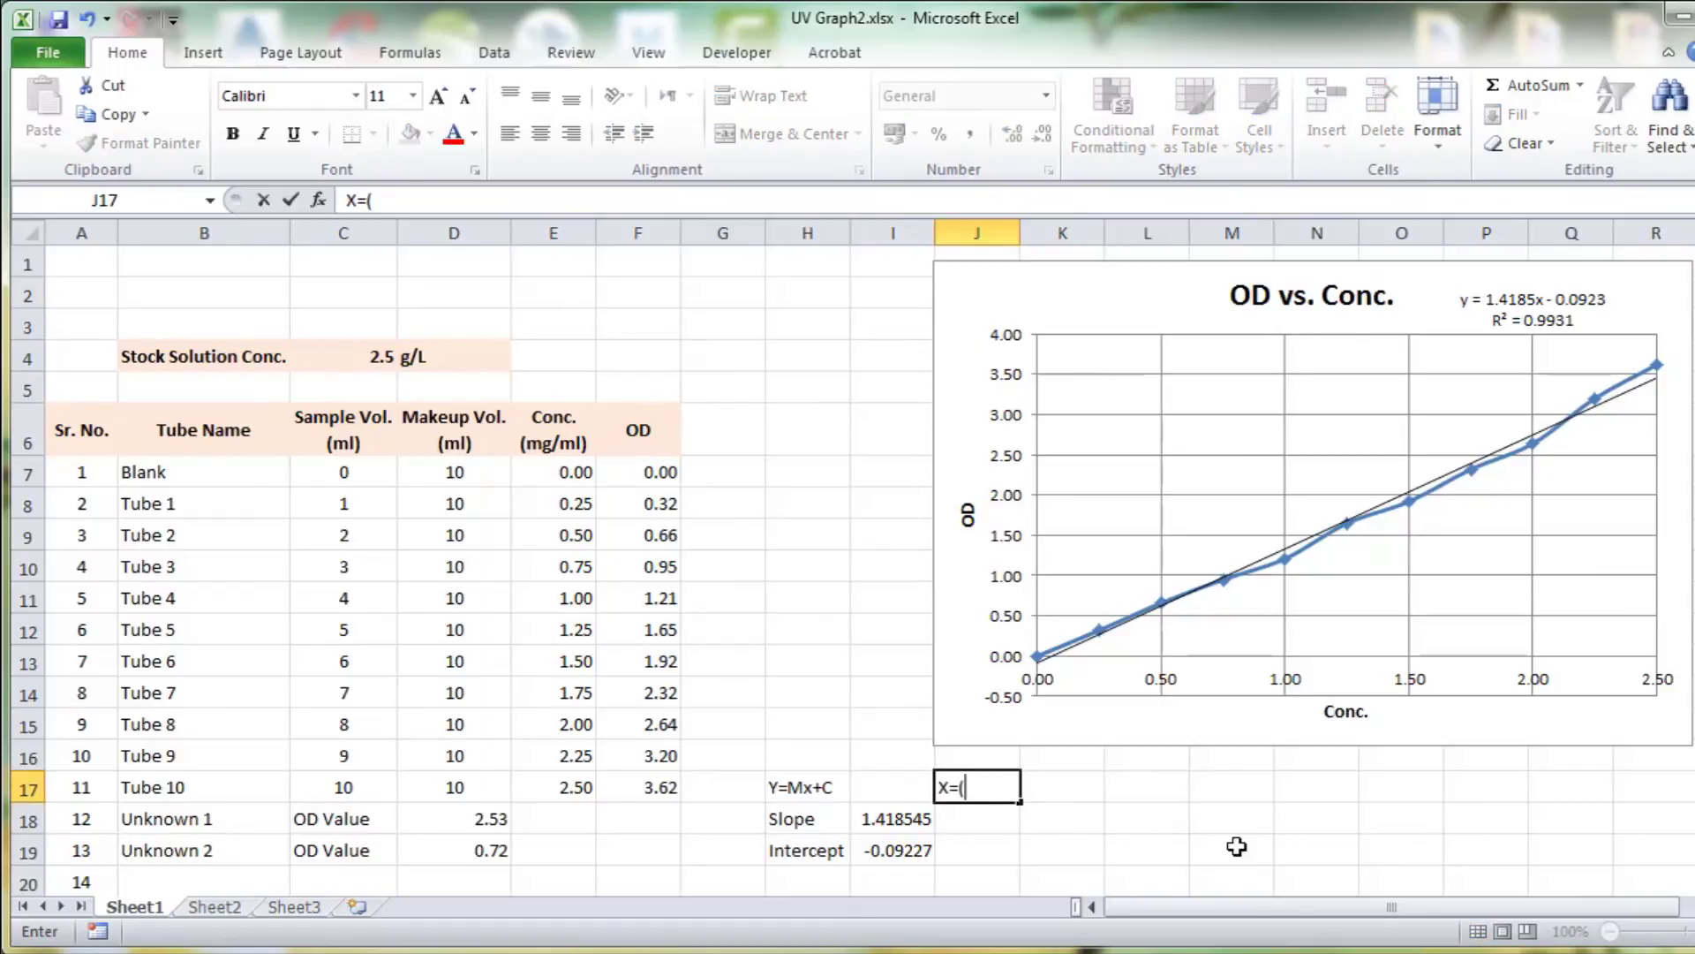
{"action": "type", "text": "y-C)"}
{"action": "type", "text": "/"}
{"action": "type", "text": "M"}
{"action": "key", "text": "Return"}
{"action": "key", "text": "Up"}
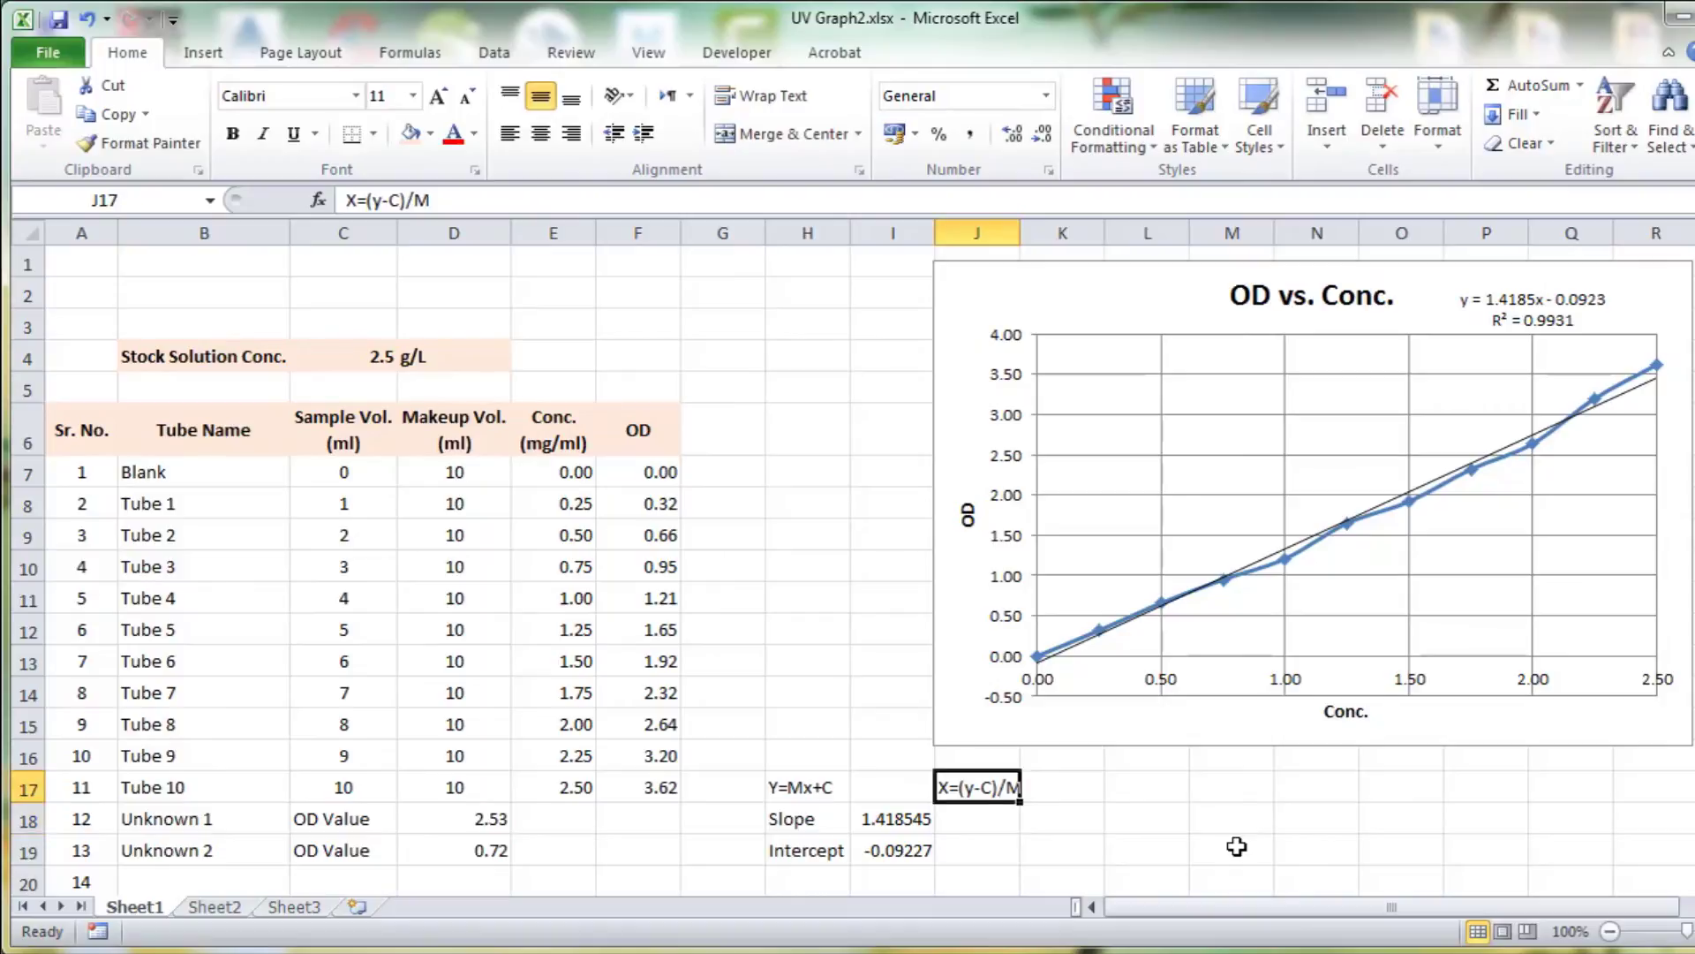
- In E18 start a formula subtracting INTERCEPT(F7:F17,E7:E17) from Unknown 1's OD in D18
{"action": "left_click", "coordinate": [574, 832]}
{"action": "type", "text": "="}
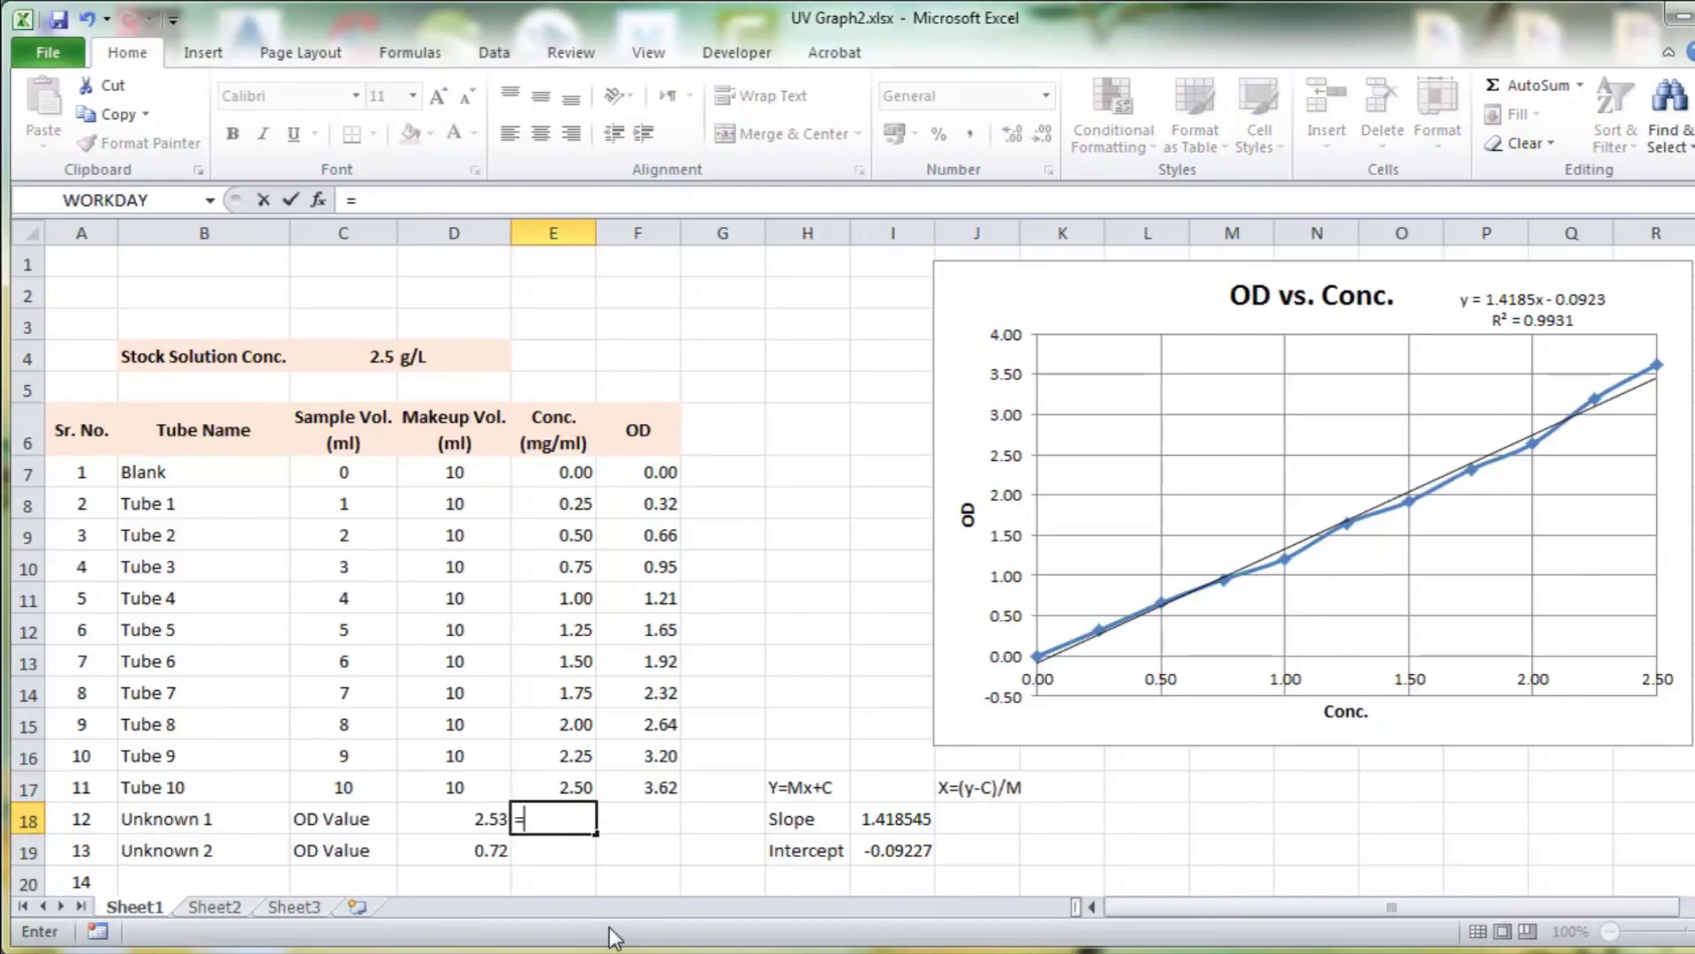
{"action": "type", "text": "("}
{"action": "left_click", "coordinate": [461, 819]}
{"action": "type", "text": "-"}
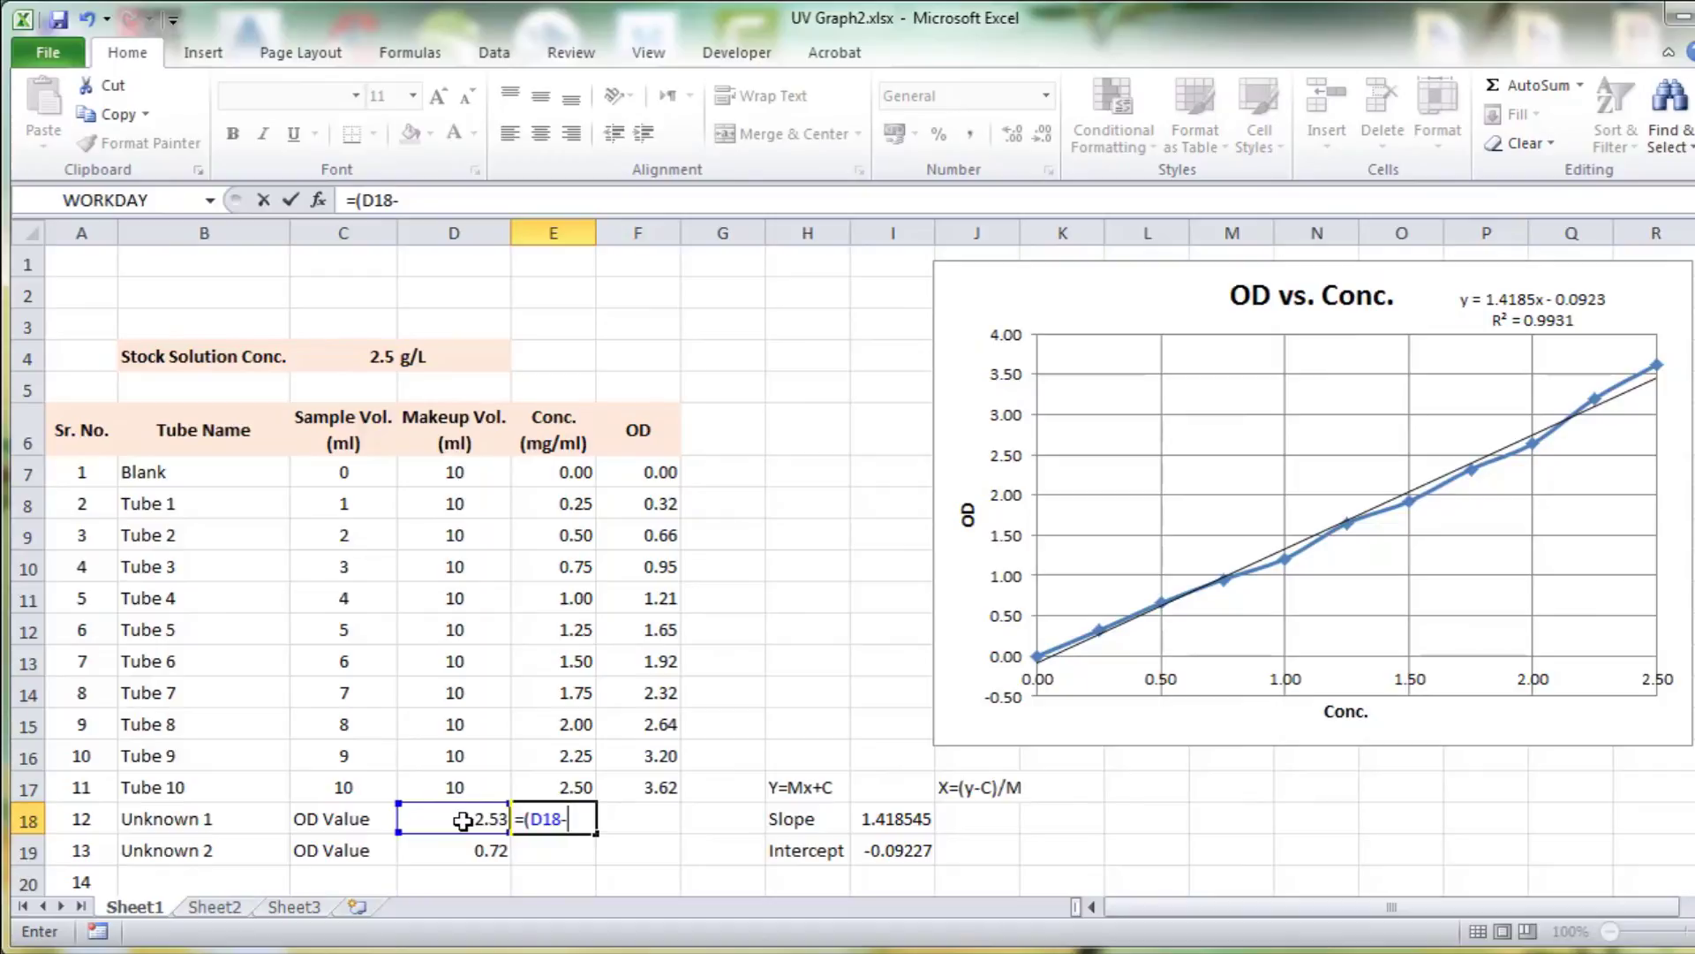
{"action": "type", "text": "i"}
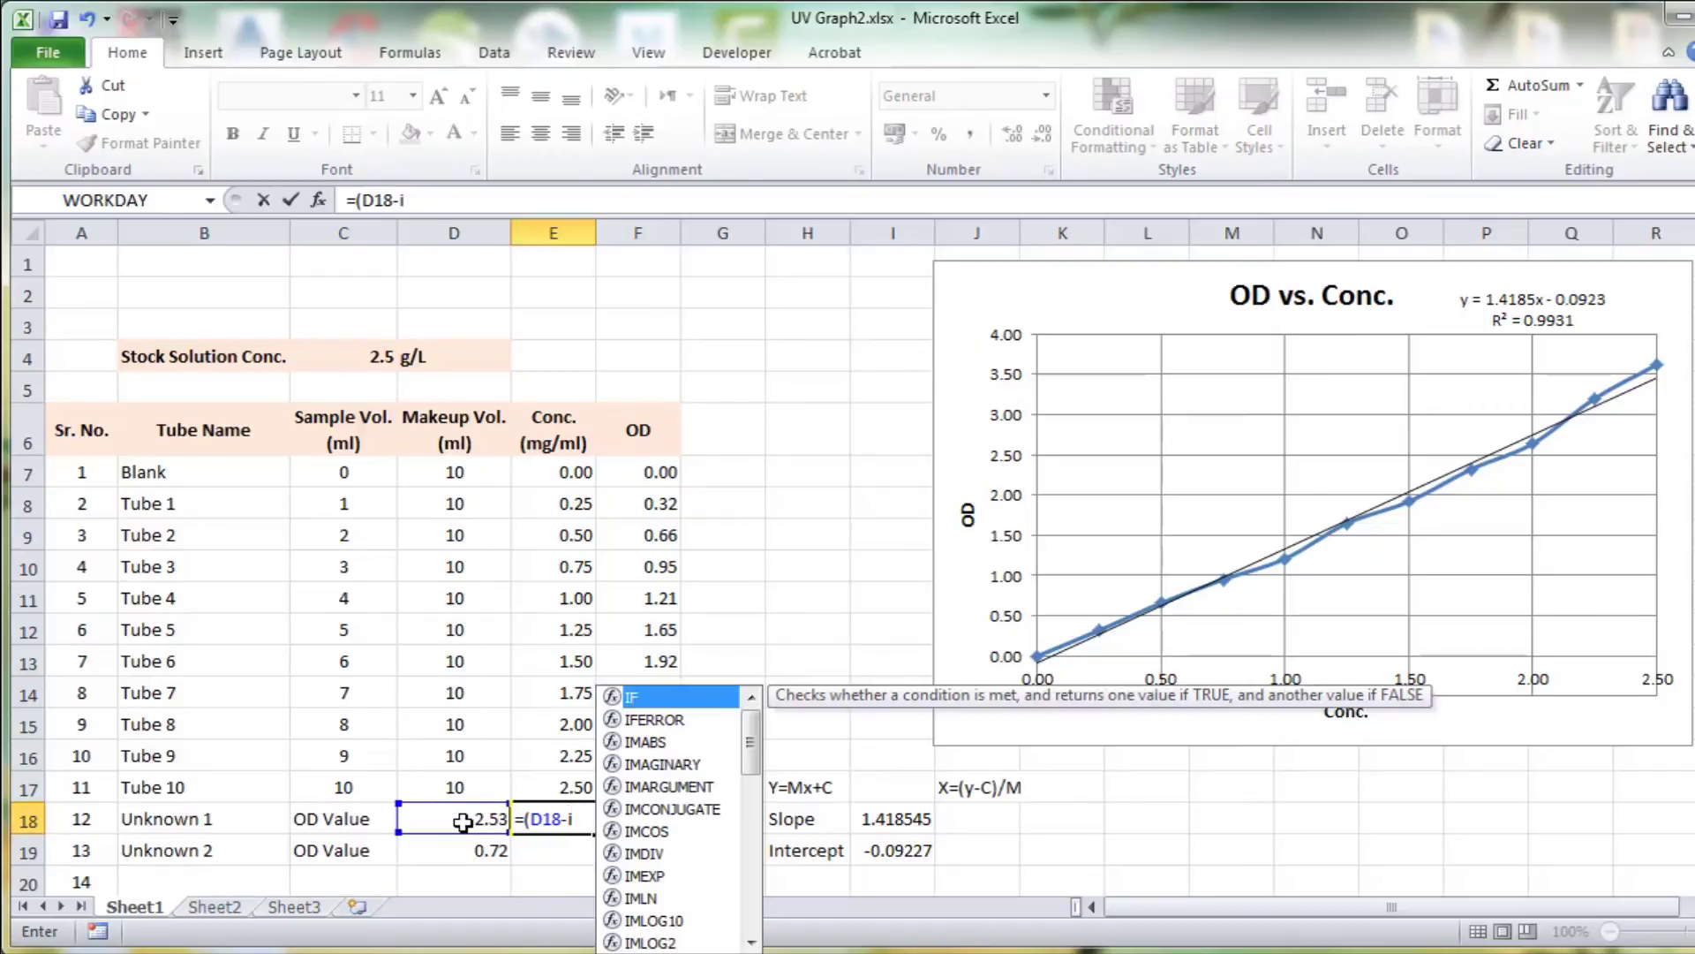
{"action": "type", "text": "n"}
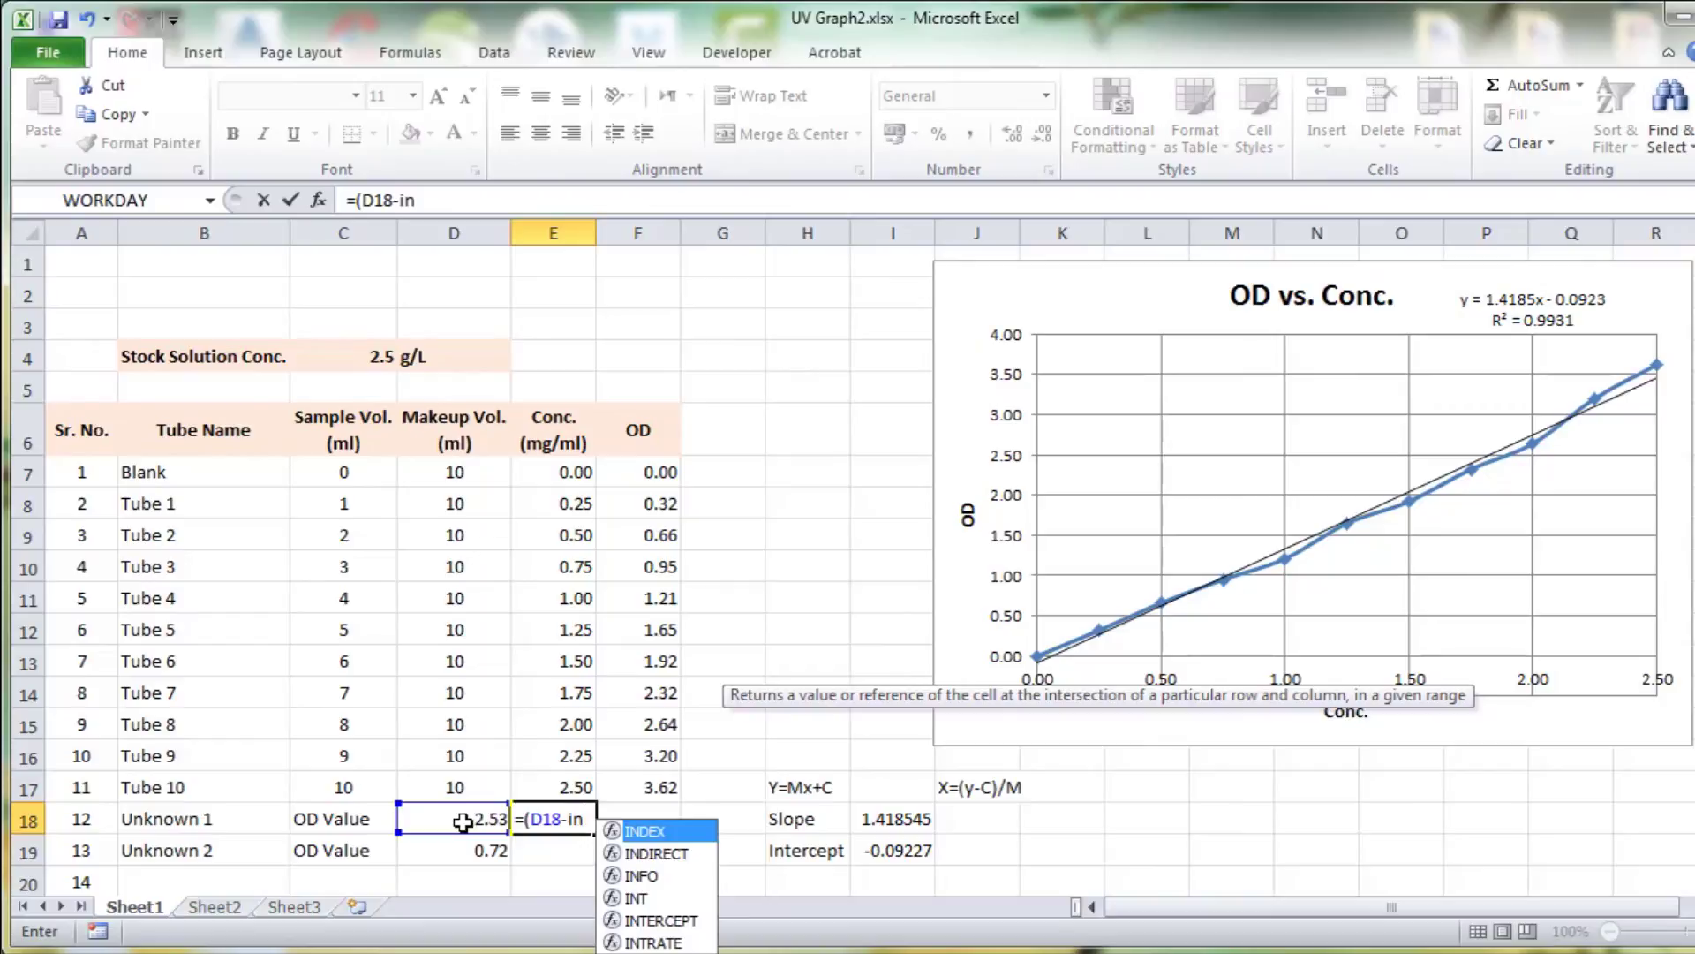
{"action": "double_click", "coordinate": [635, 920]}
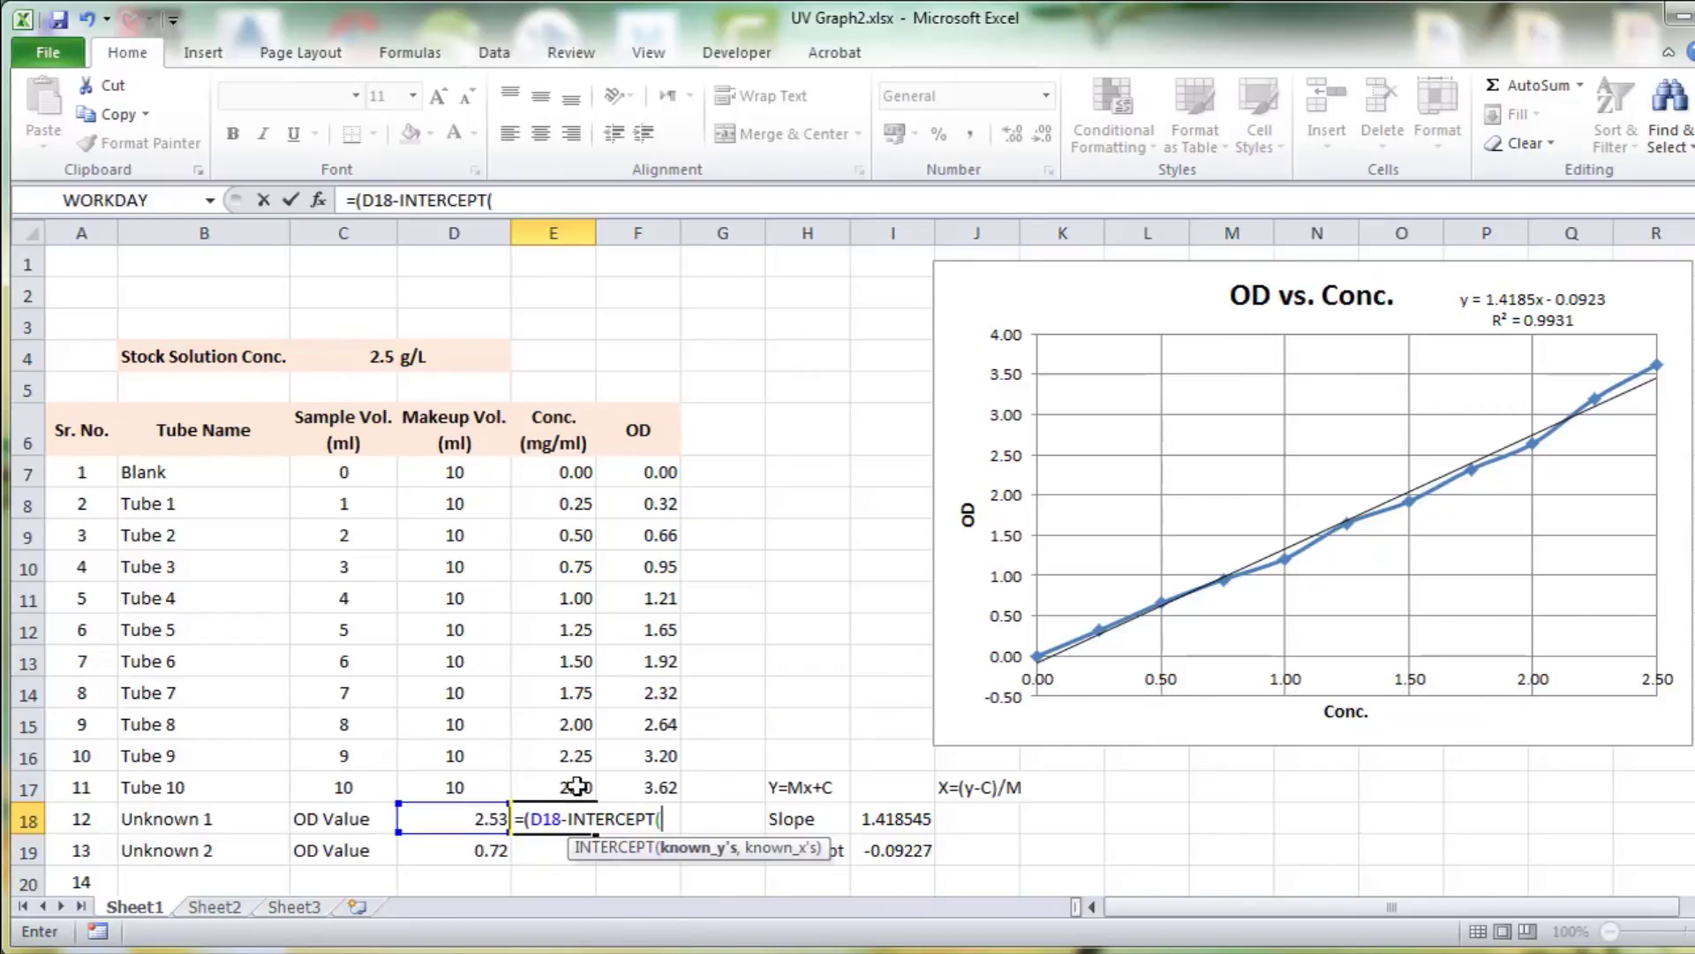
{"action": "left_click_drag", "start_coordinate": [655, 792], "coordinate": [658, 472]}
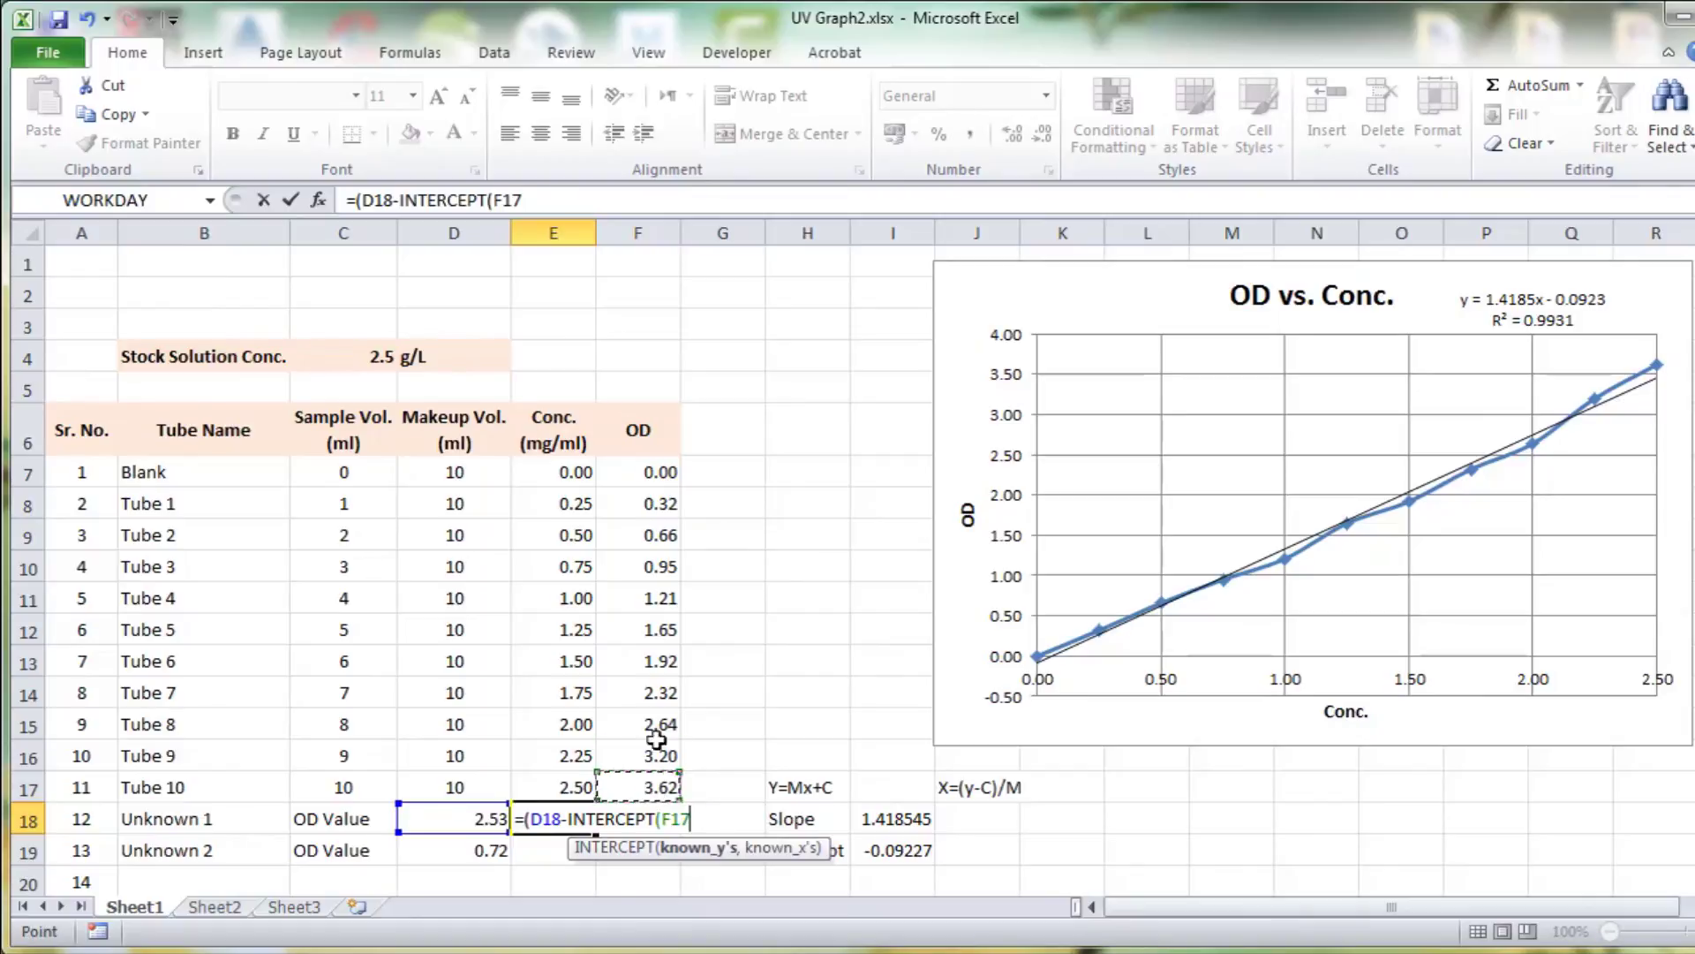
{"action": "type", "text": "7:F17,"}
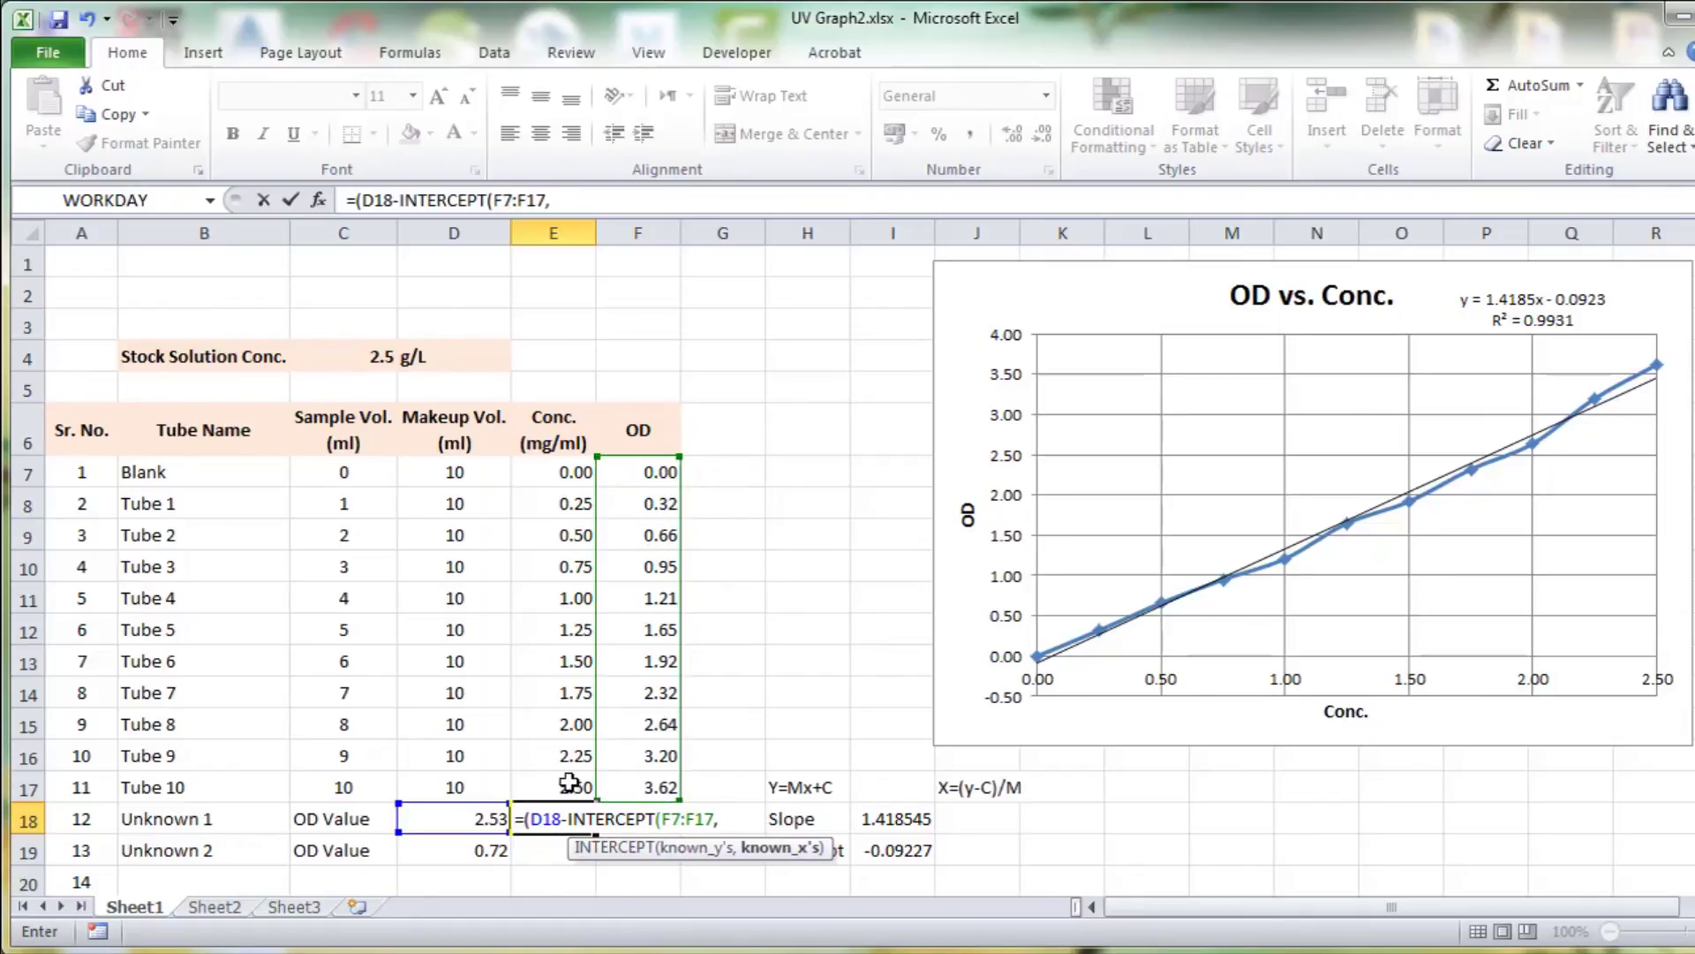
{"action": "left_click_drag", "start_coordinate": [556, 785], "coordinate": [562, 473]}
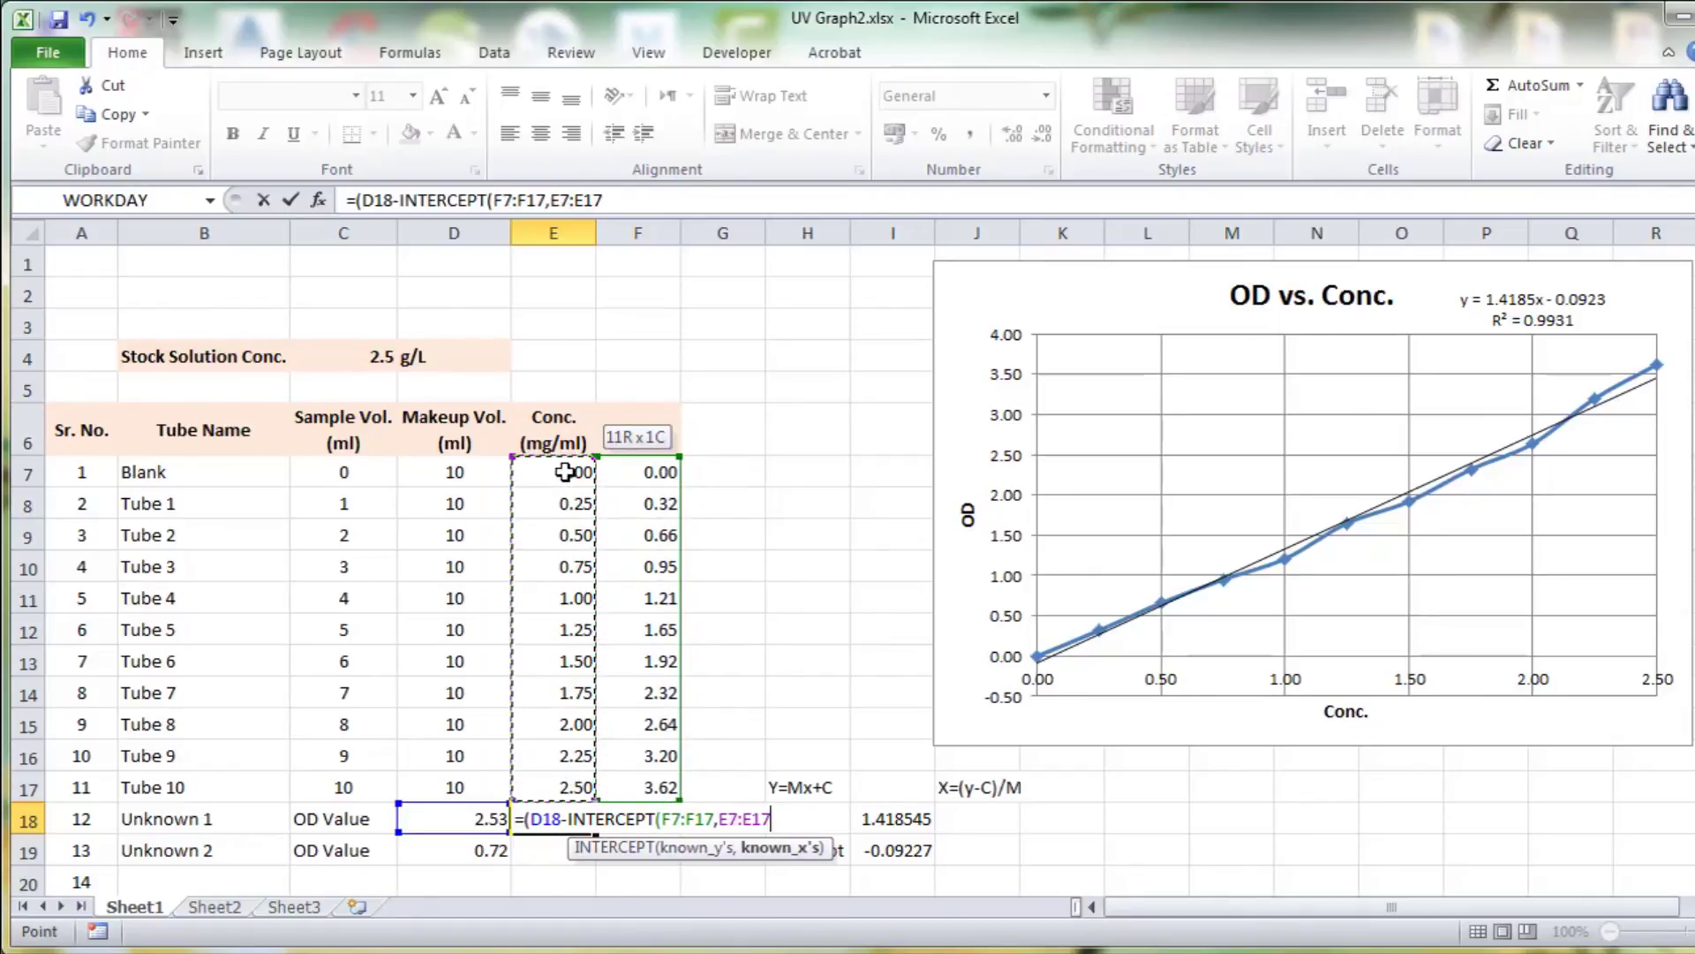
{"action": "type", "text": ")"}
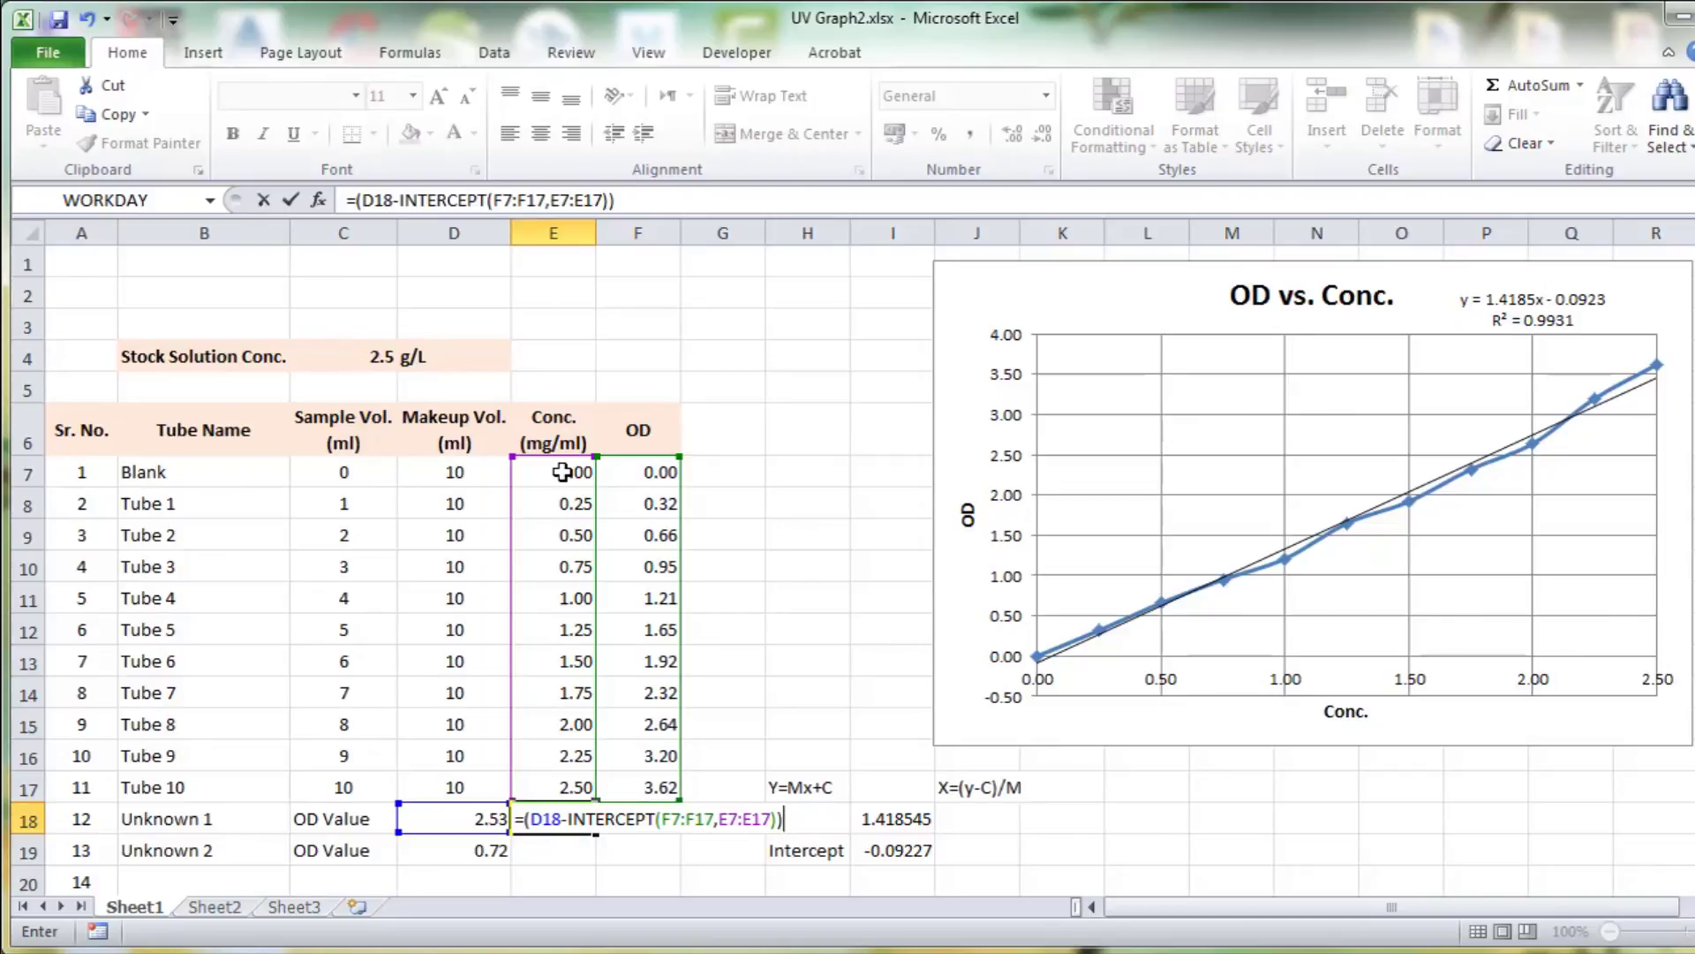
- Divide by SLOPE(F7:F17,E7:E17) to finish the concentration formula, giving 1.848564
{"action": "type", "text": "/sl"}
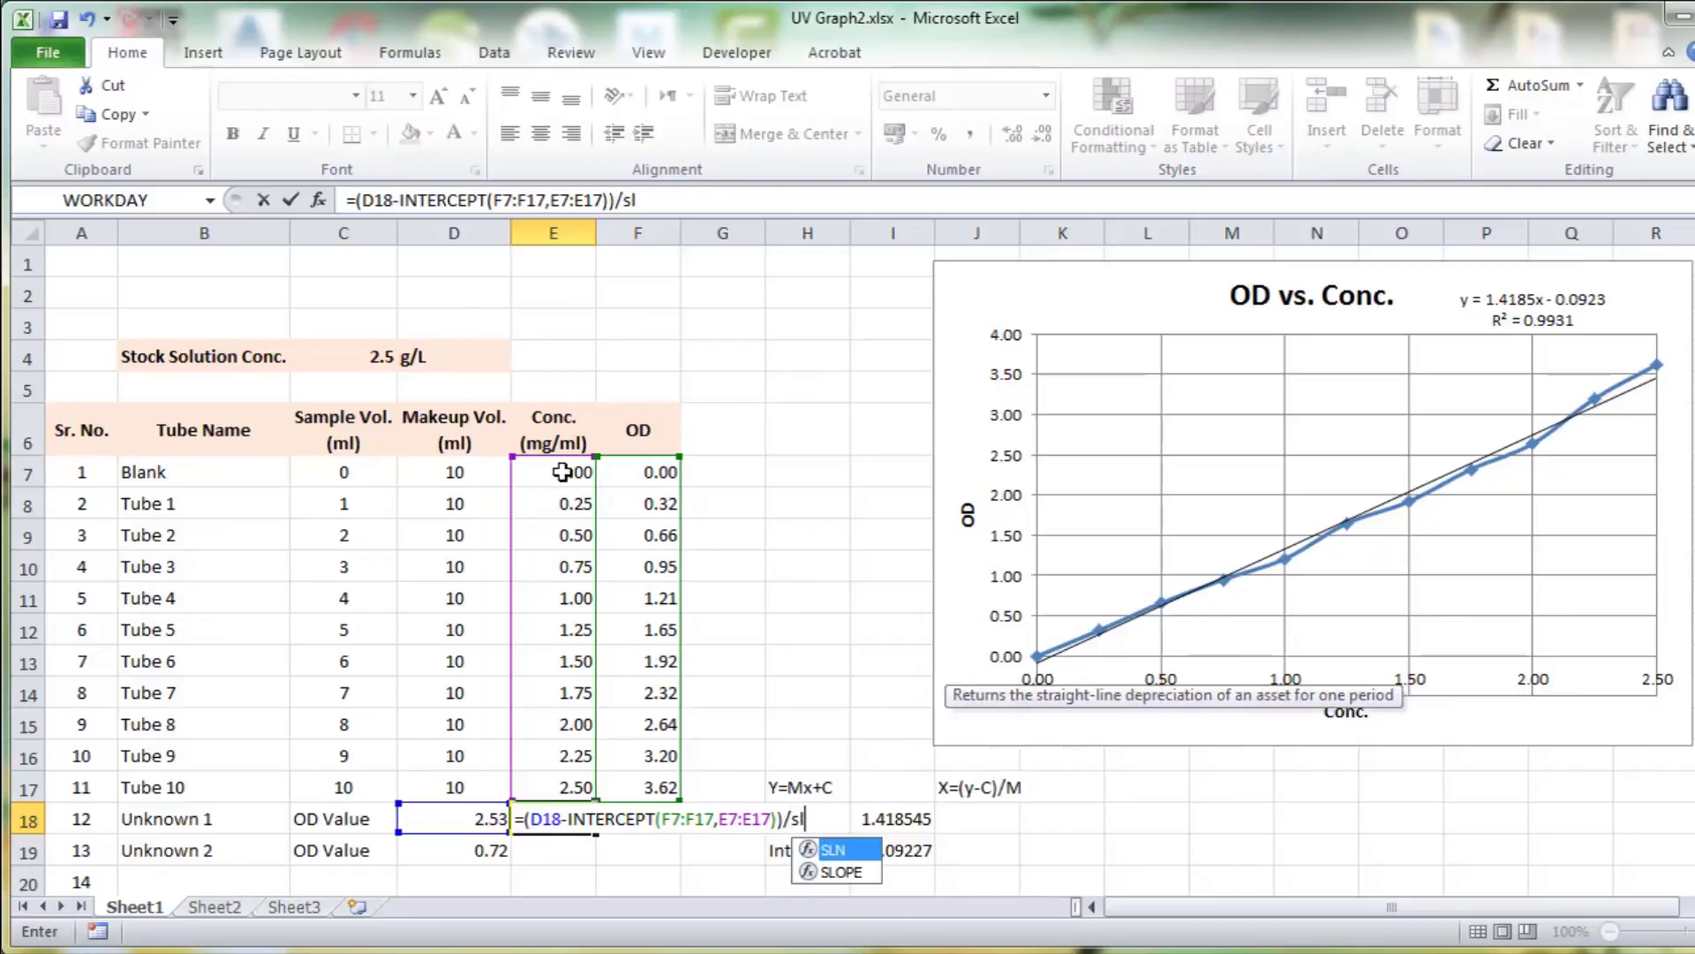
{"action": "type", "text": "o"}
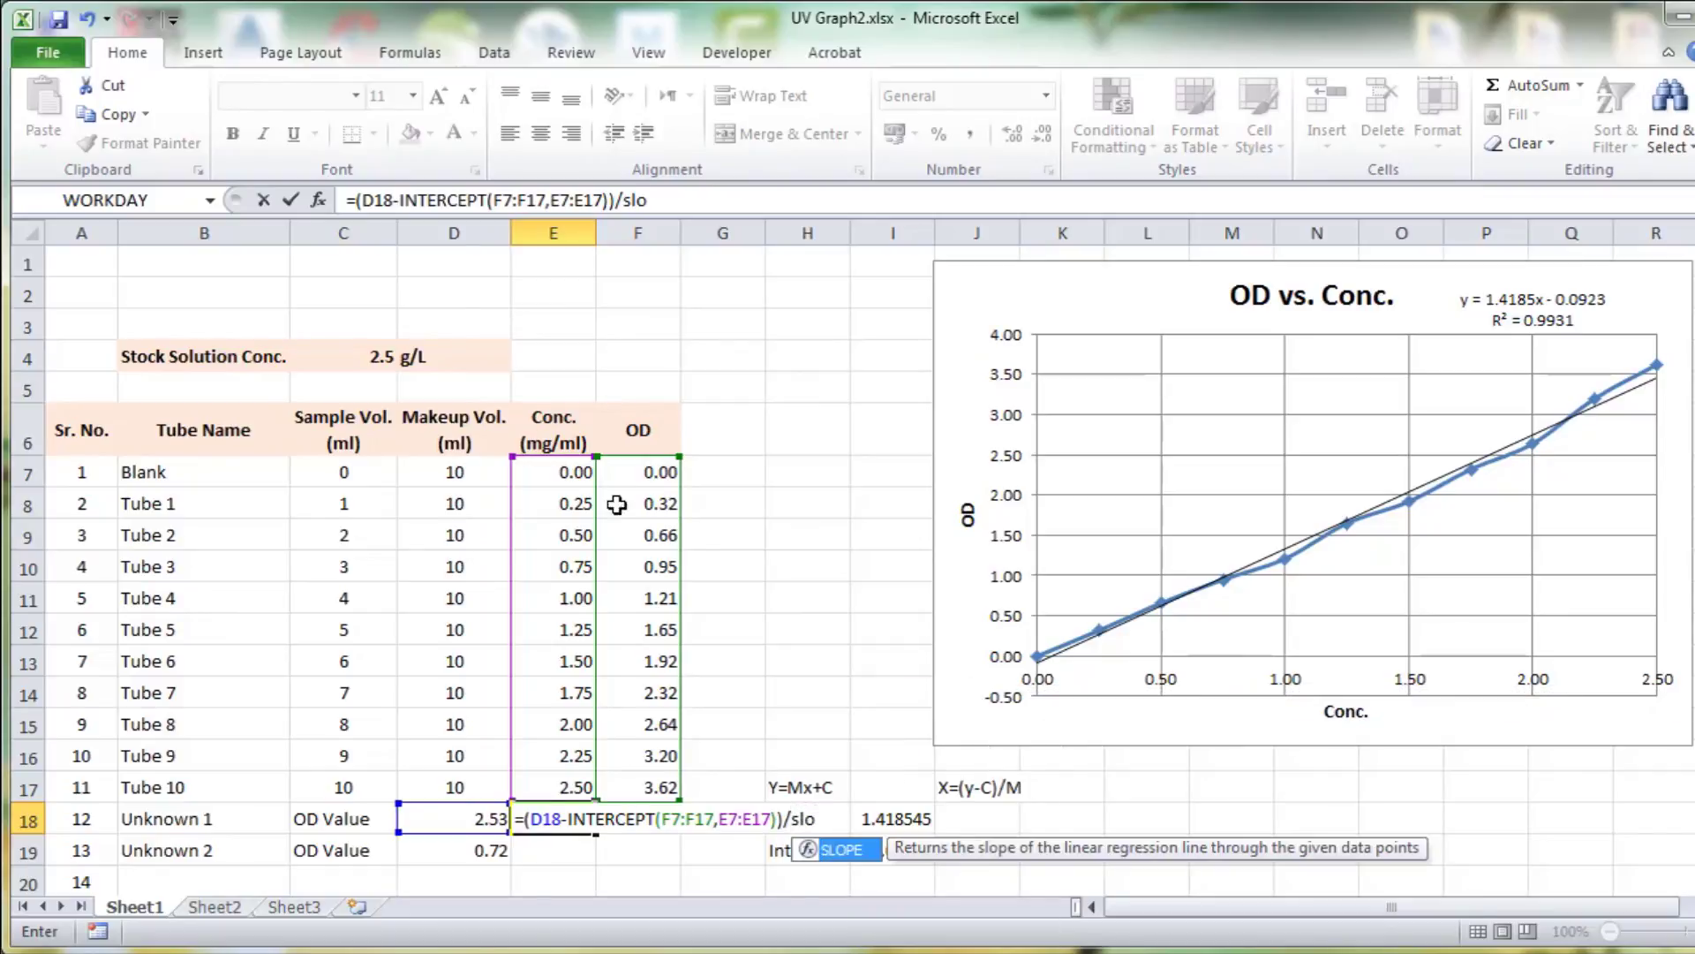
{"action": "double_click", "coordinate": [839, 852]}
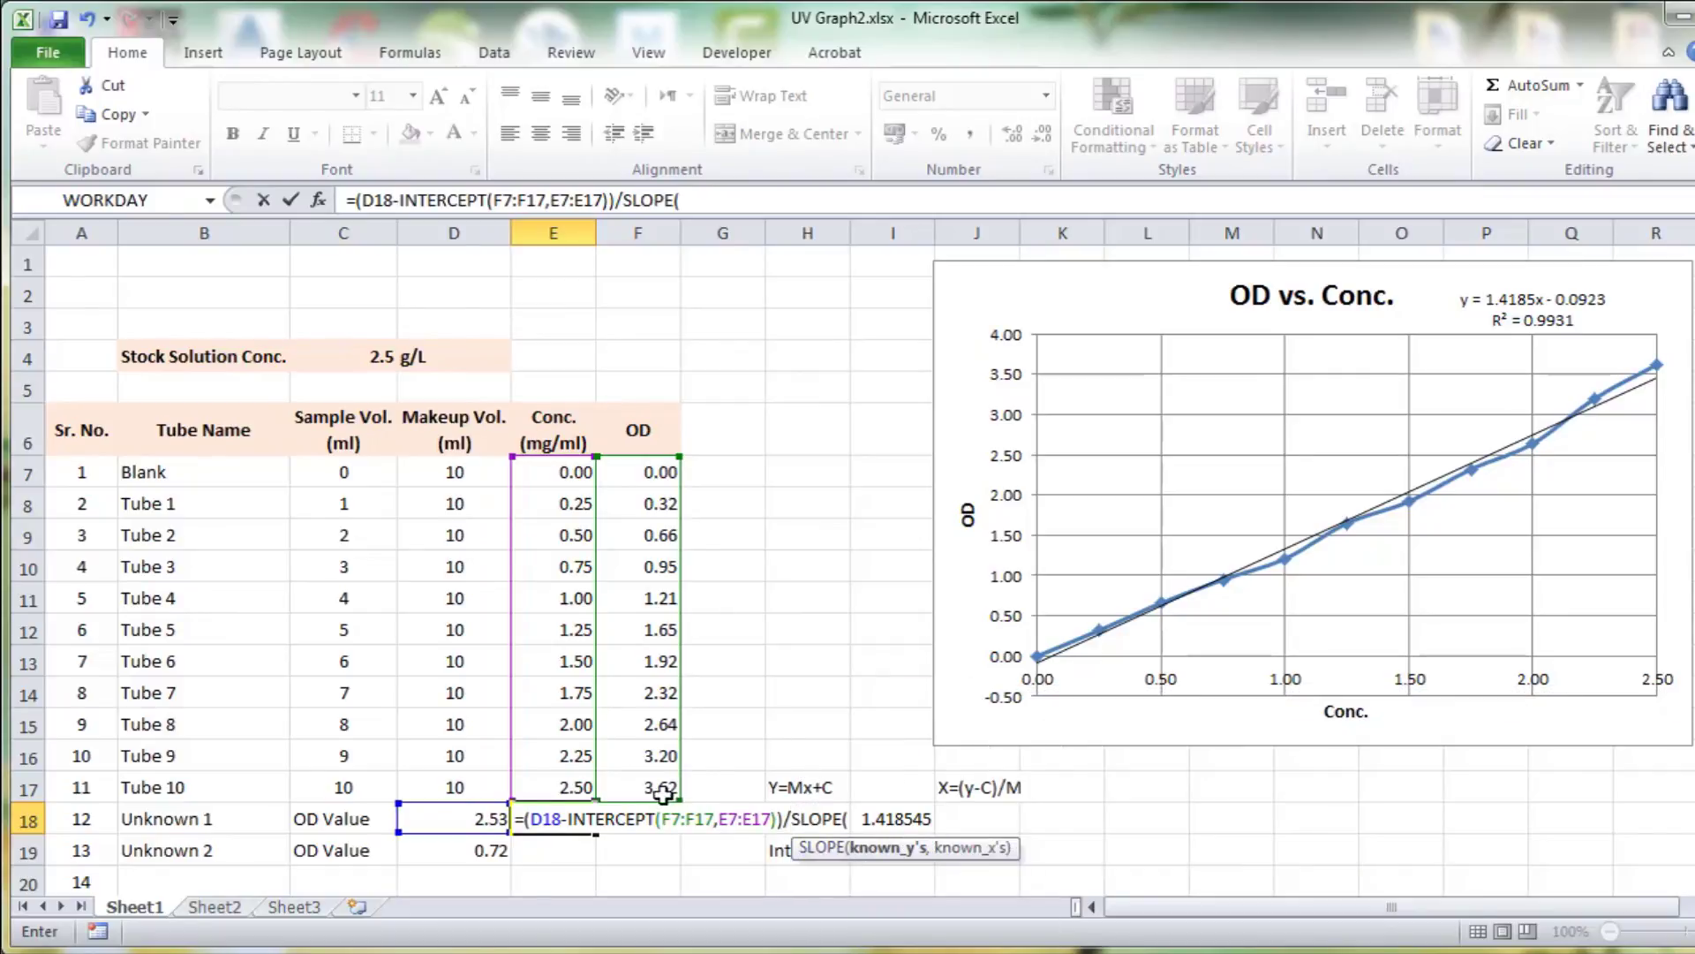
{"action": "left_click_drag", "start_coordinate": [653, 786], "coordinate": [638, 472]}
{"action": "type", "text": ","}
{"action": "left_click_drag", "start_coordinate": [553, 786], "coordinate": [563, 465]}
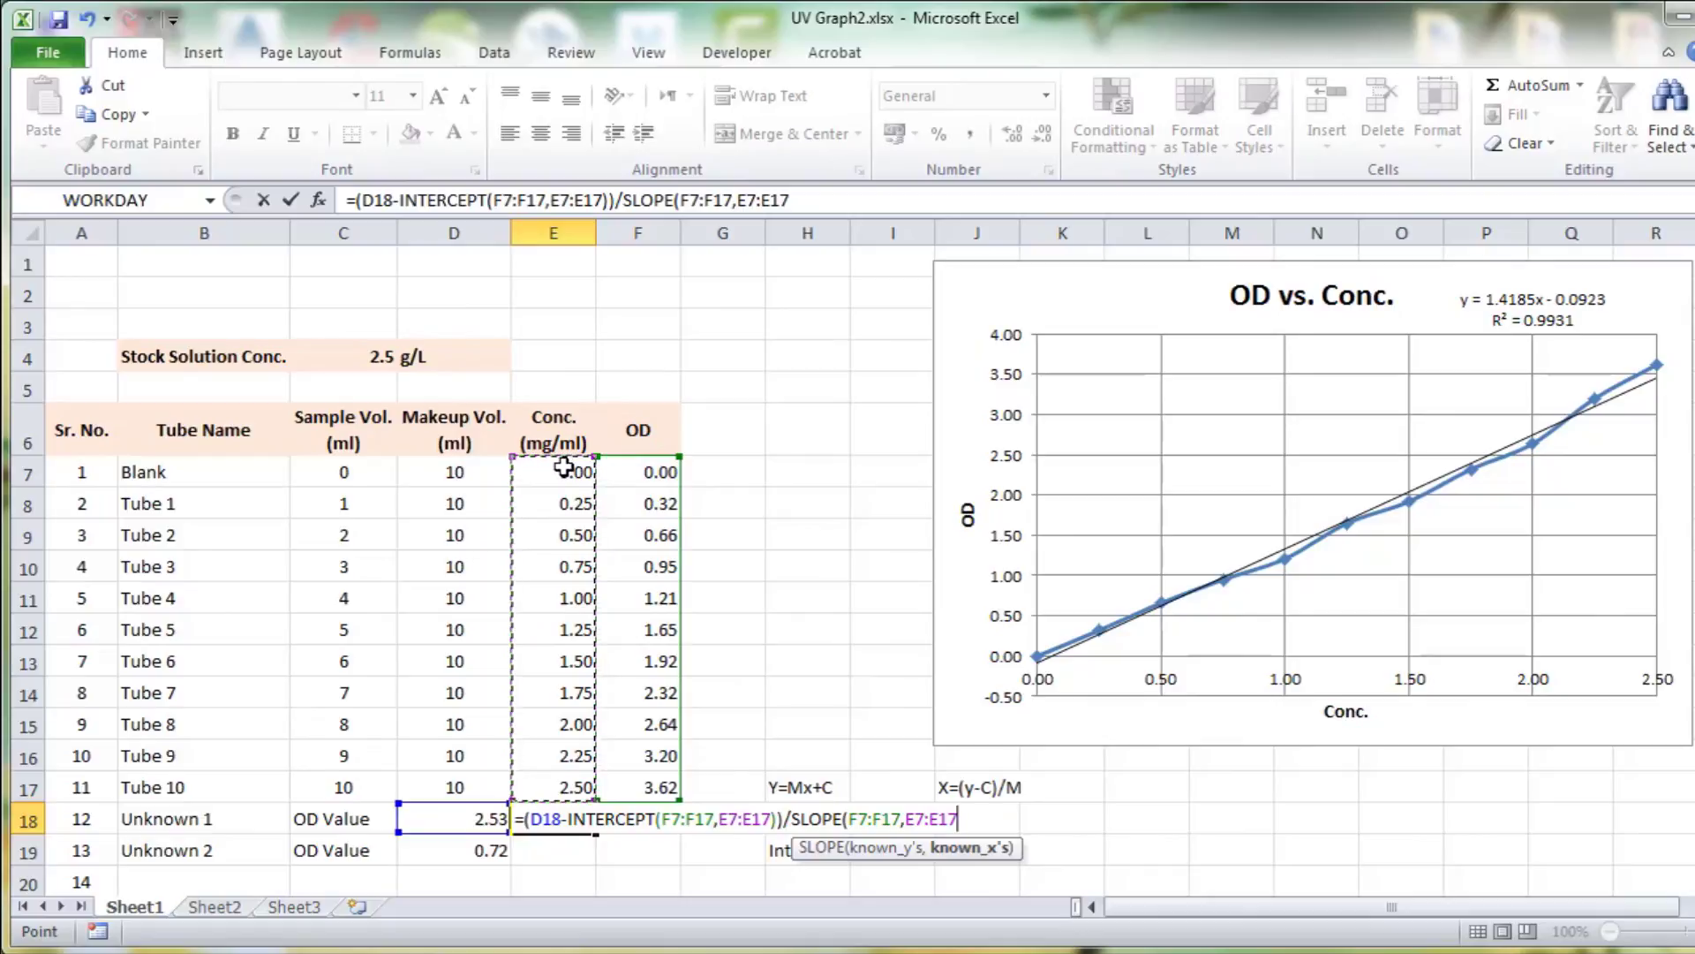
{"action": "type", "text": ")"}
{"action": "key", "text": "Return"}
{"action": "key", "text": "Up"}
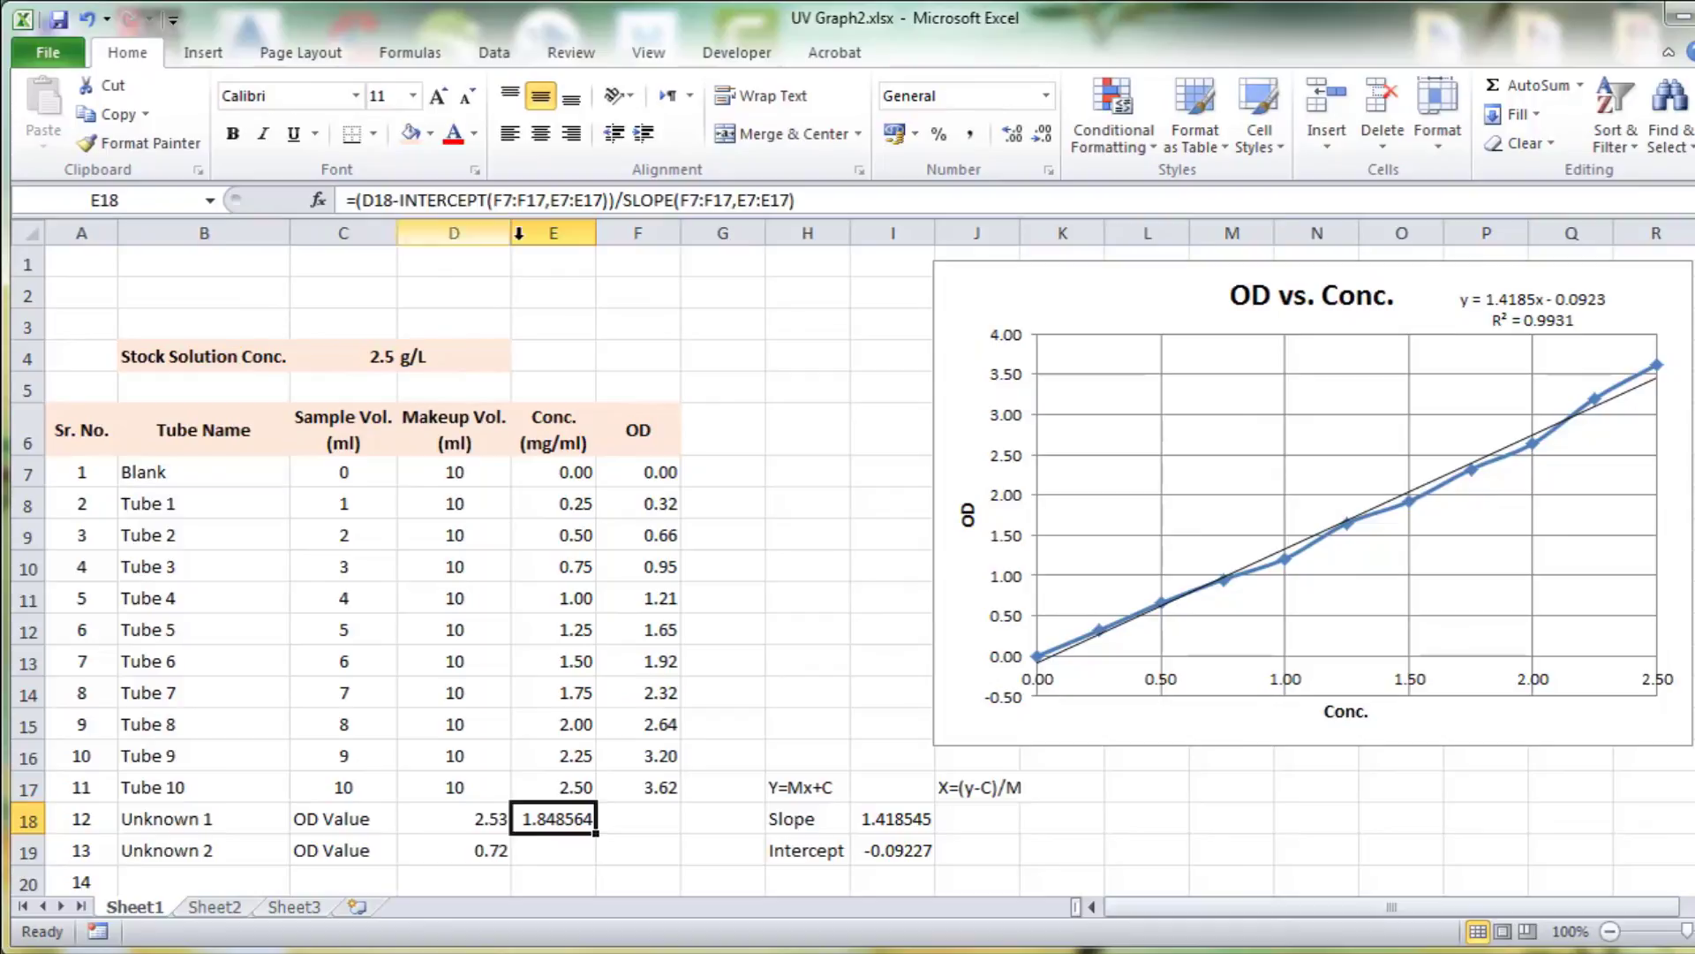
- Round Unknown 1's concentration in E18 to three decimals and copy its formula into E19
{"action": "left_click", "coordinate": [1044, 132]}
{"action": "left_click", "coordinate": [1044, 133]}
{"action": "left_click", "coordinate": [1044, 133]}
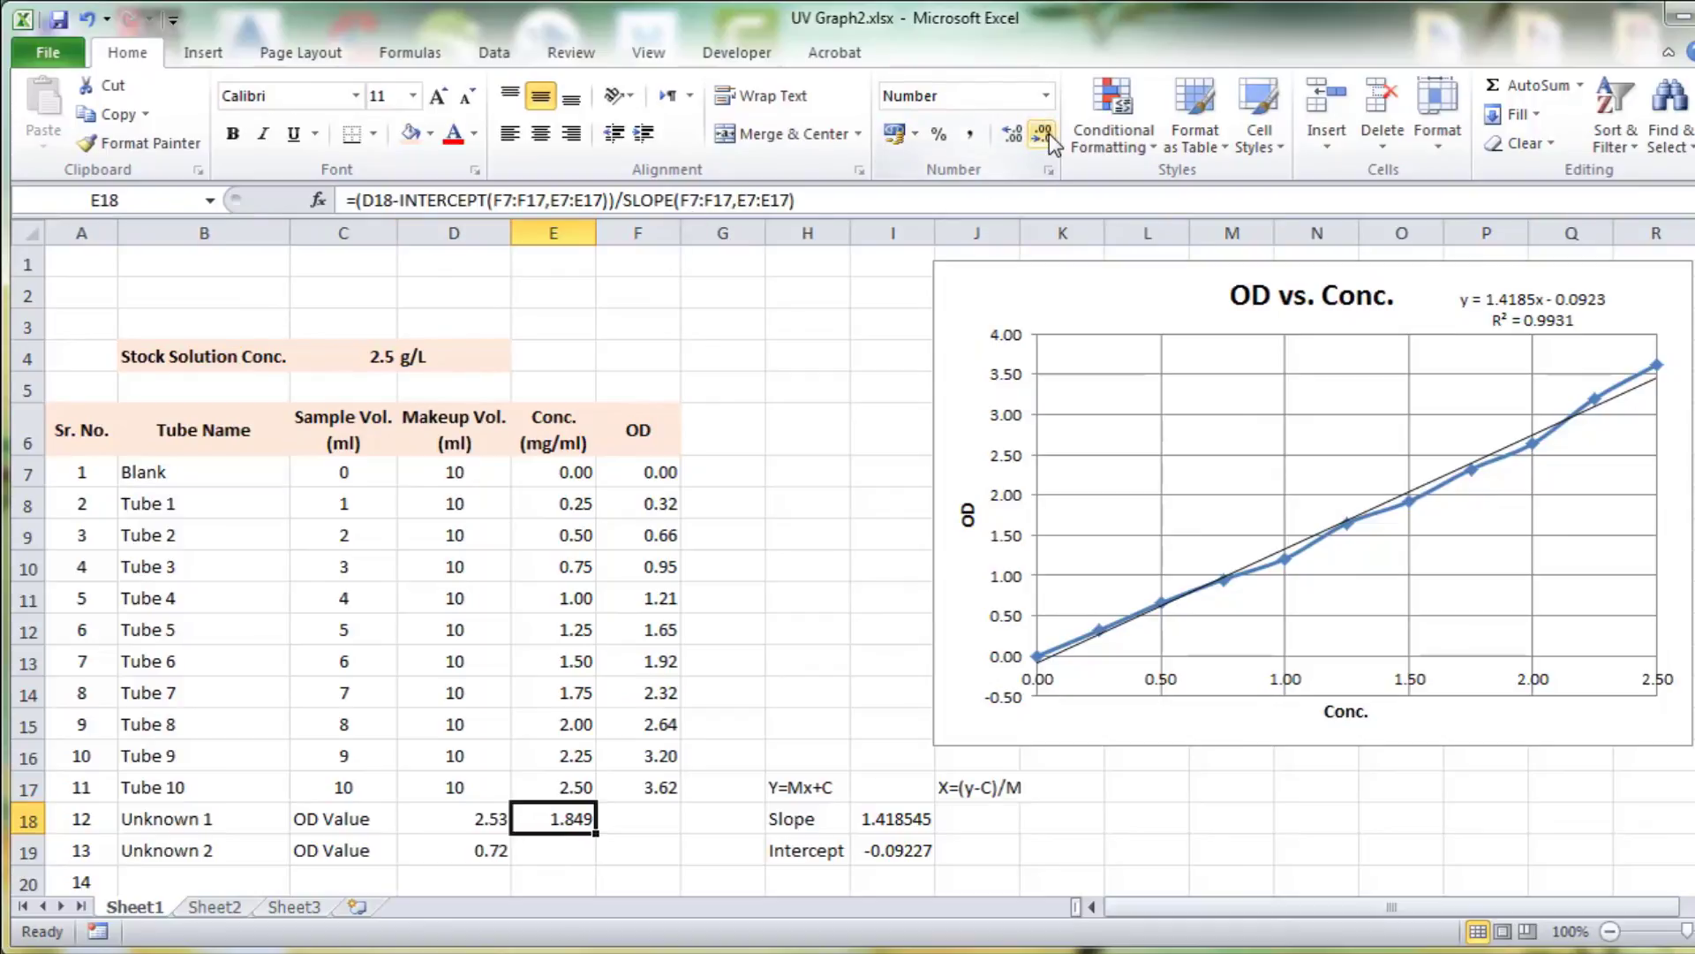
{"action": "left_click", "coordinate": [567, 852]}
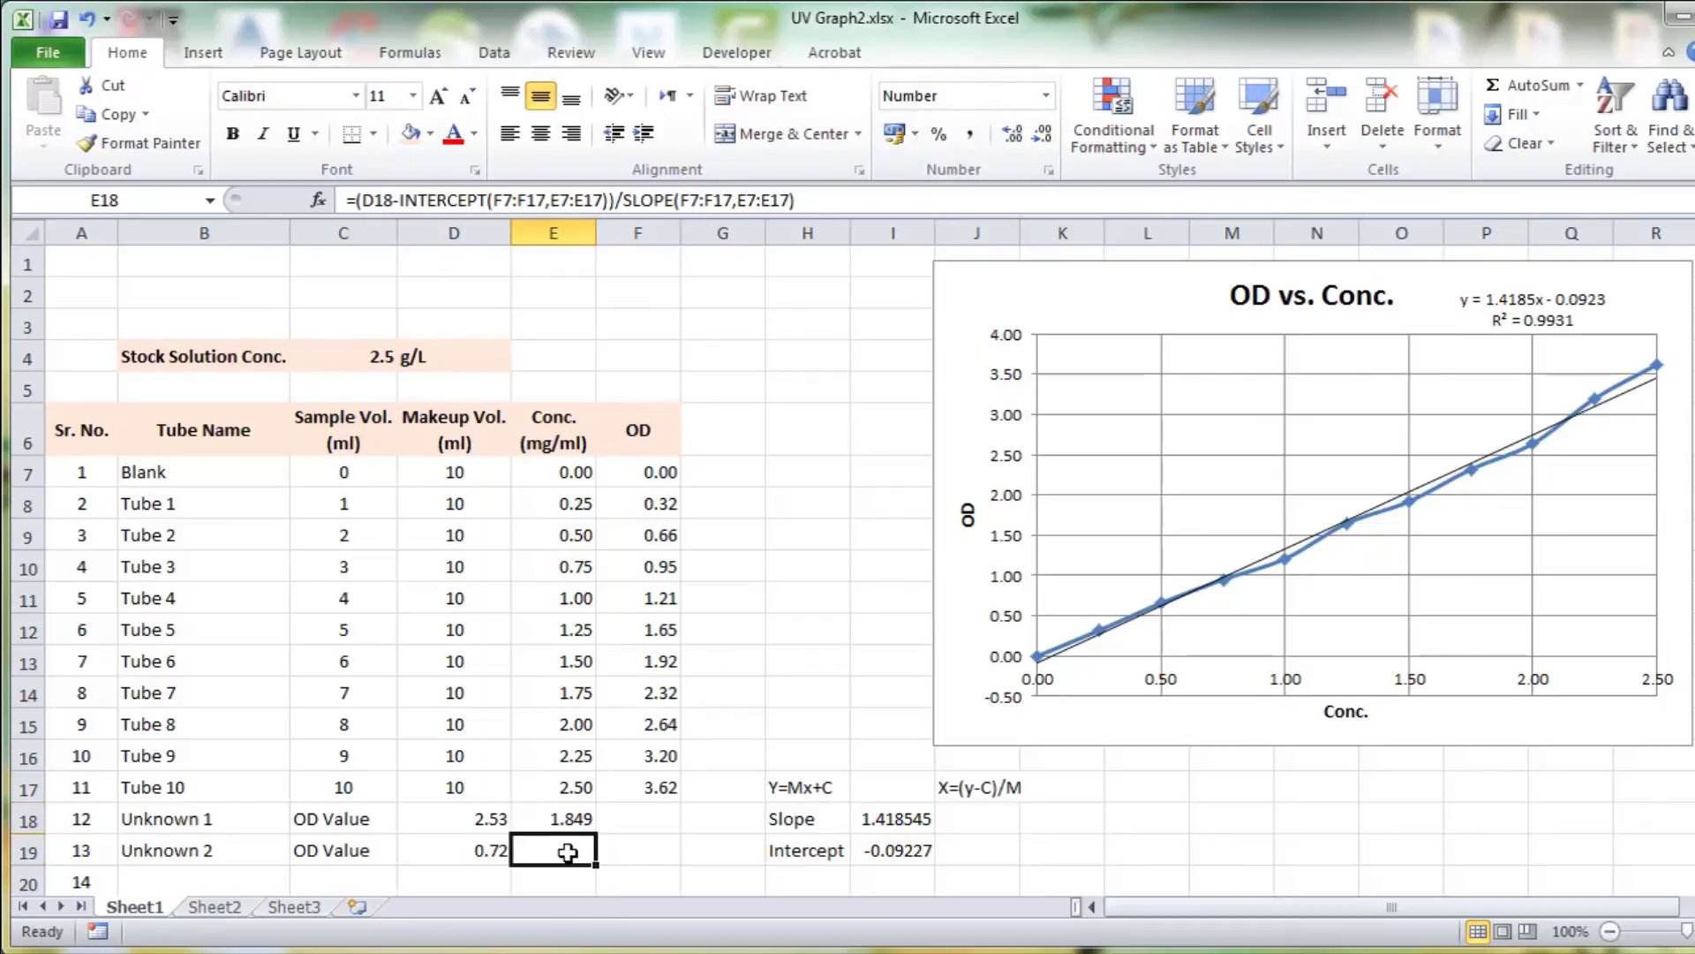
{"action": "left_click", "coordinate": [567, 819]}
{"action": "key", "text": "ctrl+c"}
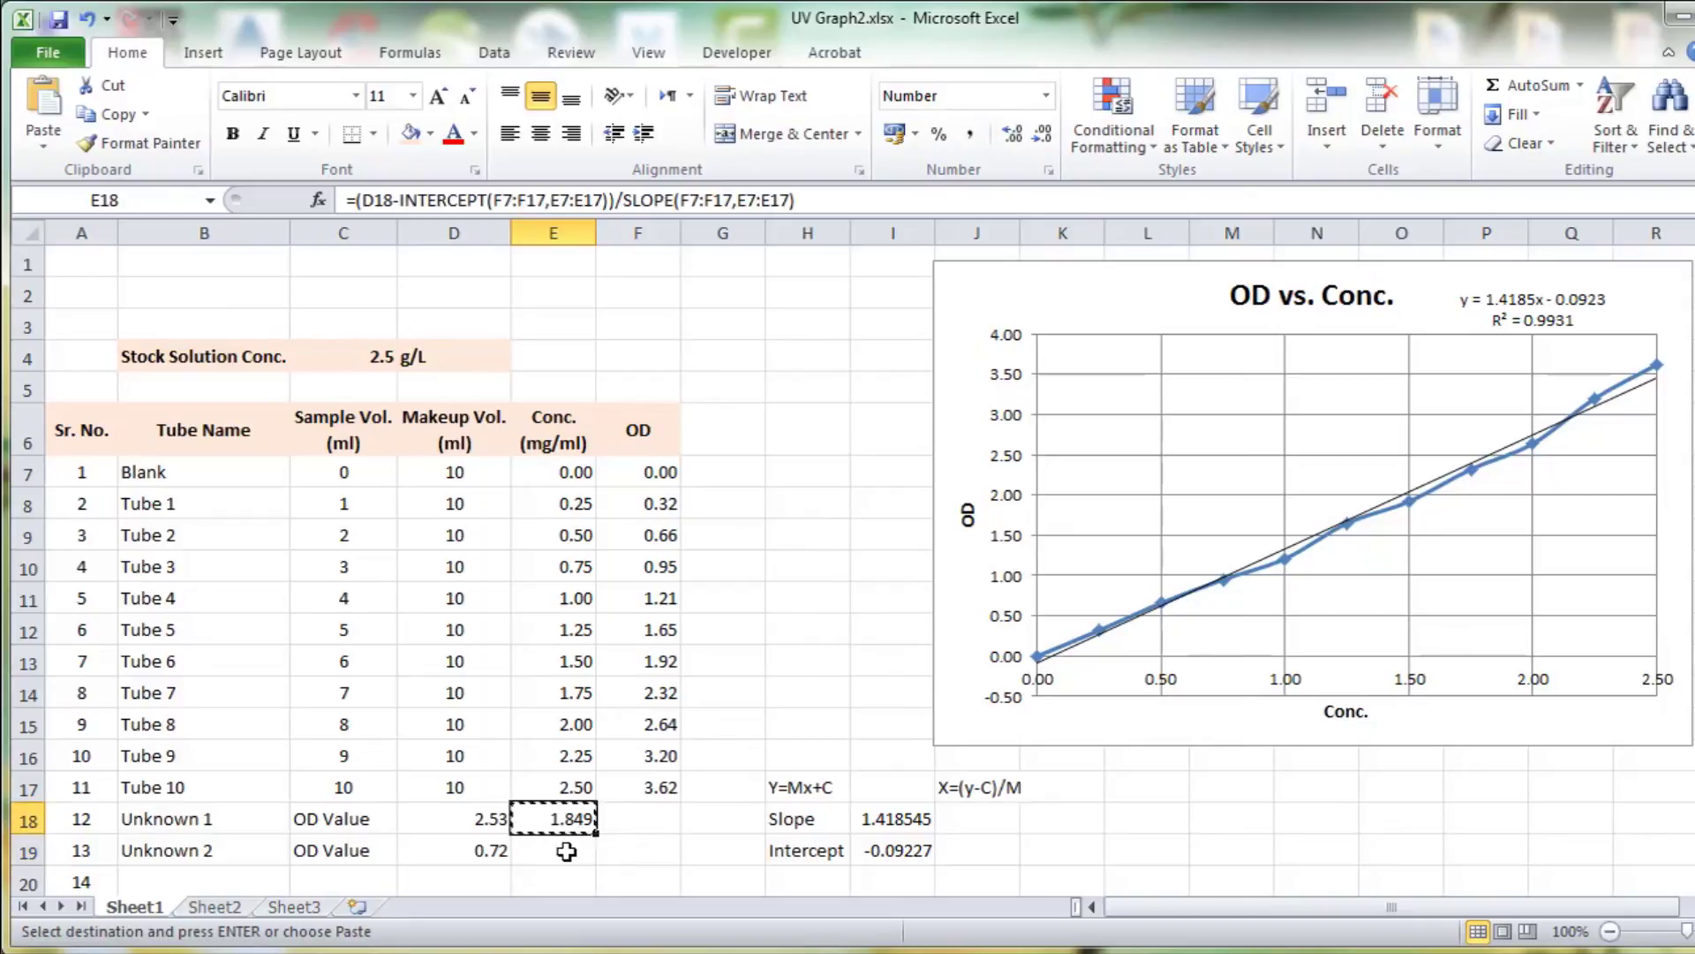
{"action": "left_click", "coordinate": [567, 848]}
{"action": "key", "text": "ctrl+v"}
- Reset E19's ranges to F7:F17 and E7:E17 so Unknown 2 returns 0.573
{"action": "double_click", "coordinate": [566, 849]}
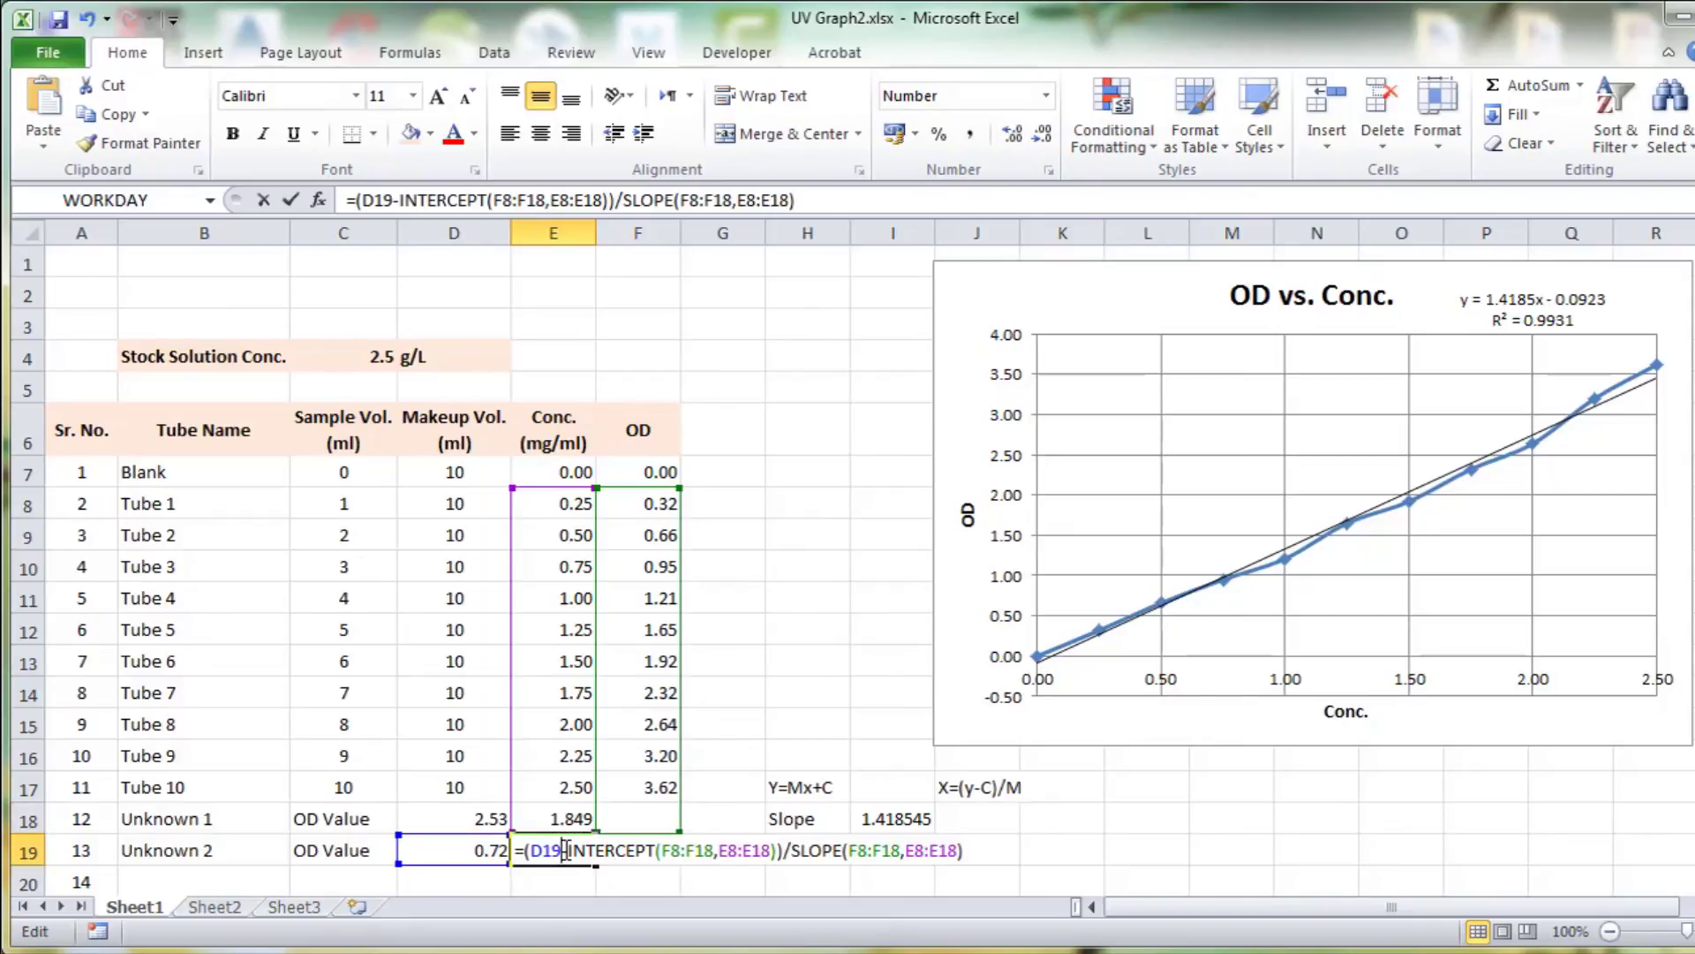
{"action": "key", "text": "Escape"}
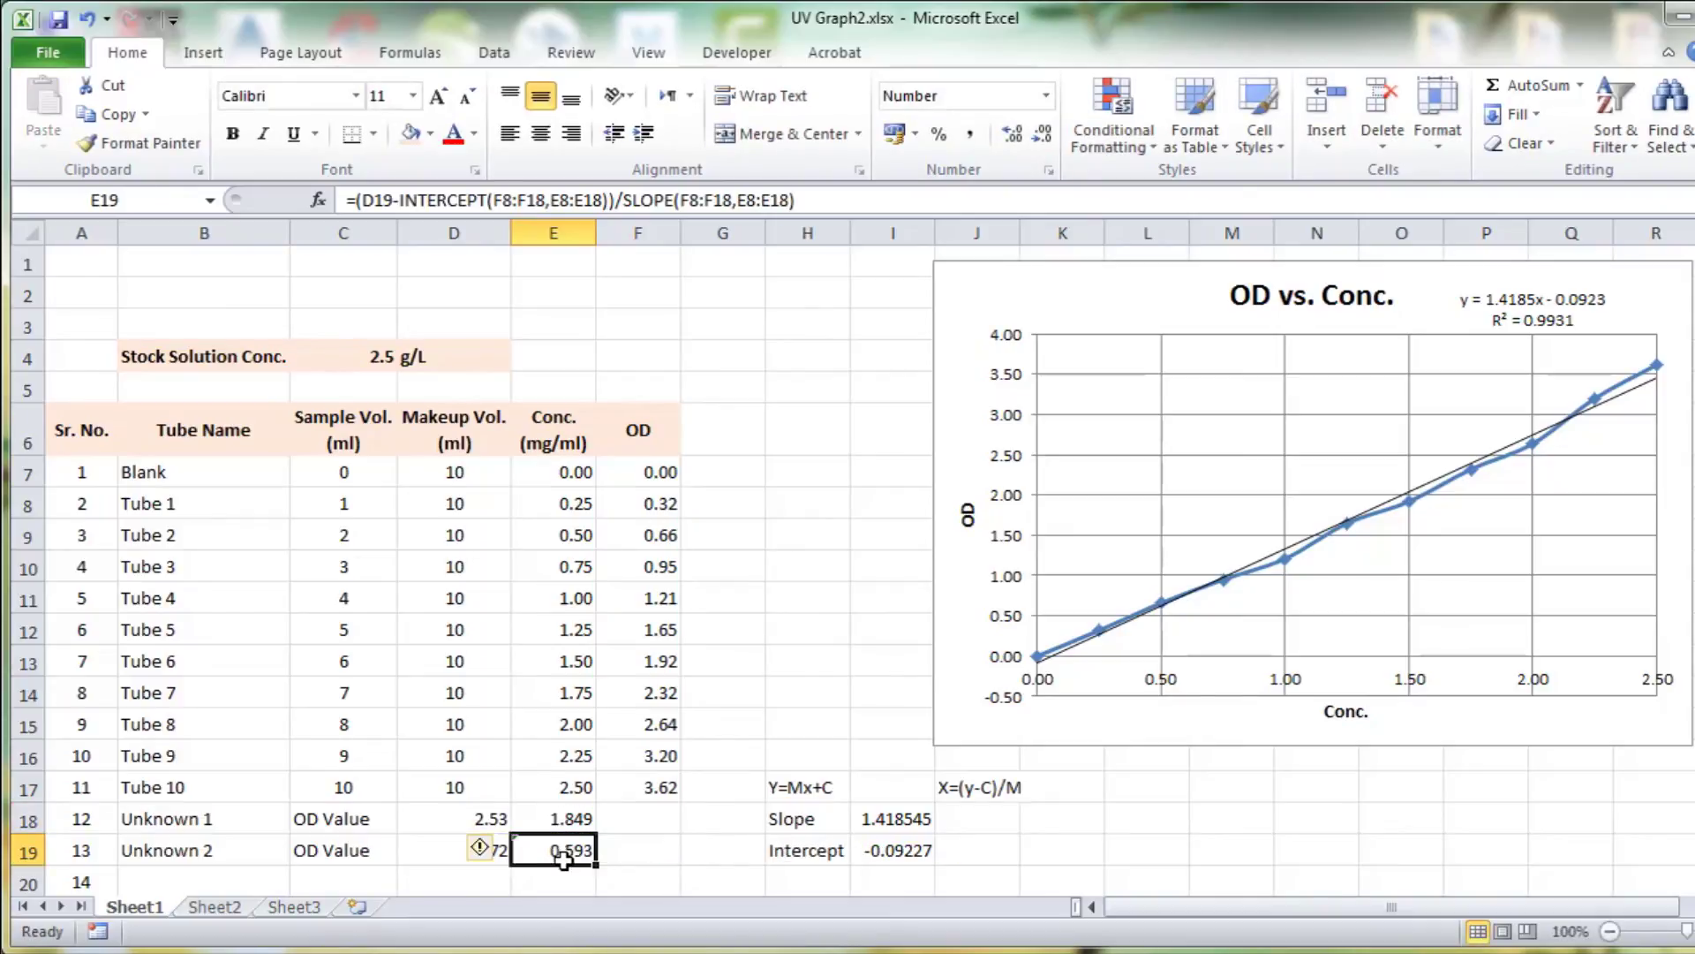
{"action": "double_click", "coordinate": [566, 850]}
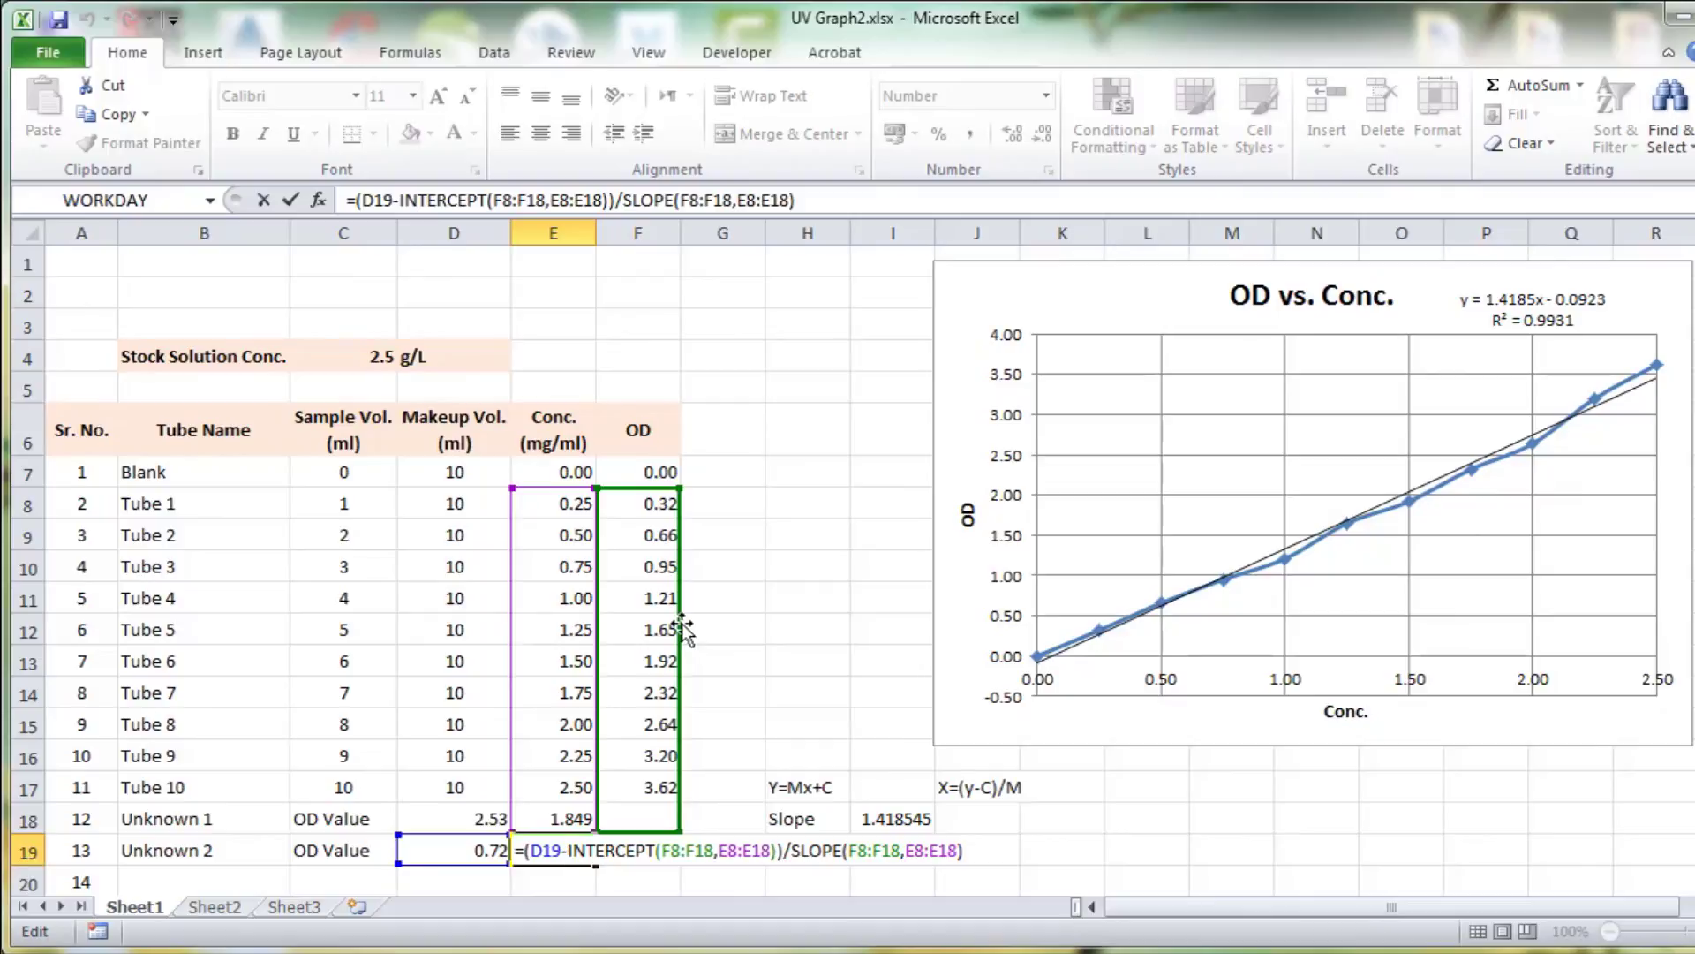
{"action": "left_click_drag", "start_coordinate": [682, 627], "coordinate": [680, 596]}
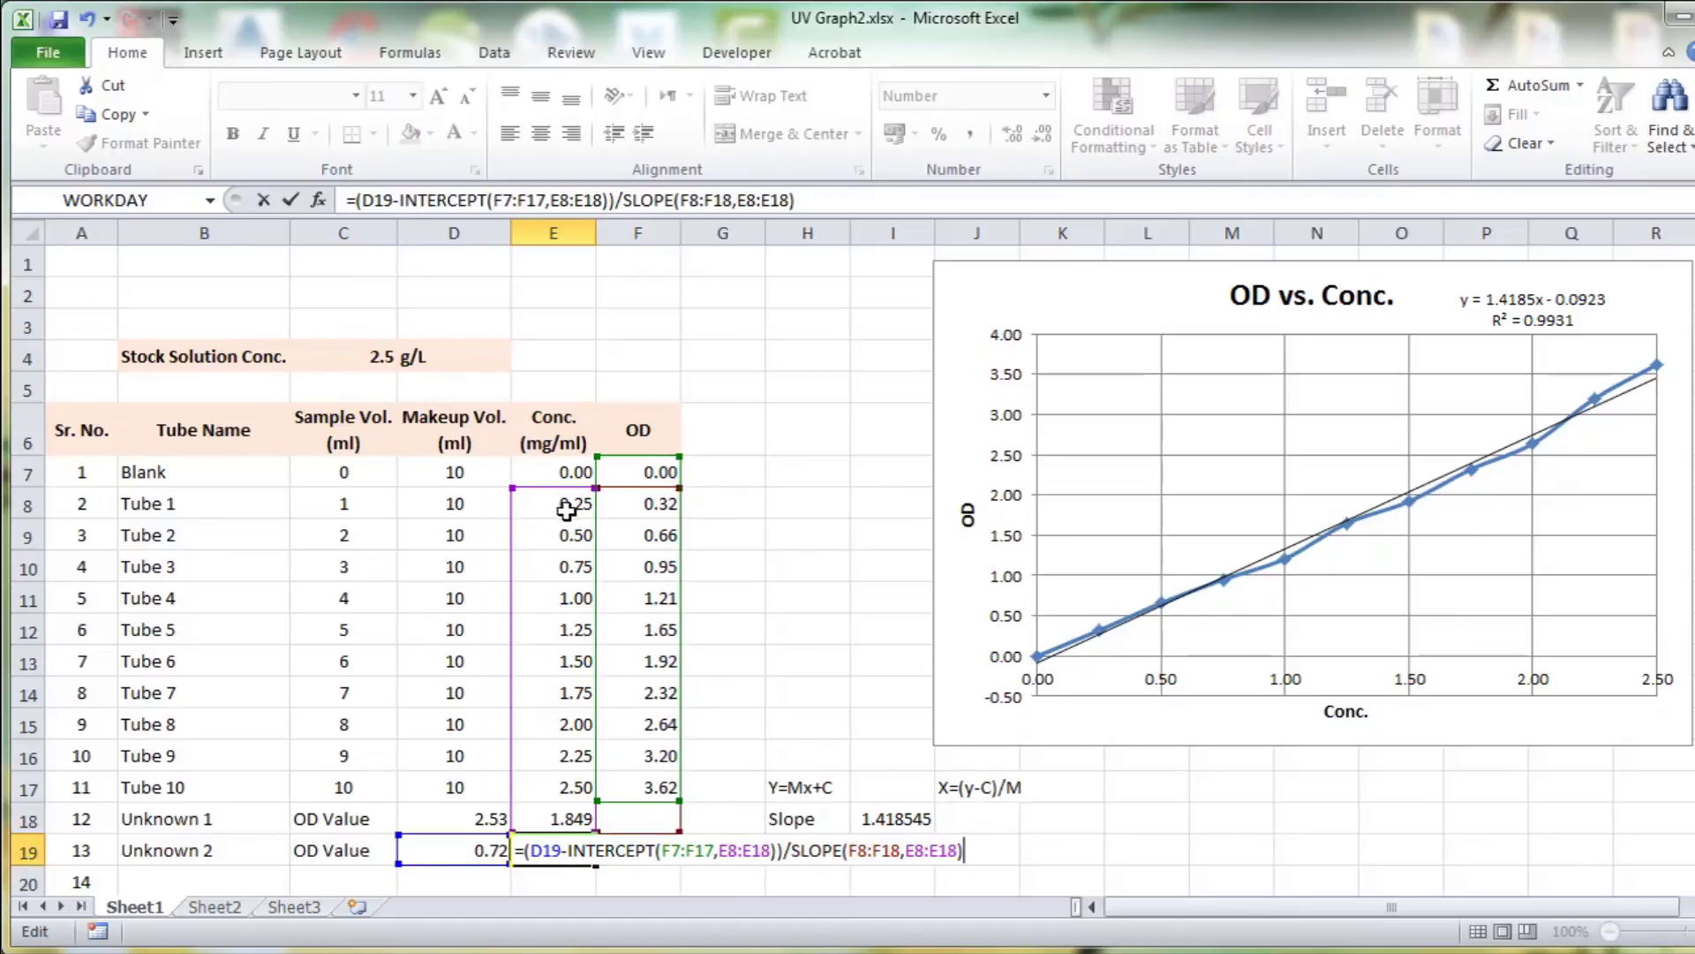
{"action": "mouse_move", "coordinate": [566, 510]}
{"action": "left_mouse_down"}
{"action": "mouse_move", "coordinate": [558, 479]}
{"action": "mouse_move", "coordinate": [617, 451]}
{"action": "mouse_move", "coordinate": [570, 474]}
{"action": "left_mouse_up"}
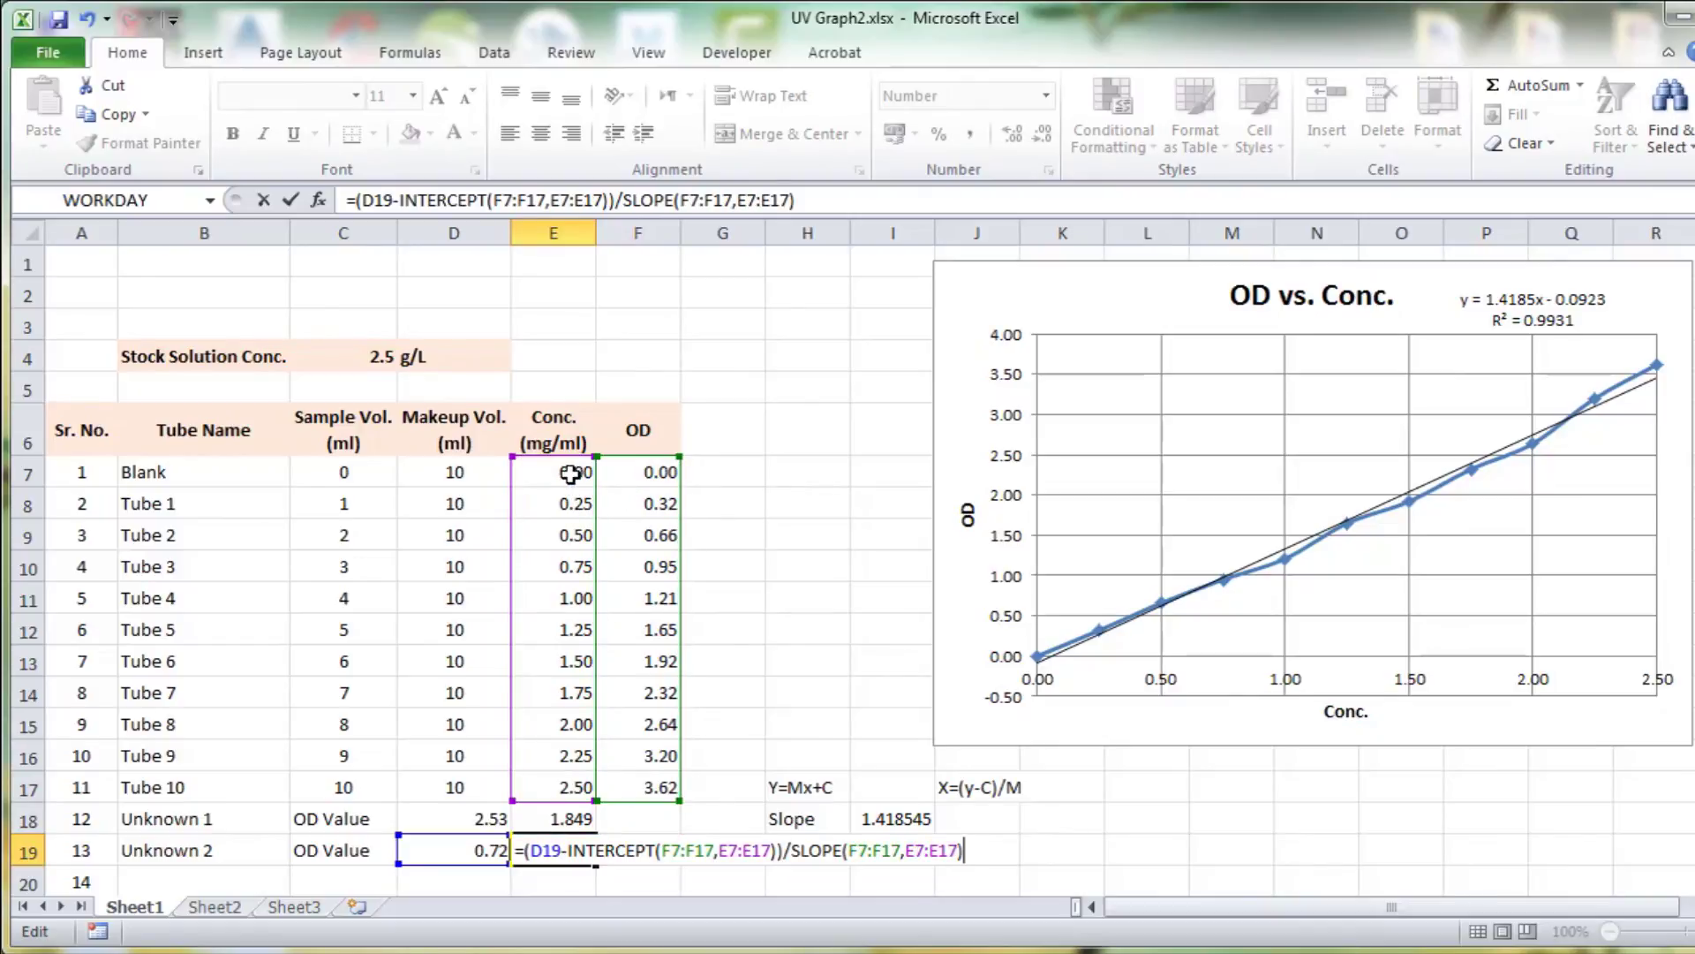
{"action": "key", "text": "Return"}
{"action": "key", "text": "Up"}
{"action": "key", "text": "Up"}
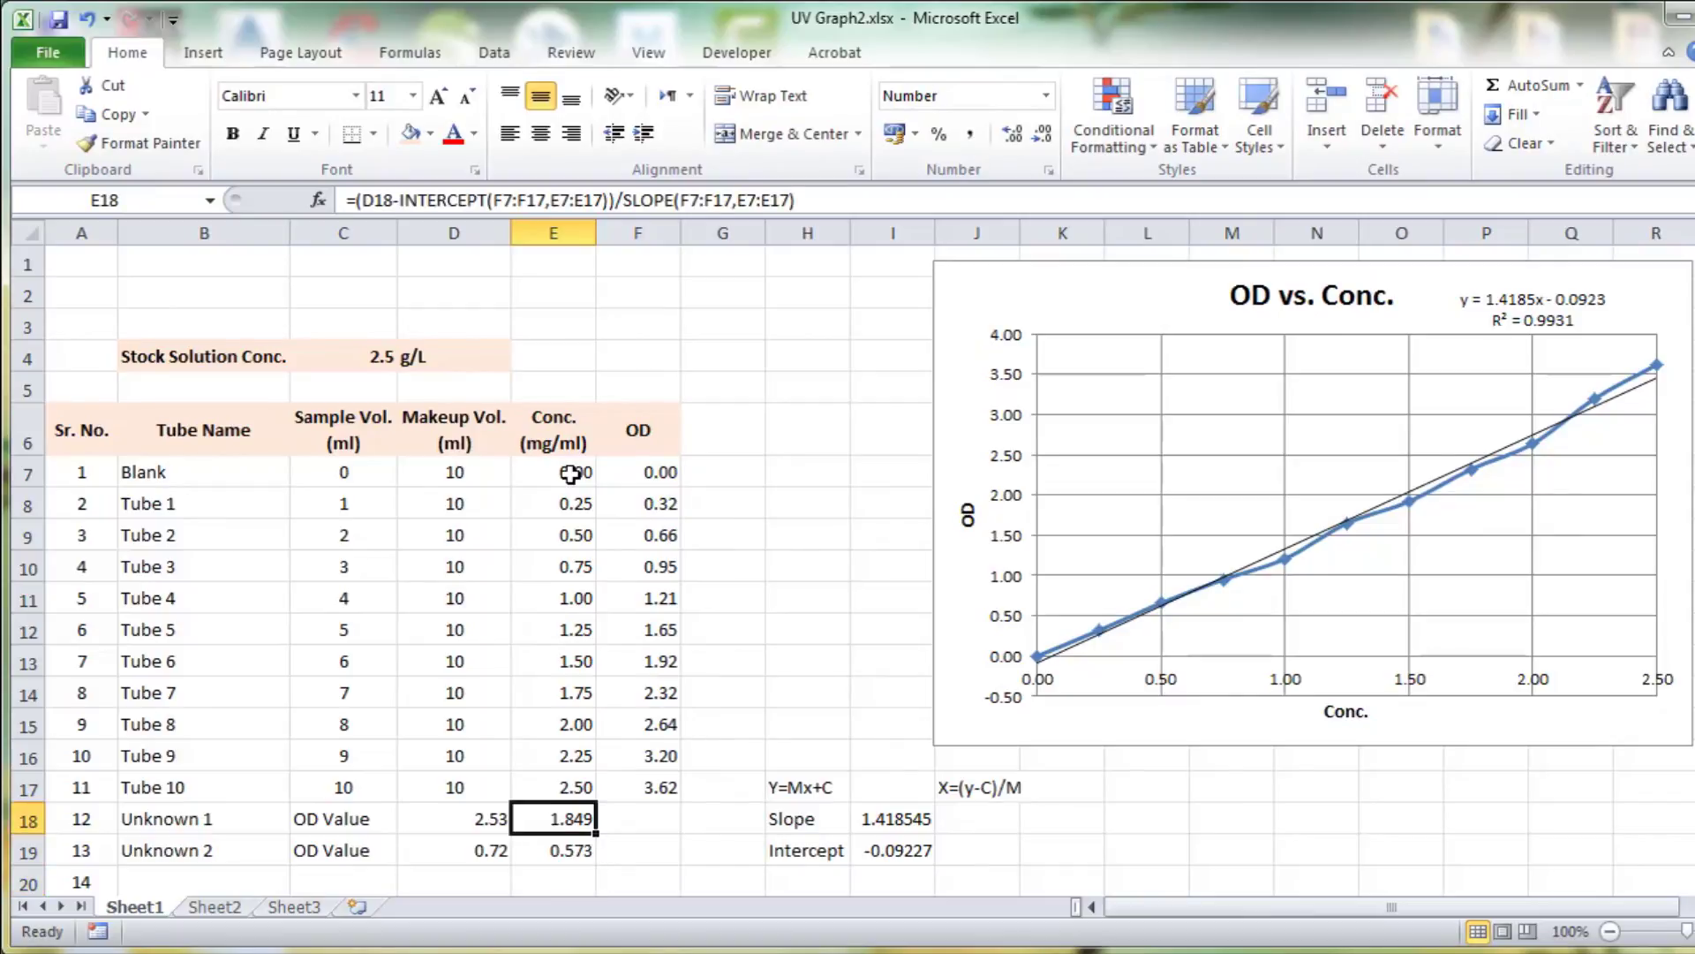
- Clear the Y=Mx+C, Slope, Intercept and X=(y-C)/M helper cells in H17:J19
{"action": "left_click_drag", "start_coordinate": [786, 782], "coordinate": [1006, 850]}
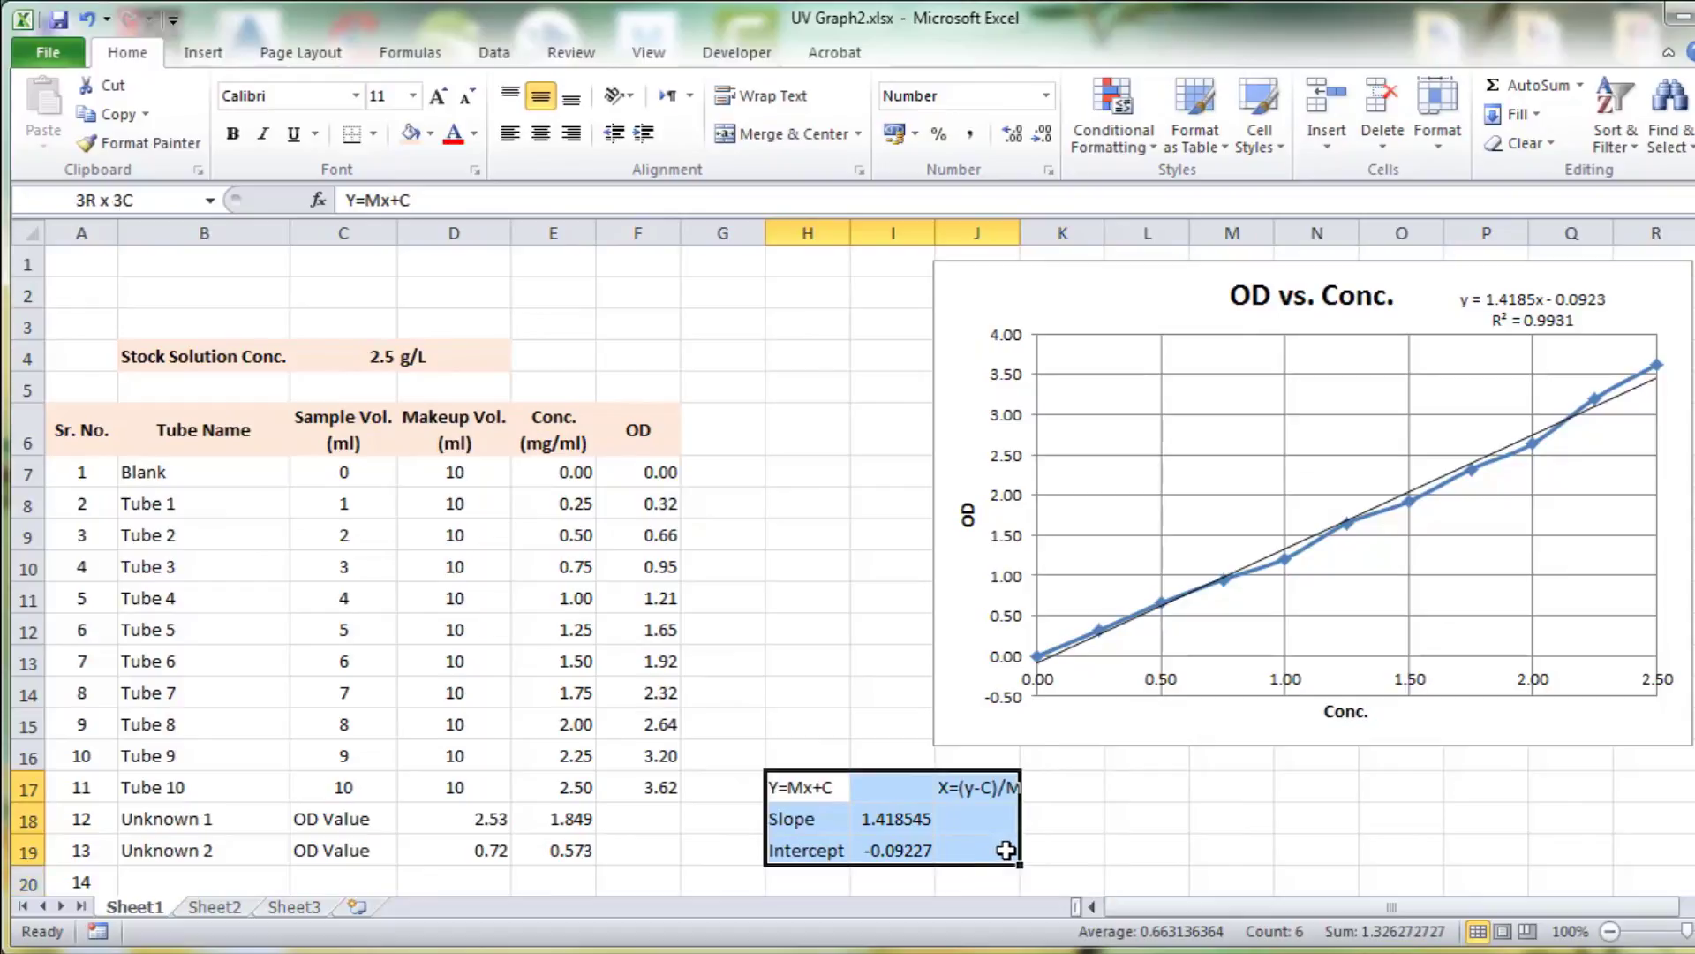
{"action": "key", "text": "Delete"}
{"action": "left_click", "coordinate": [727, 839]}
{"action": "left_click", "coordinate": [924, 841]}
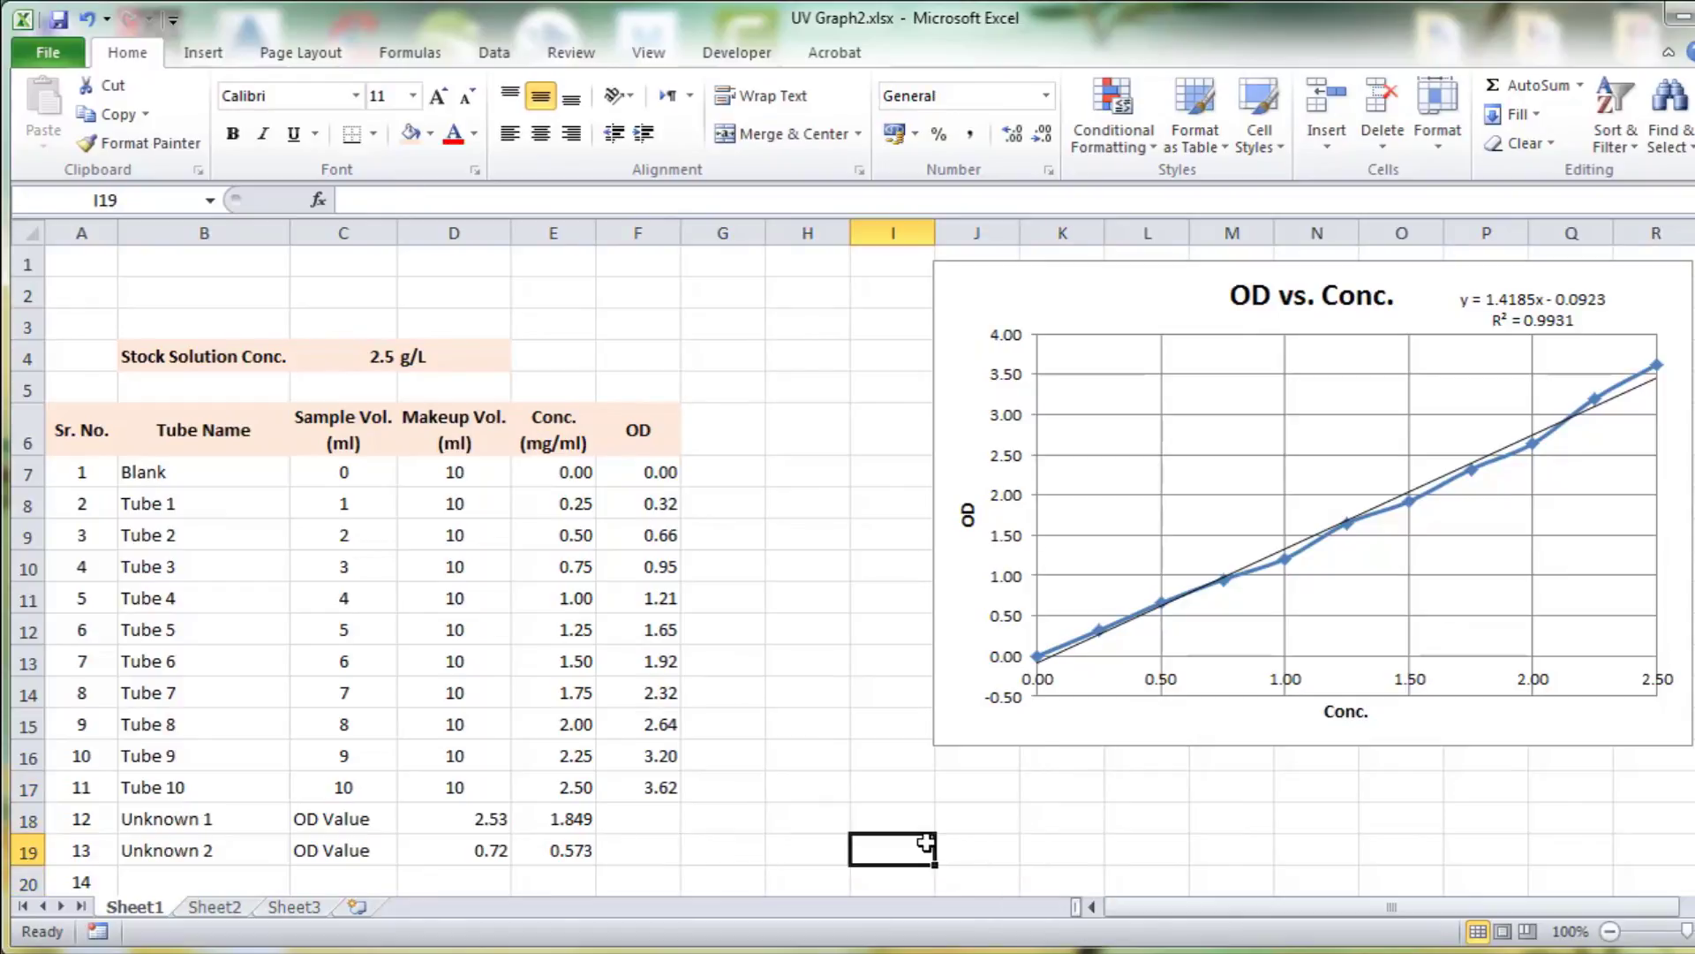